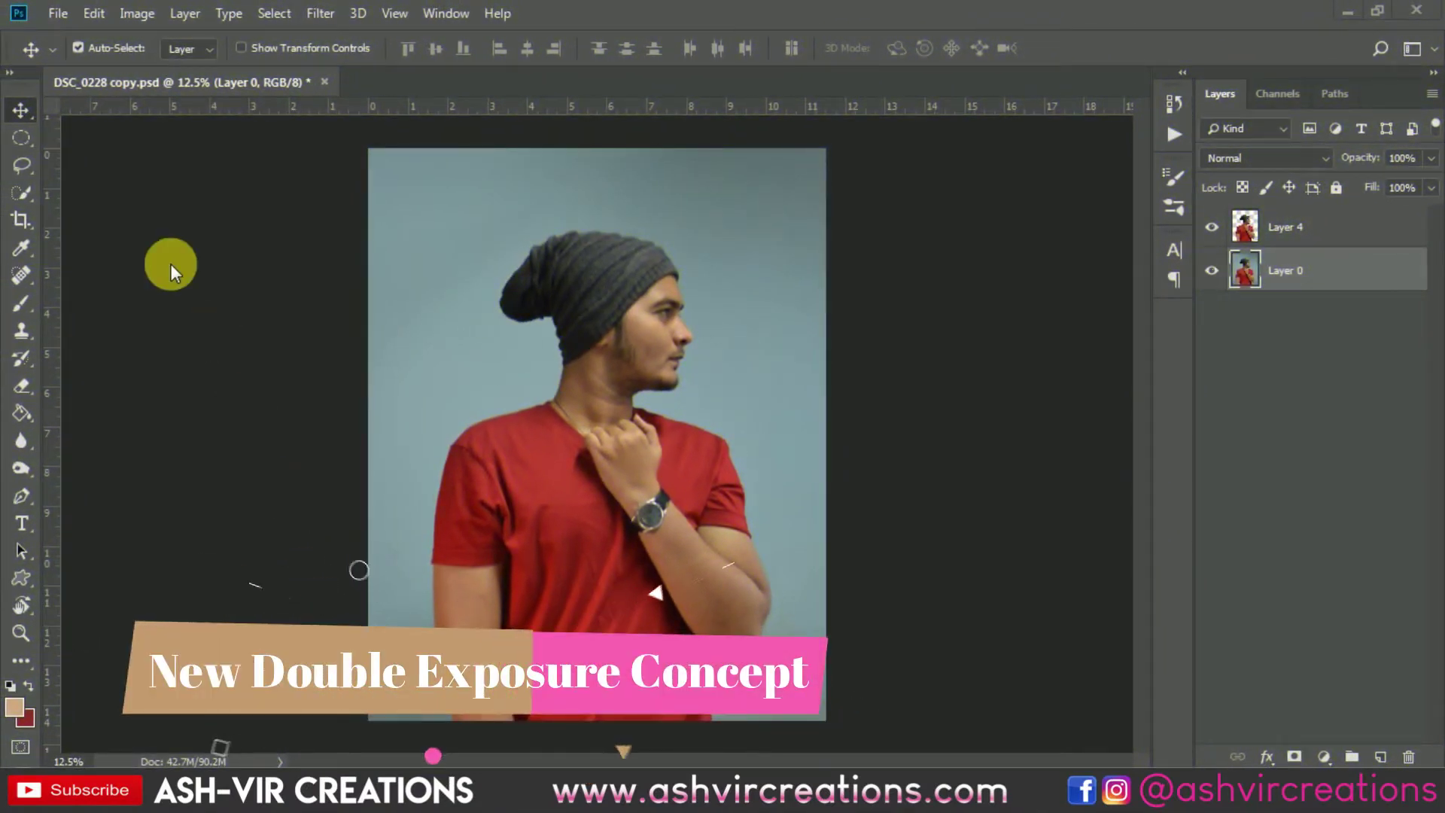
# - Select the man in Layer 0 with the Quick Selection tool and copy him to a new layer
pyautogui.click(24, 195)
pyautogui.moveTo(590, 429)
pyautogui.mouseDown()
pyautogui.moveTo(483, 490)
pyautogui.moveTo(463, 543)
pyautogui.moveTo(481, 673)
pyautogui.moveTo(652, 582)
pyautogui.moveTo(711, 578)
pyautogui.moveTo(680, 484)
pyautogui.moveTo(642, 443)
pyautogui.moveTo(589, 292)
pyautogui.mouseUp()
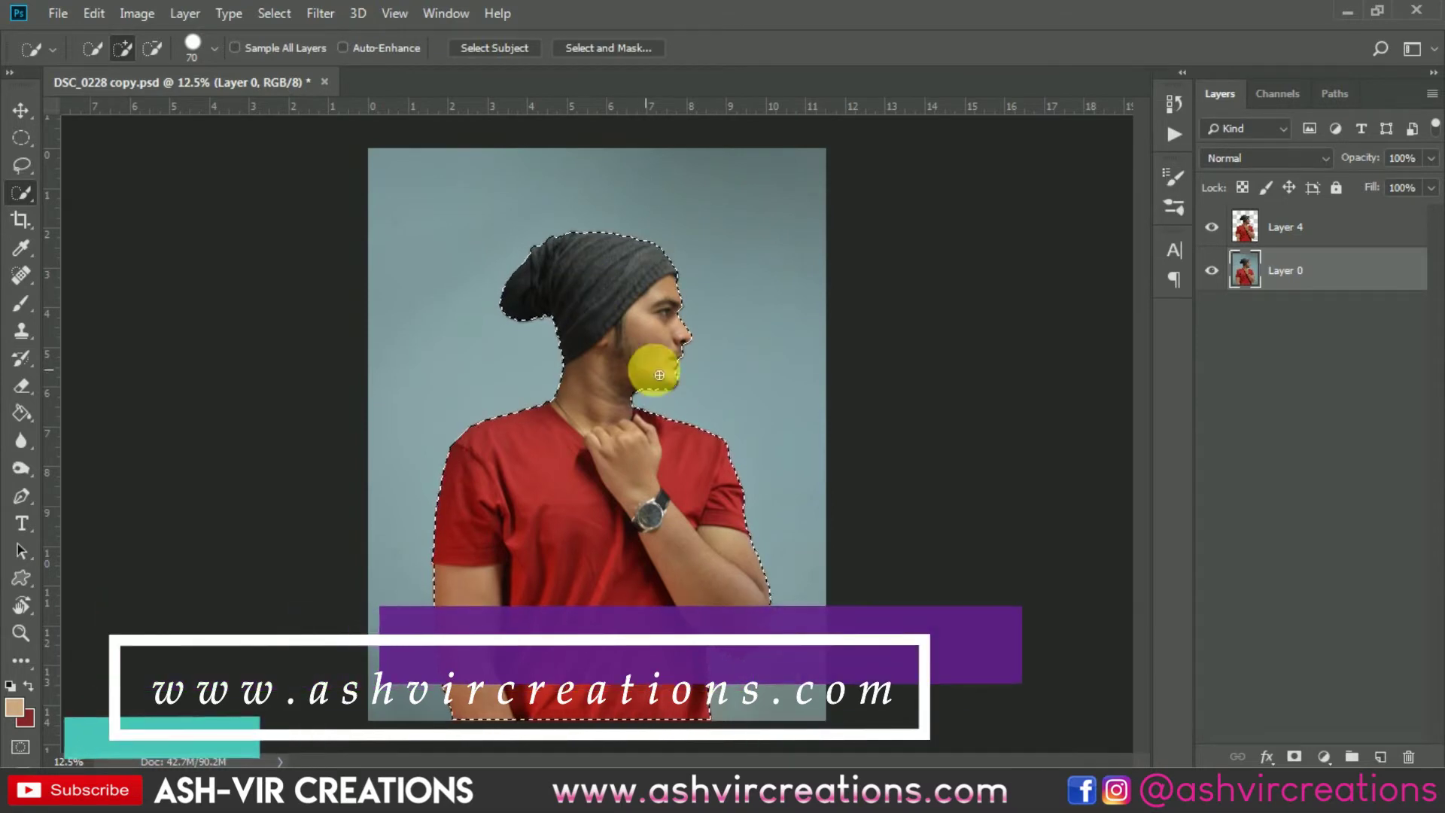
pyautogui.rightClick(620, 400)
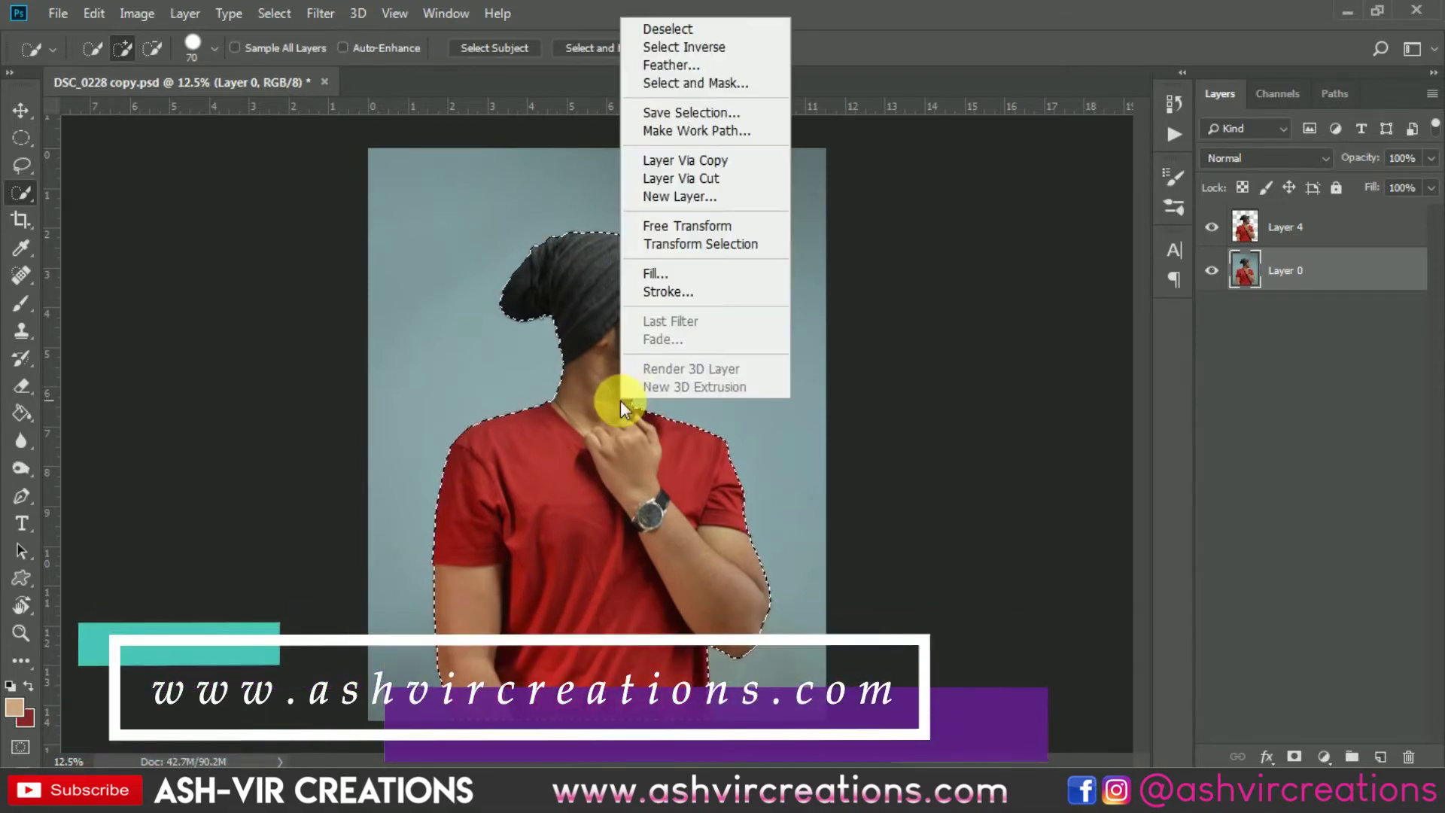
pyautogui.click(703, 161)
pyautogui.press('v')
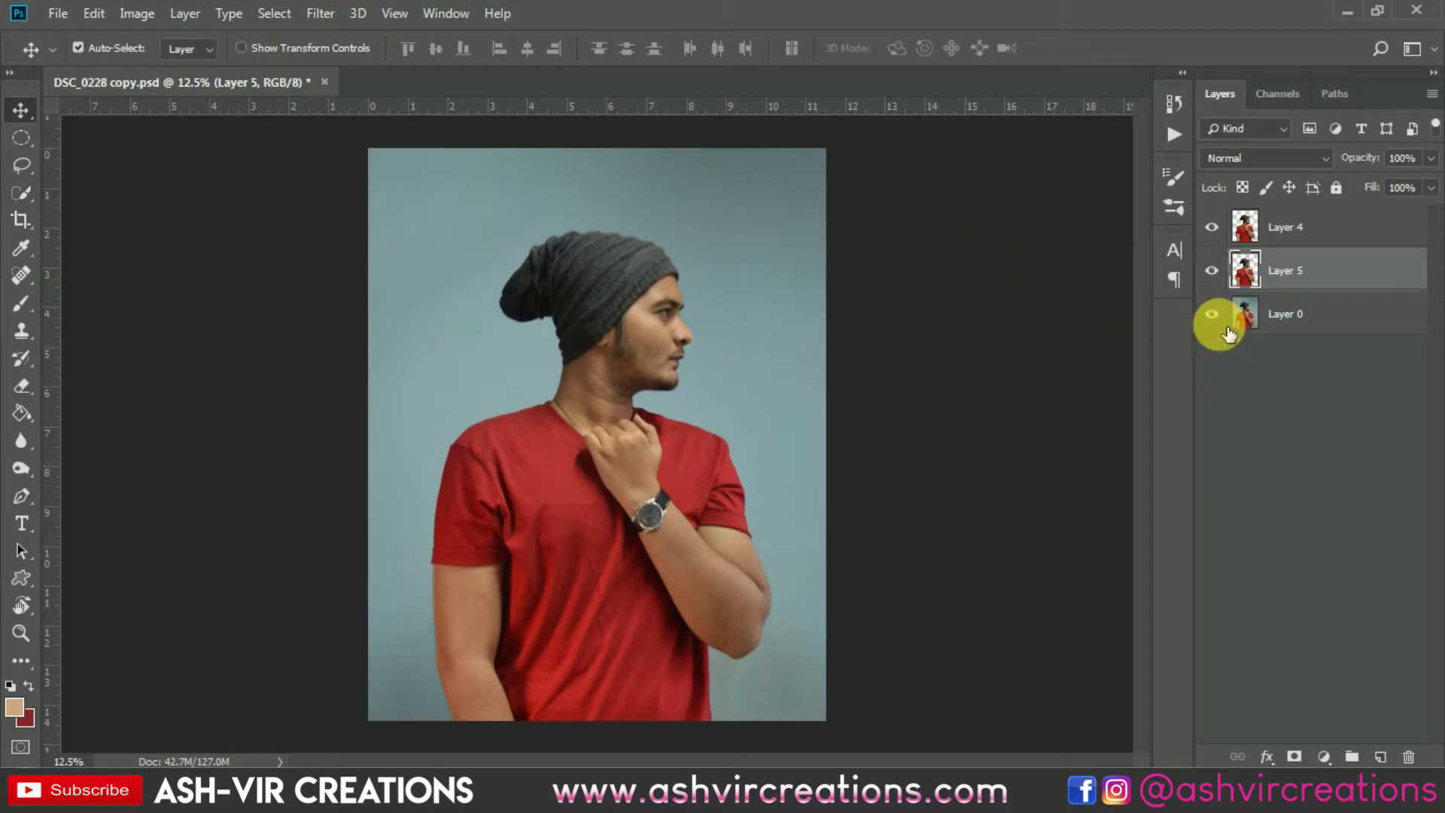
# - Delete the duplicate cutout layer and hide Layer 0, leaving Layer 4 visible on transparency
pyautogui.click(1221, 314)
pyautogui.press('Delete')
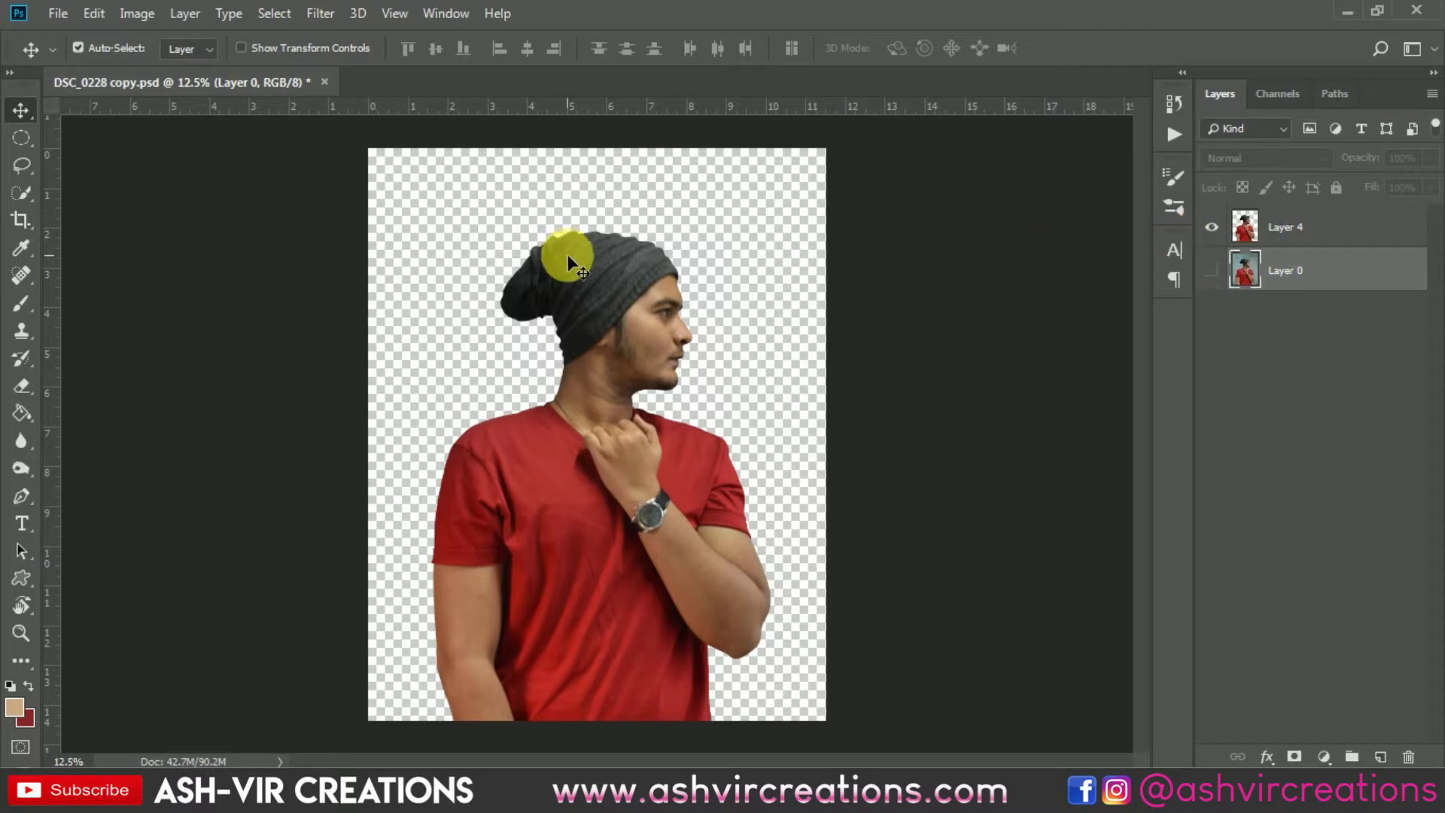
# - Open the derrick-crocker-437400-AVC-23542 sunset picture from the Desktop
pyautogui.click(63, 13)
pyautogui.click(78, 56)
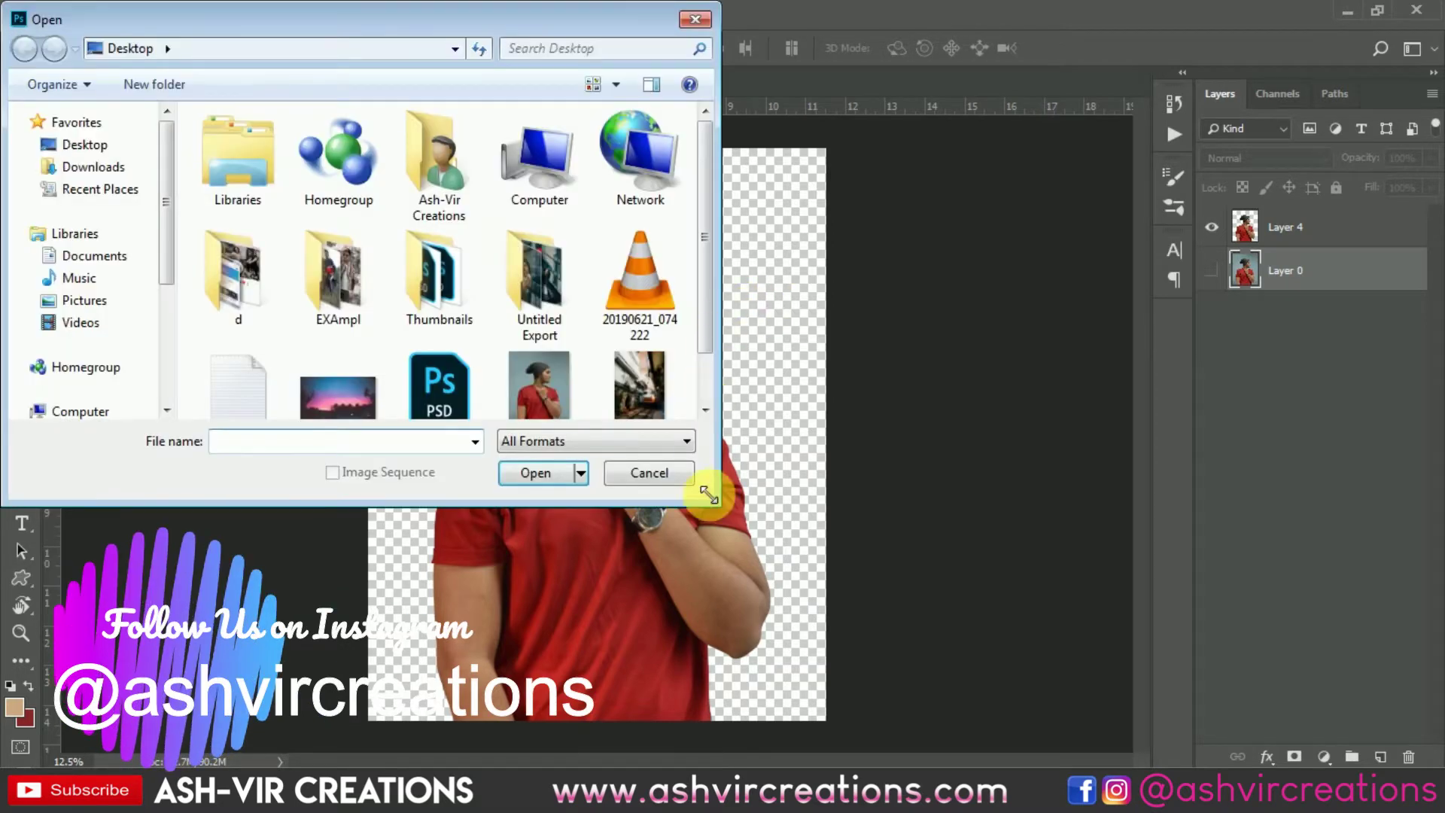
pyautogui.moveTo(717, 501); pyautogui.dragTo(782, 580)
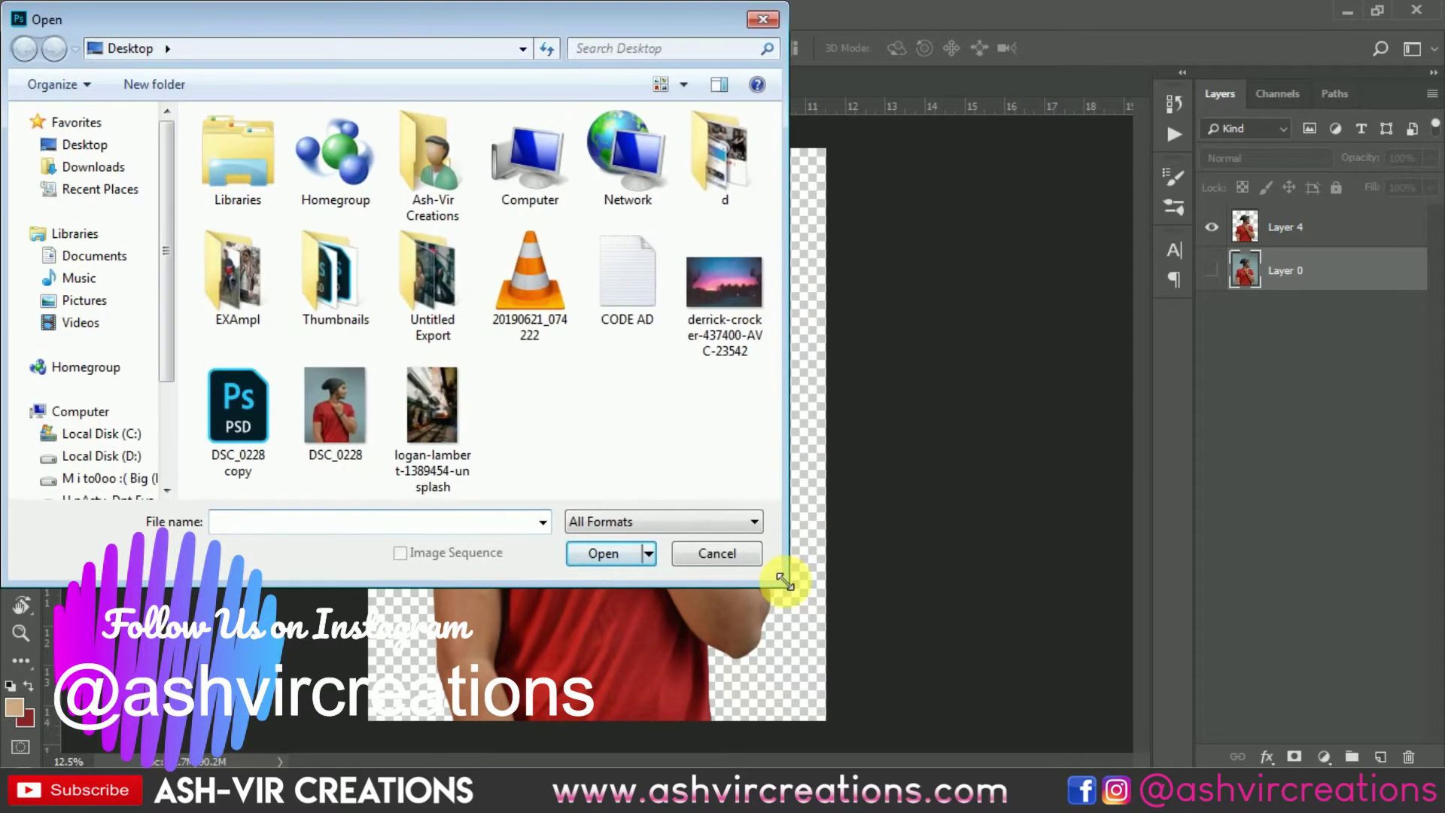
pyautogui.click(454, 385)
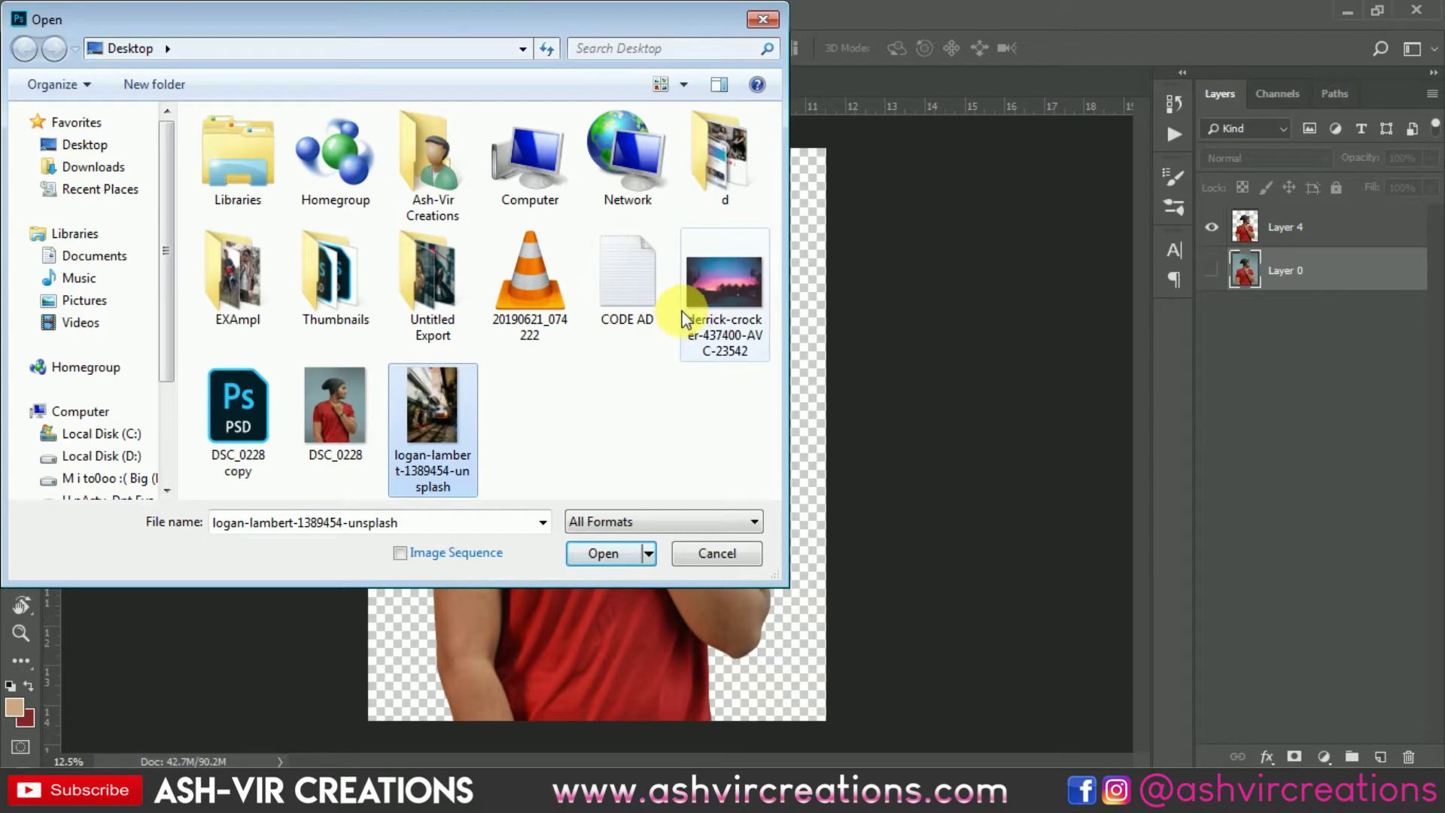
pyautogui.doubleClick(709, 304)
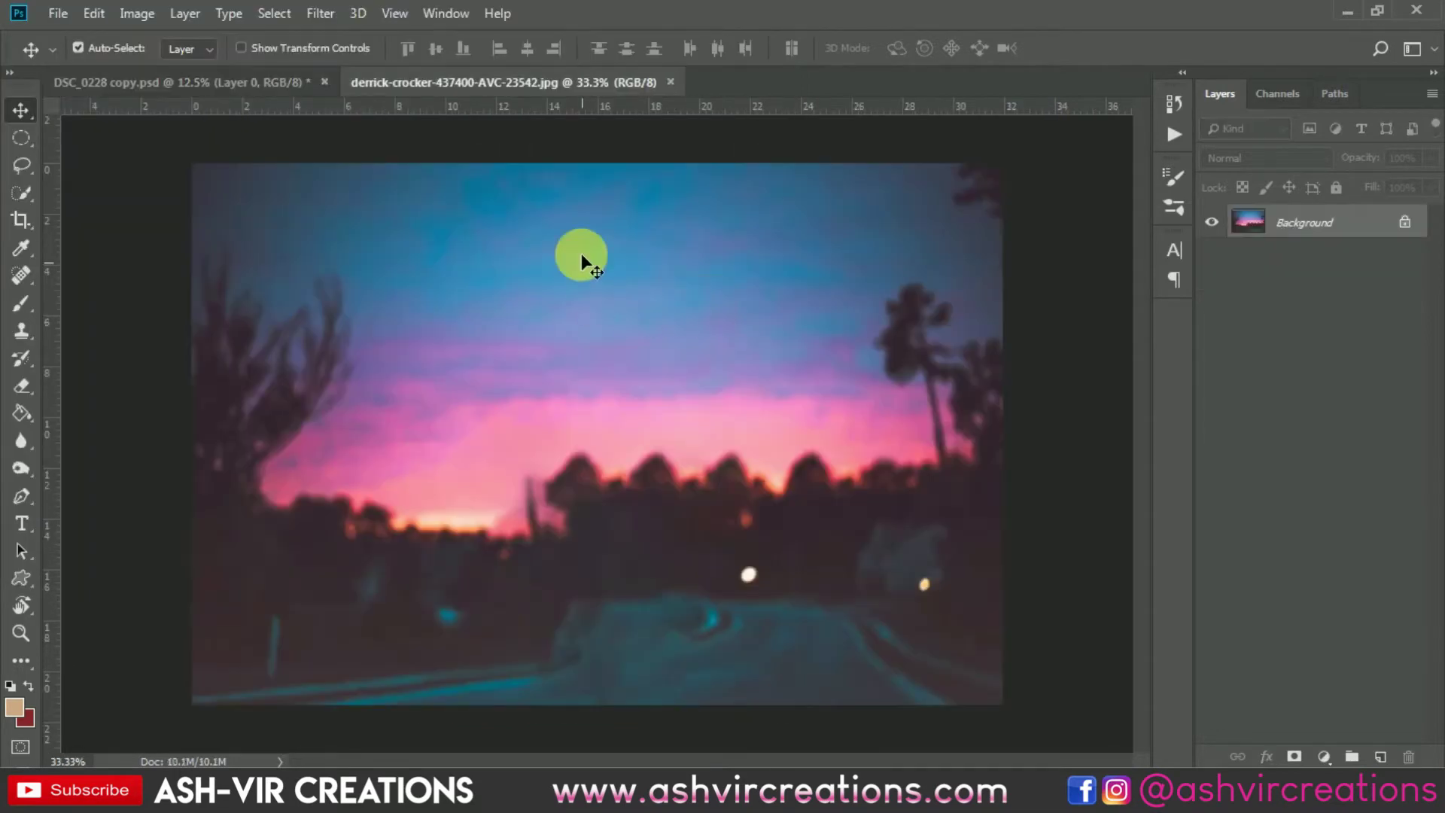
# - Copy the whole sunset picture into the DSC_0228 copy document below the cutout, placing it near the canvas's upper-left corner
pyautogui.hotkey('ctrl', 'a')
pyautogui.hotkey('ctrl', 'c')
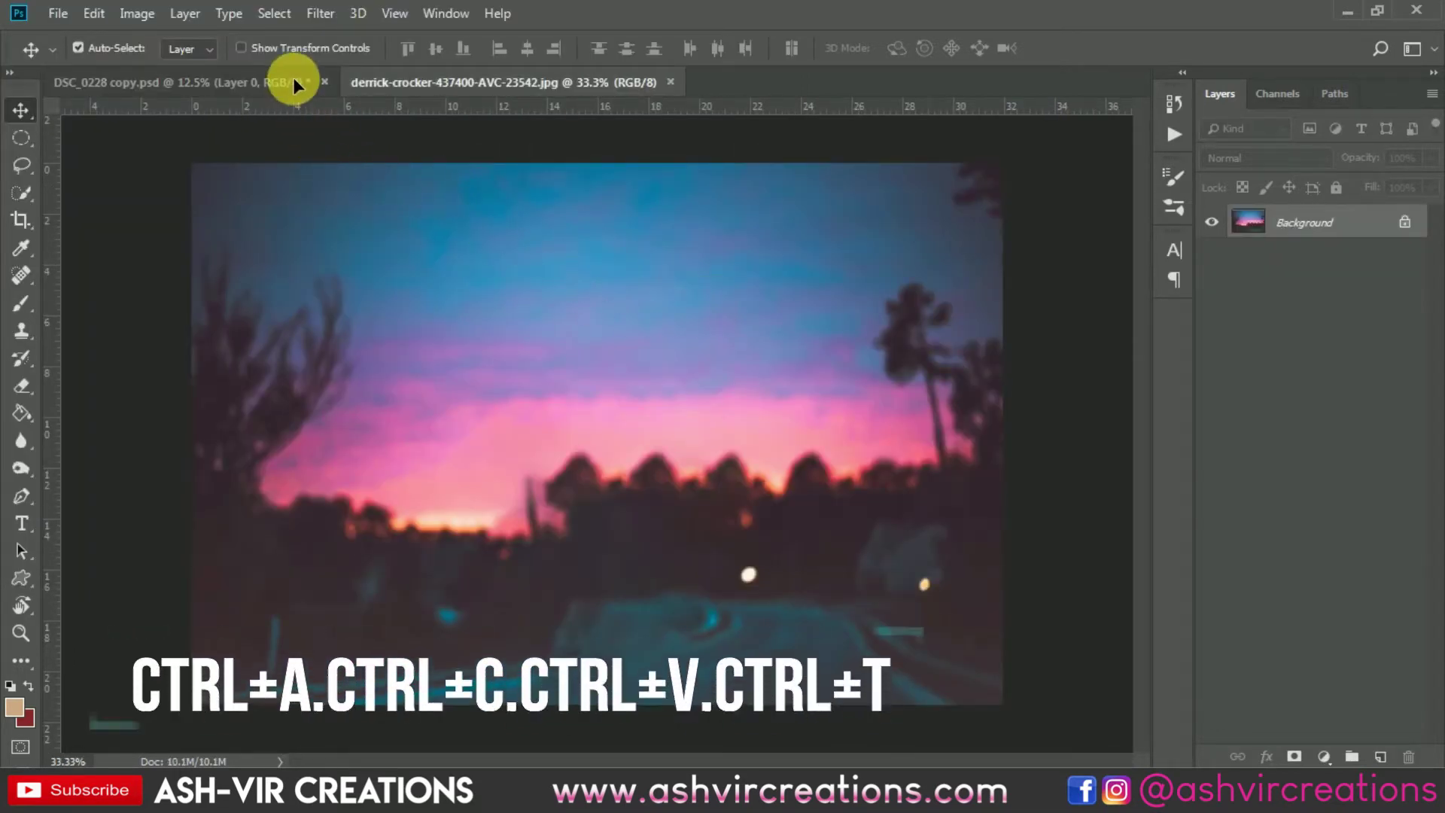
pyautogui.click(292, 81)
pyautogui.hotkey('ctrl', 'v')
pyautogui.moveTo(643, 304); pyautogui.dragTo(530, 269)
# - Scale the sunset layer to about 240% with Free Transform and align it with the canvas's lower edge
pyautogui.click(94, 15)
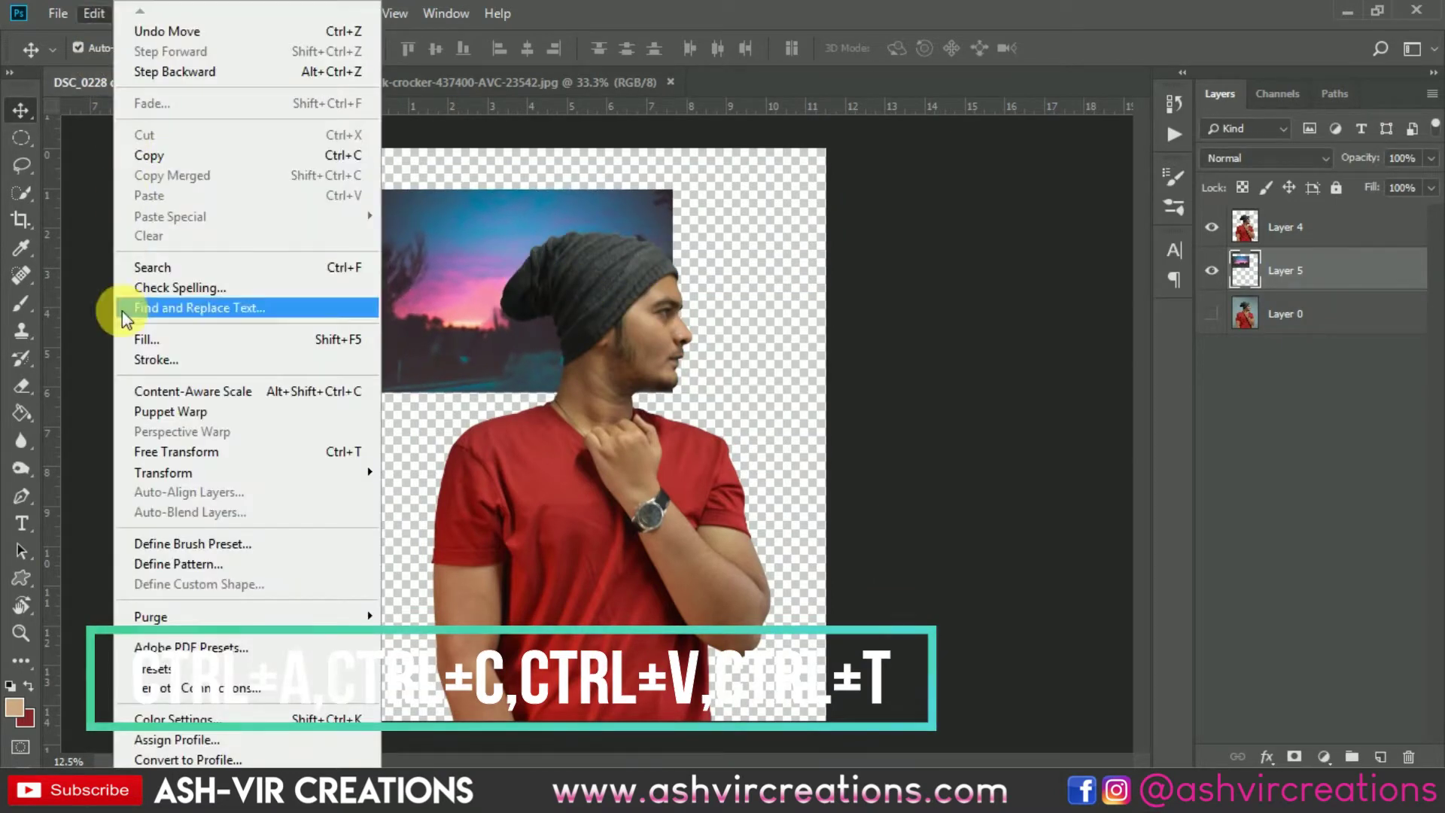
pyautogui.click(188, 456)
pyautogui.click(663, 388)
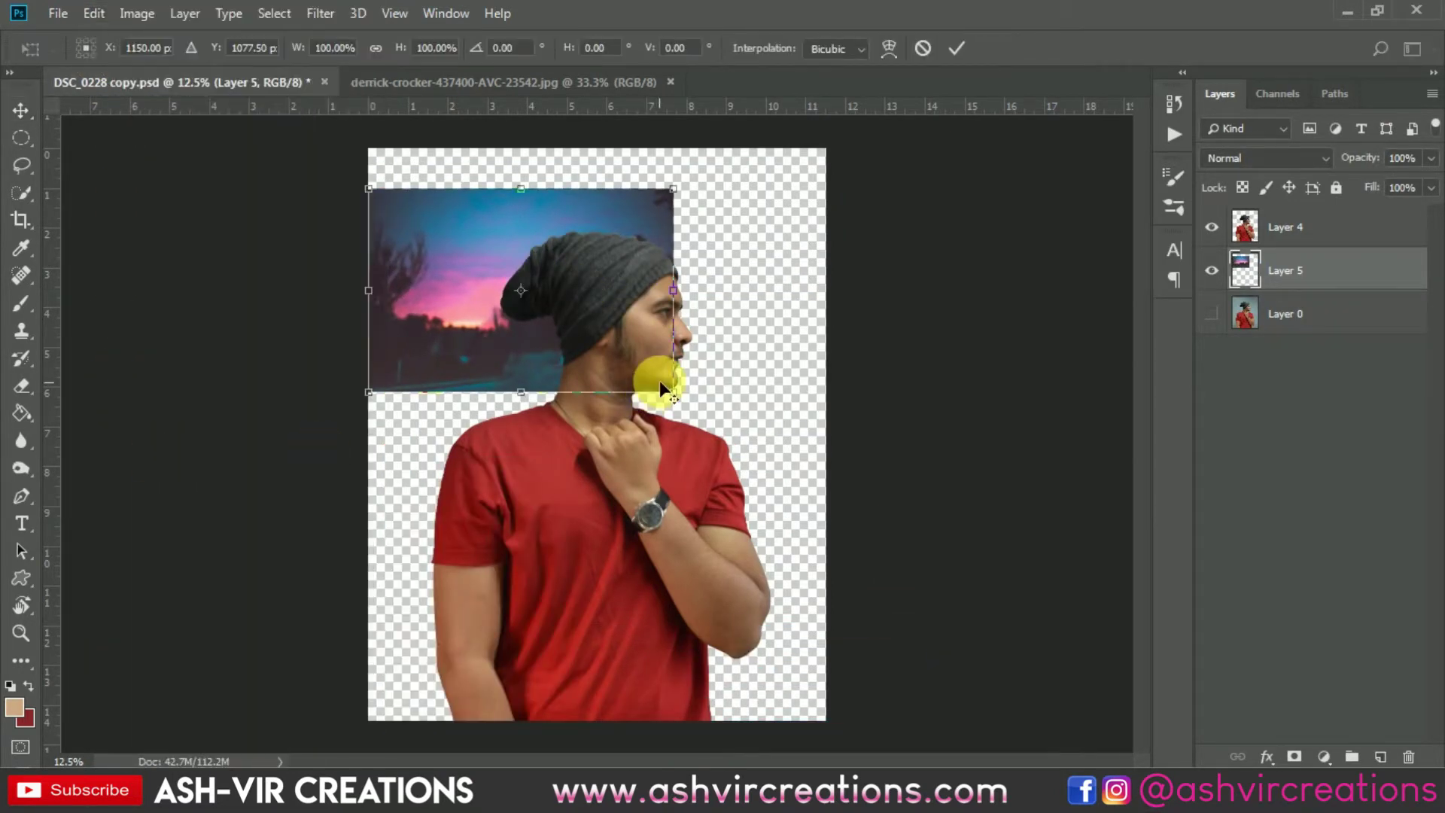
pyautogui.moveTo(673, 390); pyautogui.dragTo(878, 533)
pyautogui.moveTo(726, 323); pyautogui.dragTo(675, 513)
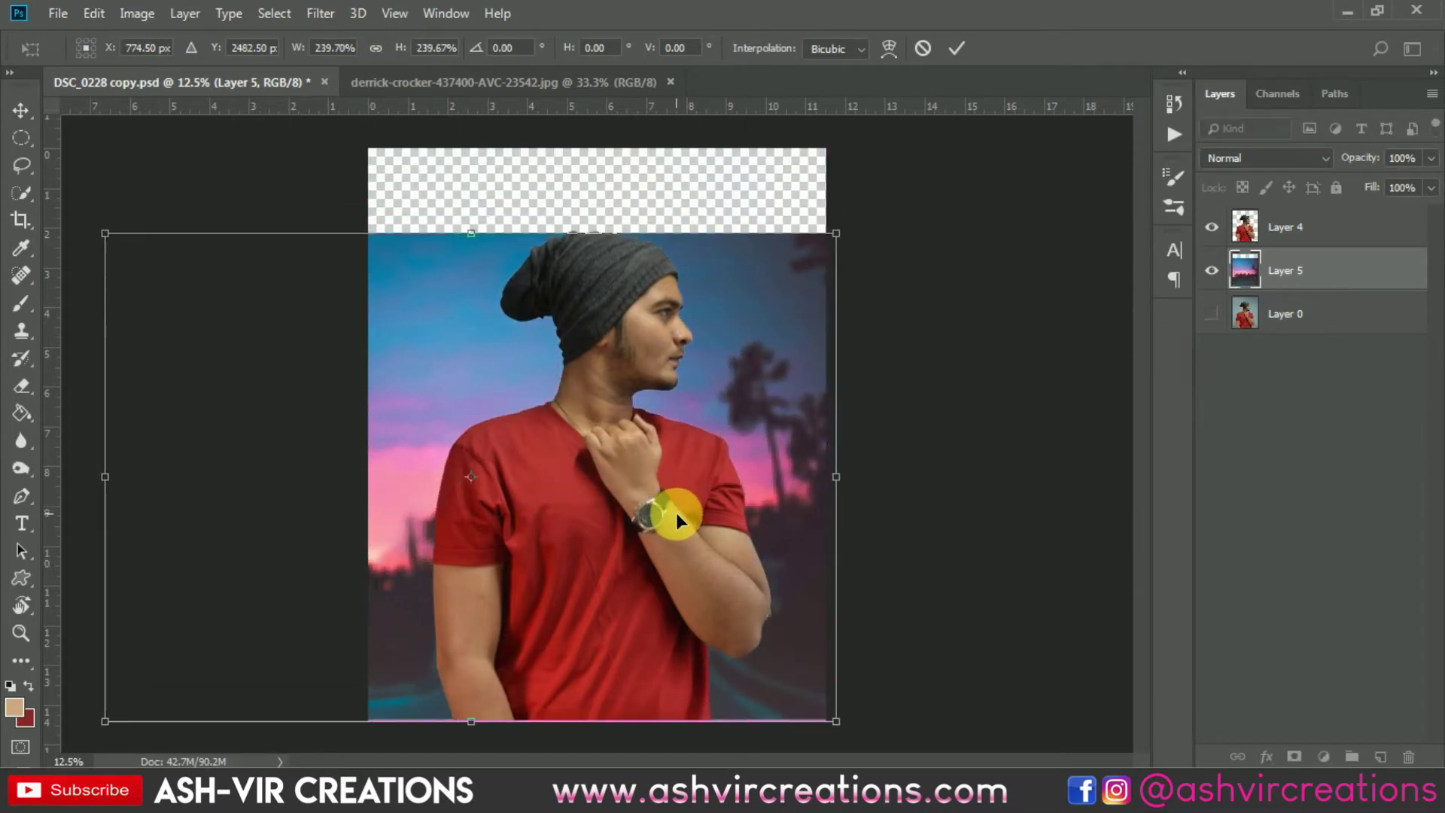
# - Enlarge the sunset layer to about 282% and shift it so it covers the whole canvas
pyautogui.moveTo(107, 236); pyautogui.dragTo(9, 152)
pyautogui.moveTo(480, 332)
pyautogui.mouseDown()
pyautogui.moveTo(471, 318)
pyautogui.moveTo(470, 332)
pyautogui.mouseUp()
pyautogui.scroll(-2, 470, 333)
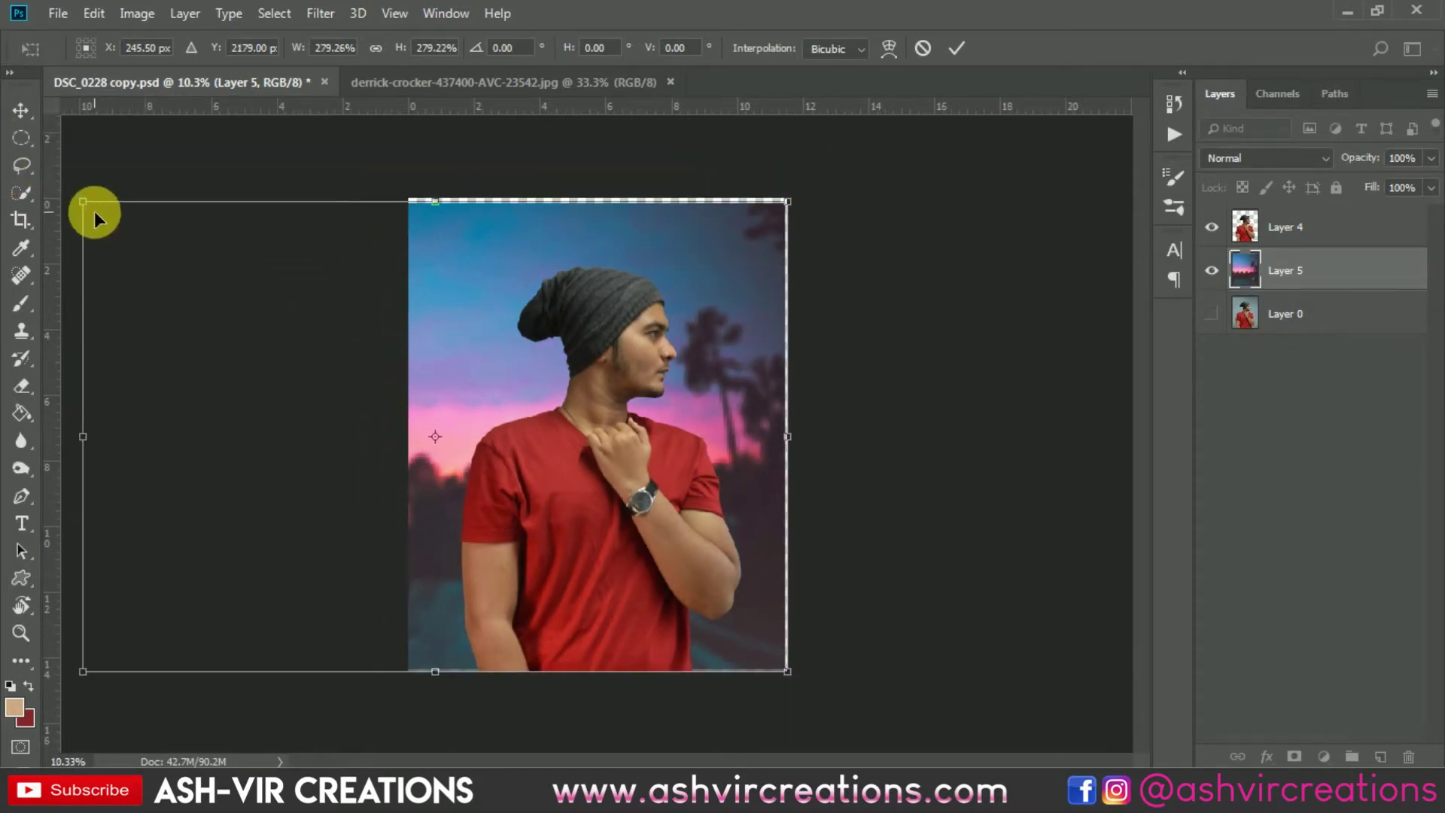
pyautogui.moveTo(96, 214); pyautogui.dragTo(83, 202)
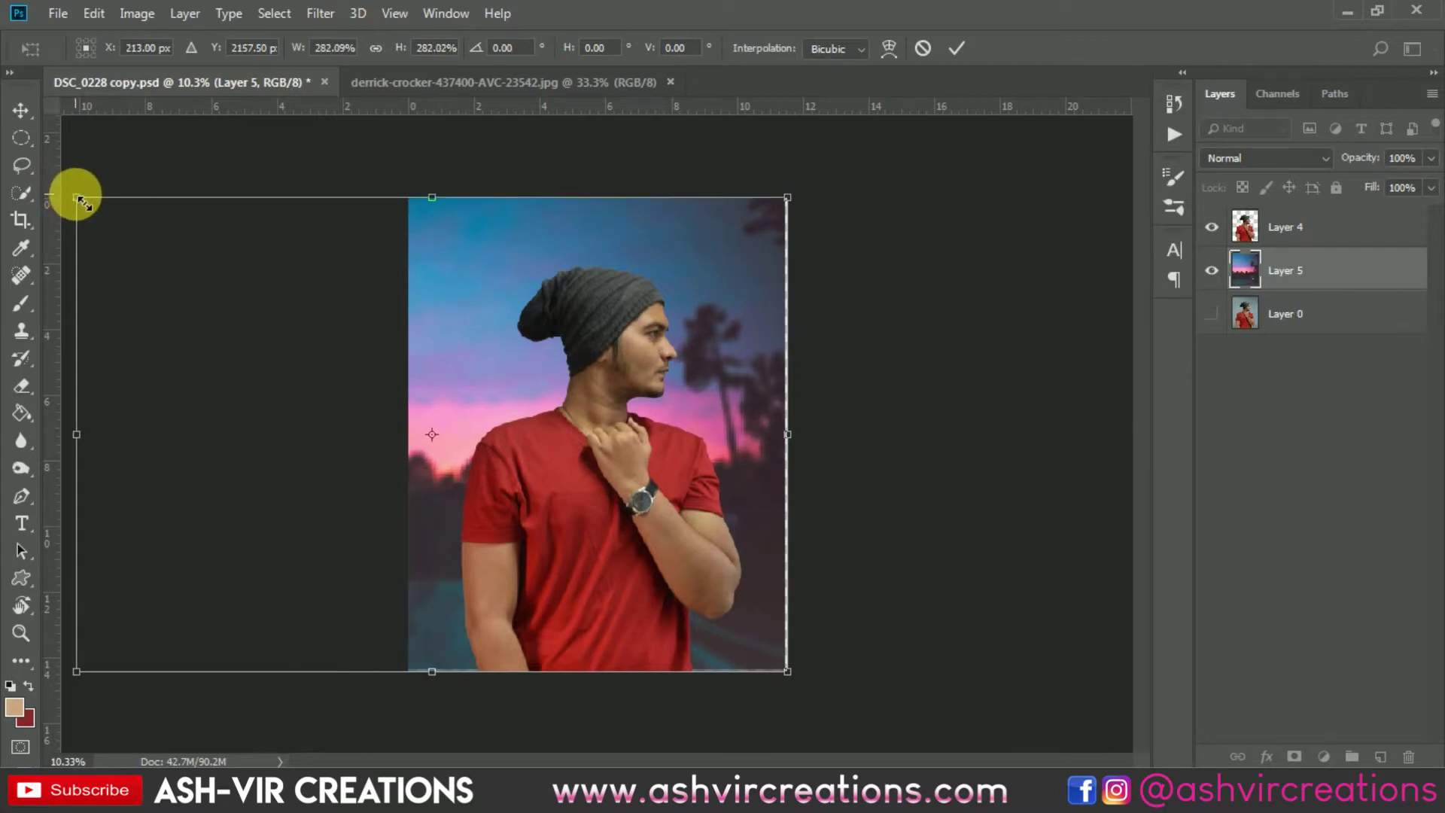
pyautogui.press('Return')
pyautogui.moveTo(500, 268); pyautogui.dragTo(510, 267)
pyautogui.scroll(1, 726, 251)
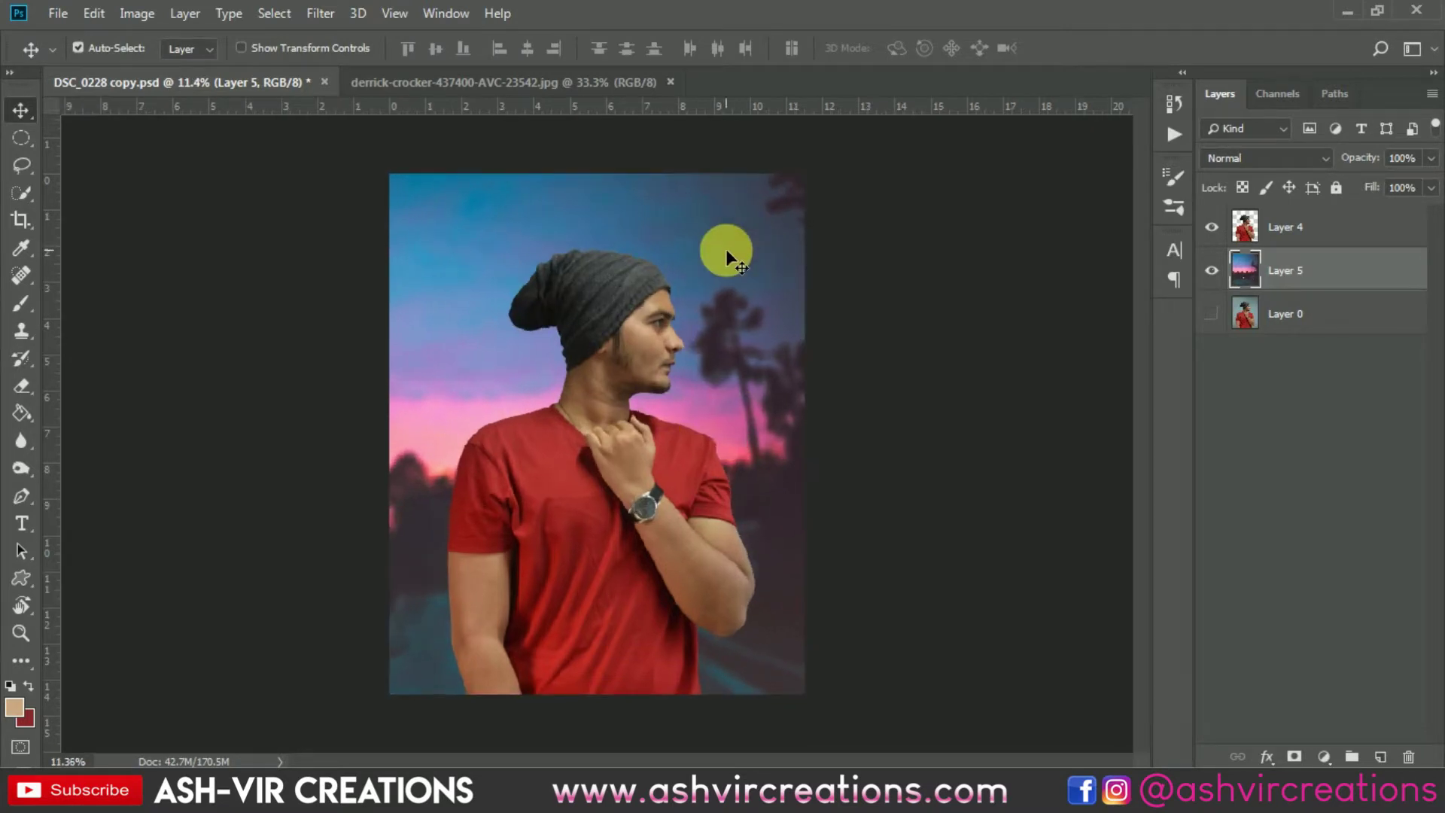
pyautogui.scroll(1, 725, 247)
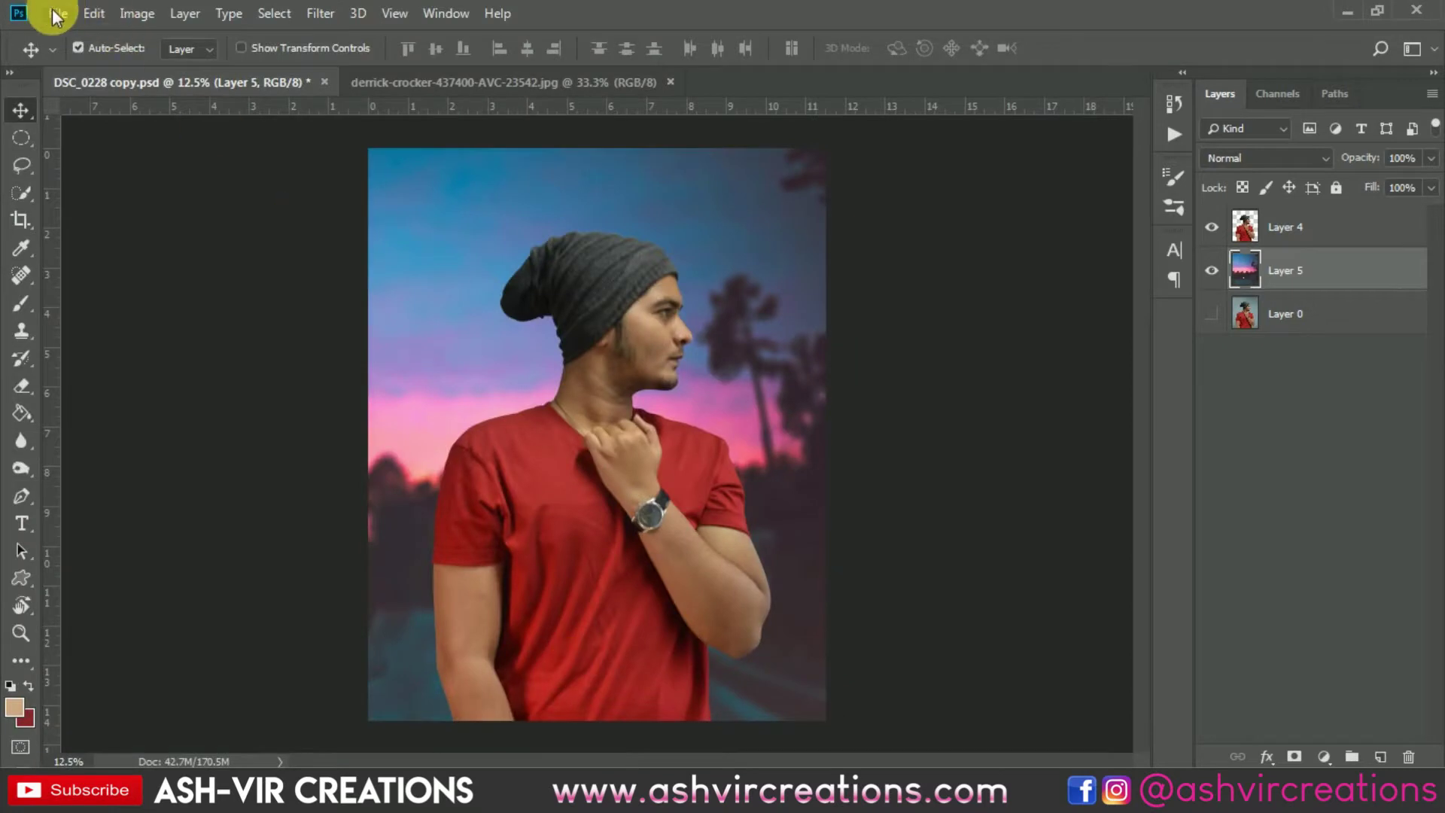
# - Open the logan-lambert-1389454-unsplash train picture, copy it into the portrait document below the cutout, and close its file
pyautogui.click(57, 15)
pyautogui.click(51, 51)
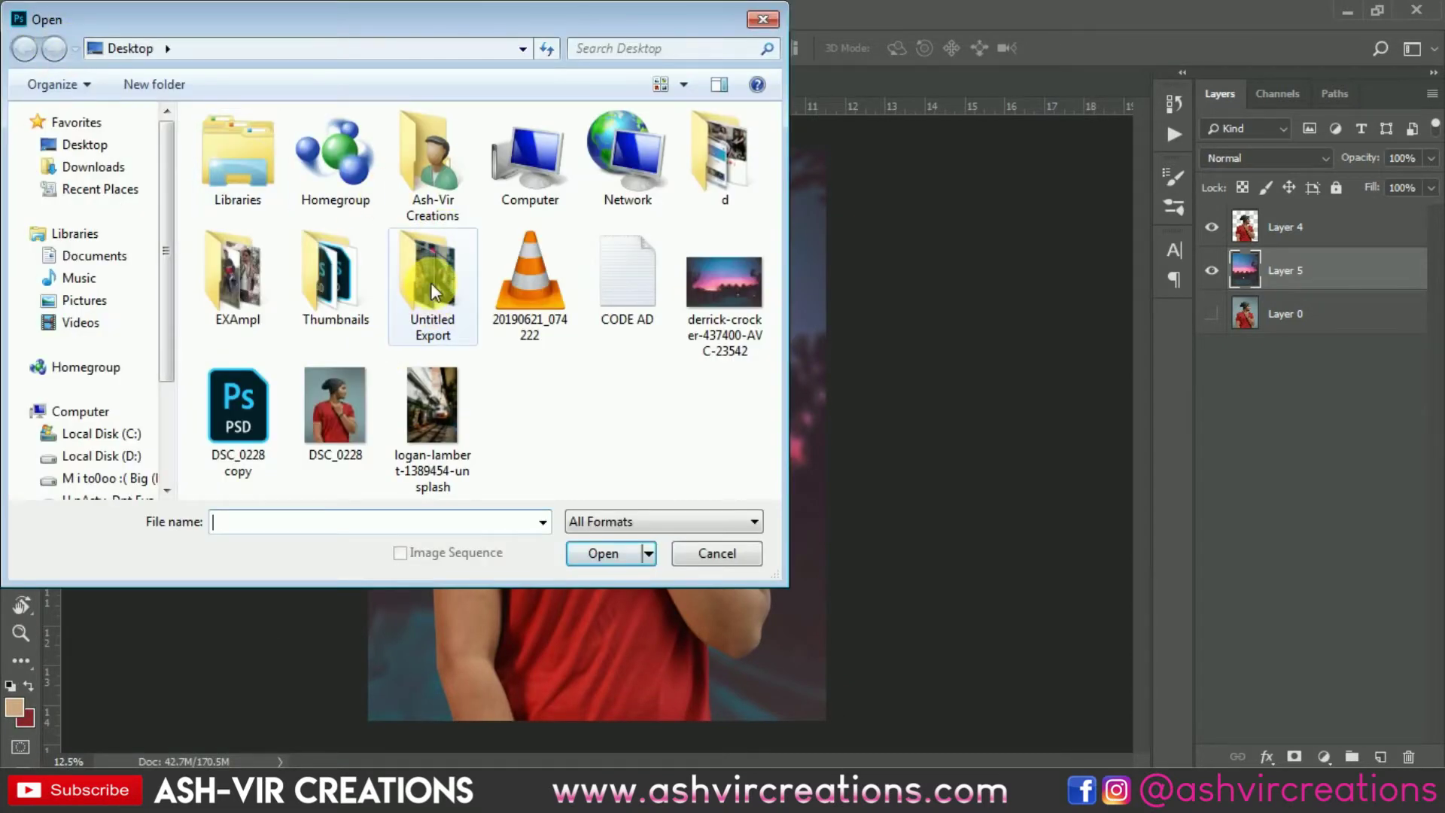
pyautogui.doubleClick(431, 406)
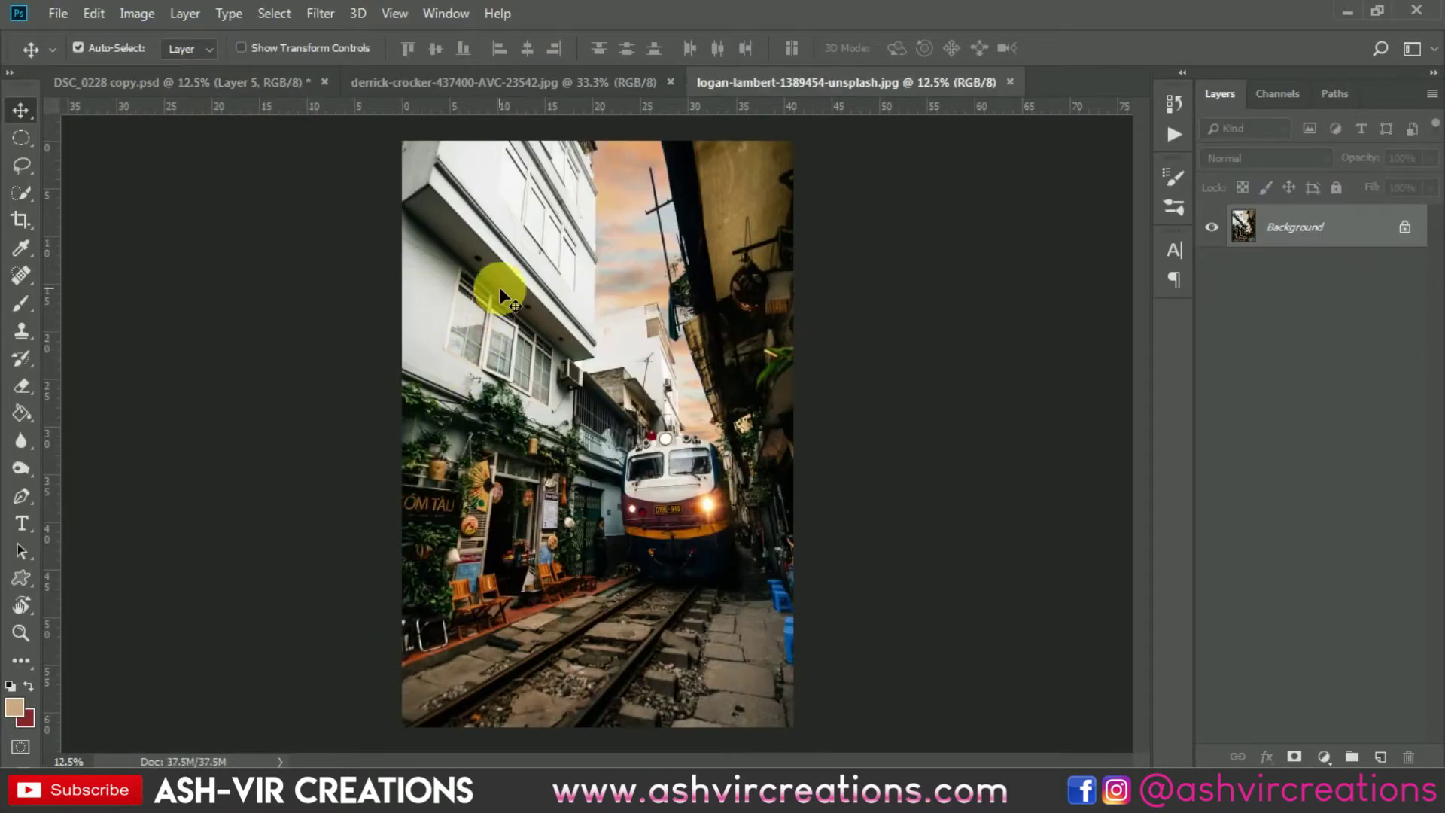
pyautogui.moveTo(305, 92); pyautogui.dragTo(480, 292)
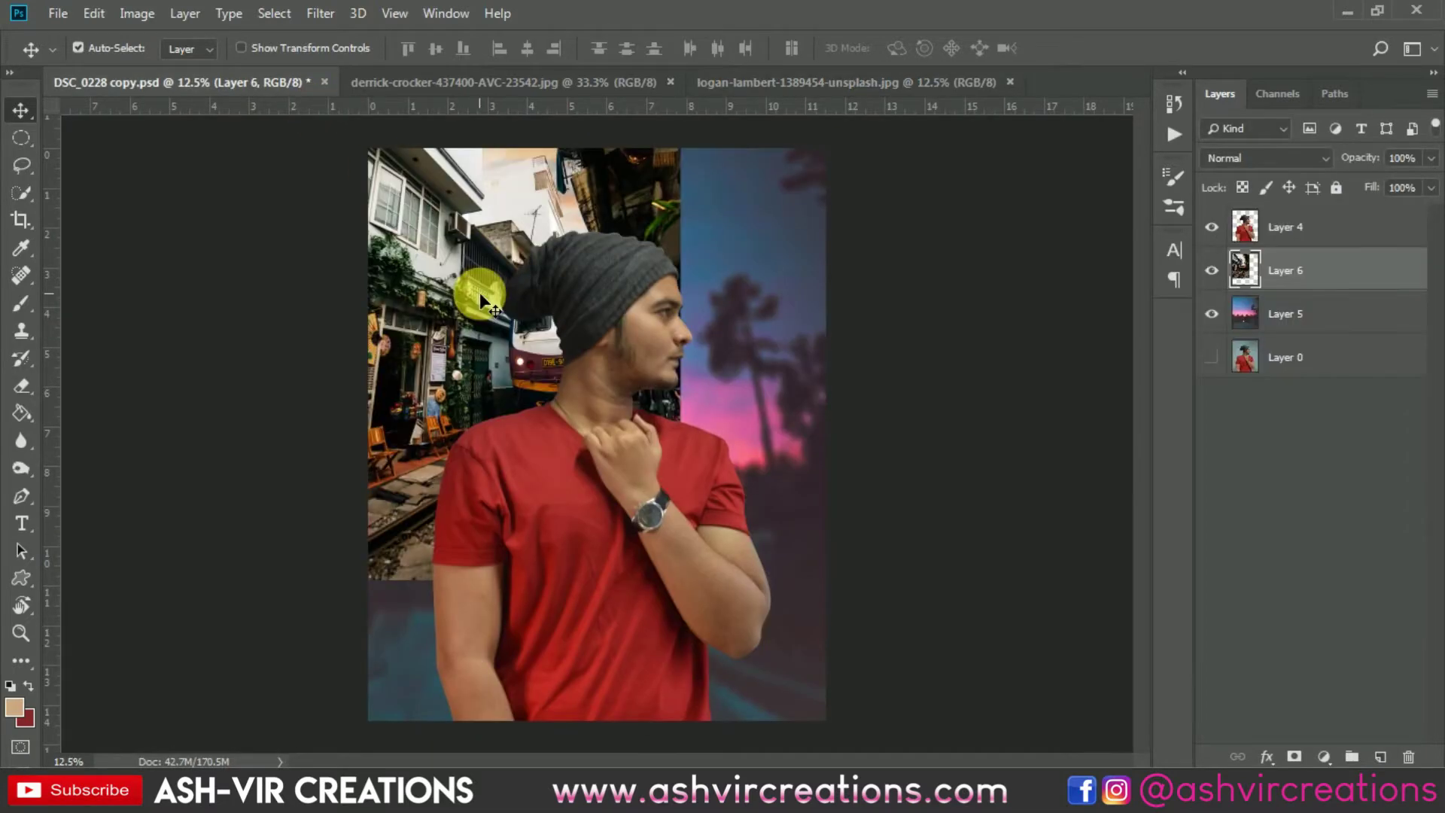
pyautogui.click(1008, 82)
# - Reposition the train picture behind the man and scale it down slightly with Free Transform
pyautogui.moveTo(575, 184); pyautogui.dragTo(661, 306)
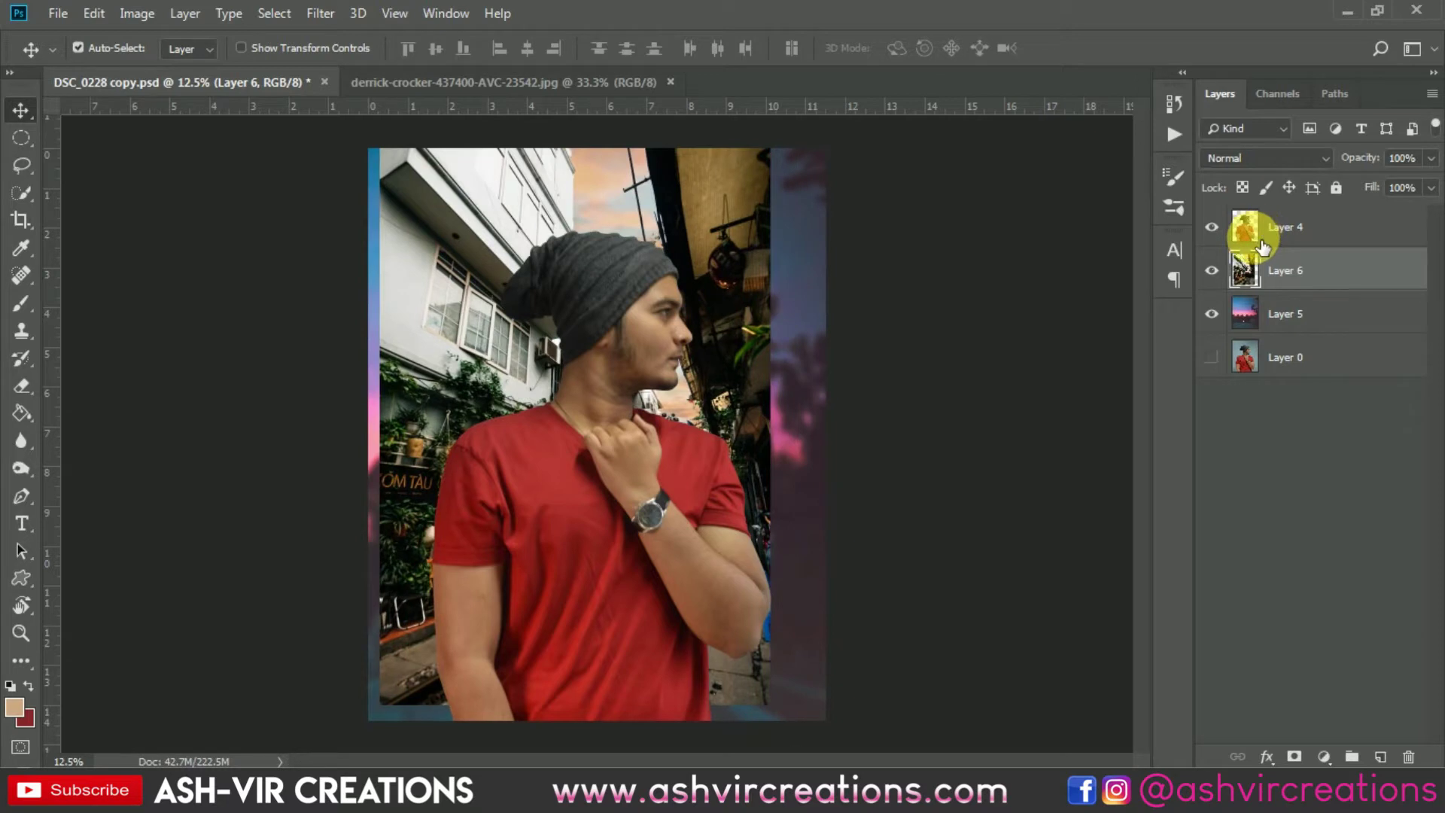
pyautogui.moveTo(775, 254)
pyautogui.mouseDown()
pyautogui.moveTo(729, 294)
pyautogui.moveTo(731, 267)
pyautogui.moveTo(756, 251)
pyautogui.moveTo(778, 278)
pyautogui.mouseUp()
pyautogui.click(1246, 275)
pyautogui.hotkey('ctrl', 't')
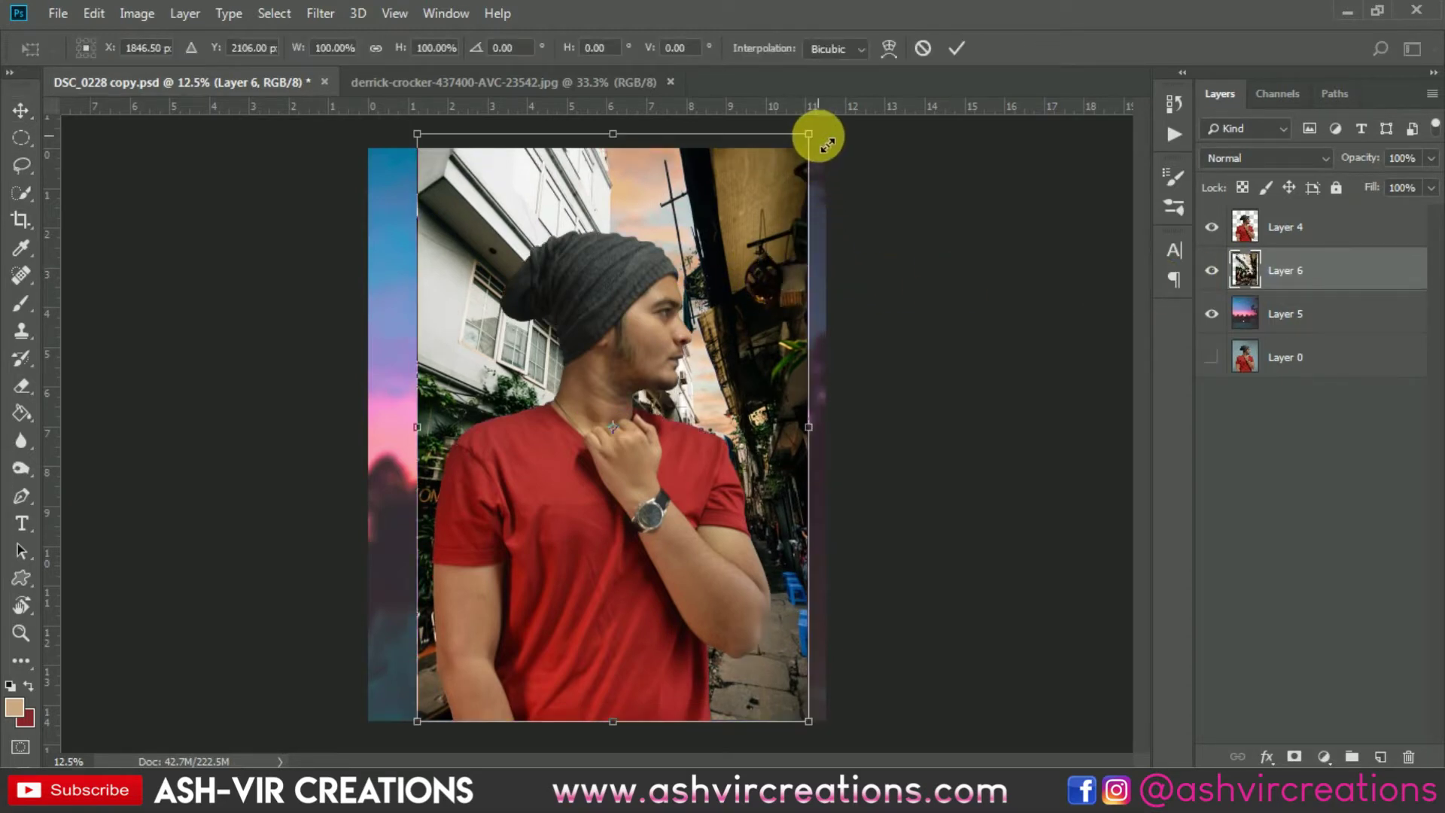
pyautogui.moveTo(815, 156); pyautogui.dragTo(796, 155)
pyautogui.moveTo(733, 264); pyautogui.dragTo(734, 256)
pyautogui.press('Return')
# - Cut the entire train picture from Layer 6 and delete the emptied layer
pyautogui.hotkey('ctrl', 'a')
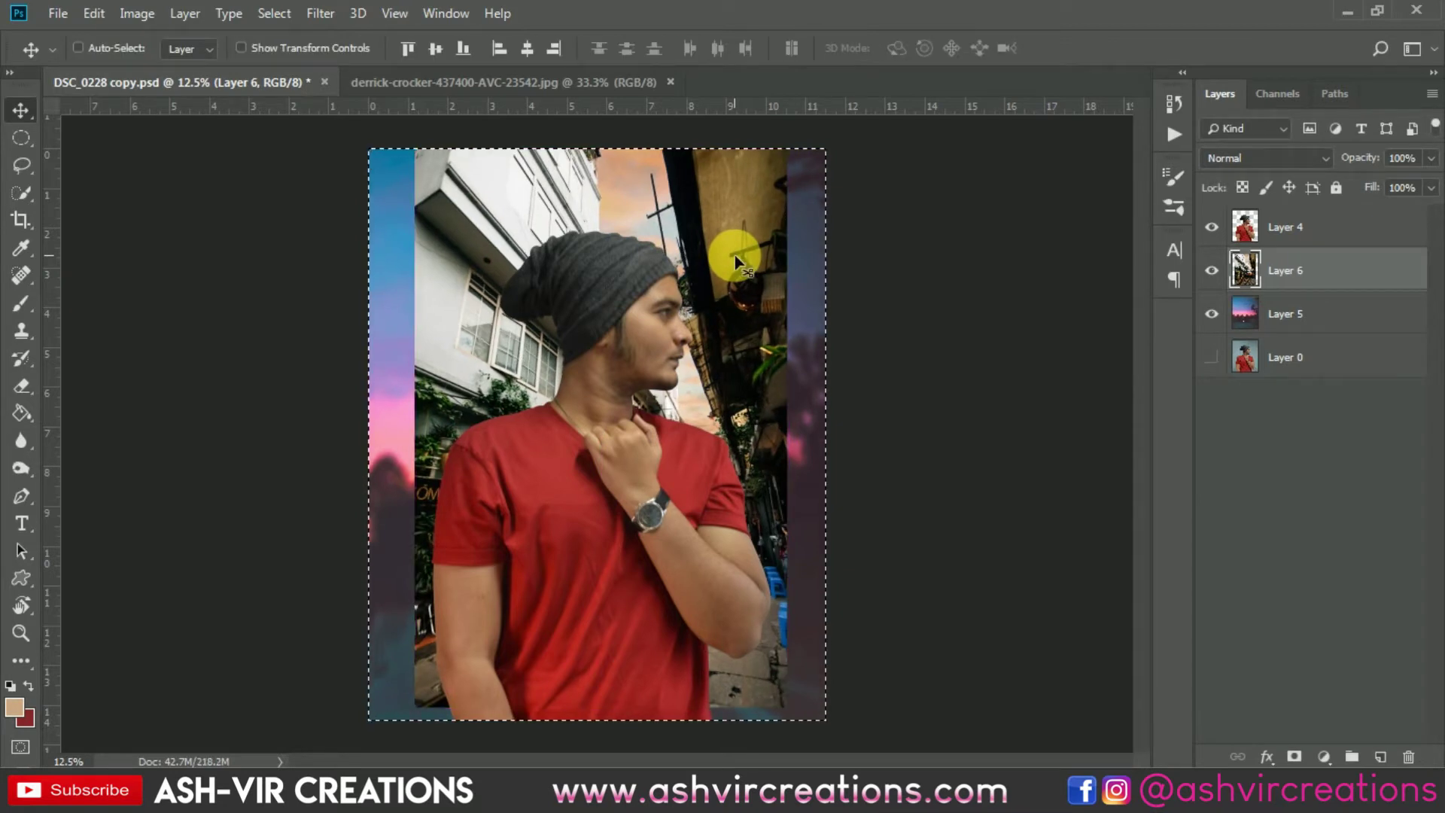
pyautogui.press('Delete')
pyautogui.hotkey('ctrl', 'd')
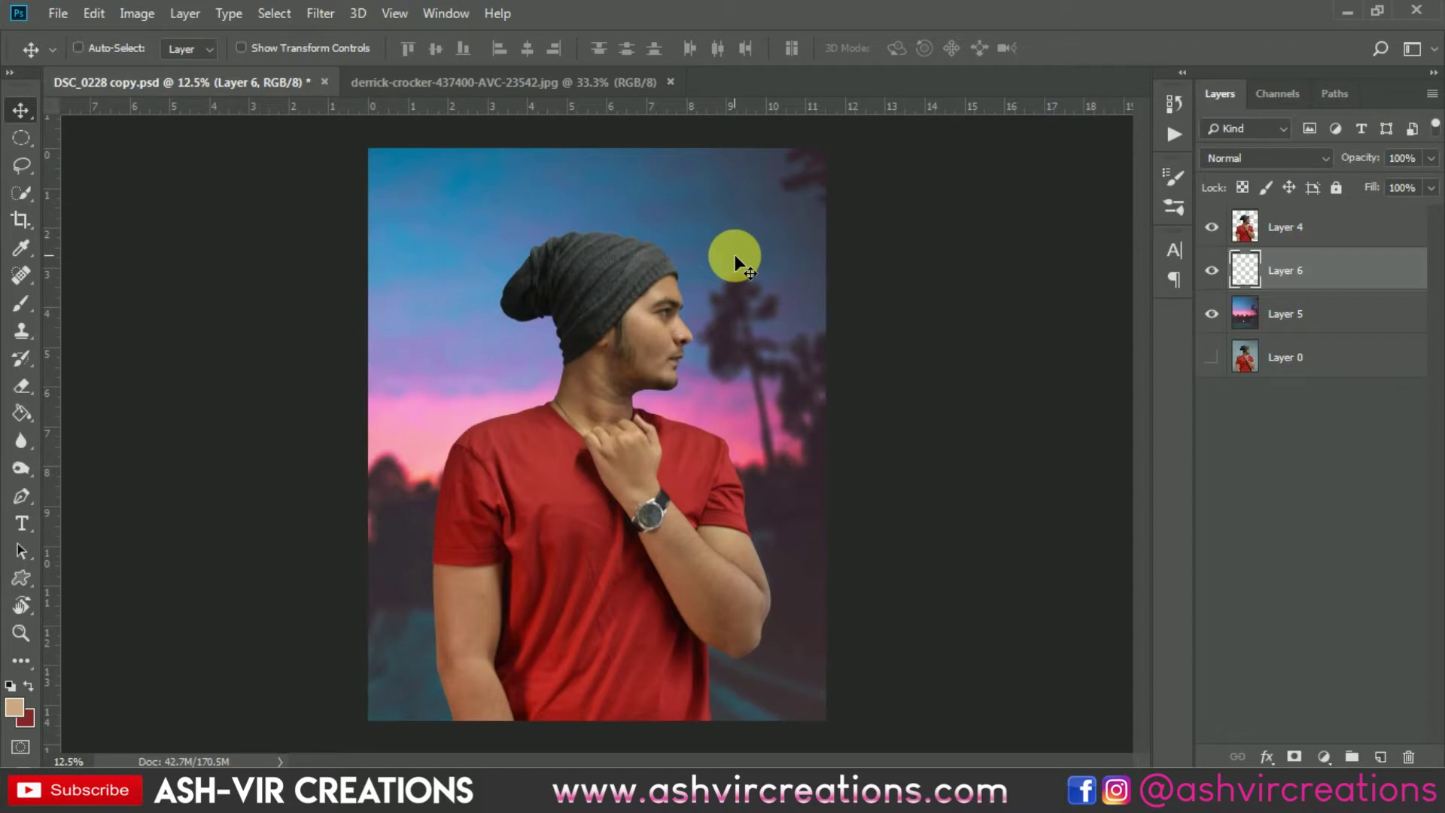
pyautogui.click(1211, 271)
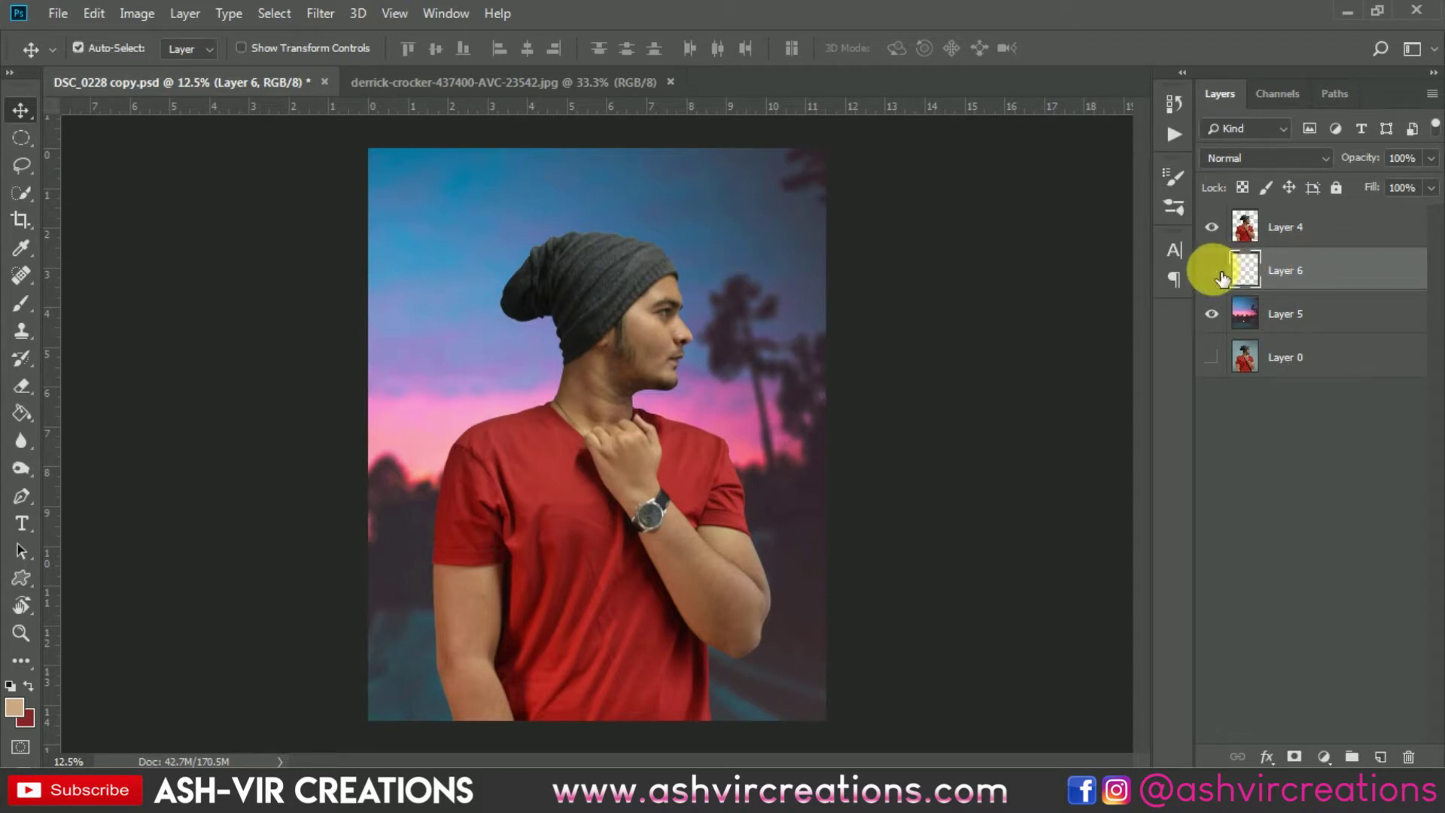
pyautogui.press('Delete')
# - Load the outline of the man in Layer 4 as a selection and paste the train picture into it
pyautogui.click(1294, 242)
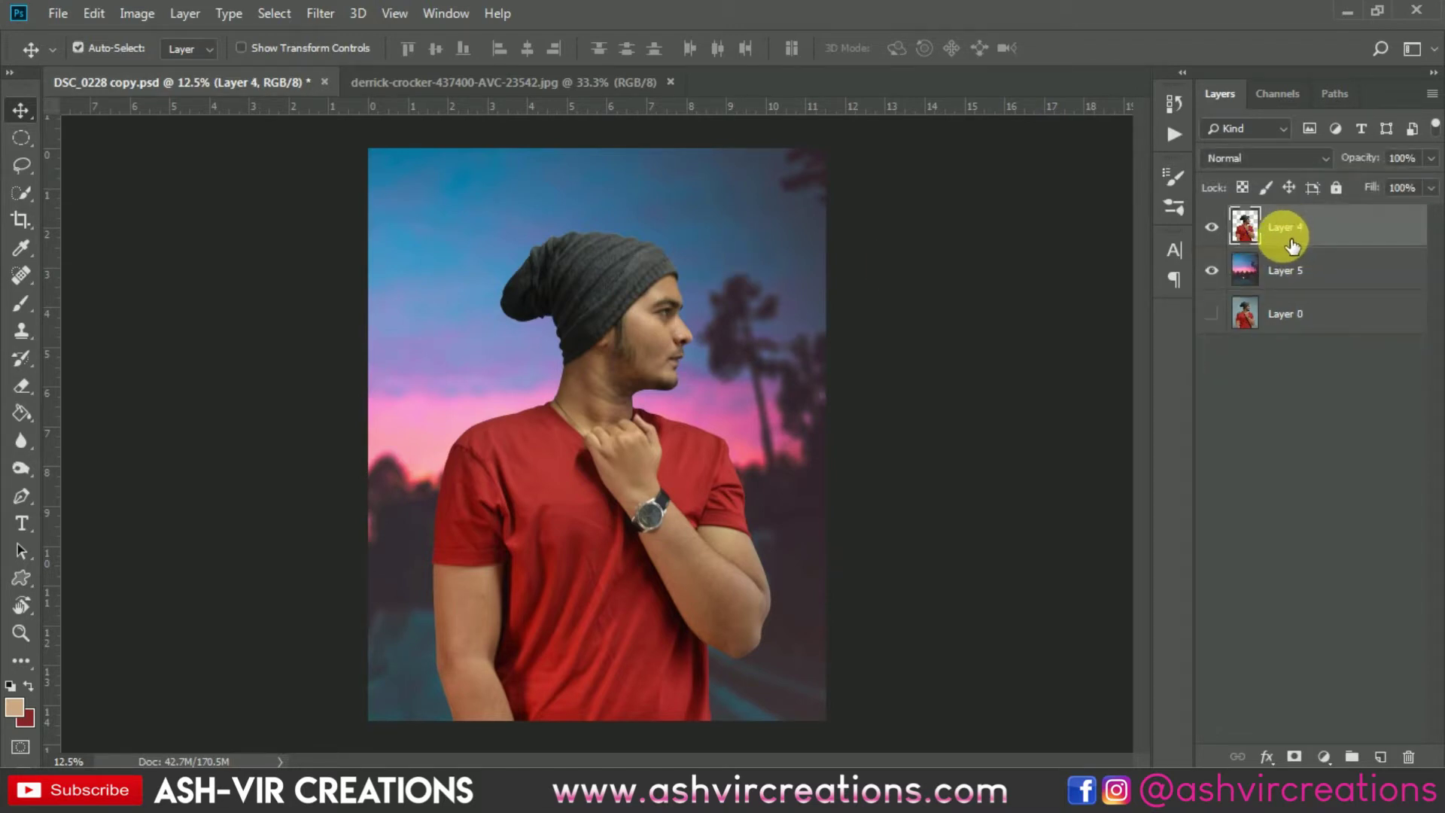
pyautogui.keyDown('ctrl'); pyautogui.click(1255, 232); pyautogui.keyUp('ctrl')
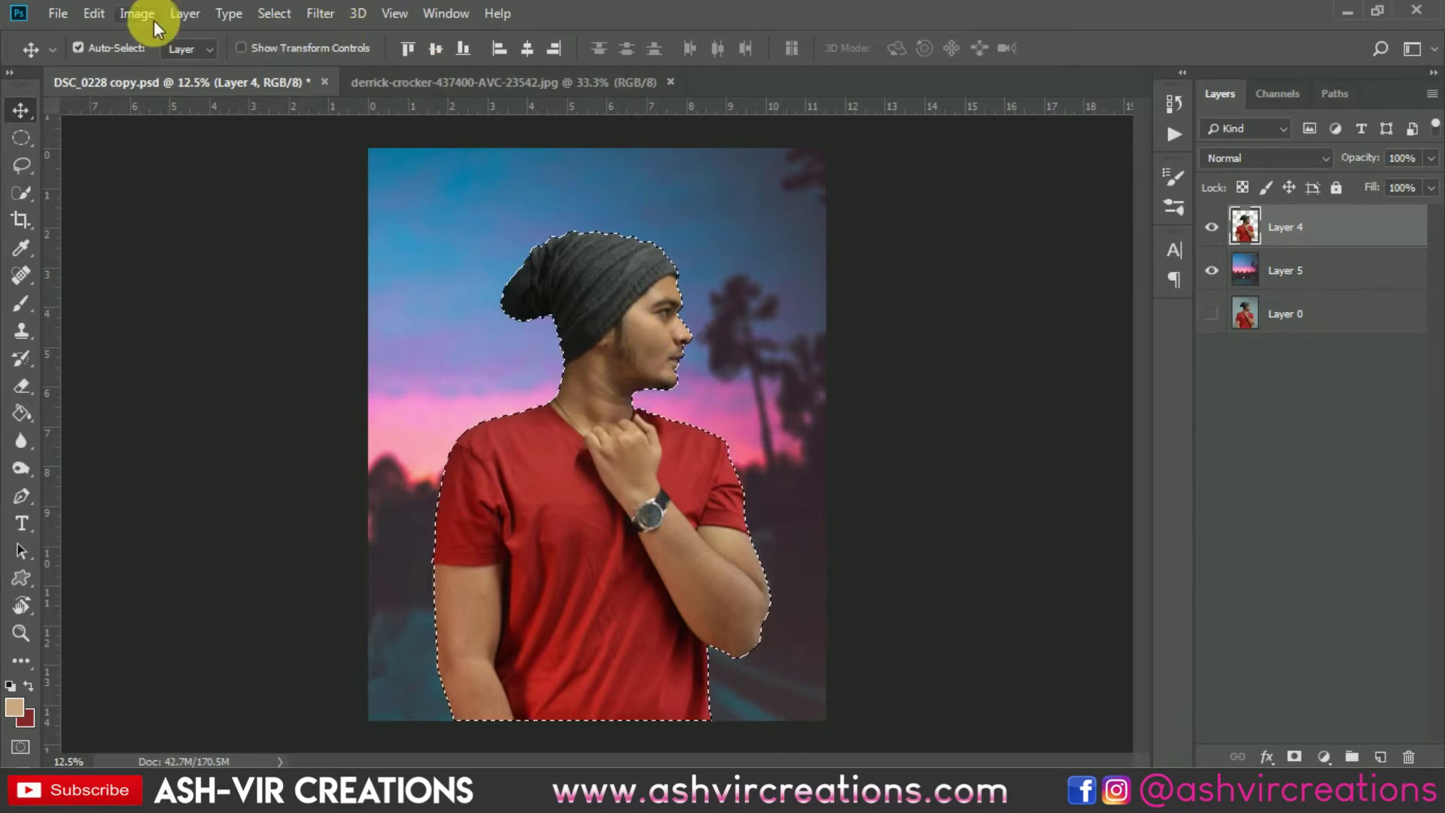
pyautogui.click(94, 13)
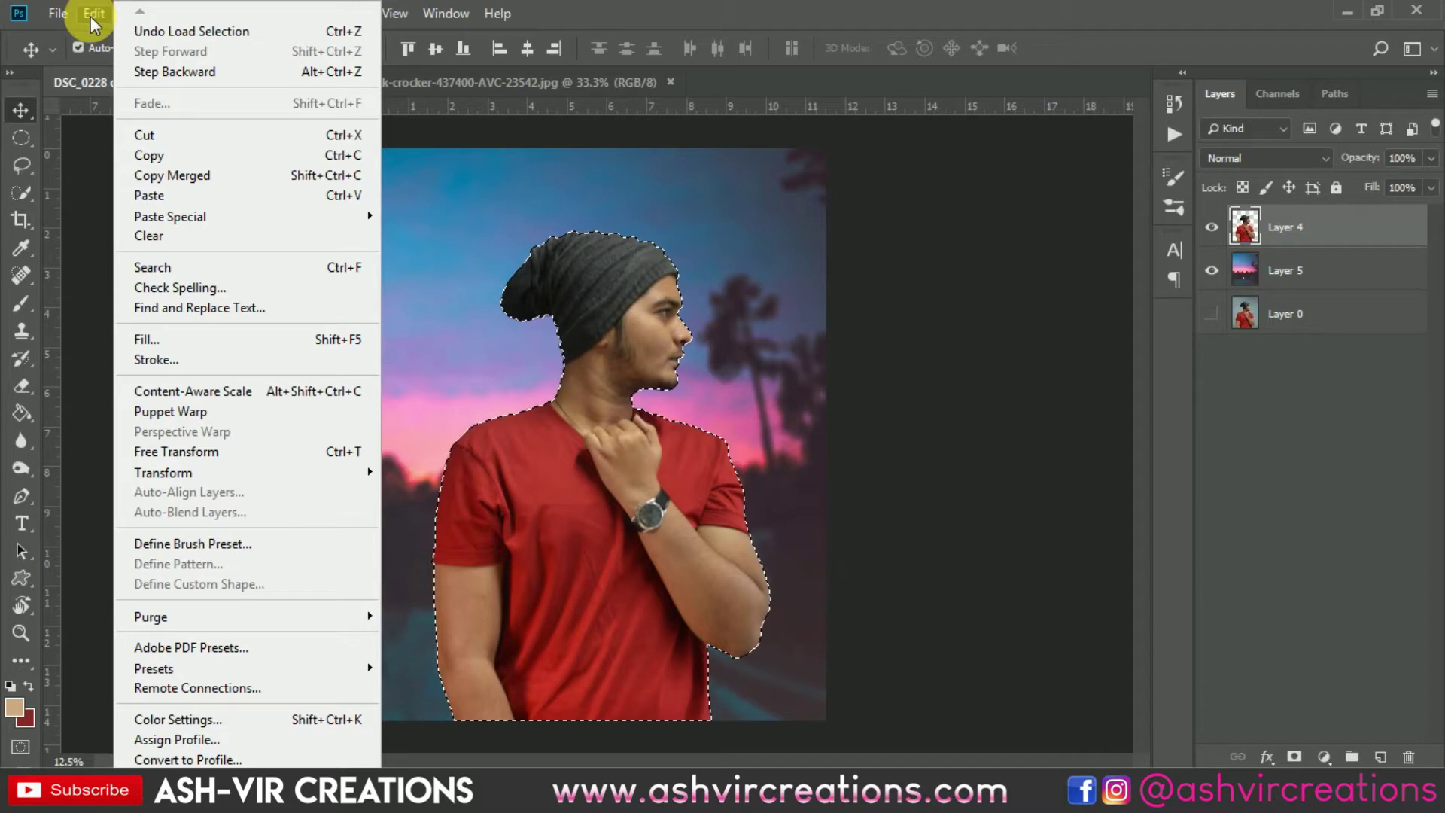
pyautogui.moveTo(197, 220)
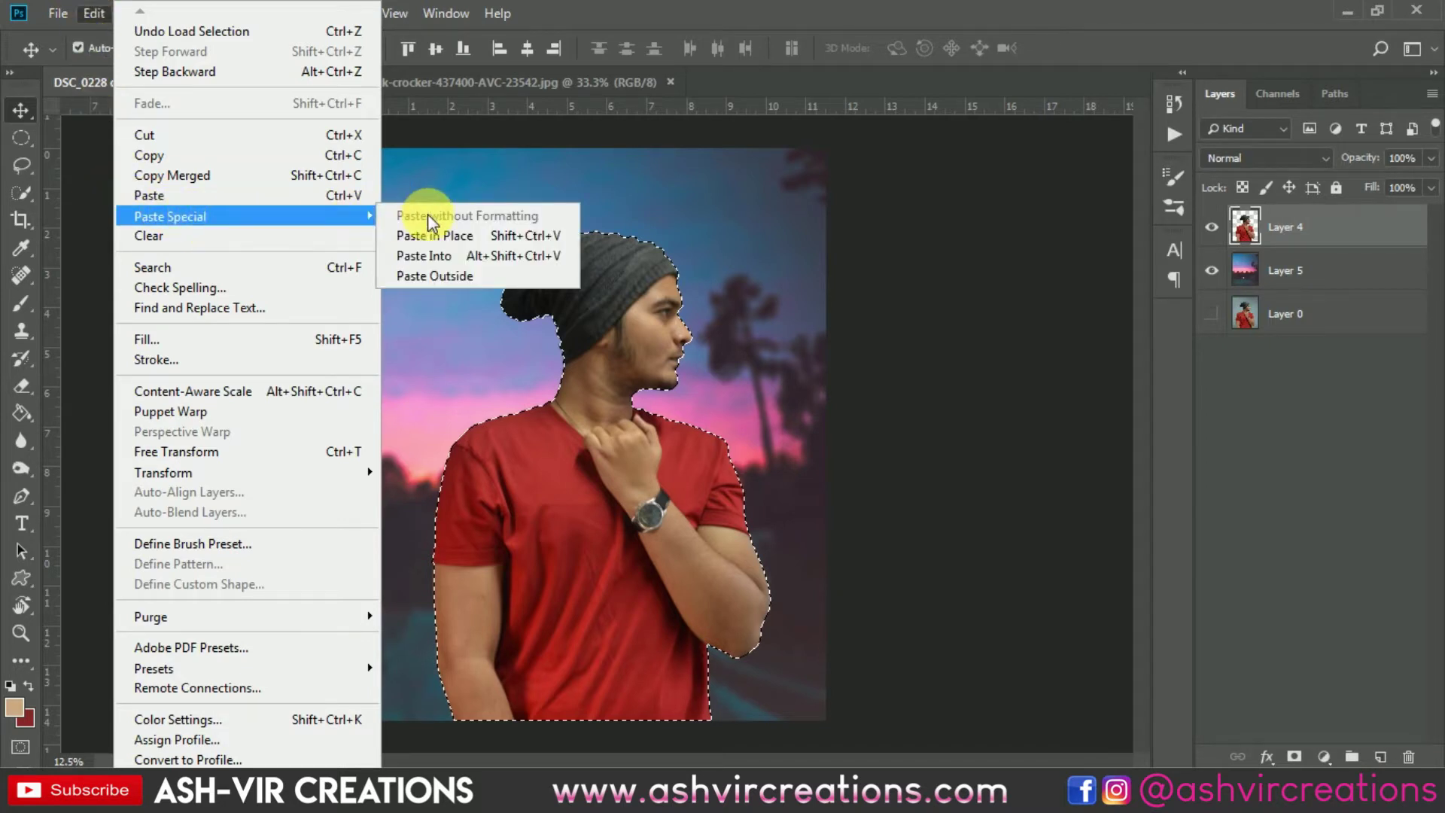
pyautogui.click(433, 256)
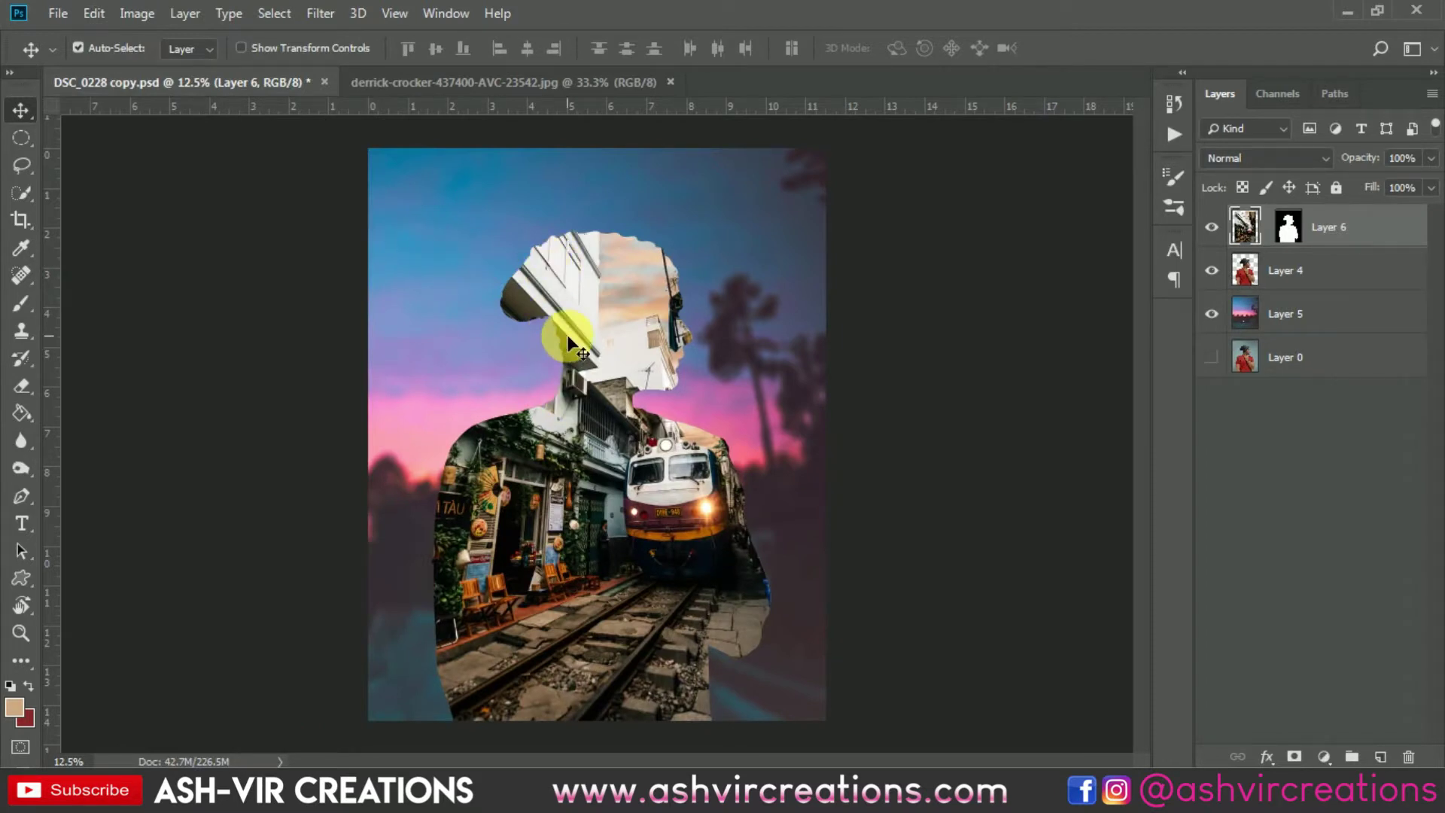
# - Enlarge the train picture inside the man's silhouette to about 127% with Free Transform and reposition it over his body
pyautogui.hotkey('ctrl', 't')
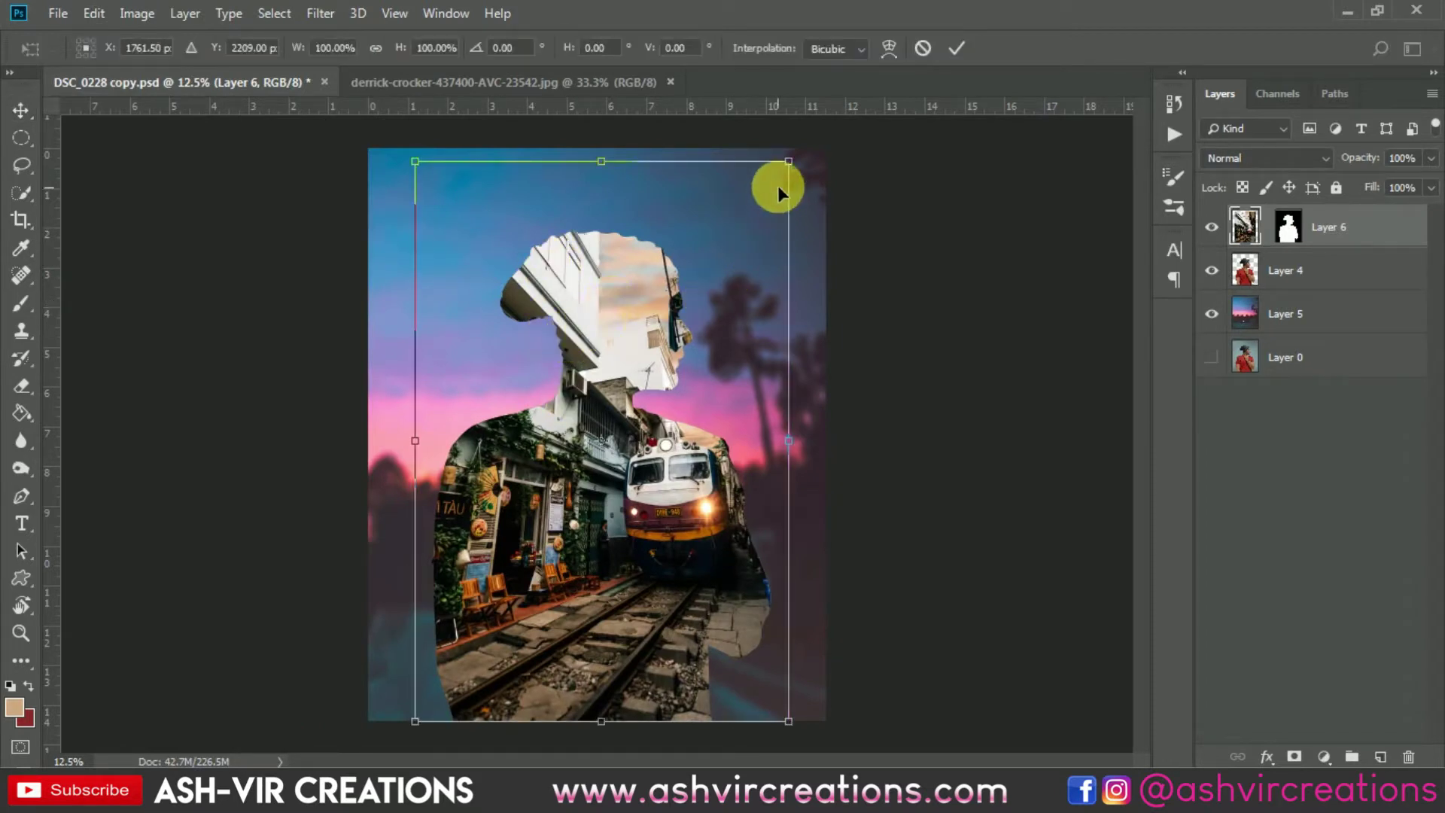
pyautogui.moveTo(788, 161); pyautogui.dragTo(888, 124)
pyautogui.moveTo(703, 381); pyautogui.dragTo(687, 395)
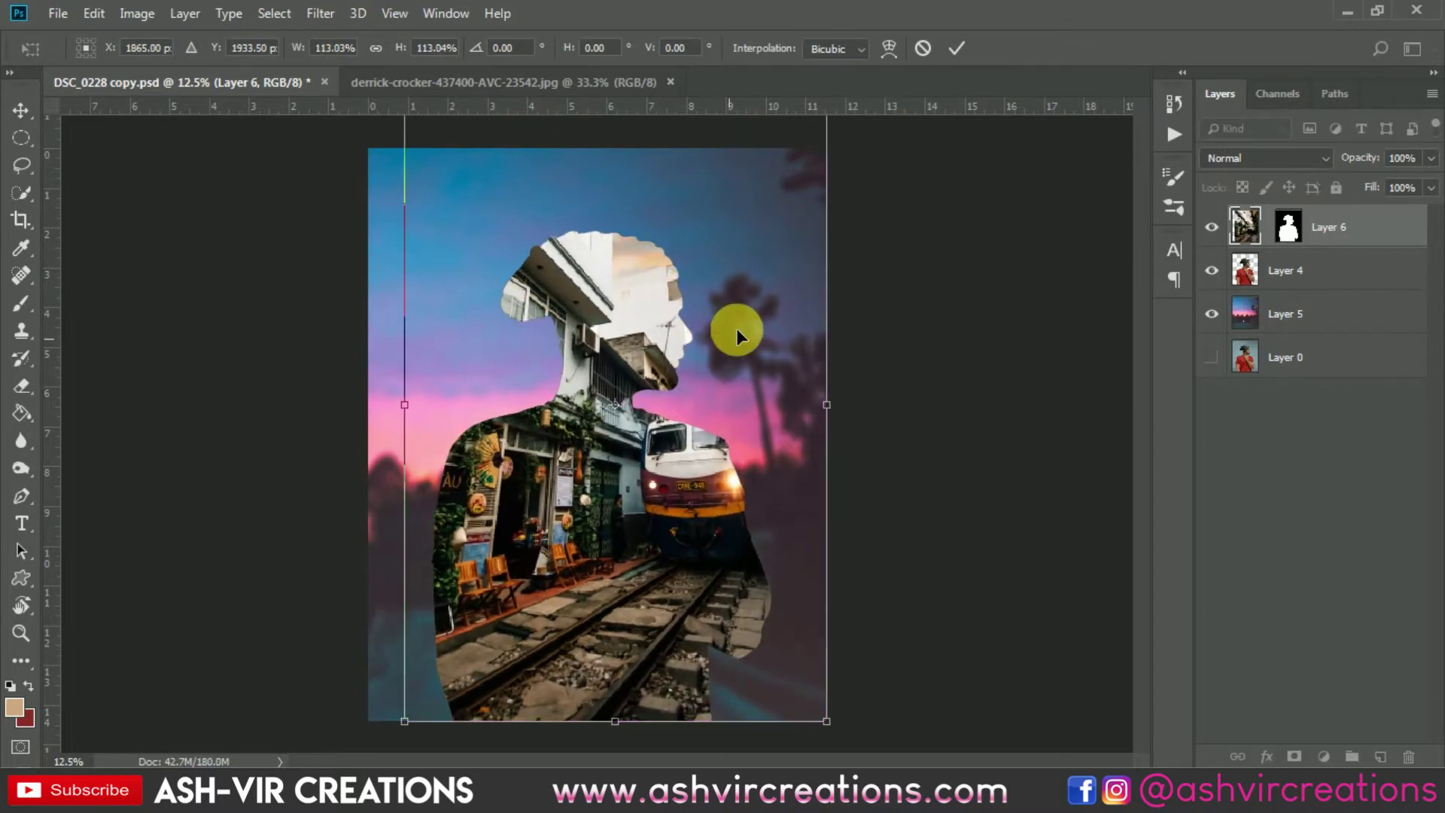
pyautogui.hotkey('ctrl', '0')
pyautogui.moveTo(781, 176); pyautogui.dragTo(806, 153)
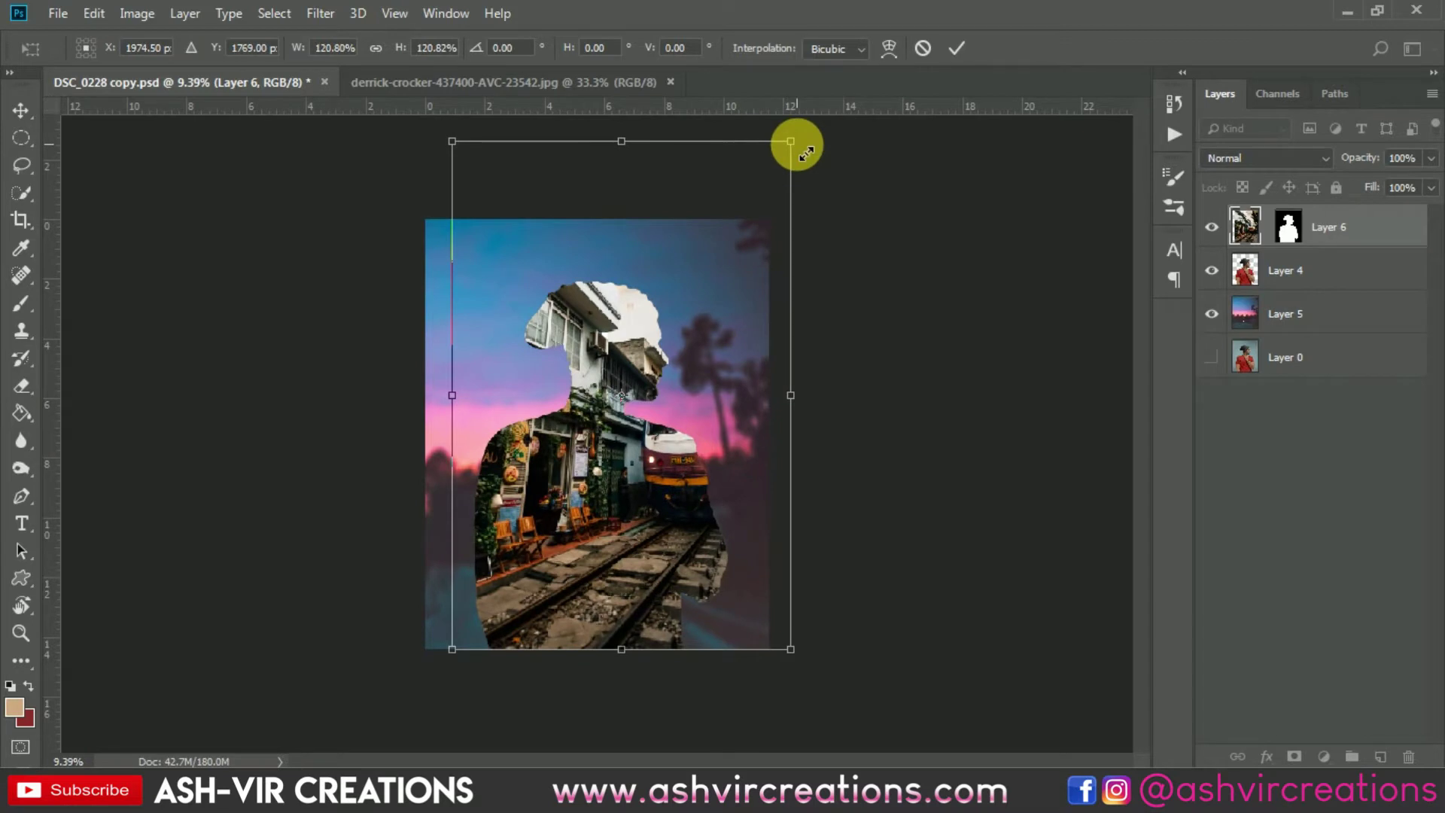
pyautogui.moveTo(730, 279); pyautogui.dragTo(702, 276)
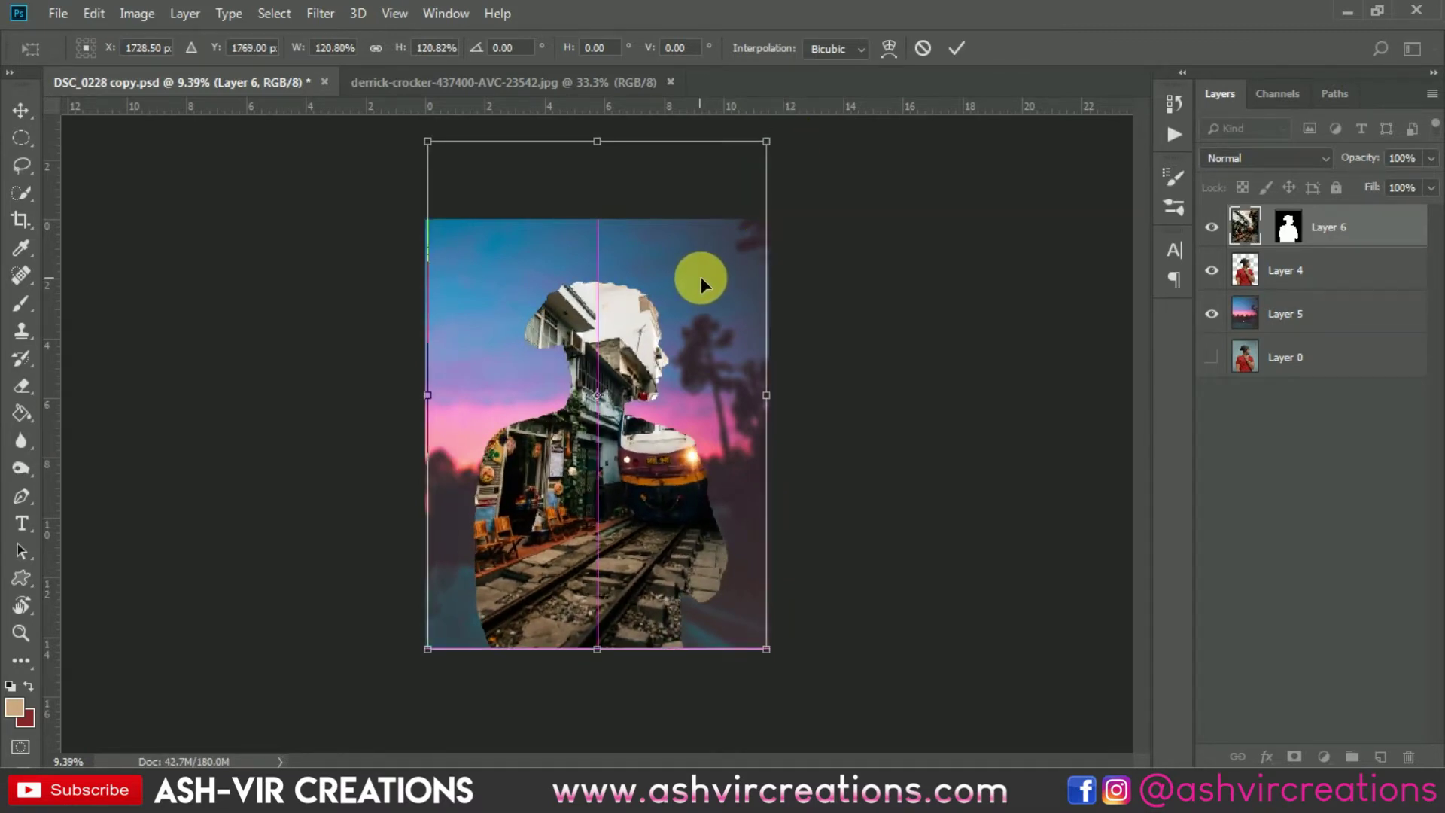
pyautogui.moveTo(765, 137)
pyautogui.mouseDown()
pyautogui.moveTo(798, 94)
pyautogui.moveTo(776, 111)
pyautogui.mouseUp()
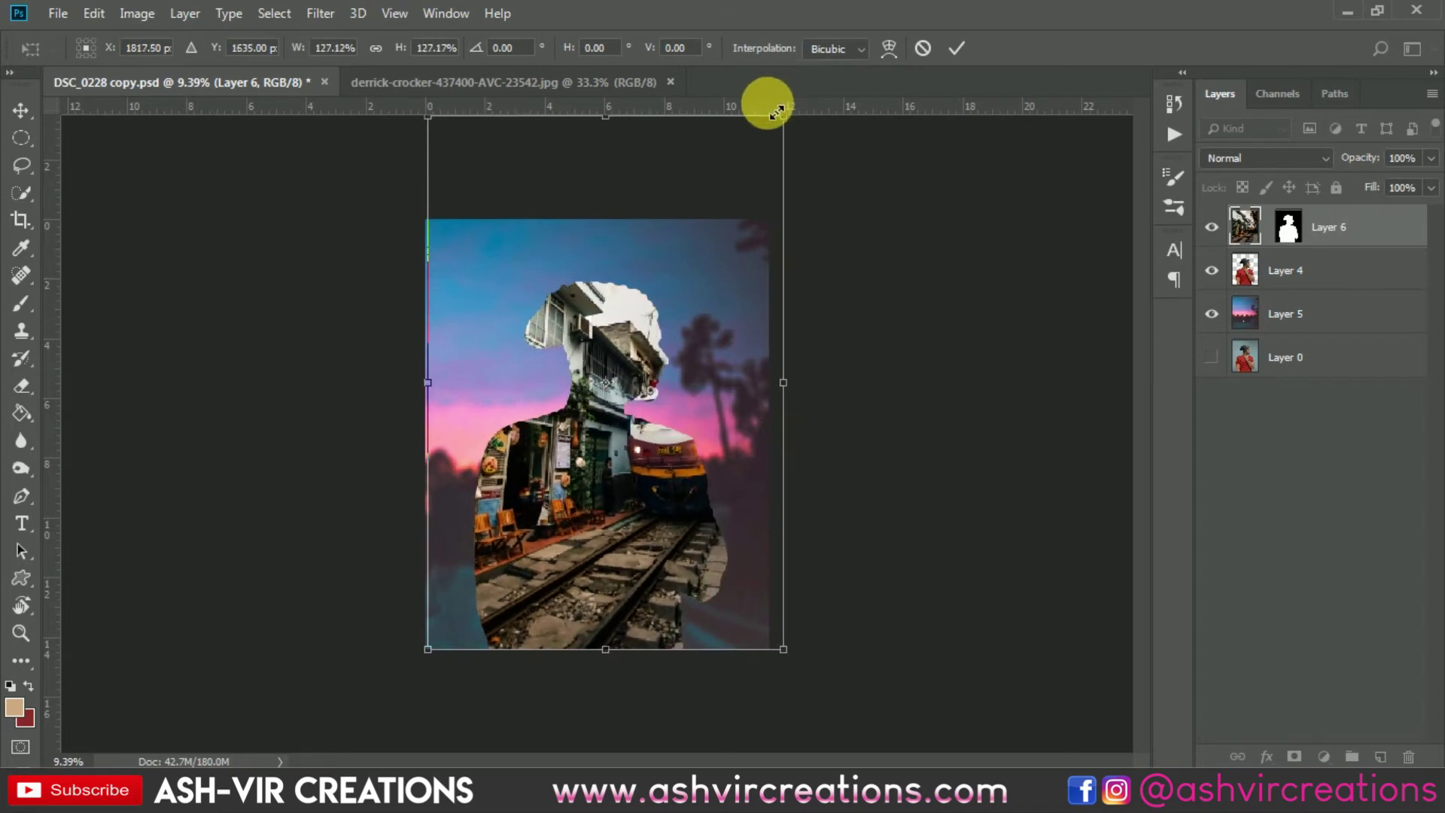
pyautogui.moveTo(708, 207); pyautogui.dragTo(669, 237)
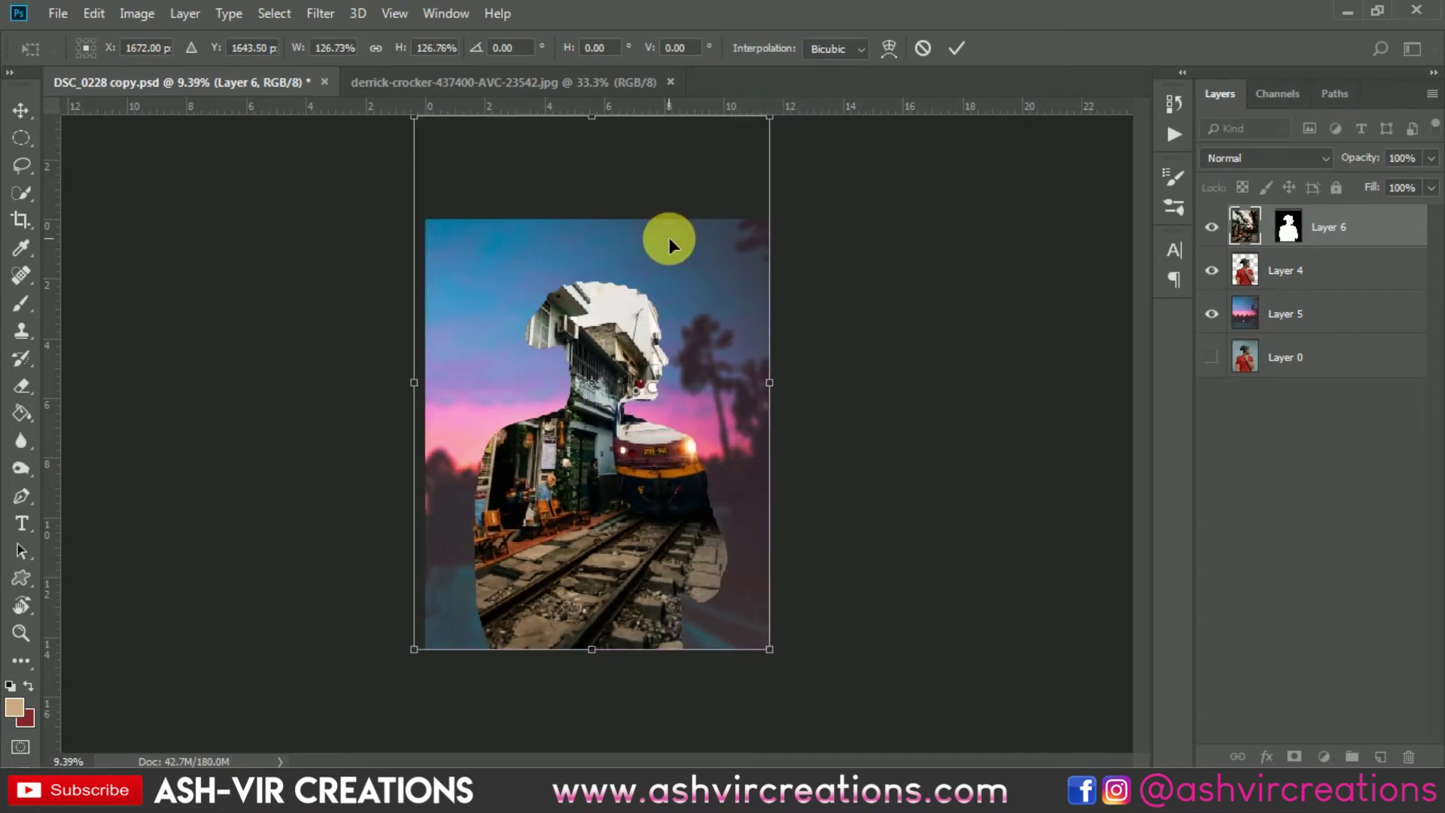
pyautogui.doubleClick(641, 331)
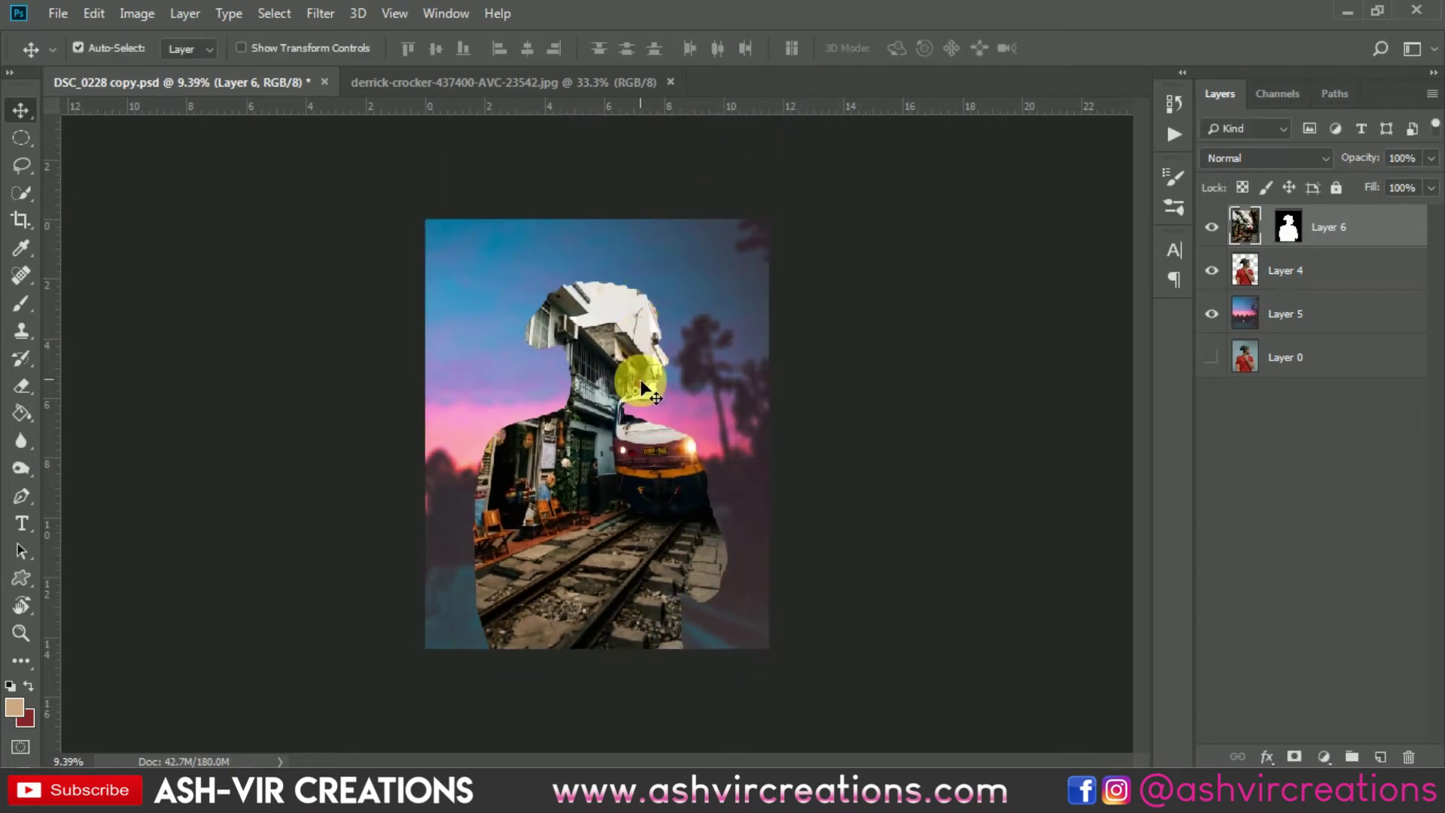
pyautogui.scroll(3, 642, 395)
pyautogui.scroll(-2, 642, 393)
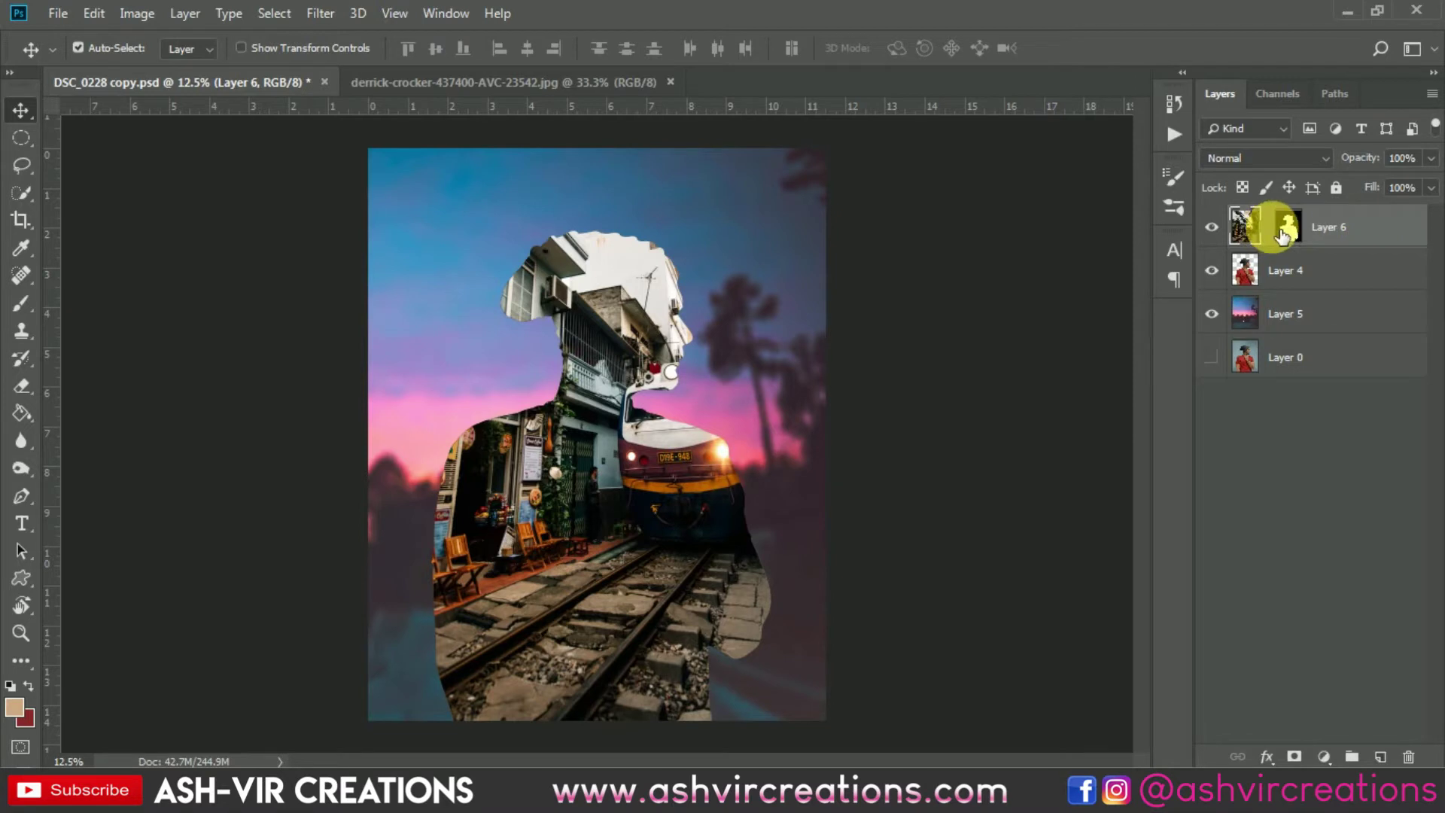
# - Hide and show Layer 6 to compare the train-filled silhouette with the man's cutout
pyautogui.click(1309, 311)
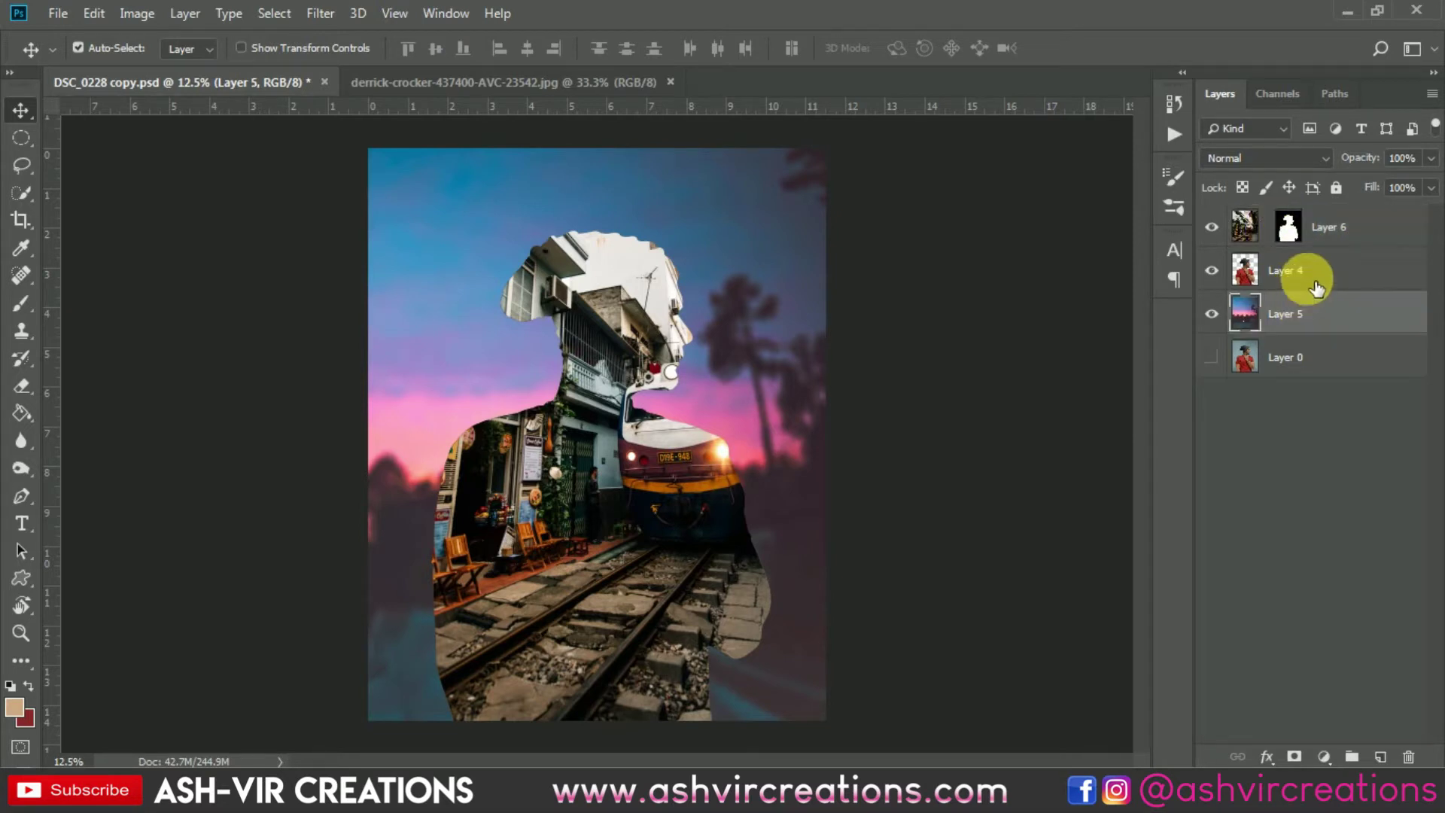
pyautogui.click(1358, 228)
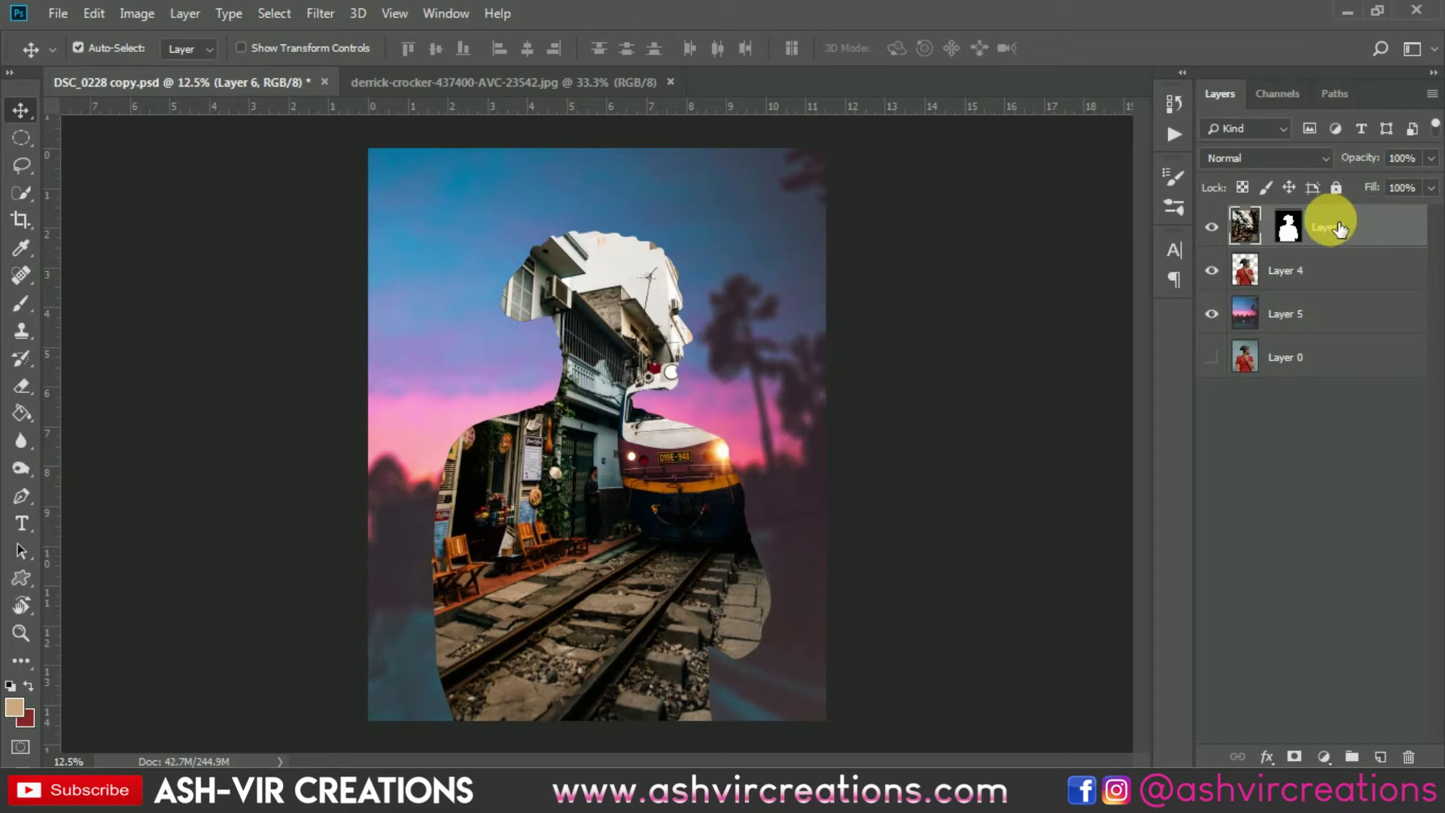
pyautogui.click(1212, 227)
pyautogui.click(1212, 227)
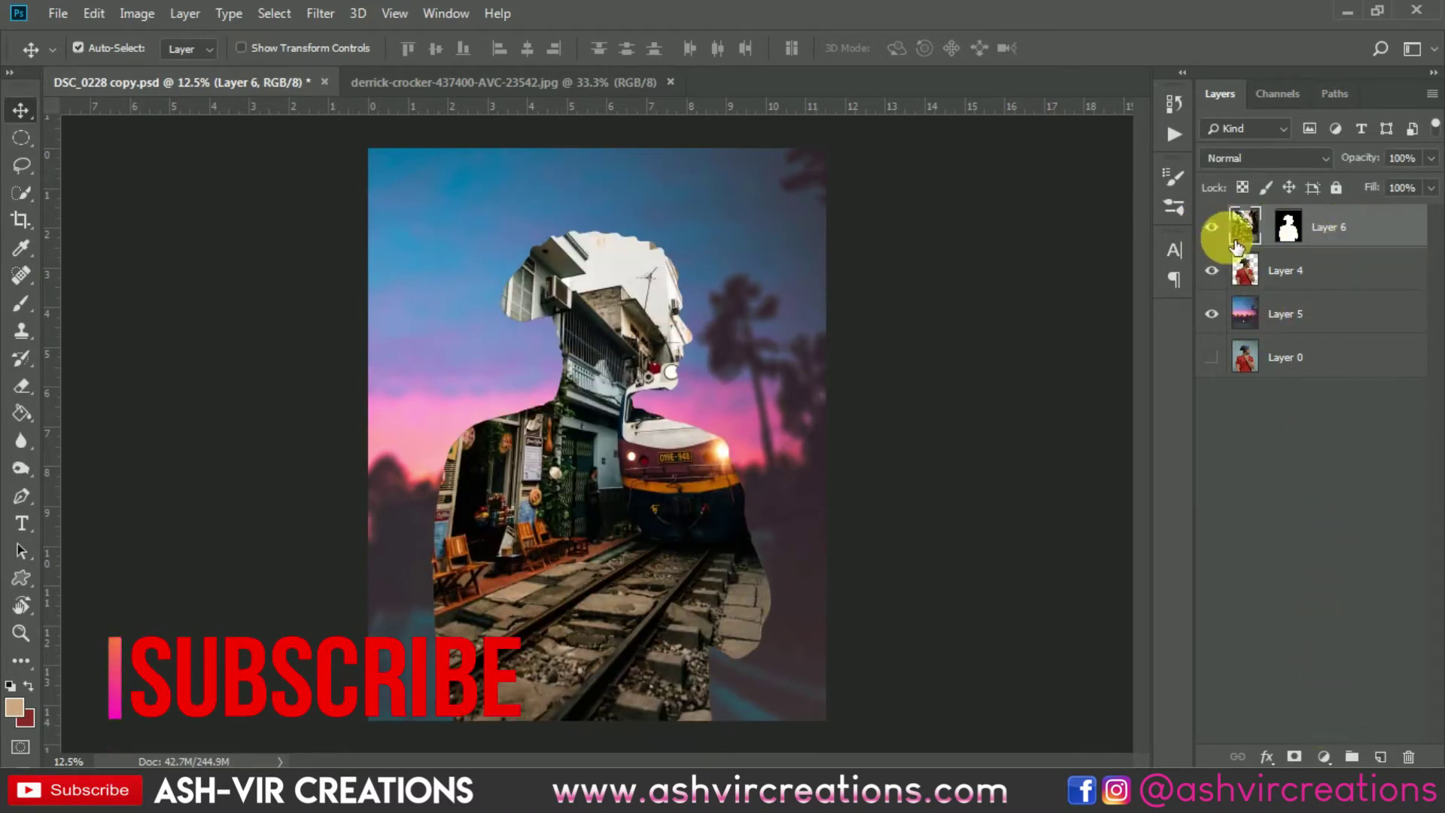
pyautogui.click(1212, 227)
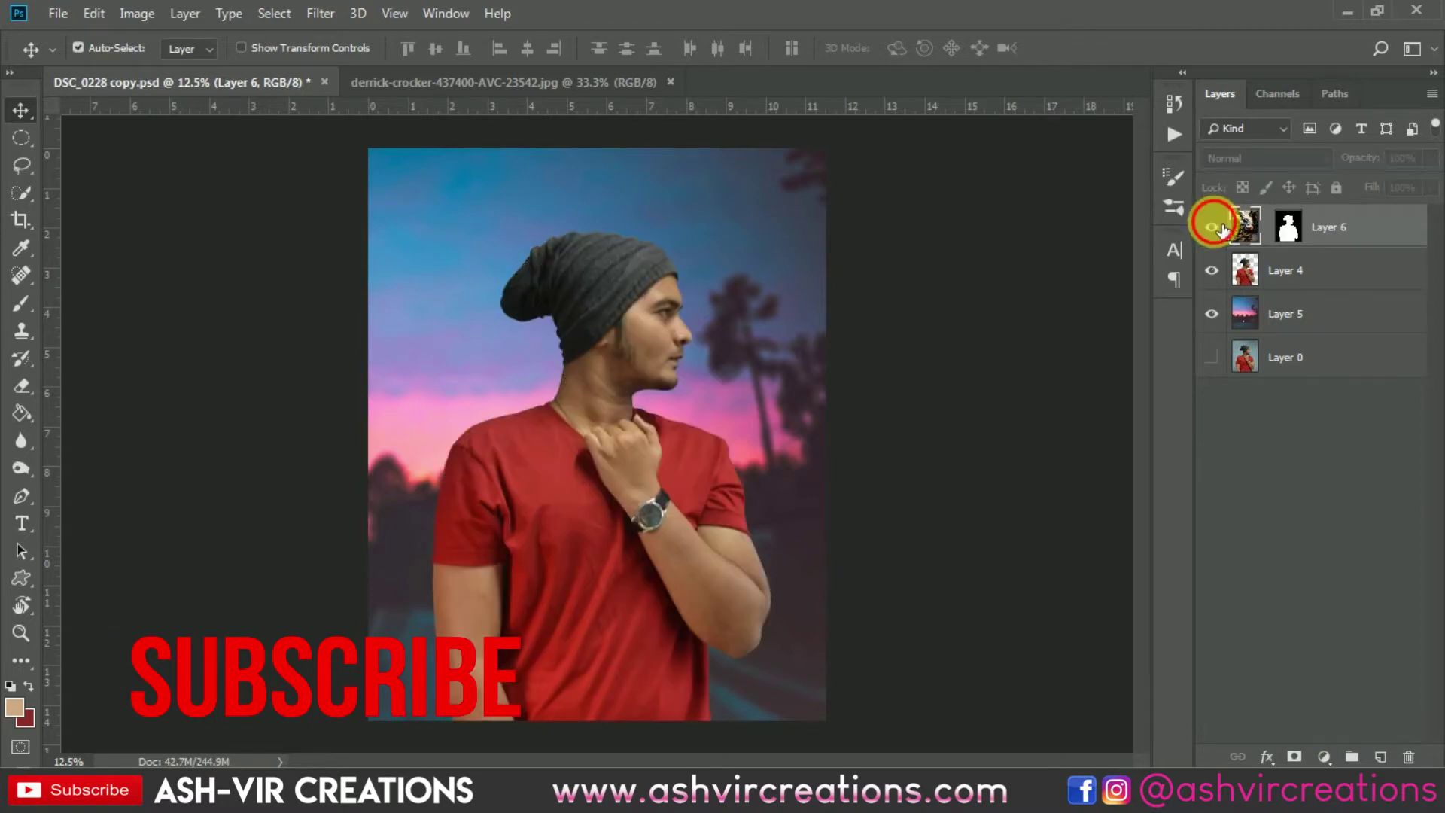
pyautogui.click(1213, 227)
# - Delete the layer mask of Layer 6 and hide that layer
pyautogui.rightClick(1289, 224)
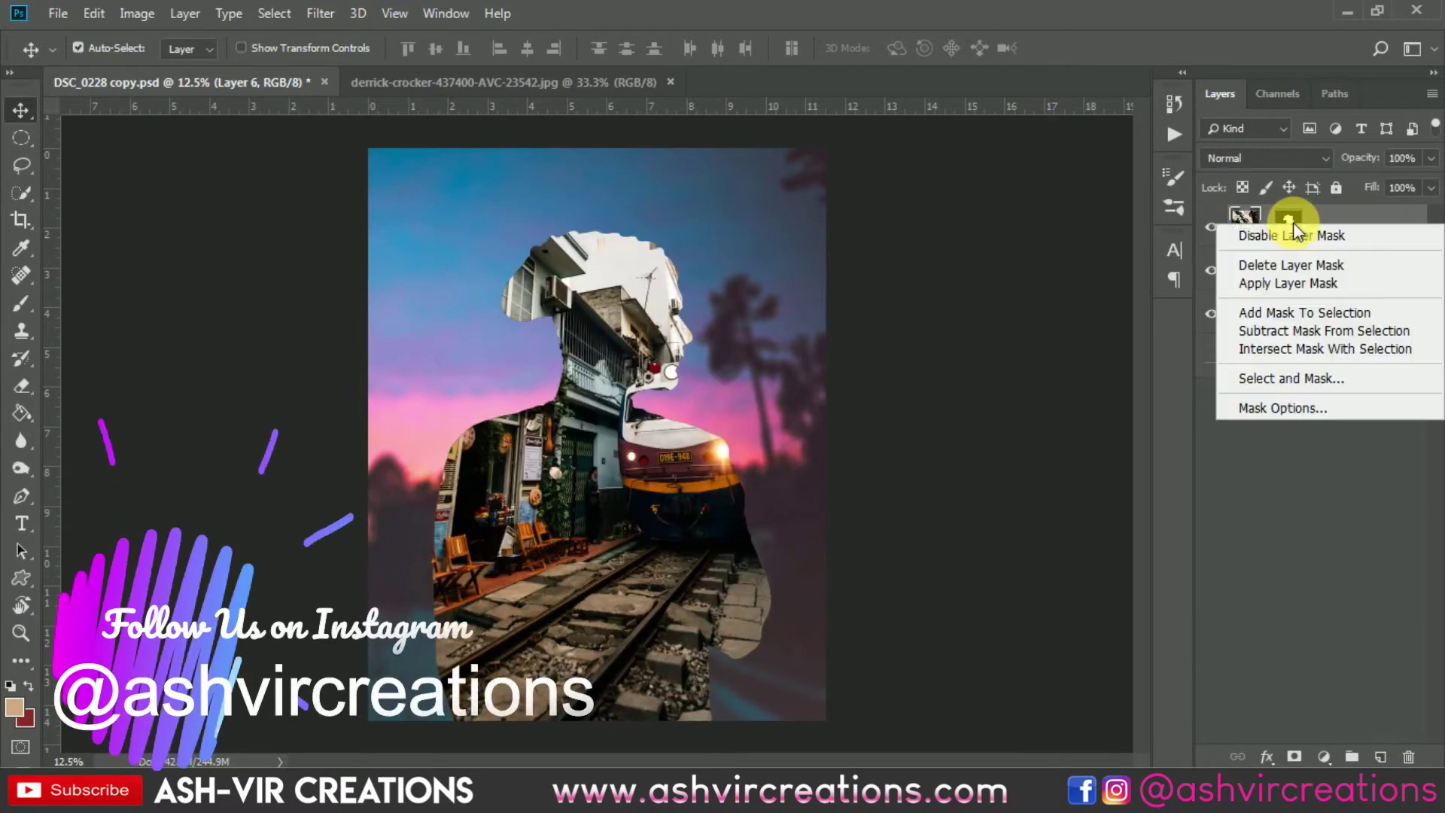
pyautogui.click(1283, 265)
pyautogui.click(1211, 227)
# - Prepare the Blur tool on Layer 4 with a Hard Round brush reduced to 35 px
pyautogui.click(1283, 269)
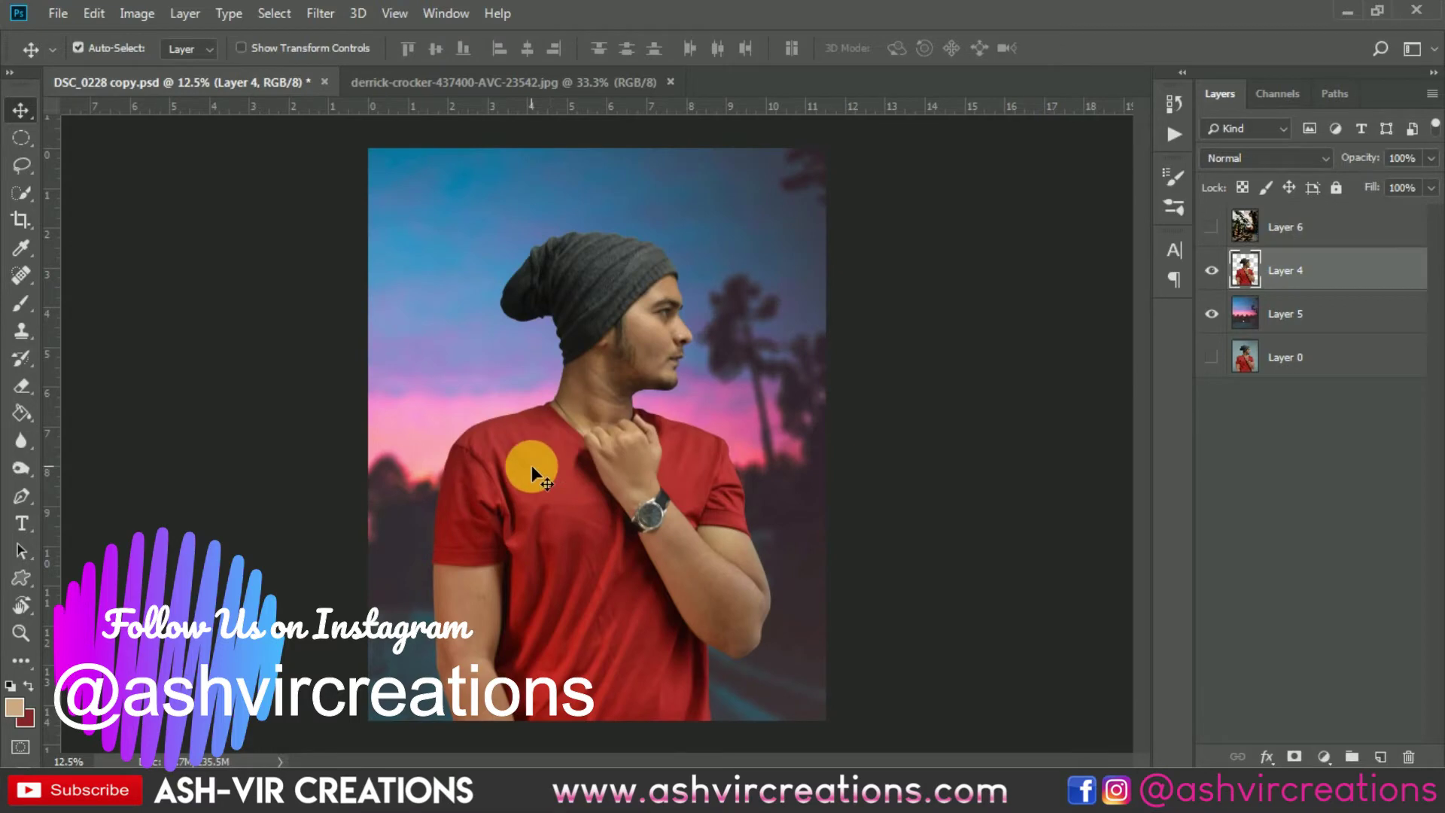
pyautogui.scroll(7, 531, 466)
pyautogui.moveTo(534, 471); pyautogui.dragTo(710, 322)
pyautogui.moveTo(715, 442); pyautogui.dragTo(692, 304)
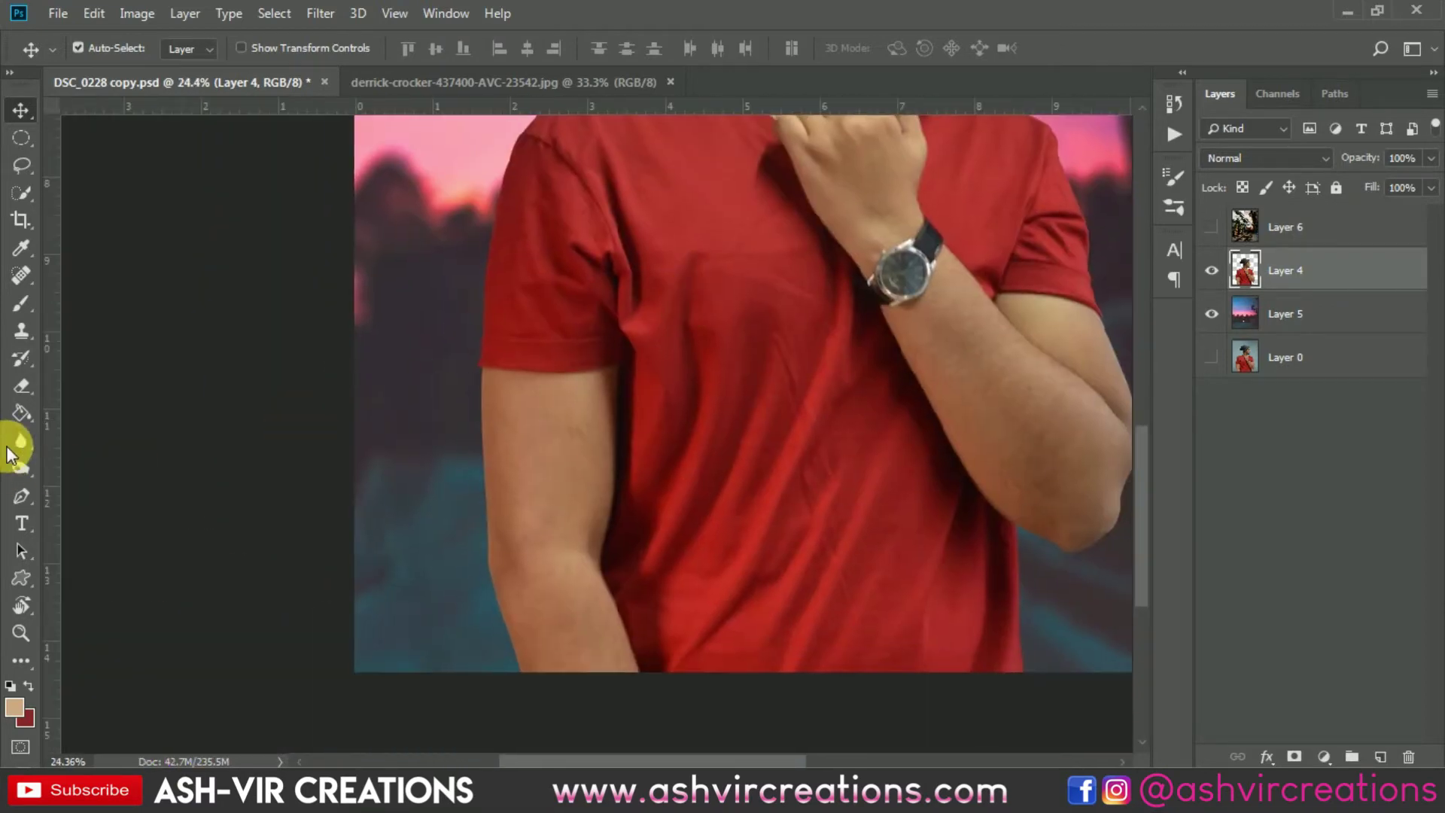
pyautogui.click(94, 441)
pyautogui.rightClick(472, 426)
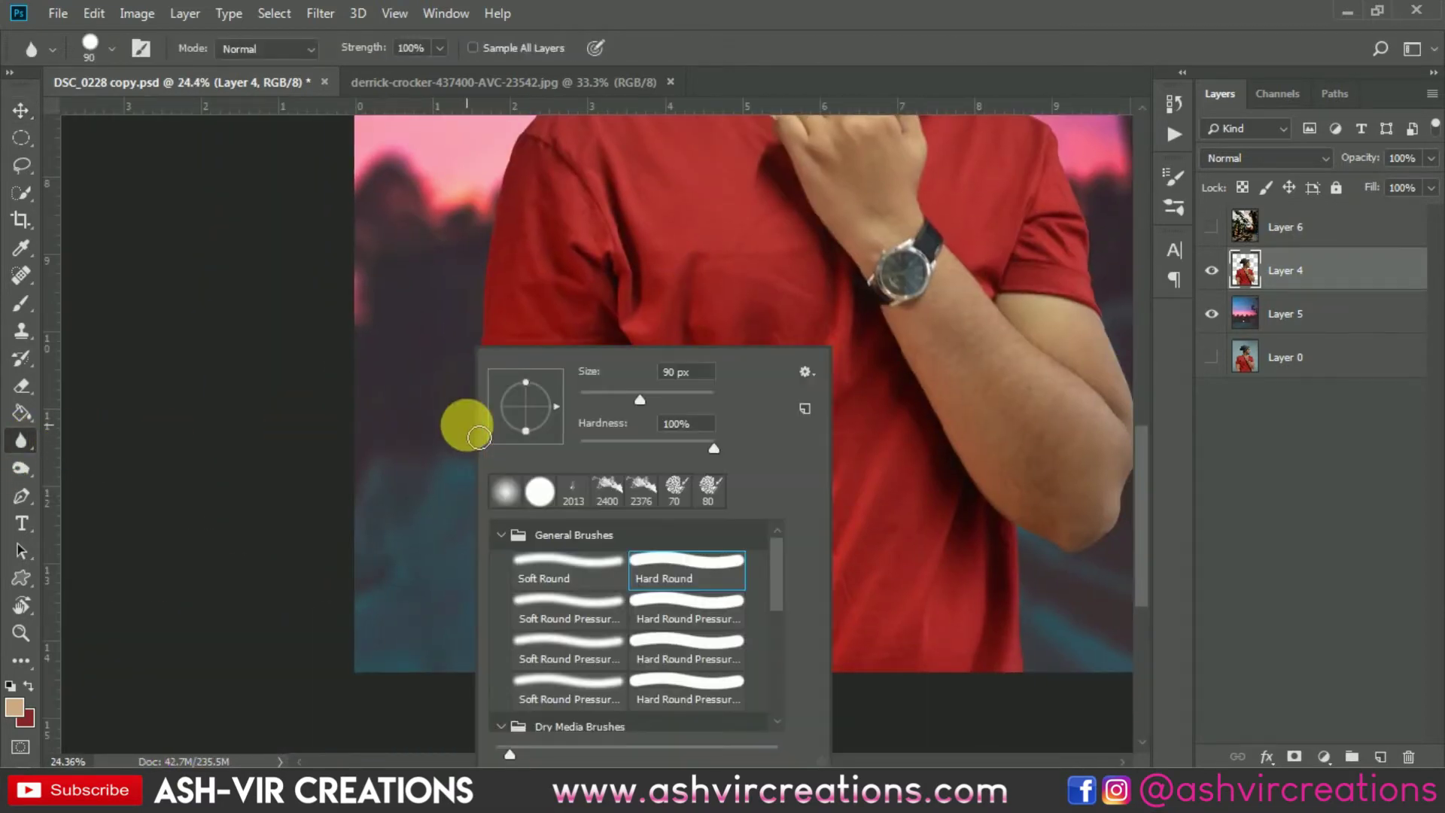
pyautogui.doubleClick(644, 565)
pyautogui.scroll(8, 542, 499)
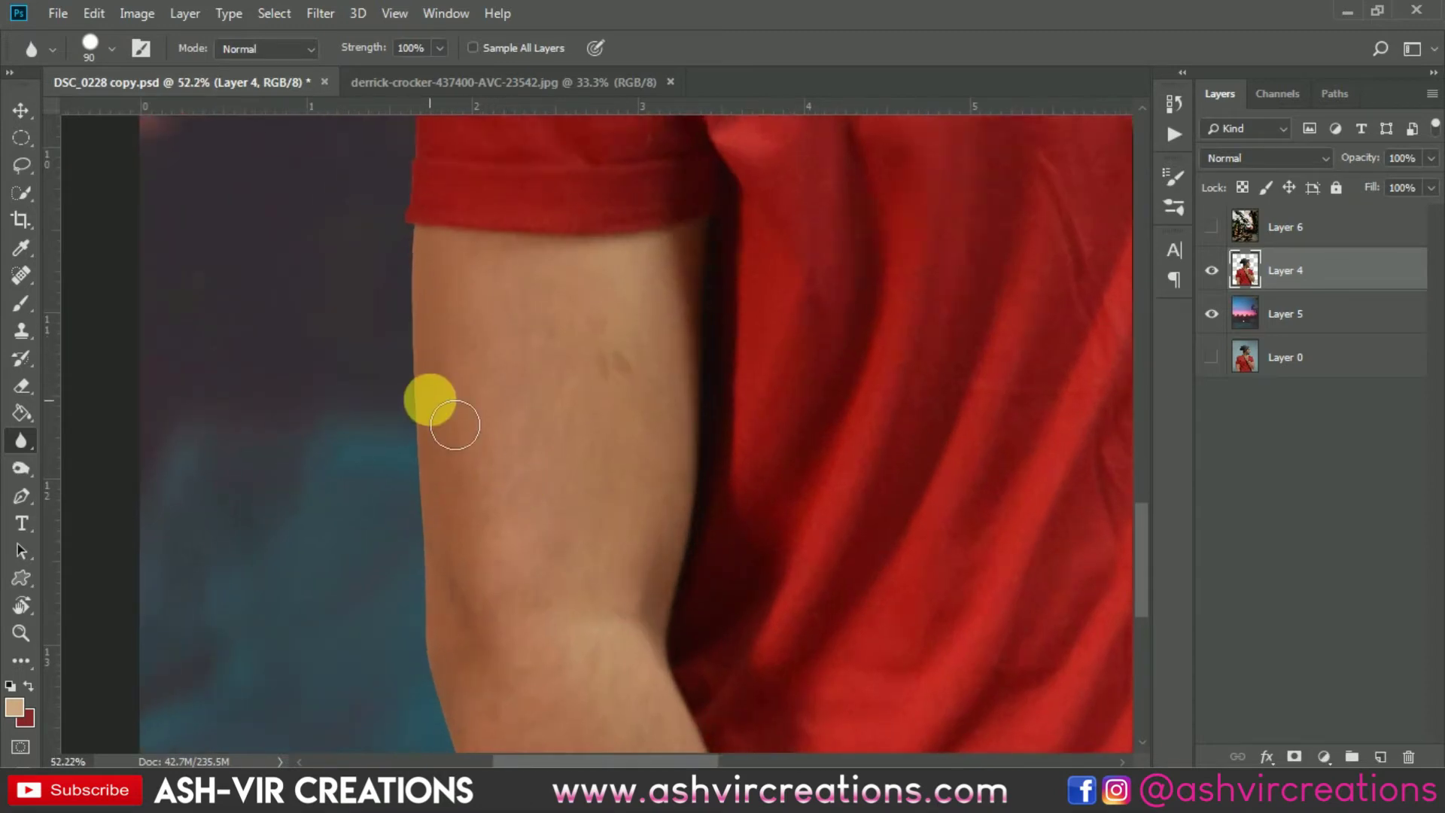
pyautogui.press('[')
pyautogui.press('[')
pyautogui.press('[')
pyautogui.press('[')
pyautogui.scroll(7, 404, 241)
pyautogui.press('[')
pyautogui.press('[')
pyautogui.press('[')
# - Soften the cutout edge along the man's arm in Layer 4 with Blur strokes at 100% strength
pyautogui.moveTo(419, 231)
pyautogui.mouseDown()
pyautogui.moveTo(424, 529)
pyautogui.moveTo(555, 422)
pyautogui.moveTo(723, 210)
pyautogui.mouseUp()
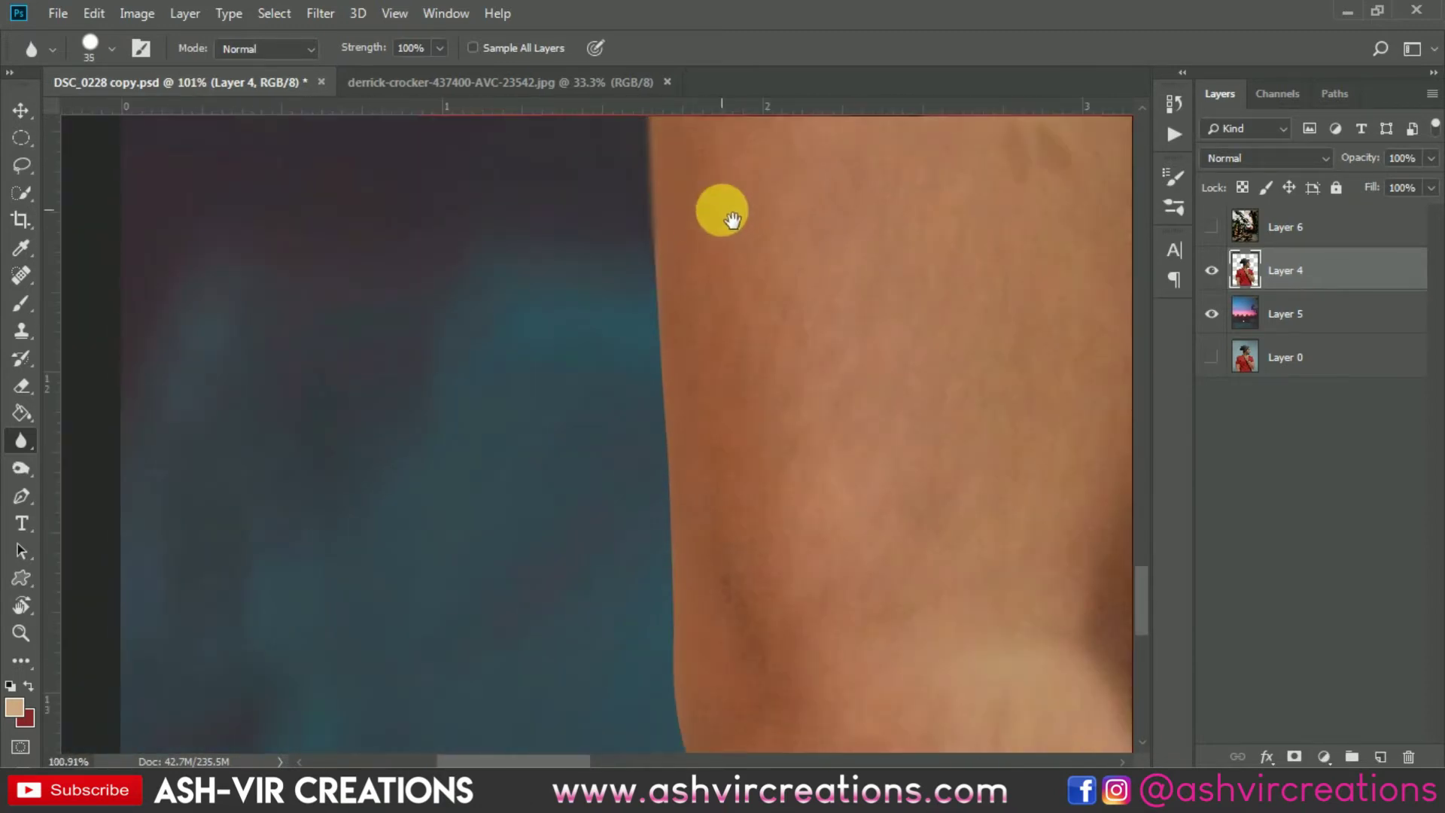
pyautogui.moveTo(651, 246); pyautogui.dragTo(671, 594)
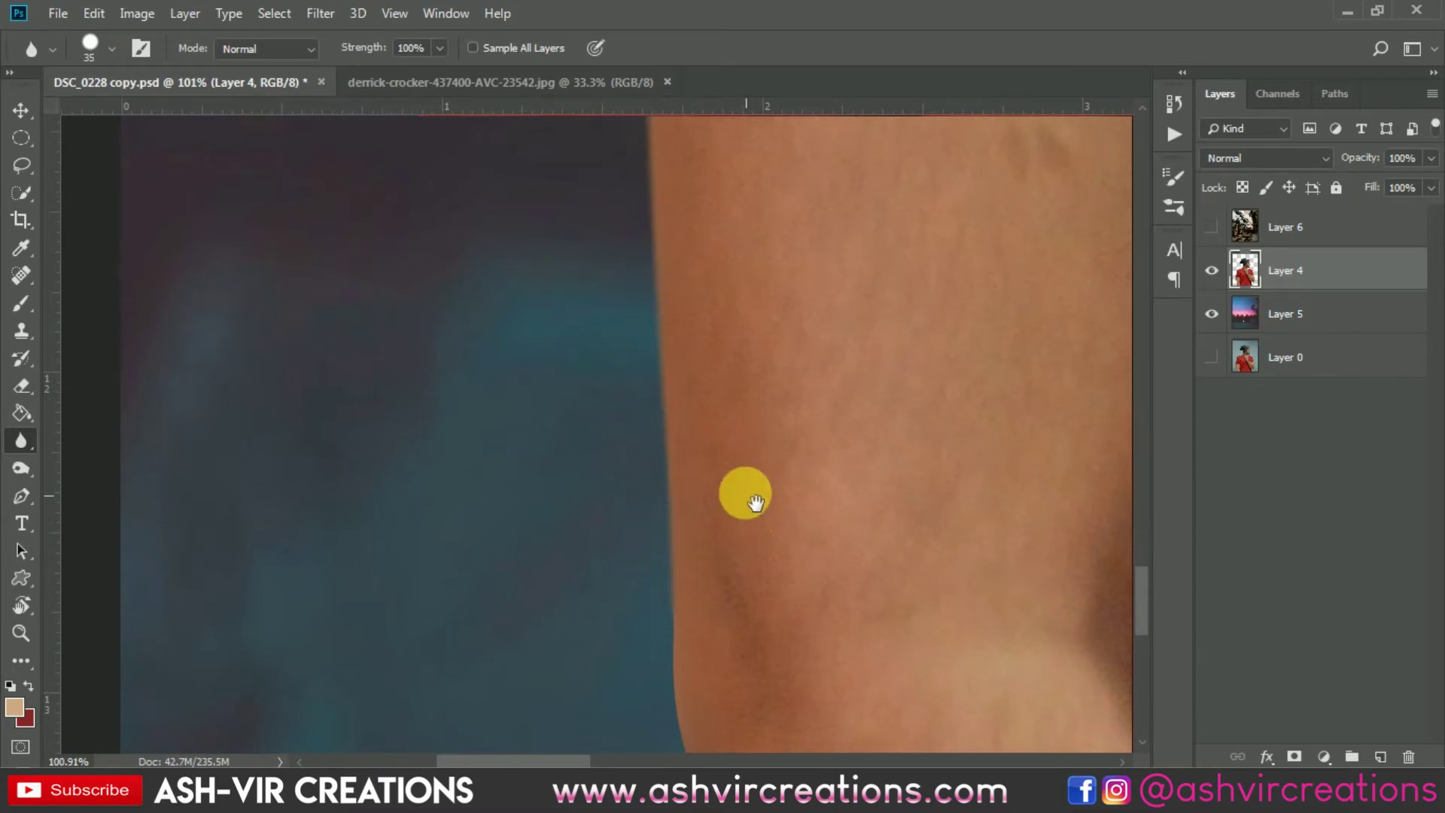
pyautogui.moveTo(748, 493); pyautogui.dragTo(783, 242)
pyautogui.moveTo(715, 406)
pyautogui.mouseDown()
pyautogui.moveTo(723, 515)
pyautogui.moveTo(796, 697)
pyautogui.moveTo(741, 380)
pyautogui.mouseUp()
pyautogui.moveTo(642, 386); pyautogui.dragTo(730, 643)
pyautogui.moveTo(760, 260); pyautogui.dragTo(822, 736)
pyautogui.moveTo(743, 295)
pyautogui.mouseDown()
pyautogui.moveTo(815, 695)
pyautogui.moveTo(801, 652)
pyautogui.mouseUp()
pyautogui.moveTo(737, 619)
pyautogui.mouseDown()
pyautogui.moveTo(728, 441)
pyautogui.moveTo(759, 397)
pyautogui.moveTo(759, 646)
pyautogui.moveTo(743, 638)
pyautogui.moveTo(731, 730)
pyautogui.moveTo(731, 566)
pyautogui.moveTo(767, 375)
pyautogui.moveTo(704, 561)
pyautogui.moveTo(663, 578)
pyautogui.moveTo(709, 450)
pyautogui.moveTo(703, 355)
pyautogui.mouseUp()
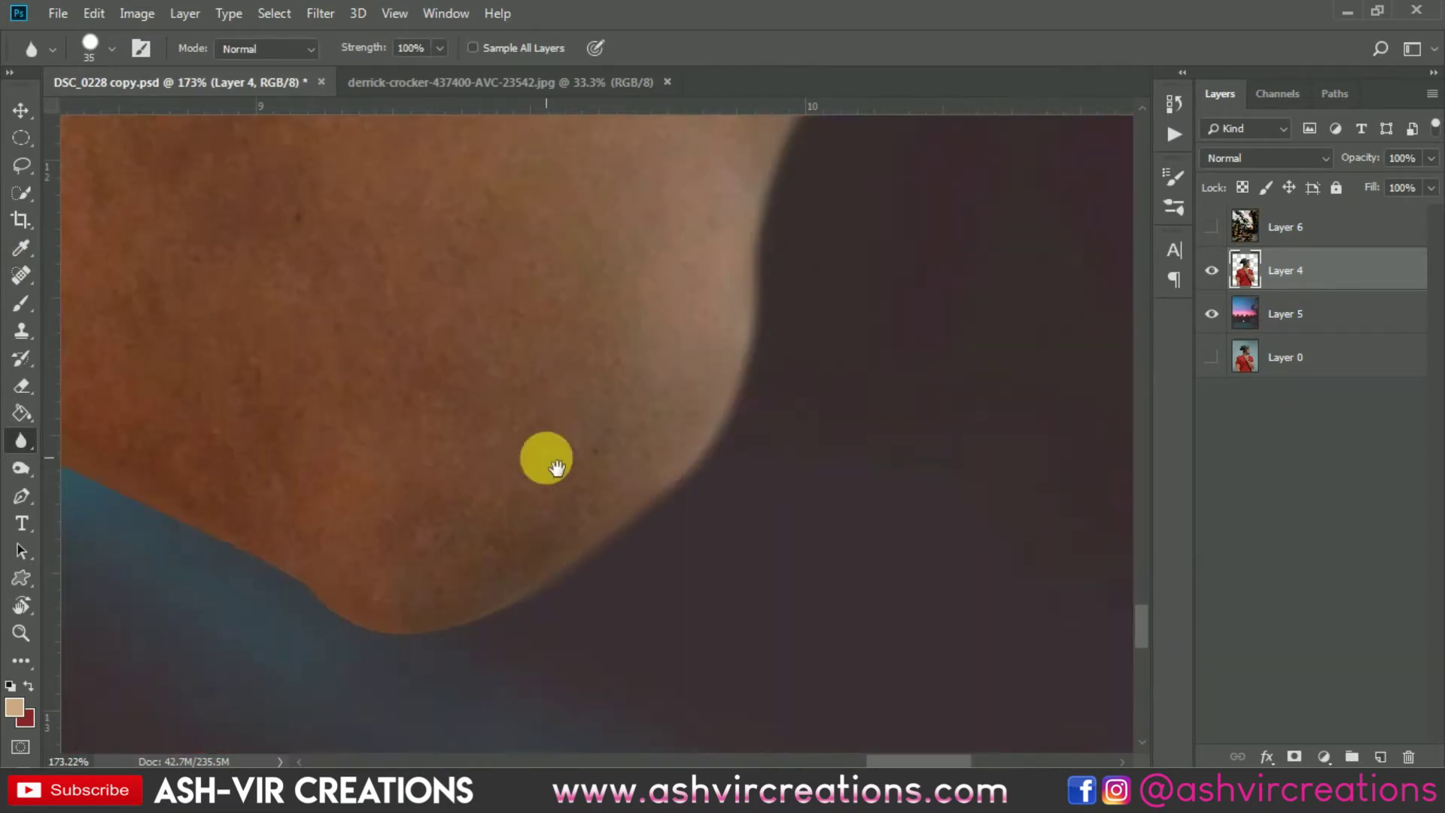
pyautogui.hotkey('ctrl', '0')
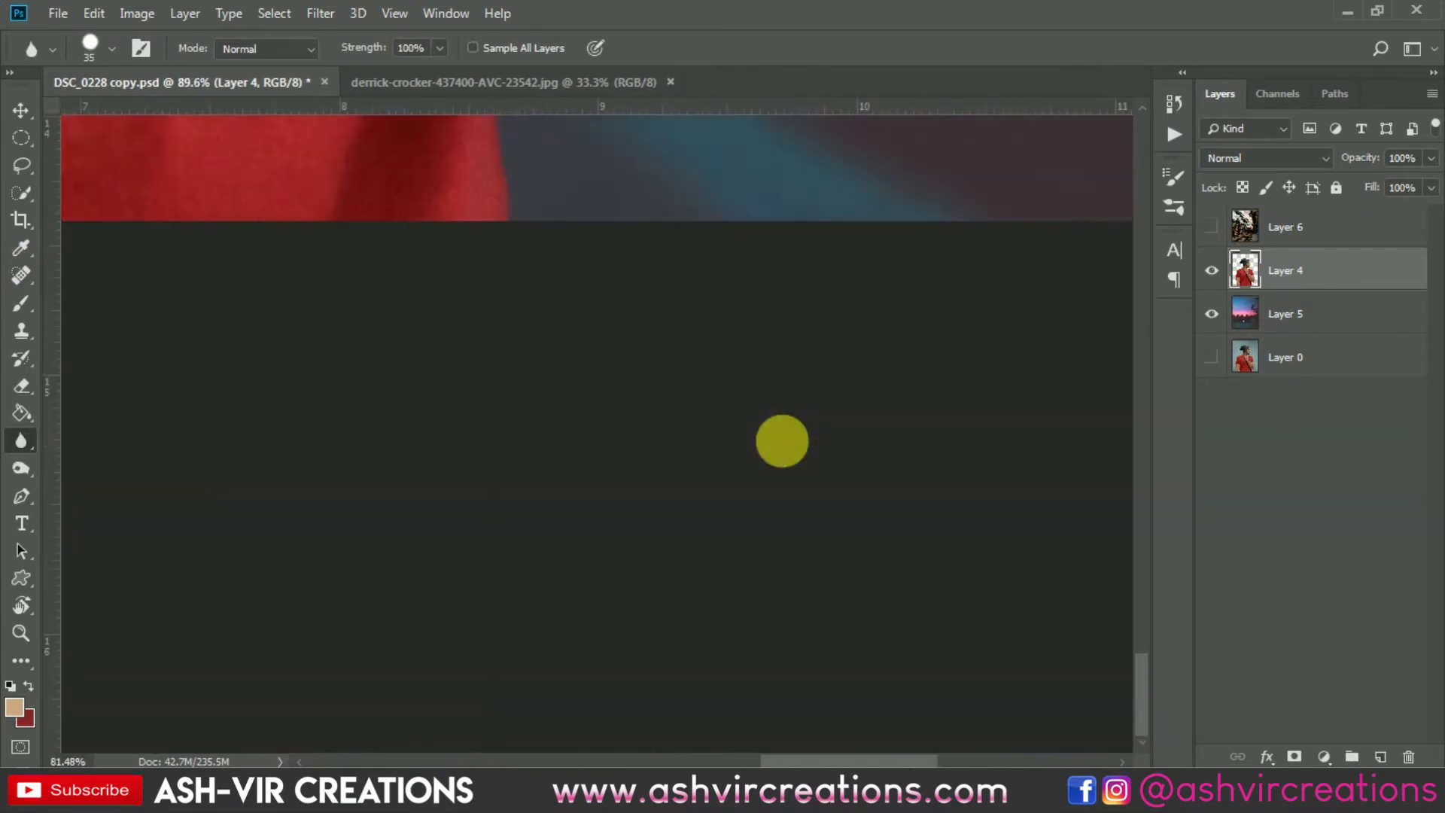
pyautogui.scroll(2, 655, 309)
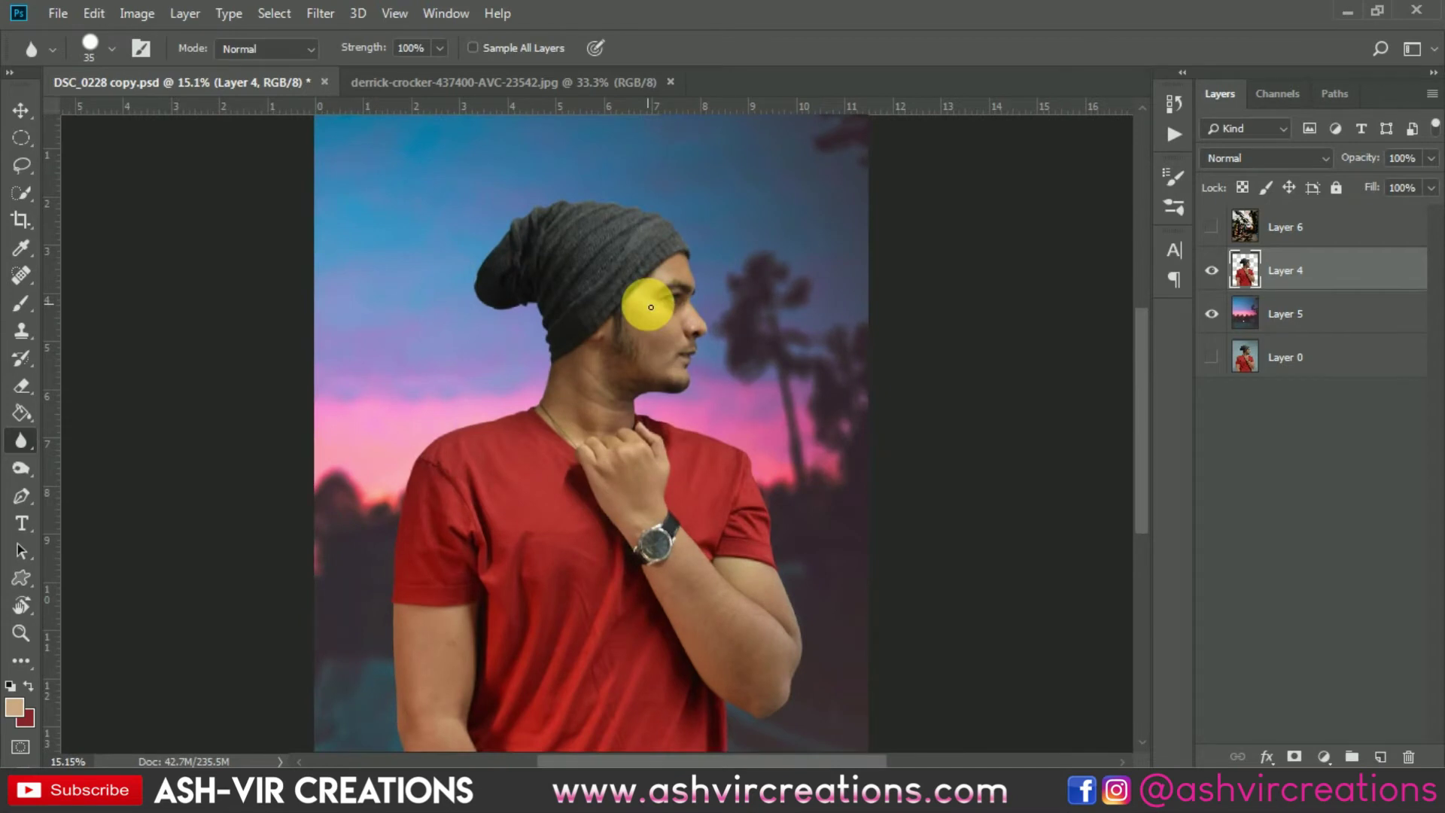
pyautogui.press('v')
pyautogui.scroll(-1, 651, 301)
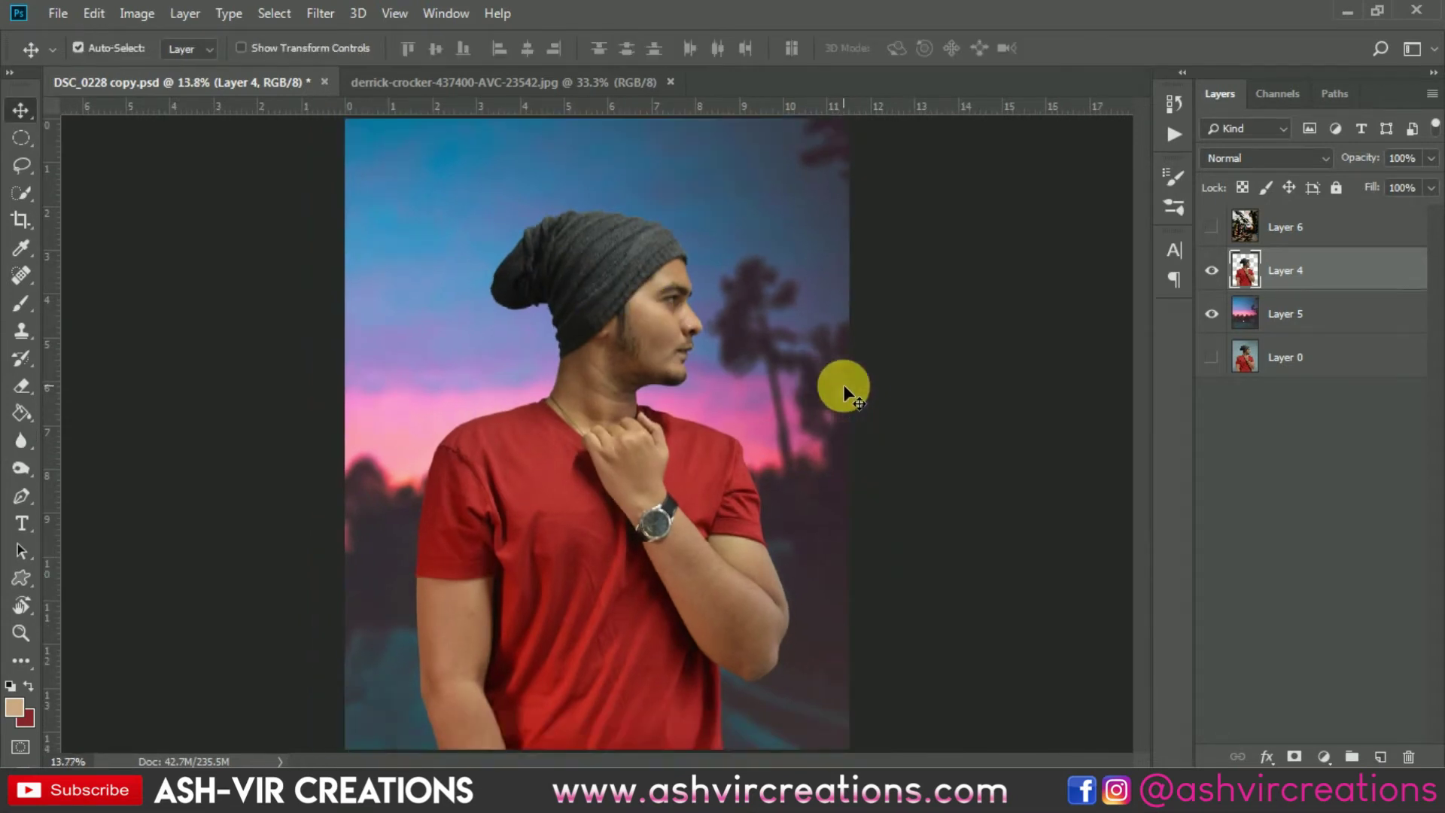
# - Show Layer 6, copy the entire train picture from it, and hide the layer again
pyautogui.click(1212, 226)
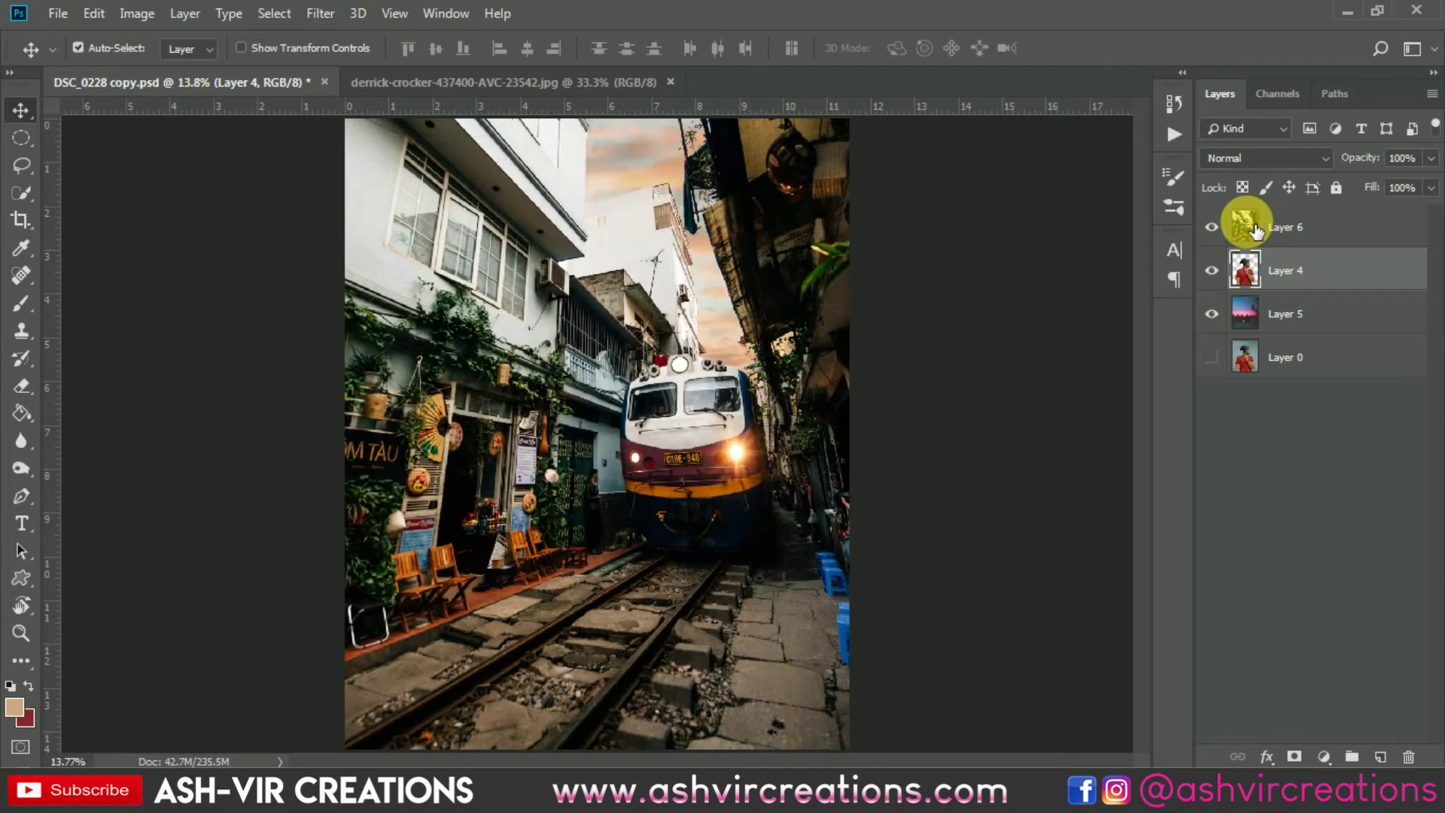
pyautogui.click(1240, 223)
pyautogui.scroll(-4, 927, 278)
pyautogui.scroll(2, 927, 278)
pyautogui.hotkey('ctrl', 'a')
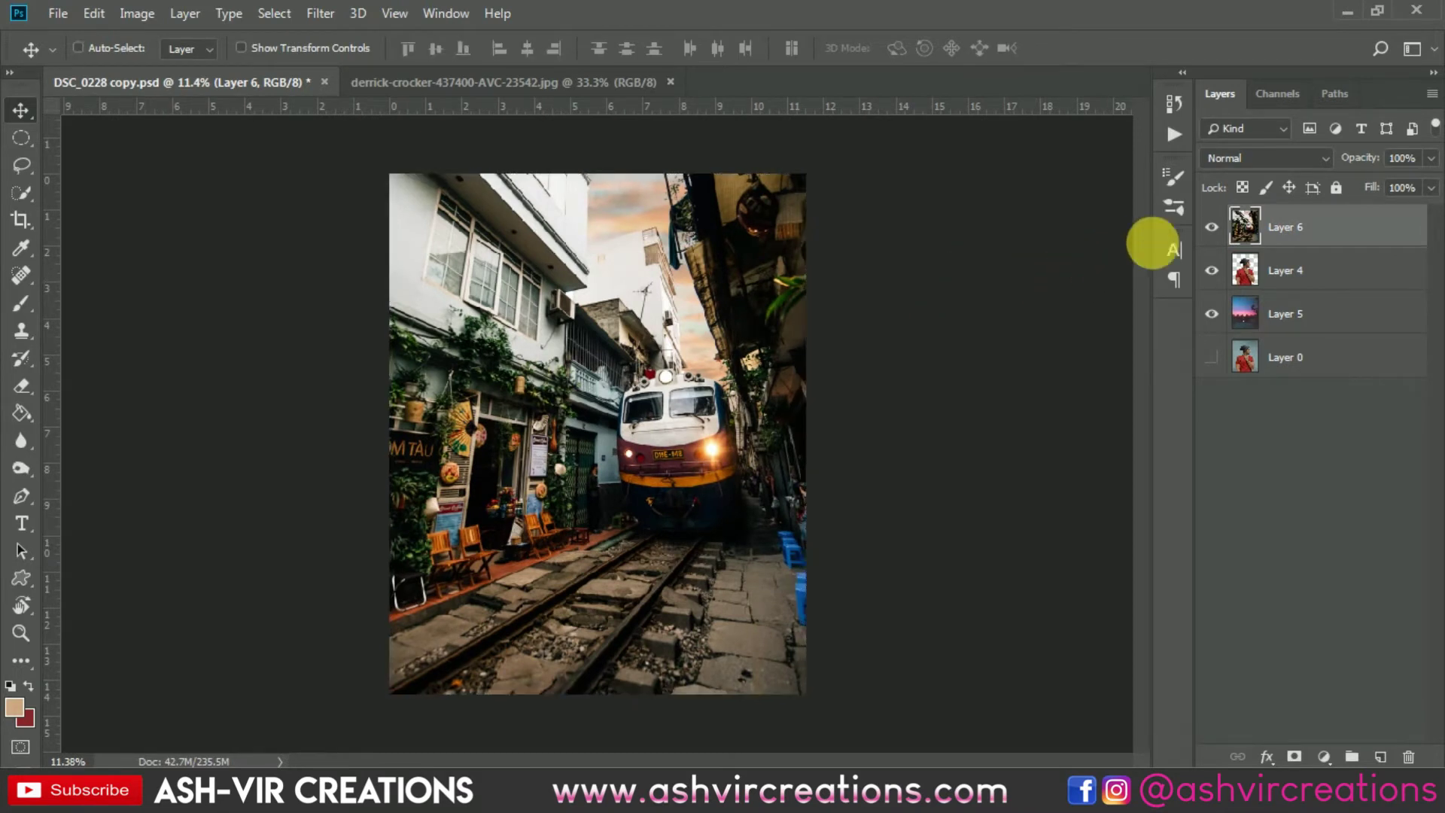
pyautogui.click(1211, 226)
# - Load the softened cutout in Layer 4 as a selection and use Paste Into to fill it with the copied train picture
pyautogui.click(1249, 275)
pyautogui.keyDown('ctrl'); pyautogui.click(1255, 280); pyautogui.keyUp('ctrl')
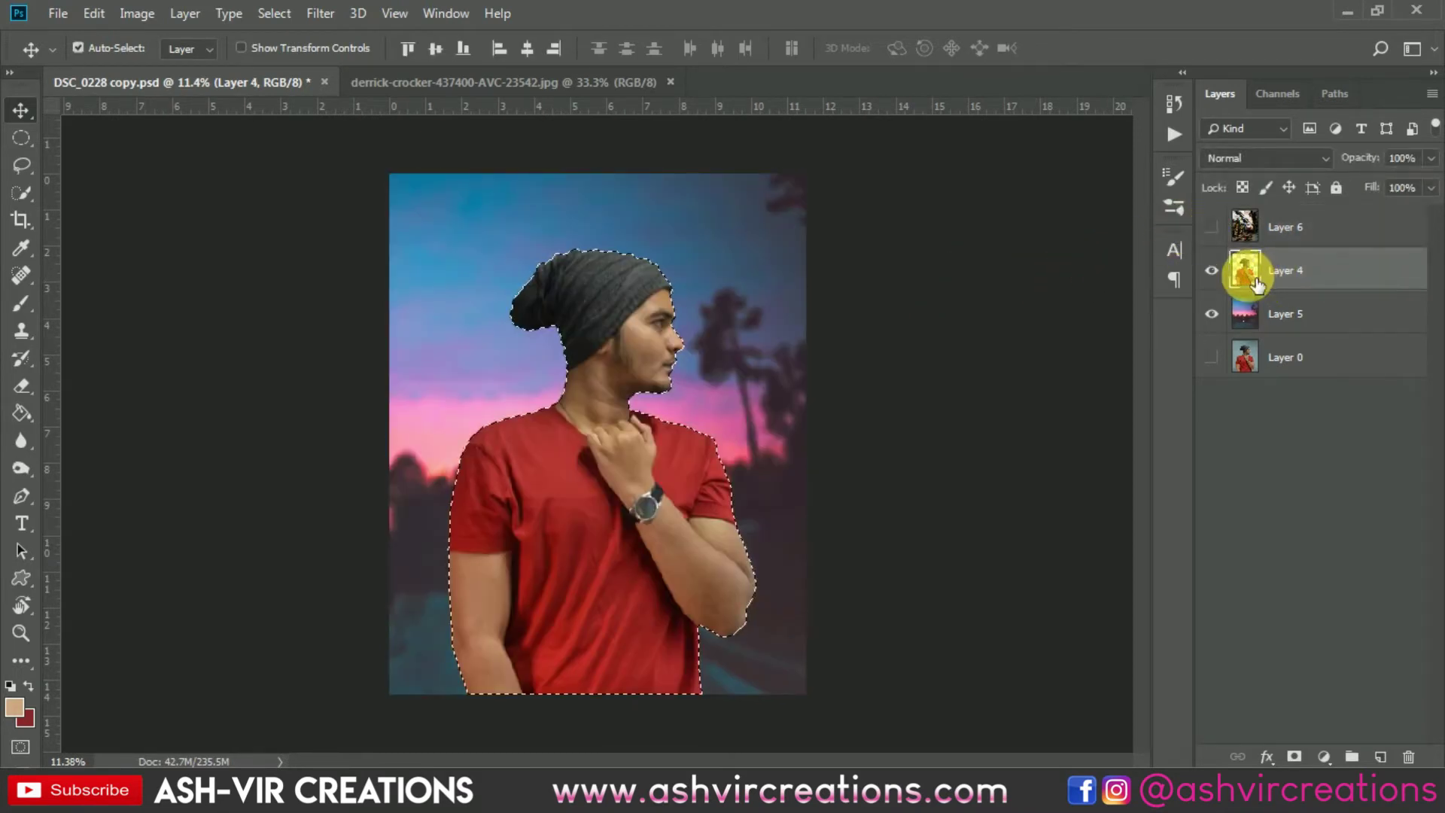
pyautogui.click(94, 13)
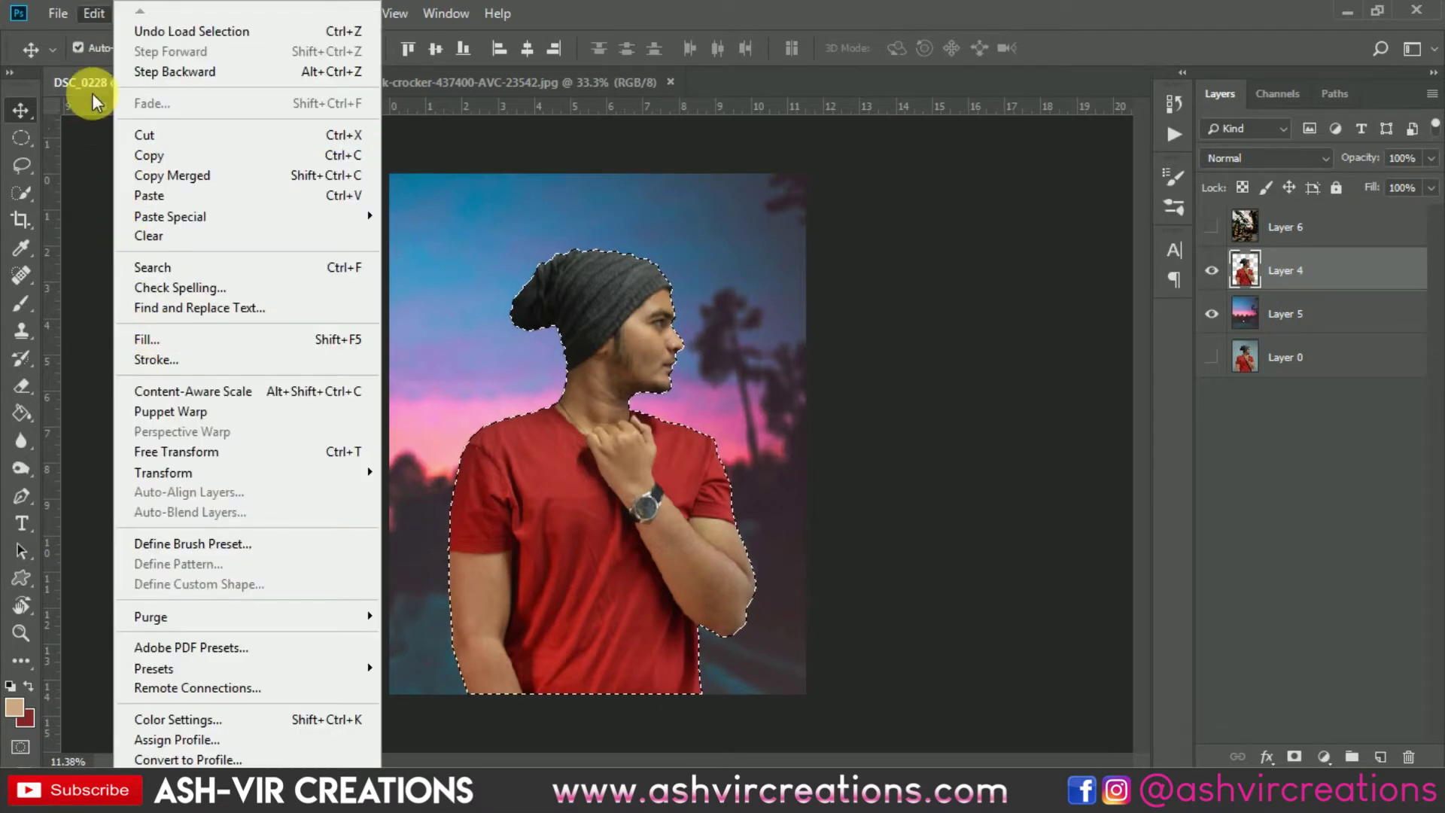
pyautogui.moveTo(339, 215)
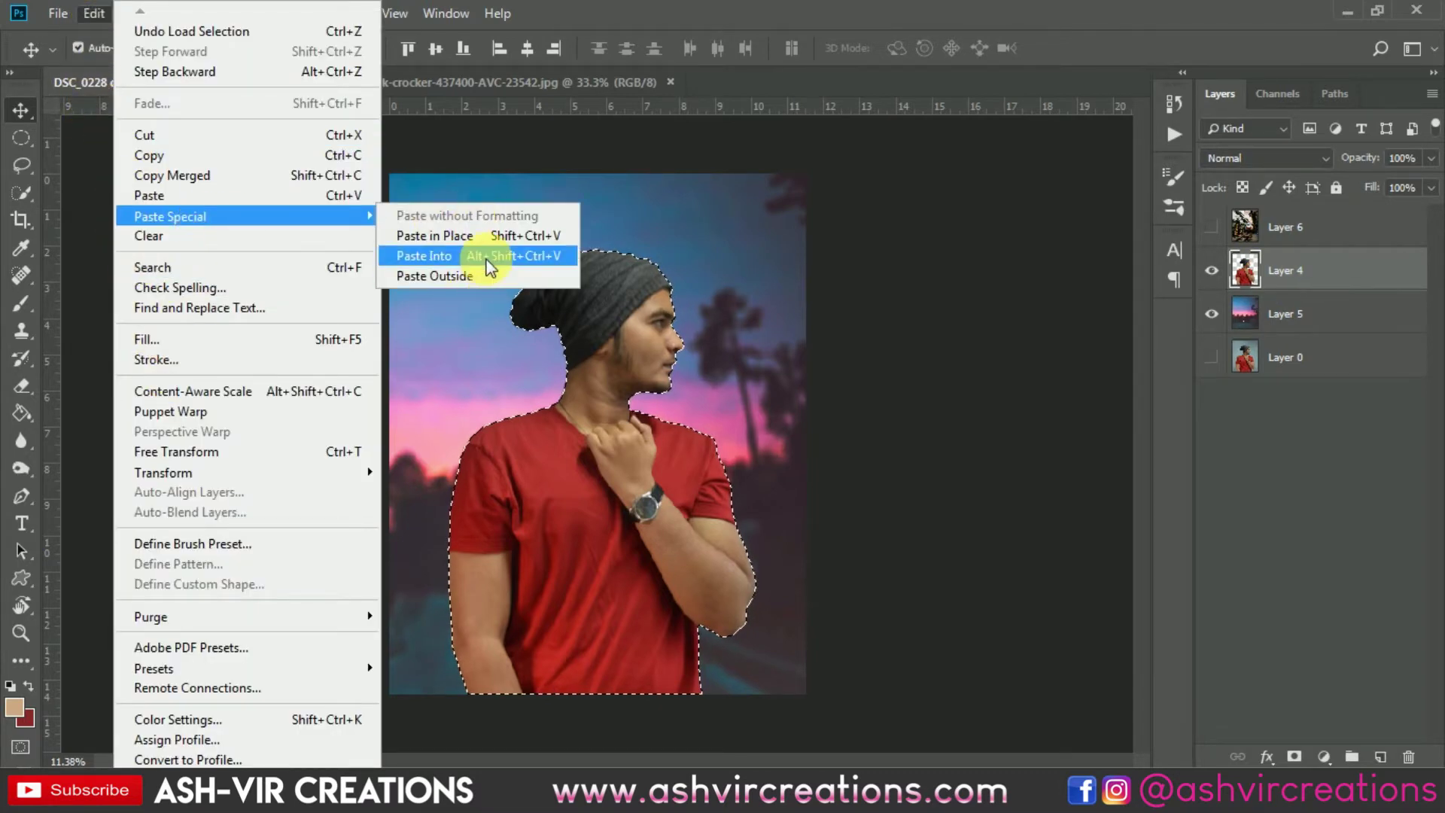
pyautogui.click(424, 256)
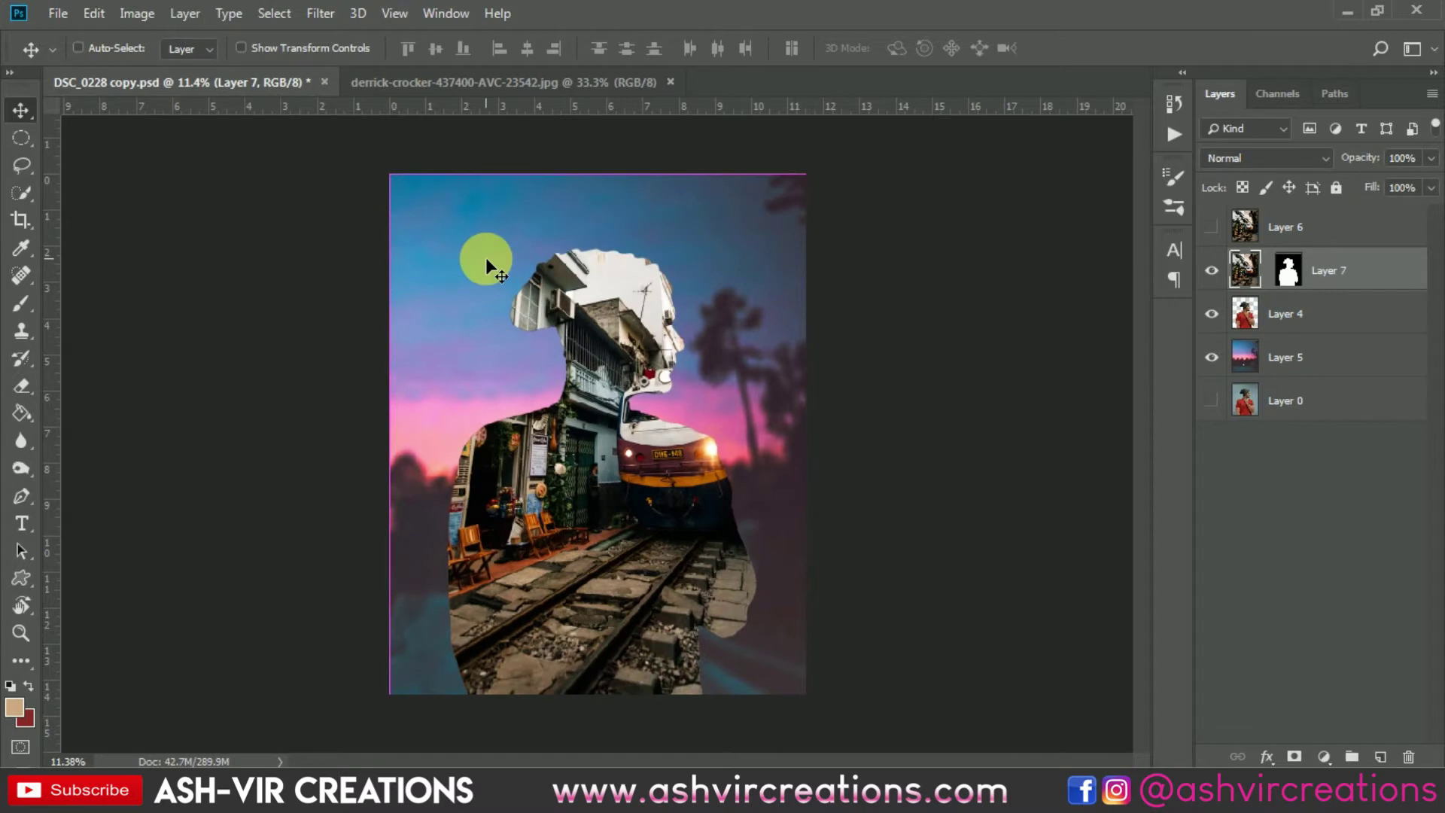
pyautogui.scroll(2, 691, 351)
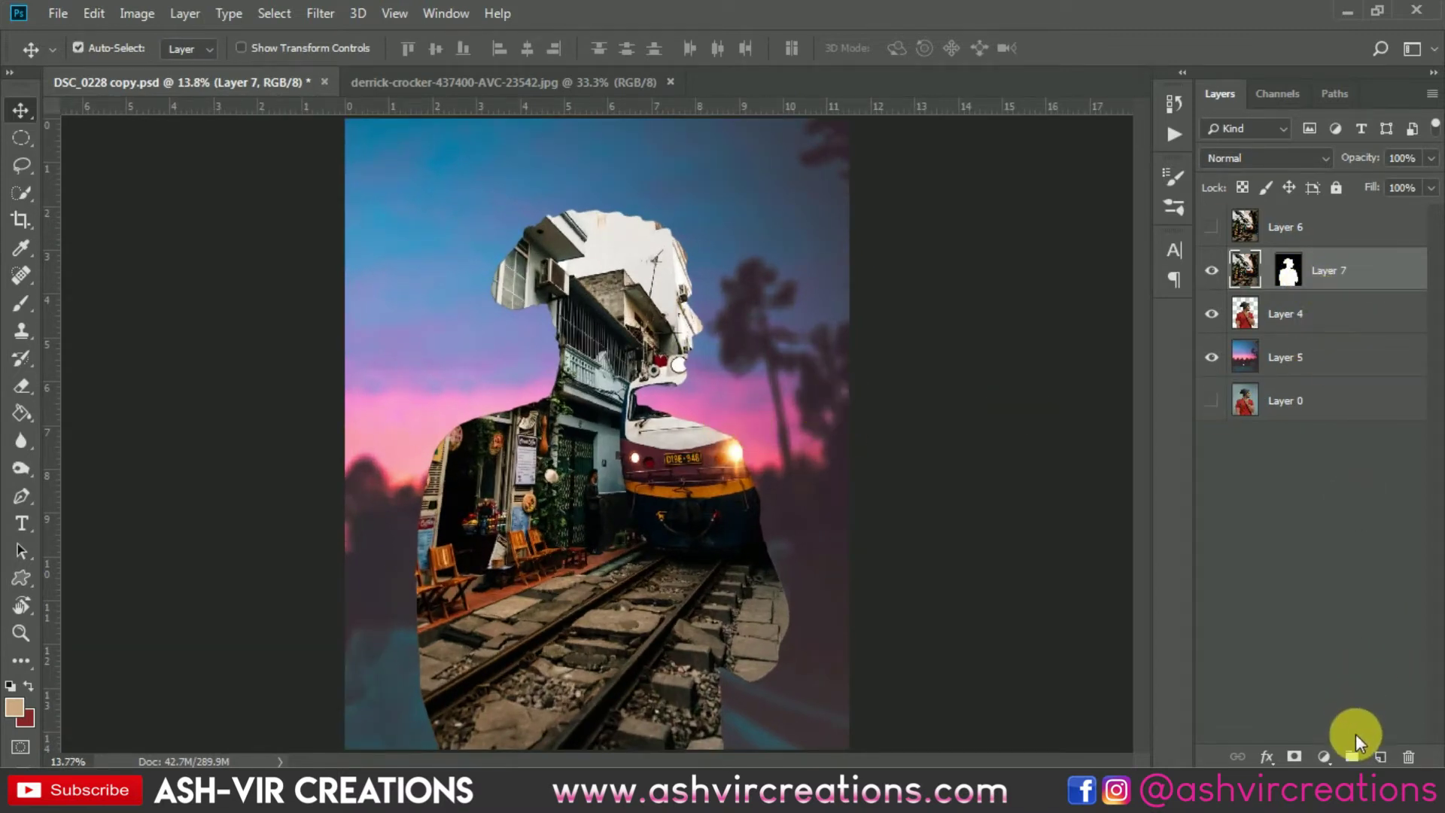
# - Add a Color Lookup adjustment layer above the masked train picture using the 3DLUT file AVC-Alen_a2.CUBE
pyautogui.click(1326, 756)
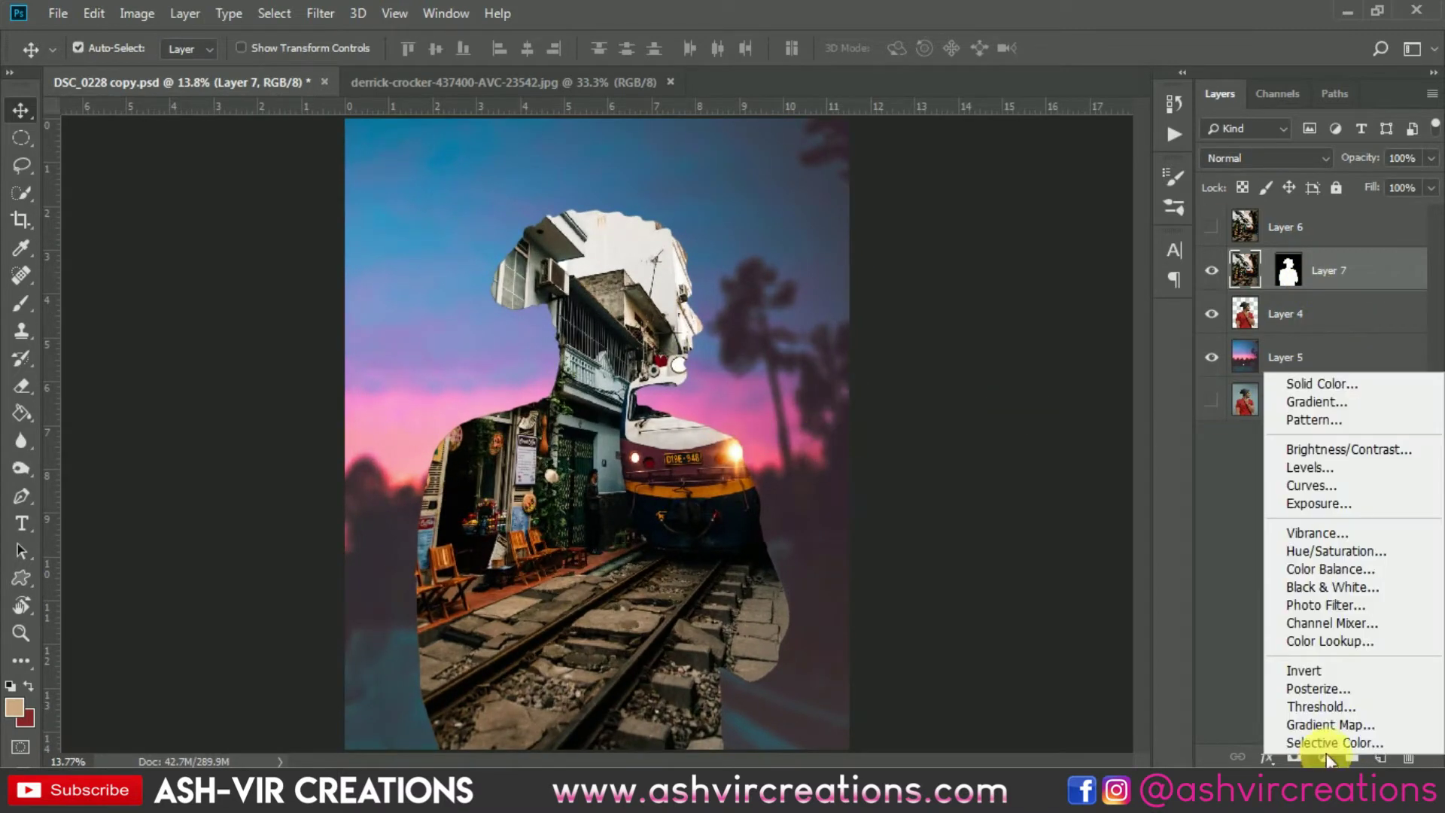
pyautogui.click(1338, 642)
pyautogui.click(1049, 325)
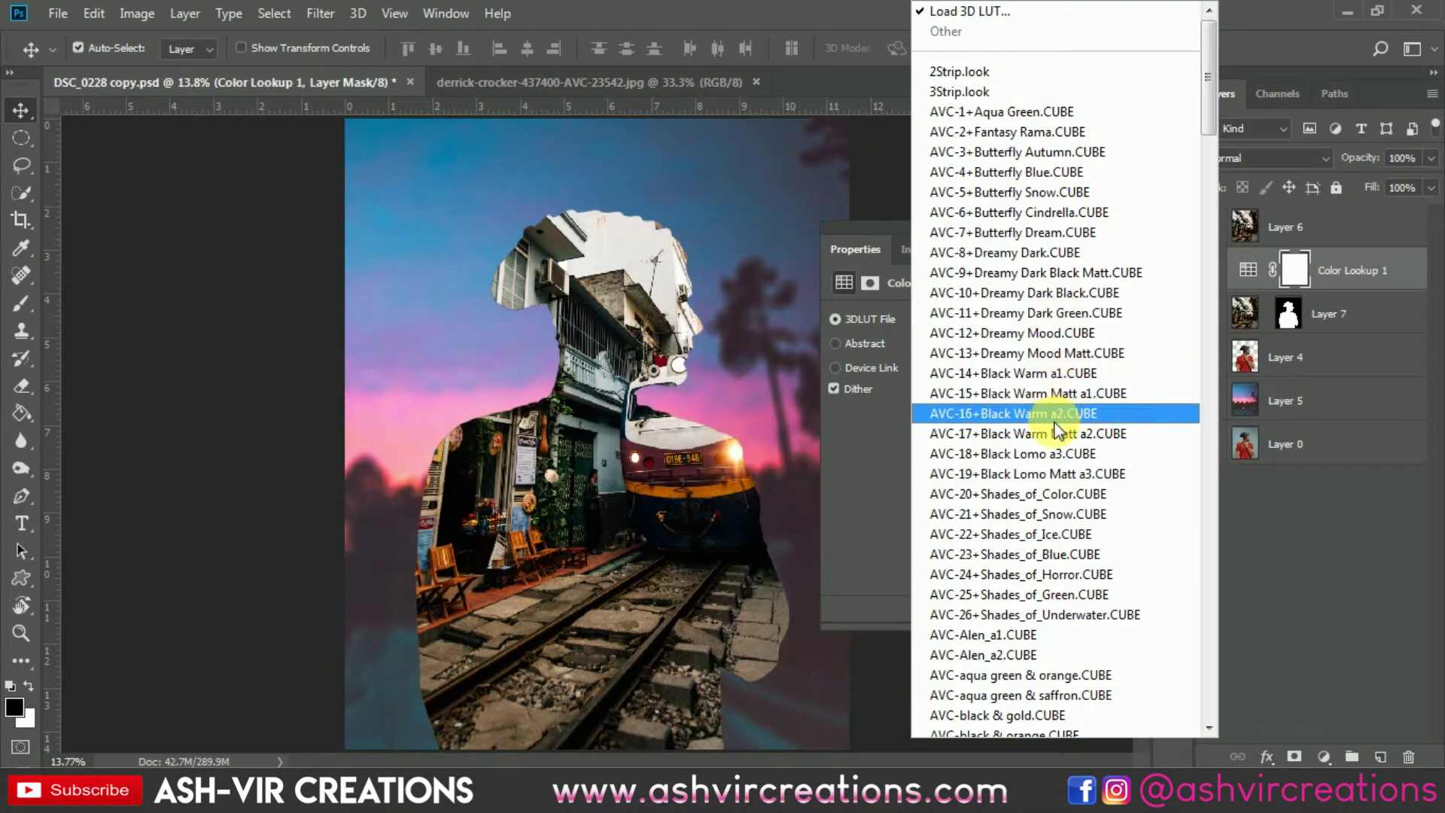
pyautogui.scroll(-3, 1054, 467)
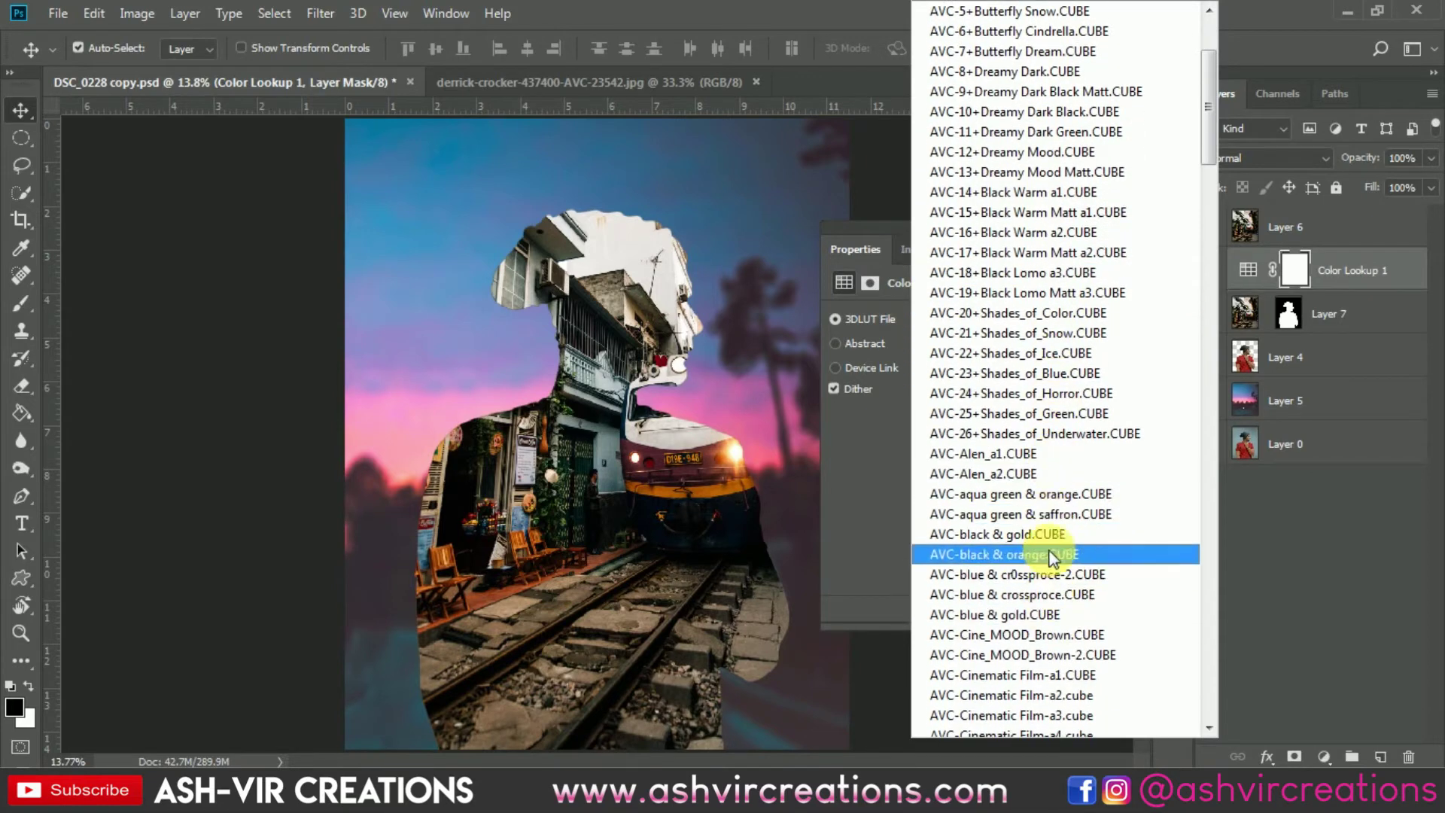
pyautogui.click(1046, 474)
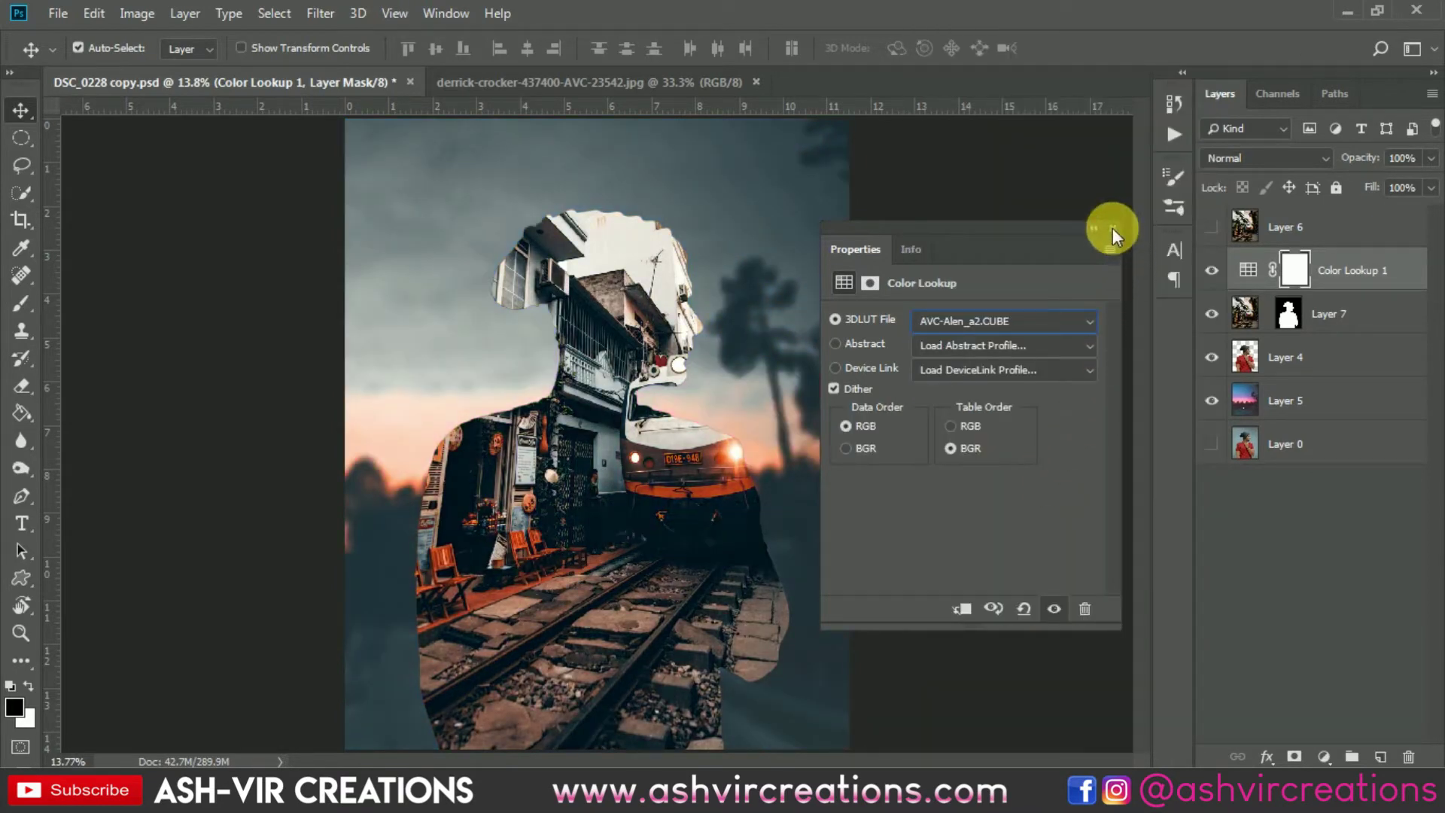
# - Try the AVC-Alen_a1.CUBE table on the Color Lookup 1 adjustment and switch back to AVC-Alen_a2.CUBE
pyautogui.click(1246, 269)
pyautogui.click(1041, 316)
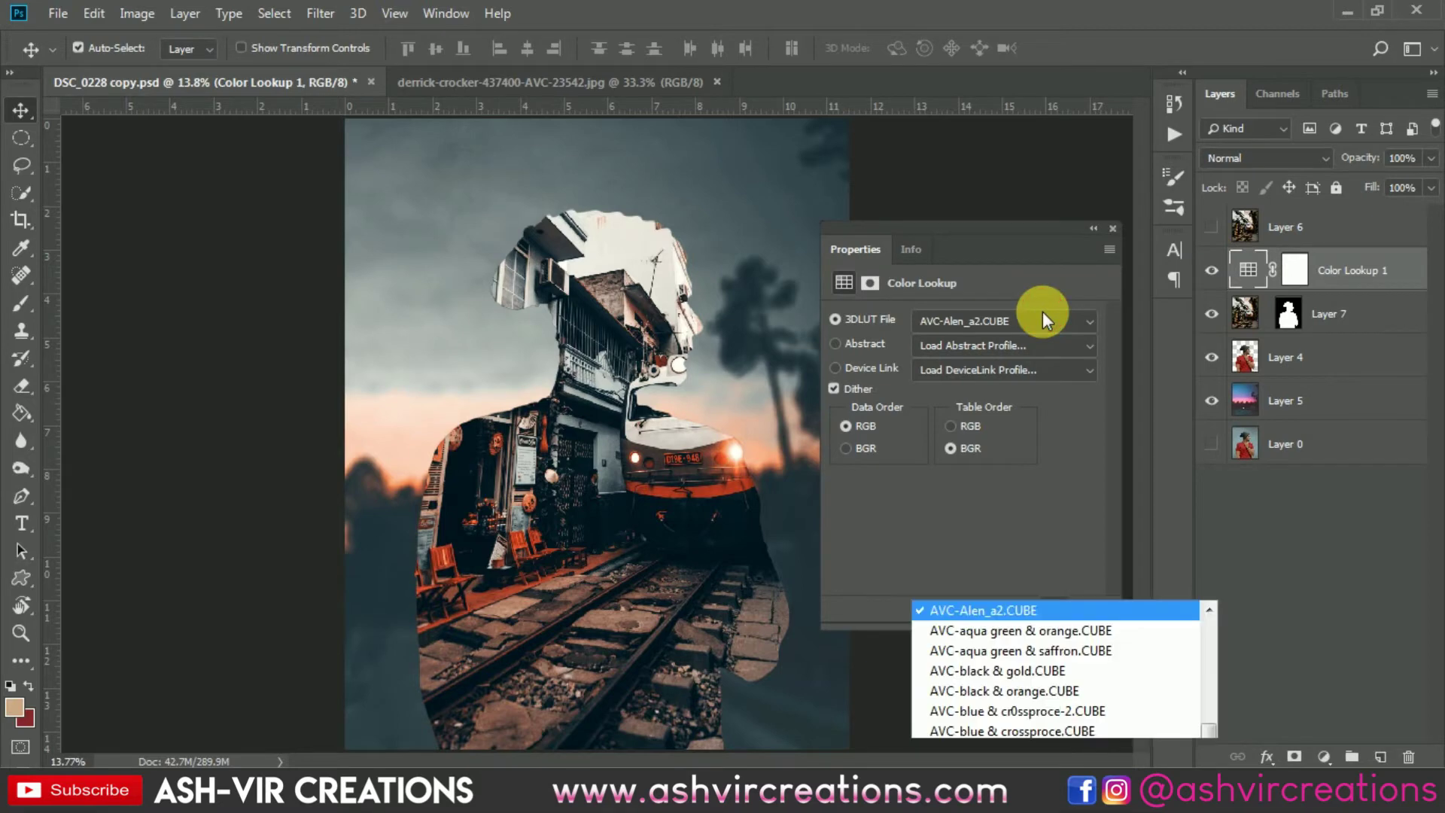
pyautogui.scroll(1, 1034, 98)
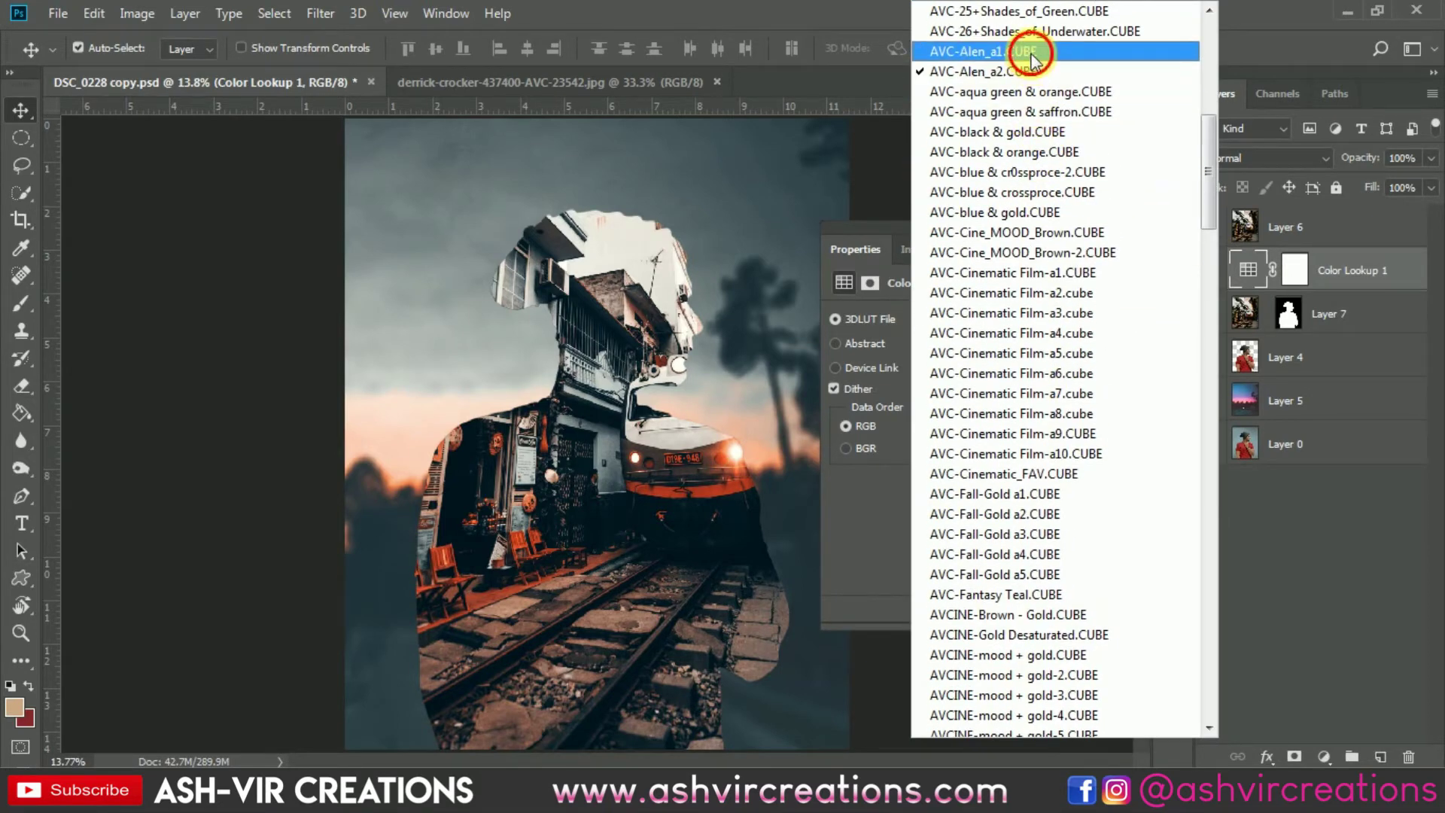
pyautogui.click(1033, 51)
pyautogui.click(1011, 319)
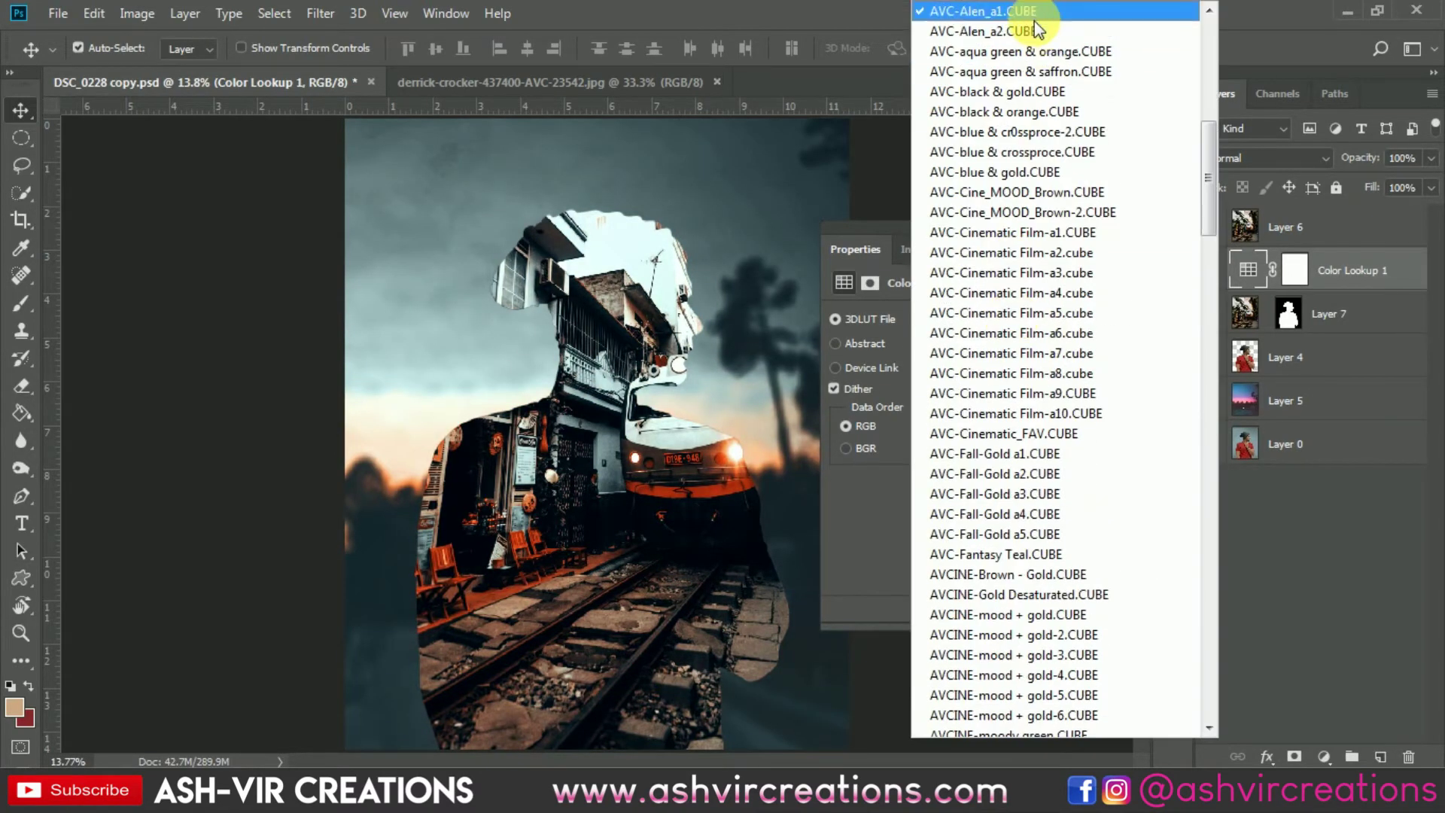
pyautogui.click(1036, 30)
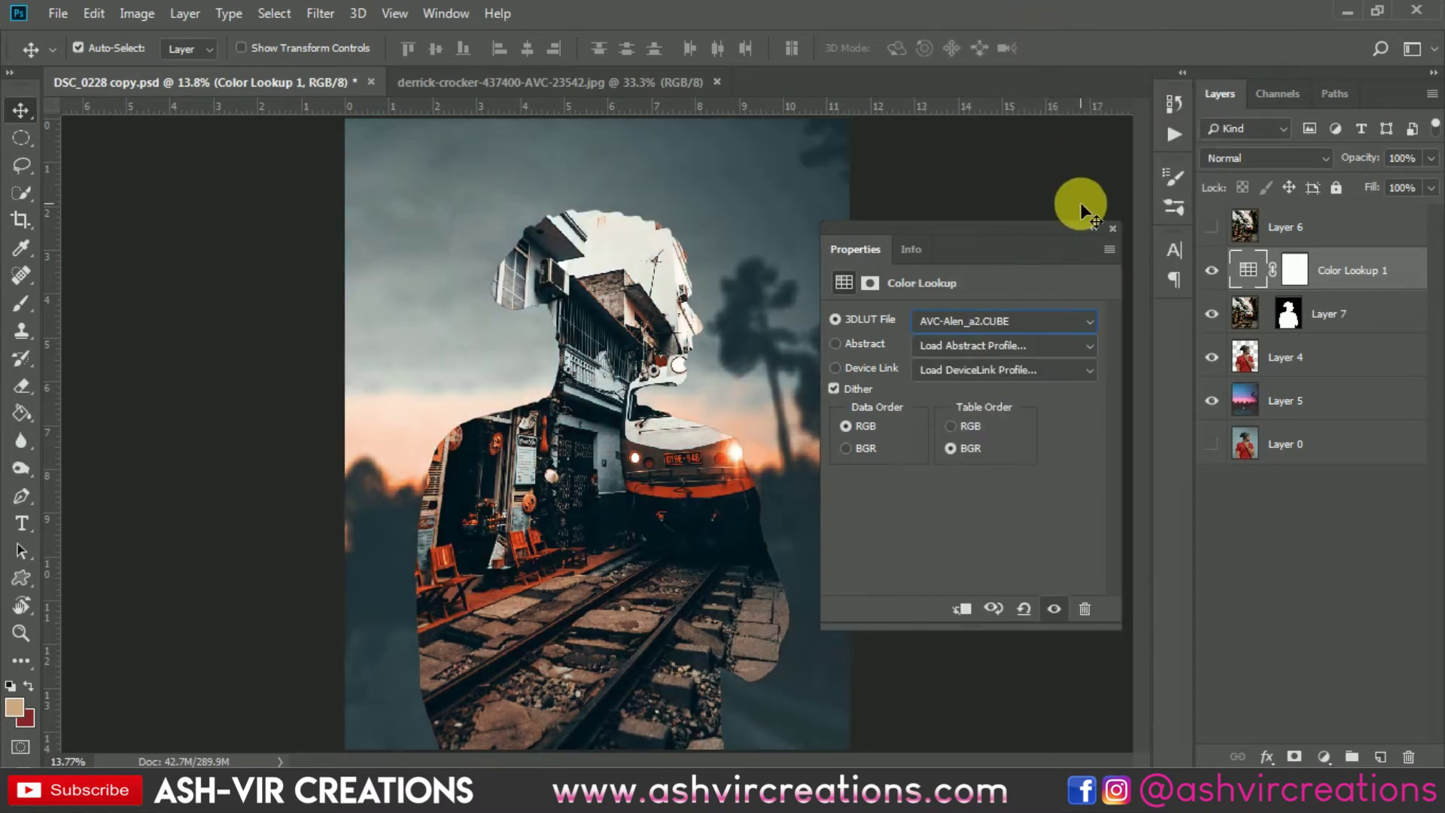
# - Close the lookup properties and compare the picture with and without the Color Lookup 1 adjustment
pyautogui.click(1111, 227)
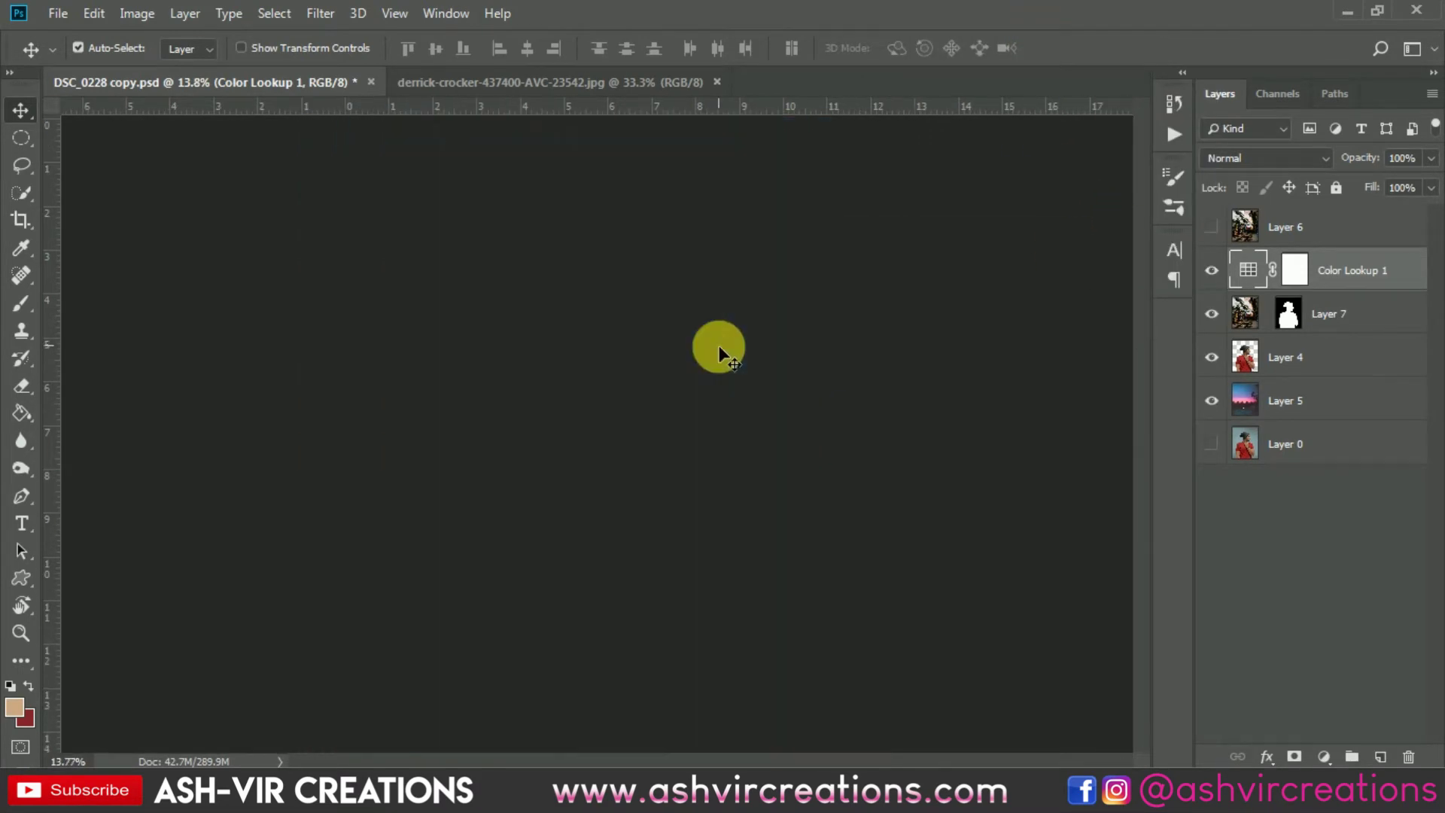
pyautogui.click(1211, 270)
pyautogui.click(1212, 270)
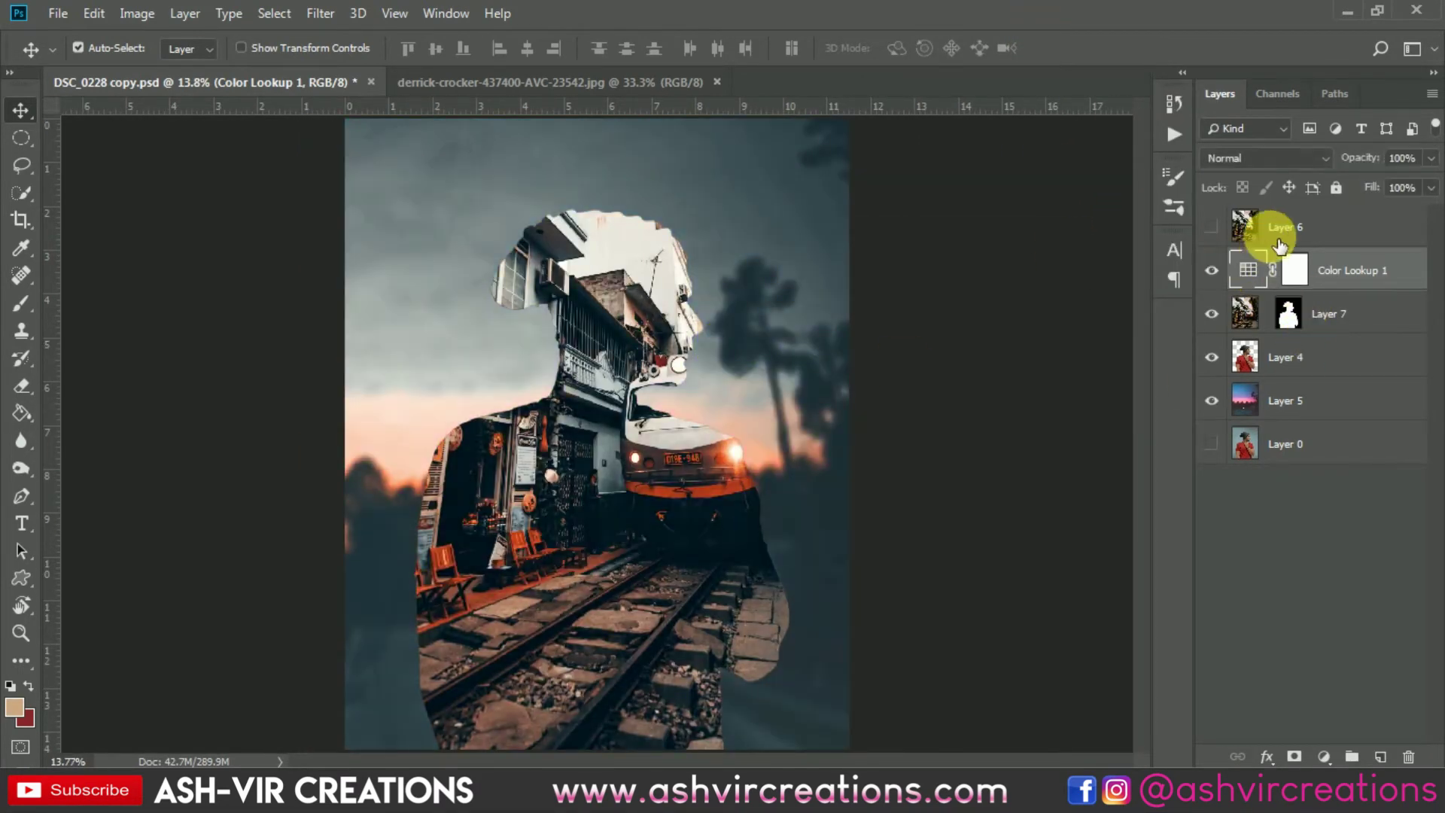
# - Delete the hidden Layer 6 holding the original train picture
pyautogui.click(1326, 241)
pyautogui.press('Delete')
pyautogui.scroll(-1, 842, 395)
pyautogui.scroll(1, 781, 427)
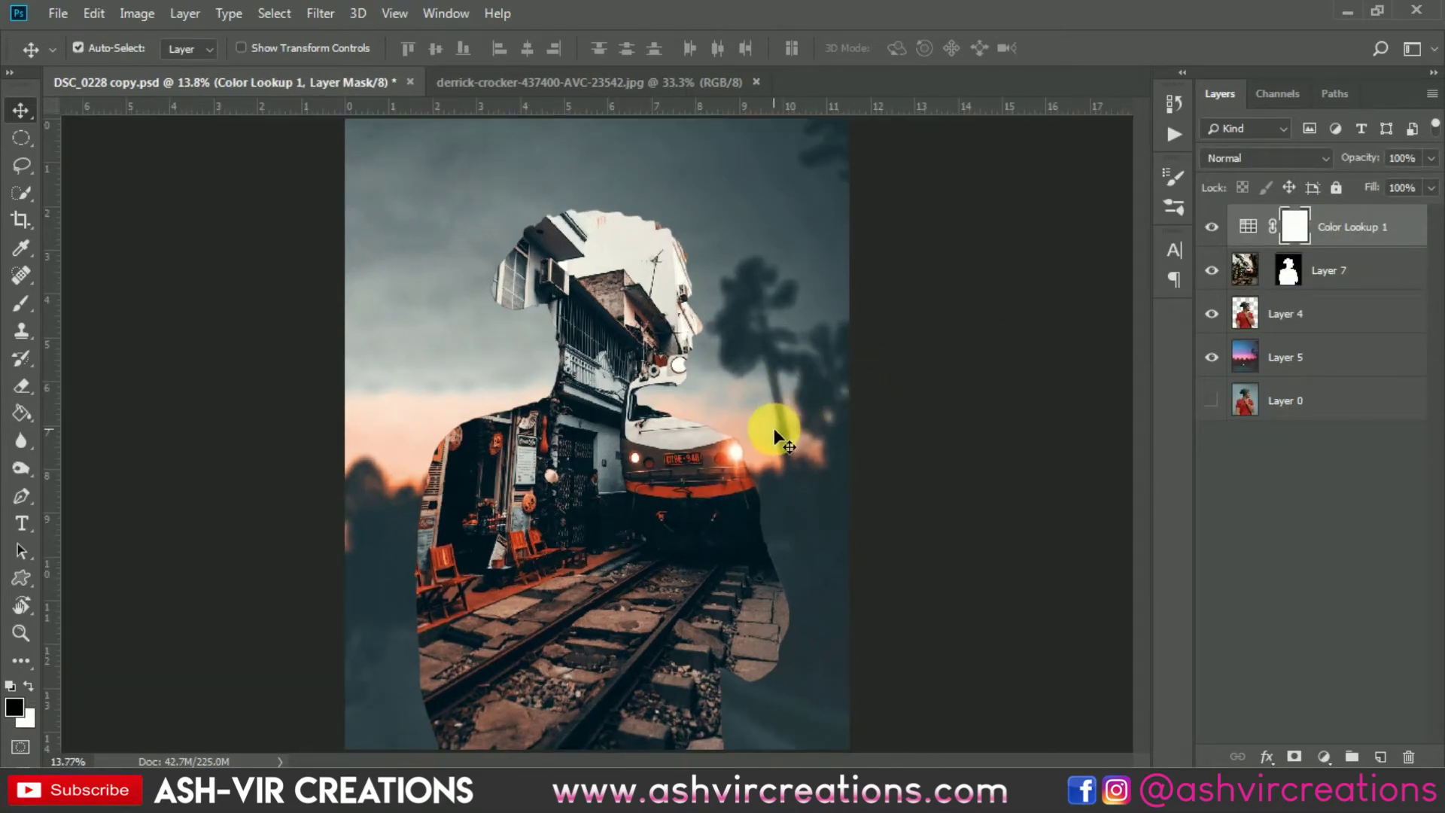
pyautogui.scroll(2, 773, 427)
pyautogui.moveTo(680, 511); pyautogui.dragTo(807, 417)
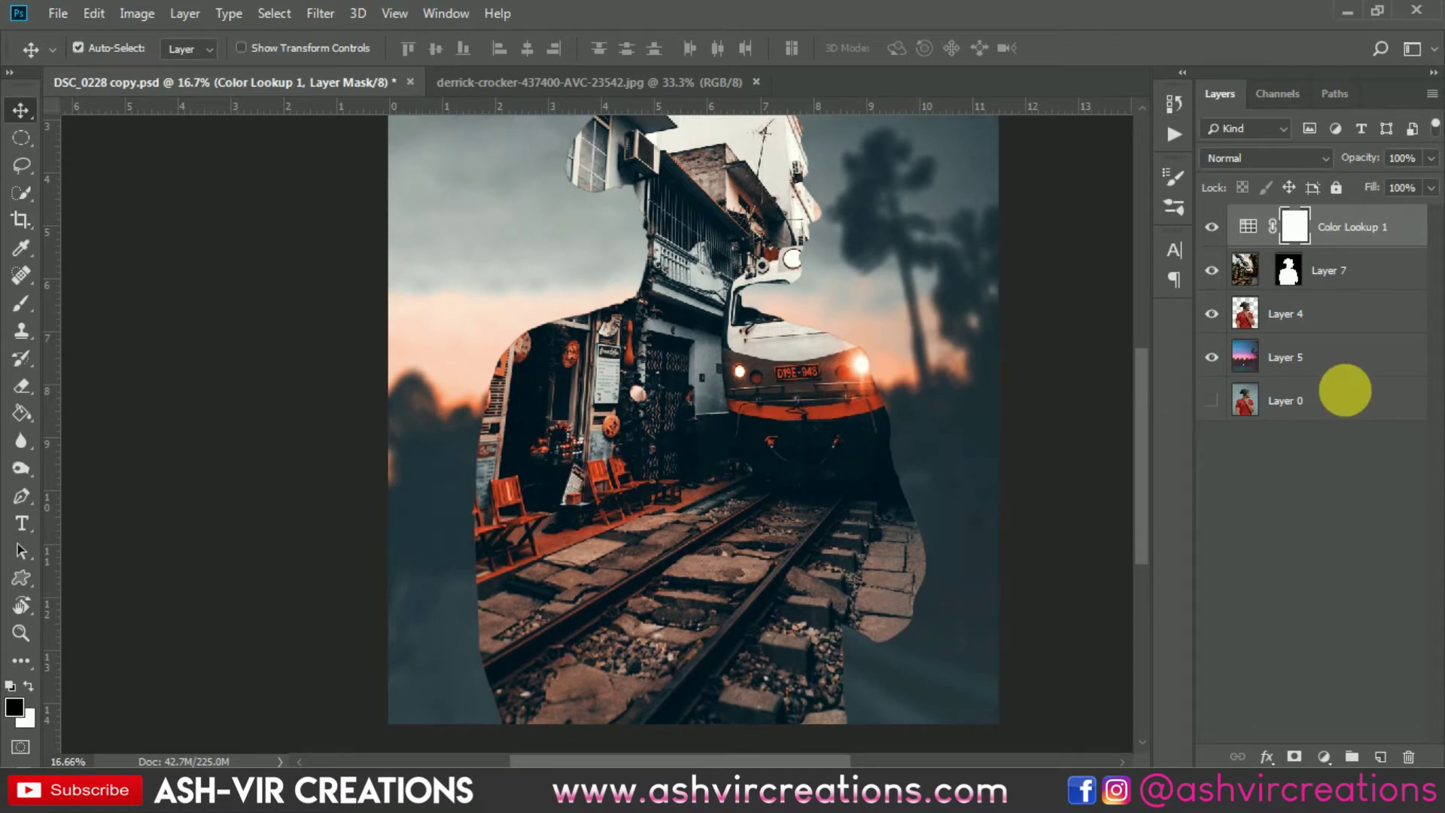
# - Darken the sunset background in Layer 5 with Levels, setting the black input to 36 and the white input to 248
pyautogui.click(1304, 284)
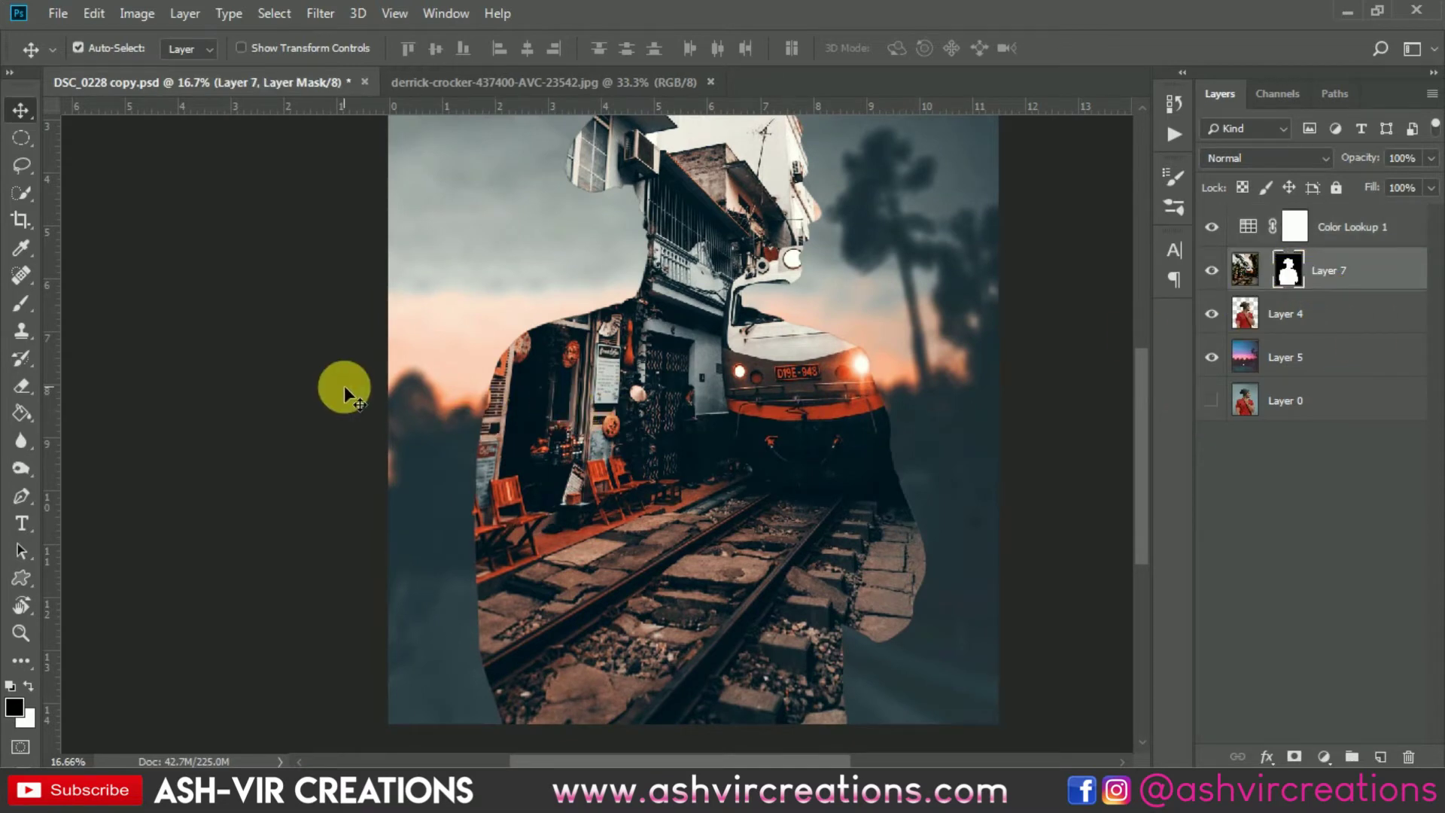
pyautogui.click(1347, 355)
pyautogui.scroll(-2, 803, 407)
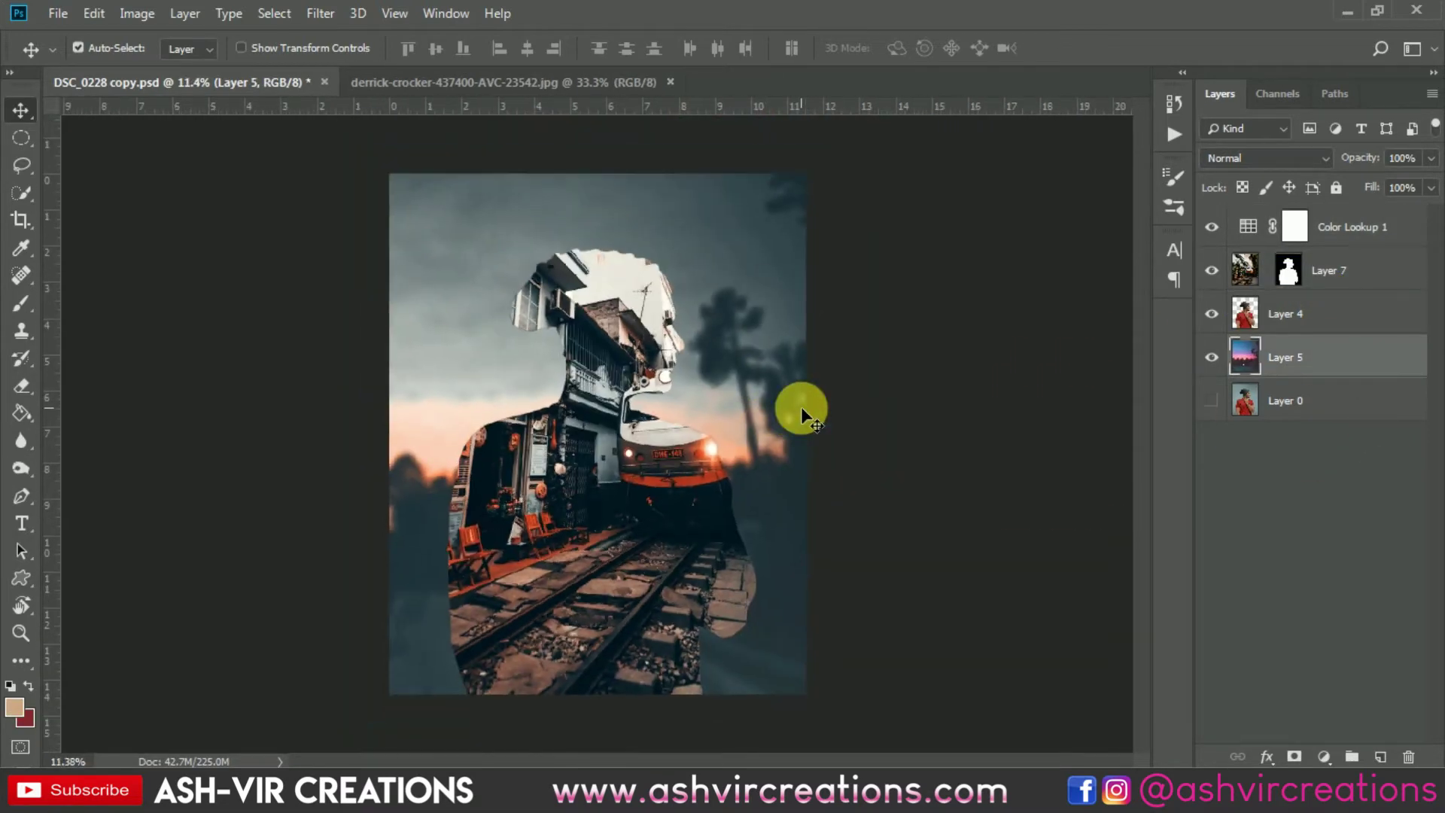
pyautogui.hotkey('ctrl', 'l')
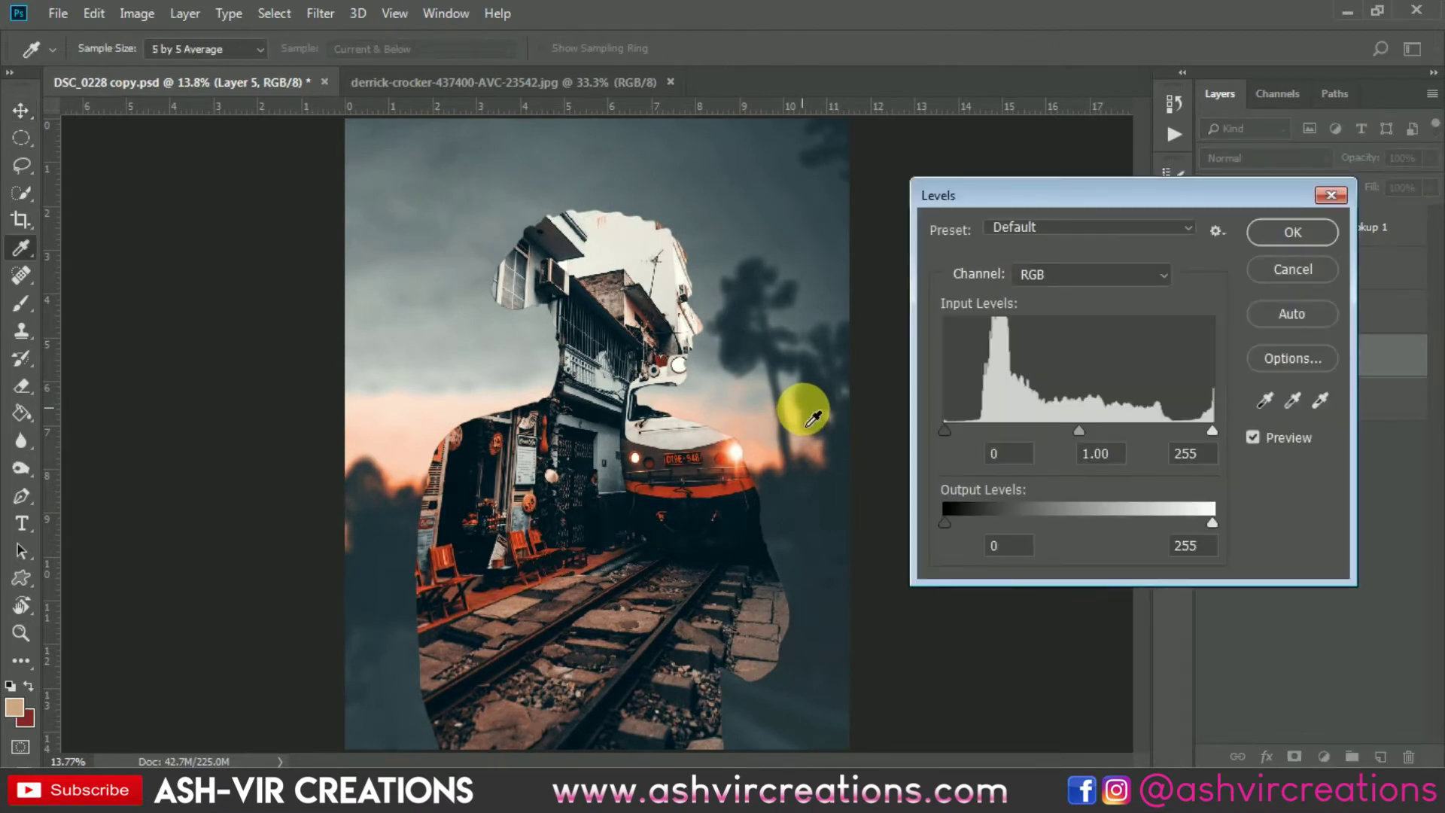
pyautogui.moveTo(955, 427); pyautogui.dragTo(983, 427)
pyautogui.click(1217, 444)
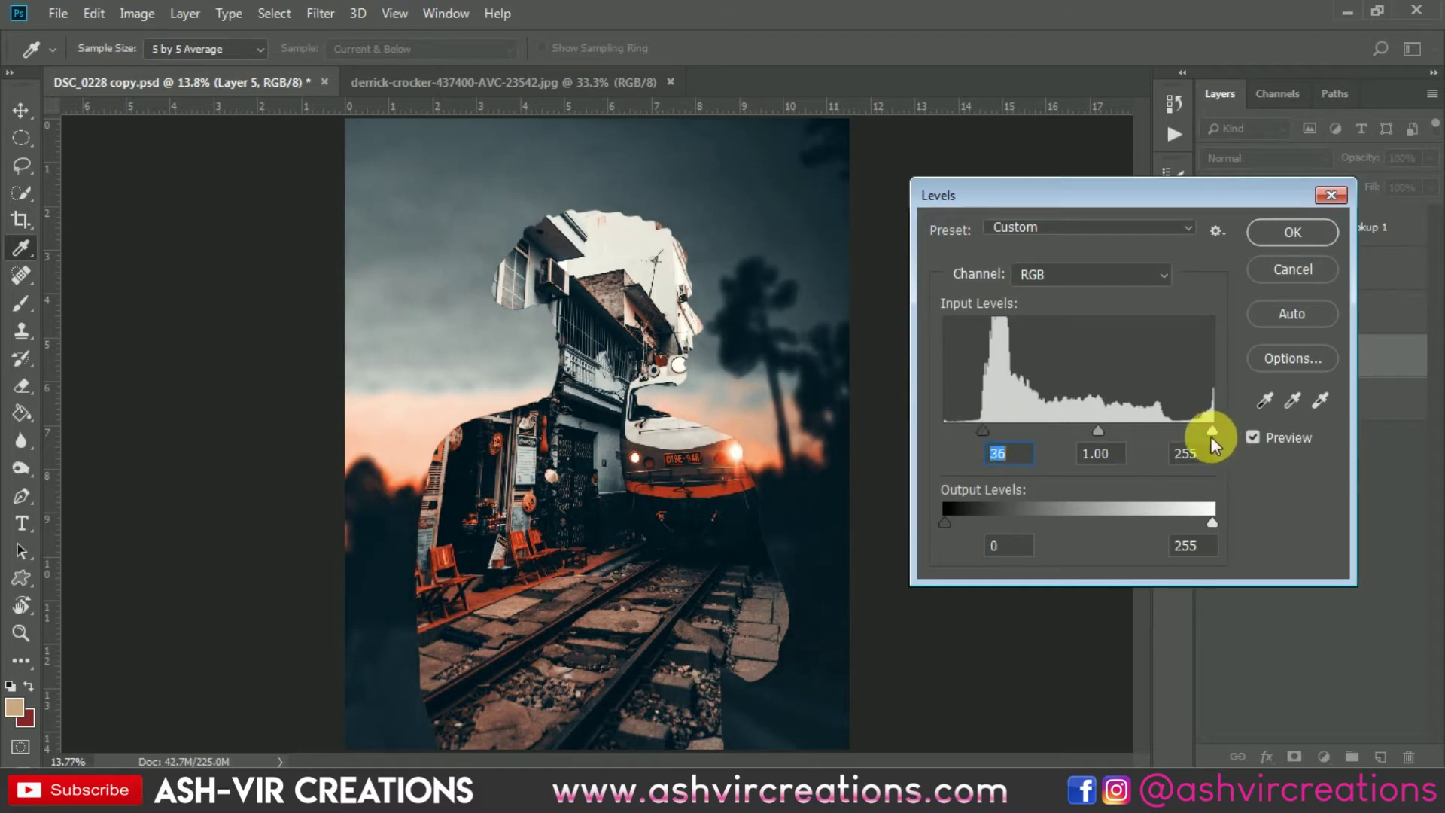
pyautogui.moveTo(1212, 427); pyautogui.dragTo(1204, 428)
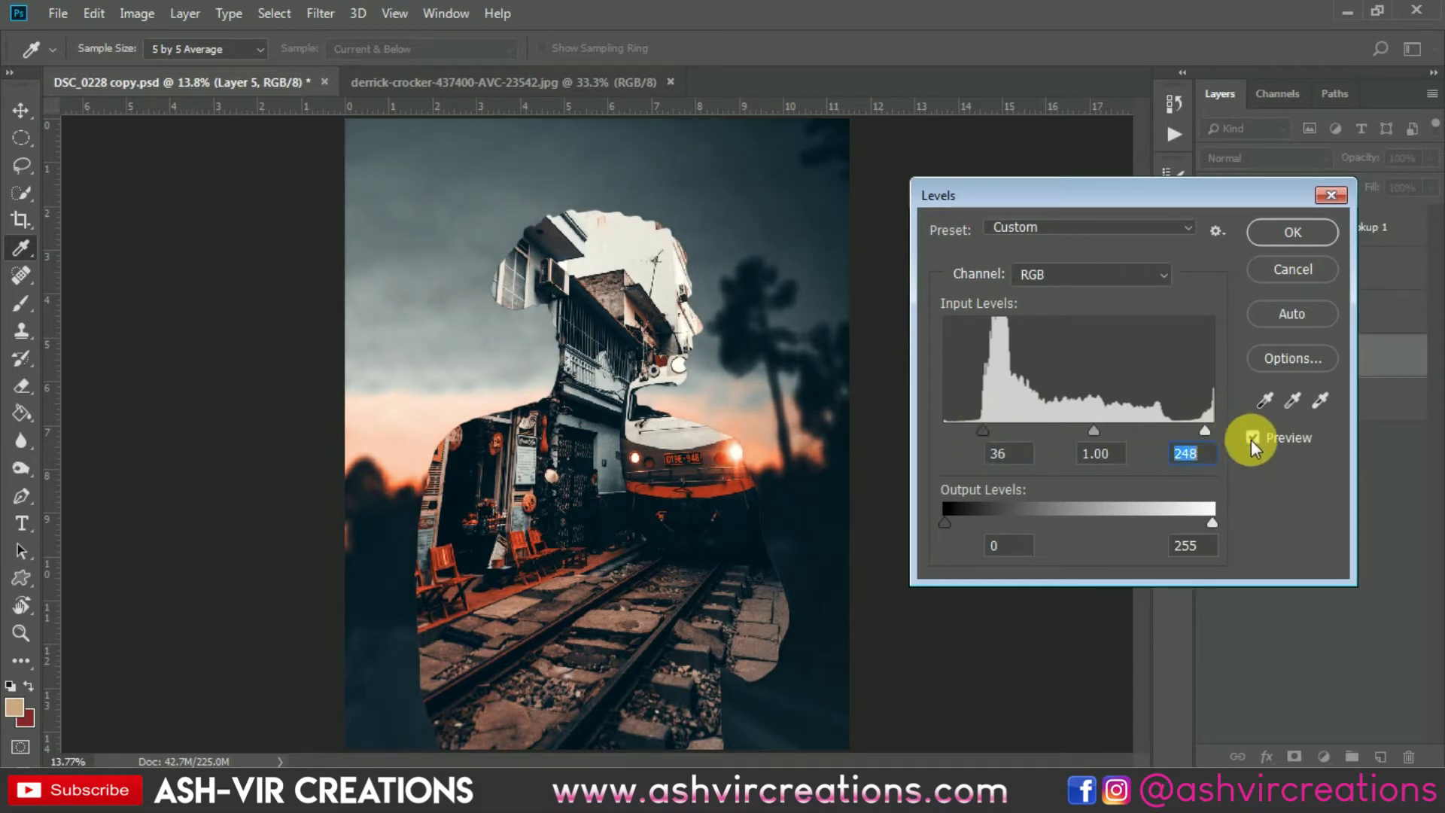
pyautogui.click(1255, 437)
pyautogui.click(1256, 437)
pyautogui.click(1255, 437)
pyautogui.click(1292, 232)
pyautogui.press('v')
# - Target the mask of Layer 7 and choose the Soft Round brush for painting on it
pyautogui.scroll(-1, 748, 371)
pyautogui.scroll(1, 748, 372)
pyautogui.click(1288, 271)
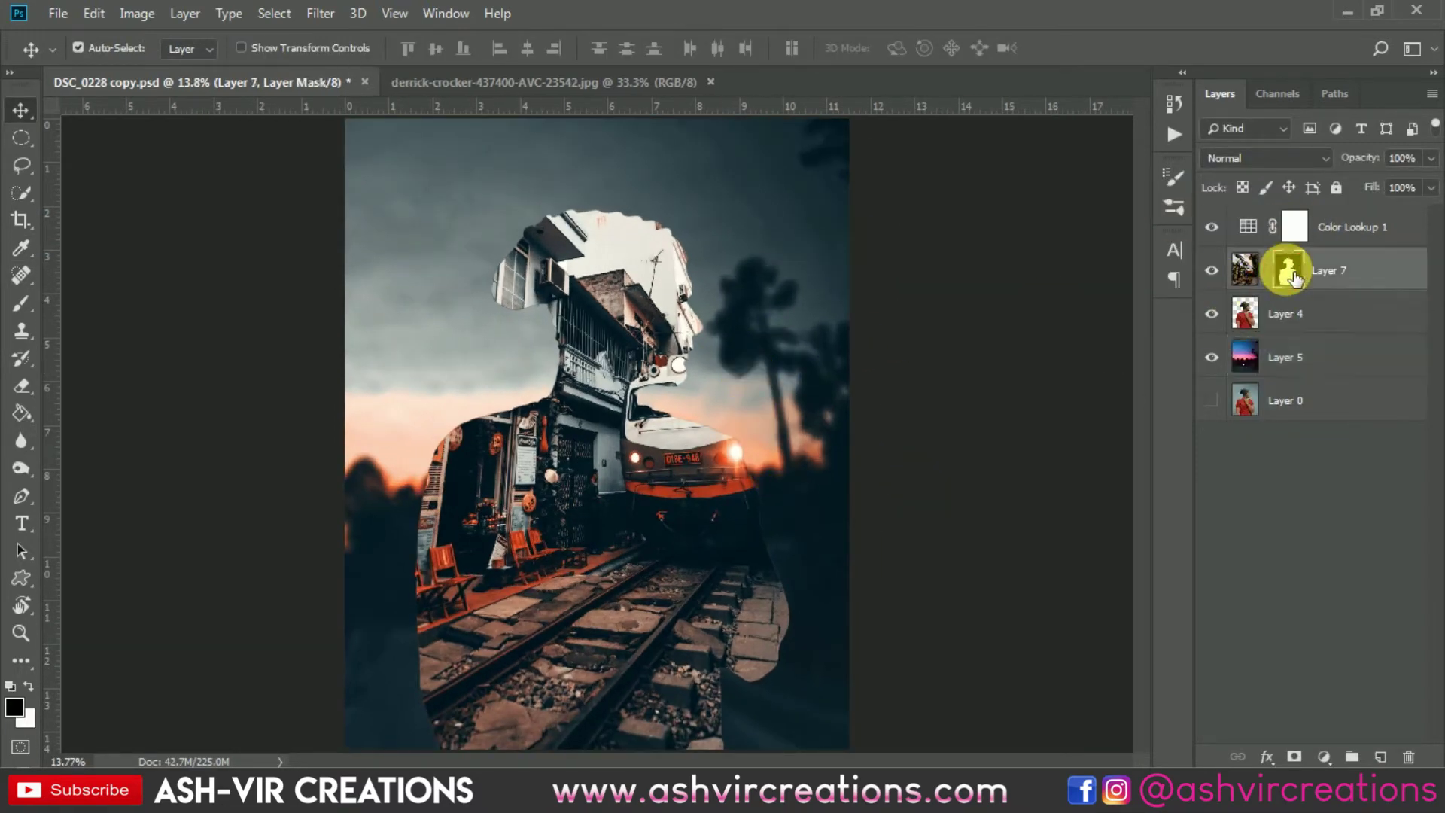
pyautogui.click(21, 302)
pyautogui.scroll(1, 632, 284)
pyautogui.rightClick(643, 349)
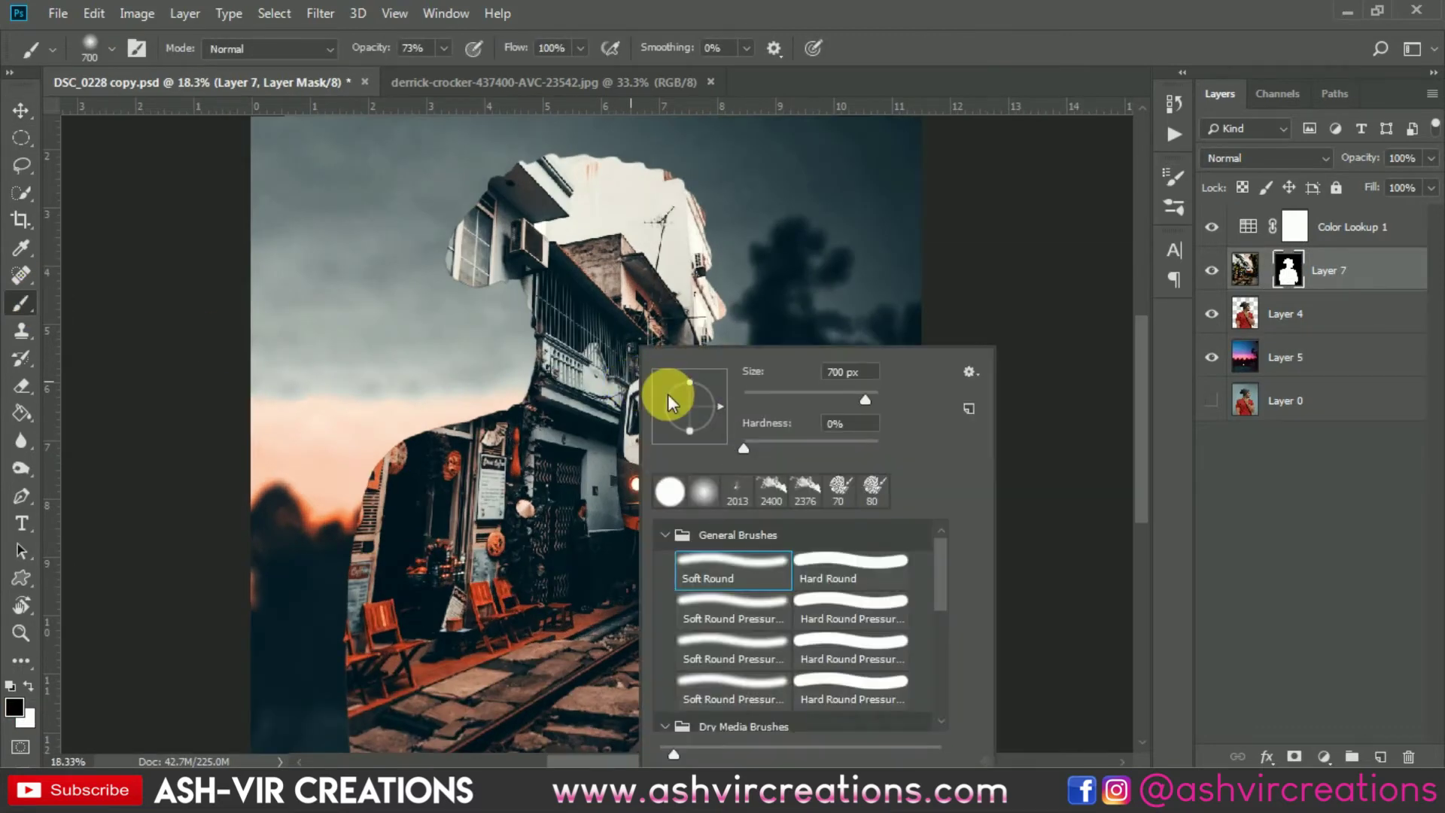
pyautogui.doubleClick(730, 569)
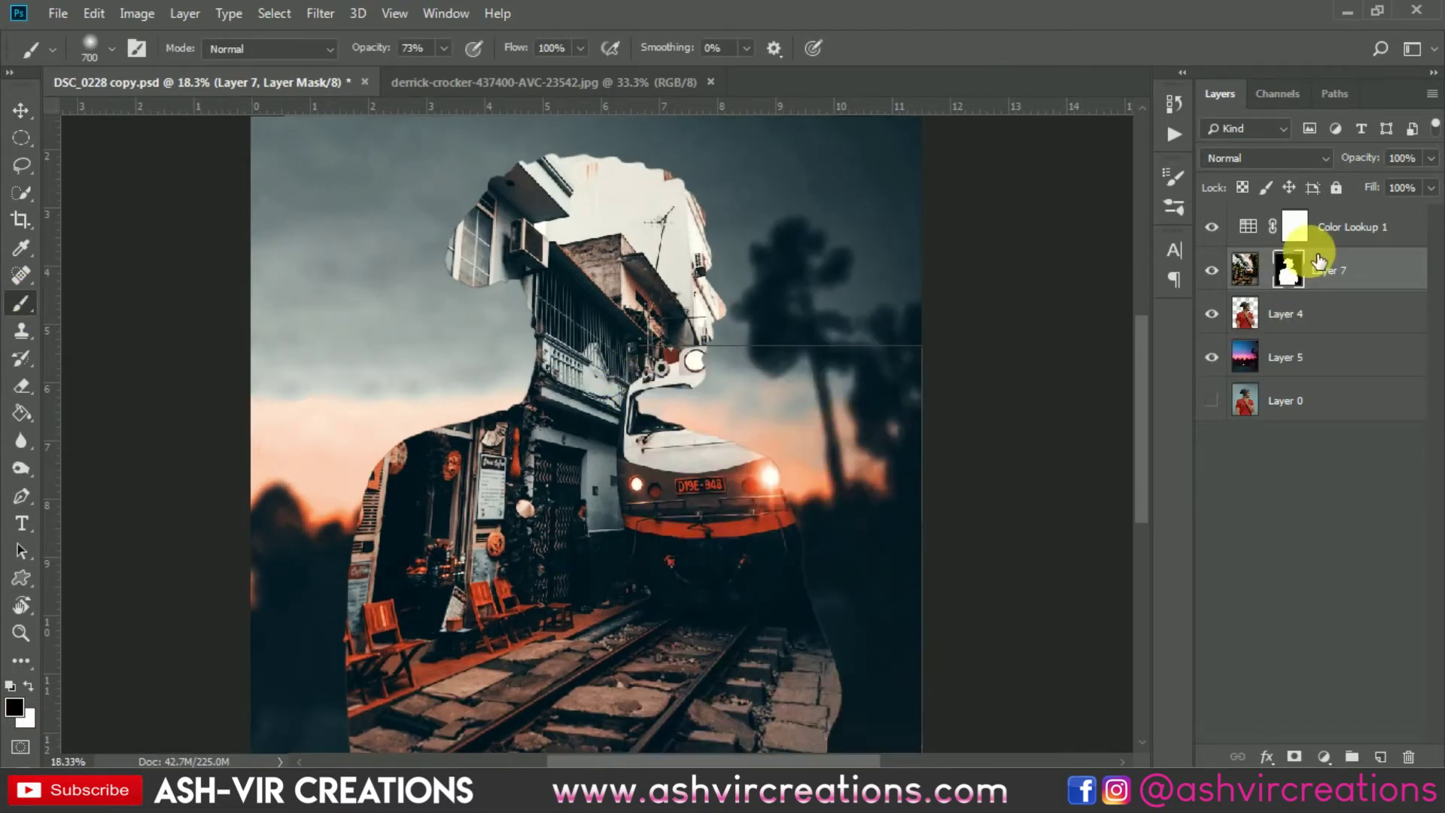
# - Lower the opacity of Layer 7 to 74% and reduce the brush size to 400 px
pyautogui.moveTo(1372, 153); pyautogui.dragTo(1350, 164)
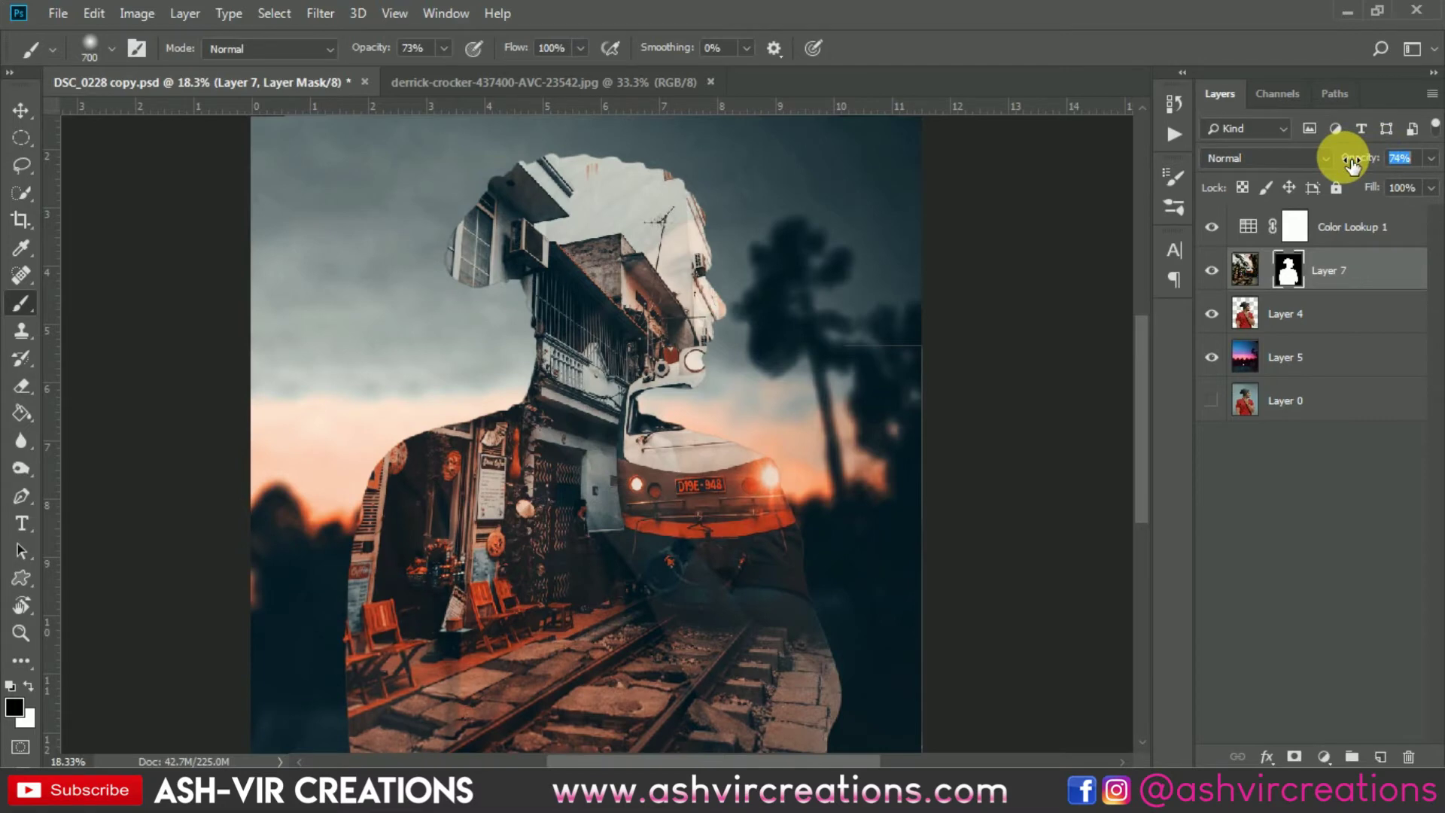
pyautogui.scroll(5, 730, 257)
pyautogui.press('[')
pyautogui.press('[')
pyautogui.press('[')
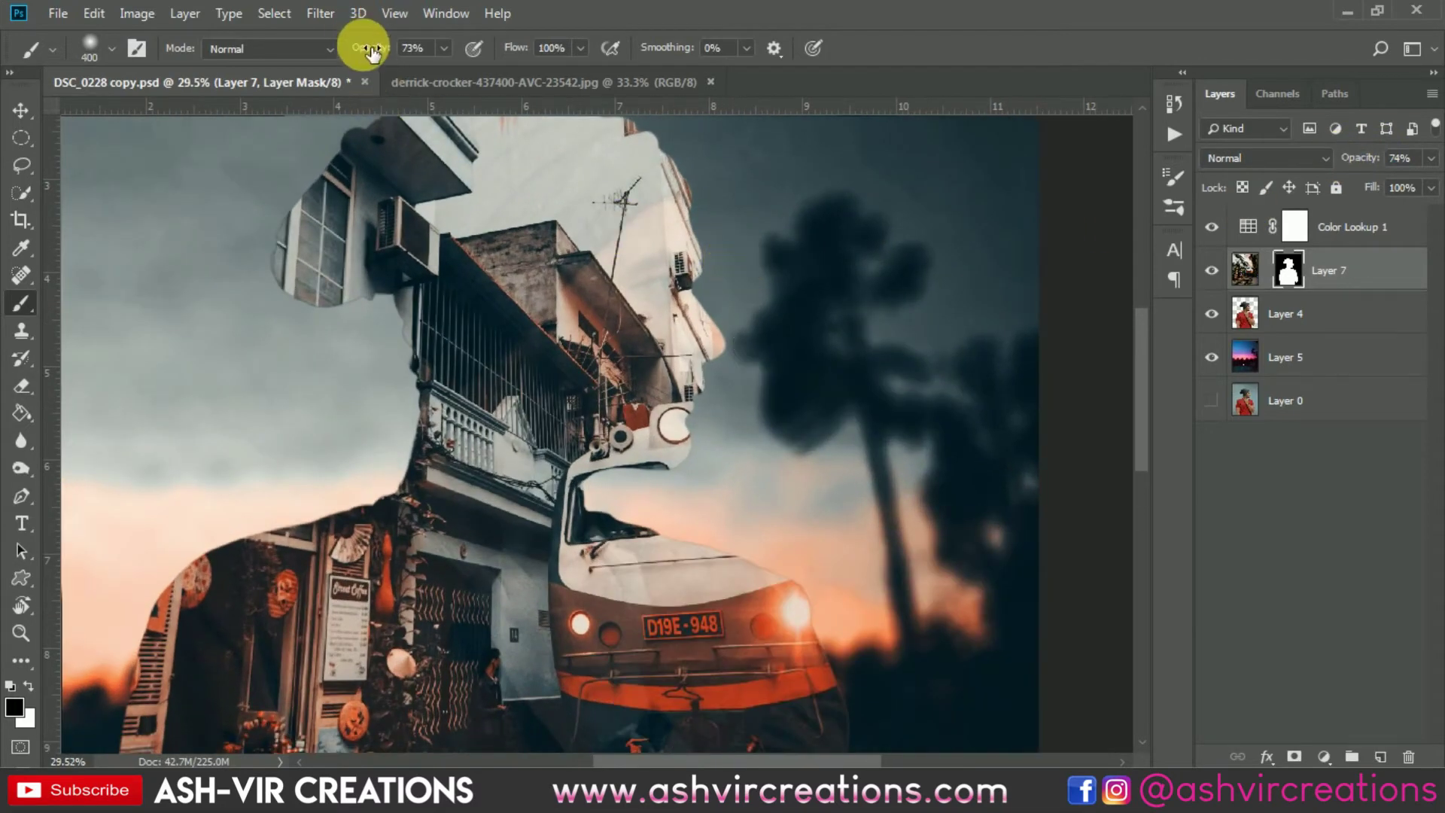
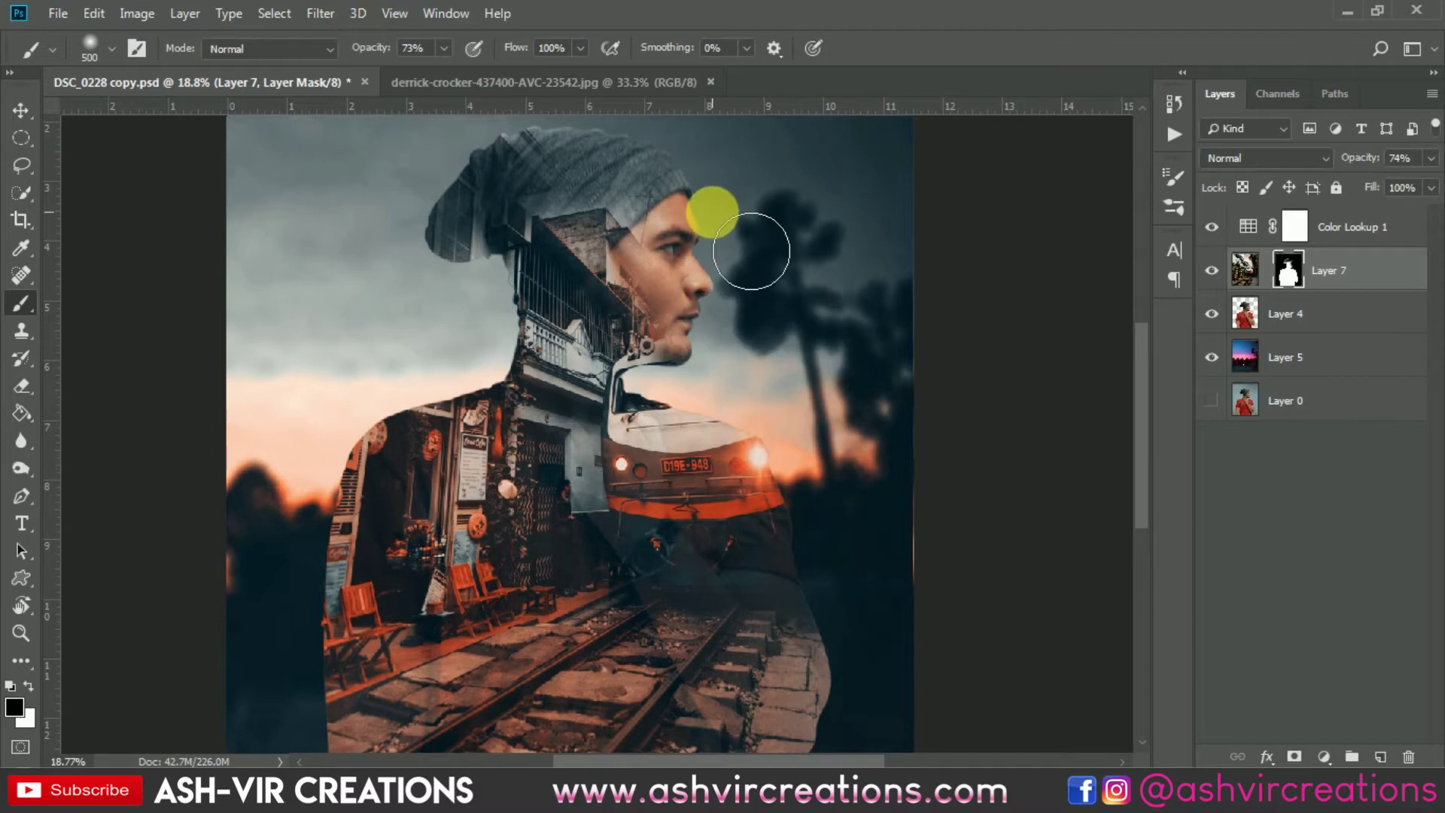
# - Paint black on Layer 7's mask over the folded forearm, elbow and watch to clear the train scene from them
pyautogui.scroll(-3, 729, 220)
pyautogui.scroll(4, 733, 226)
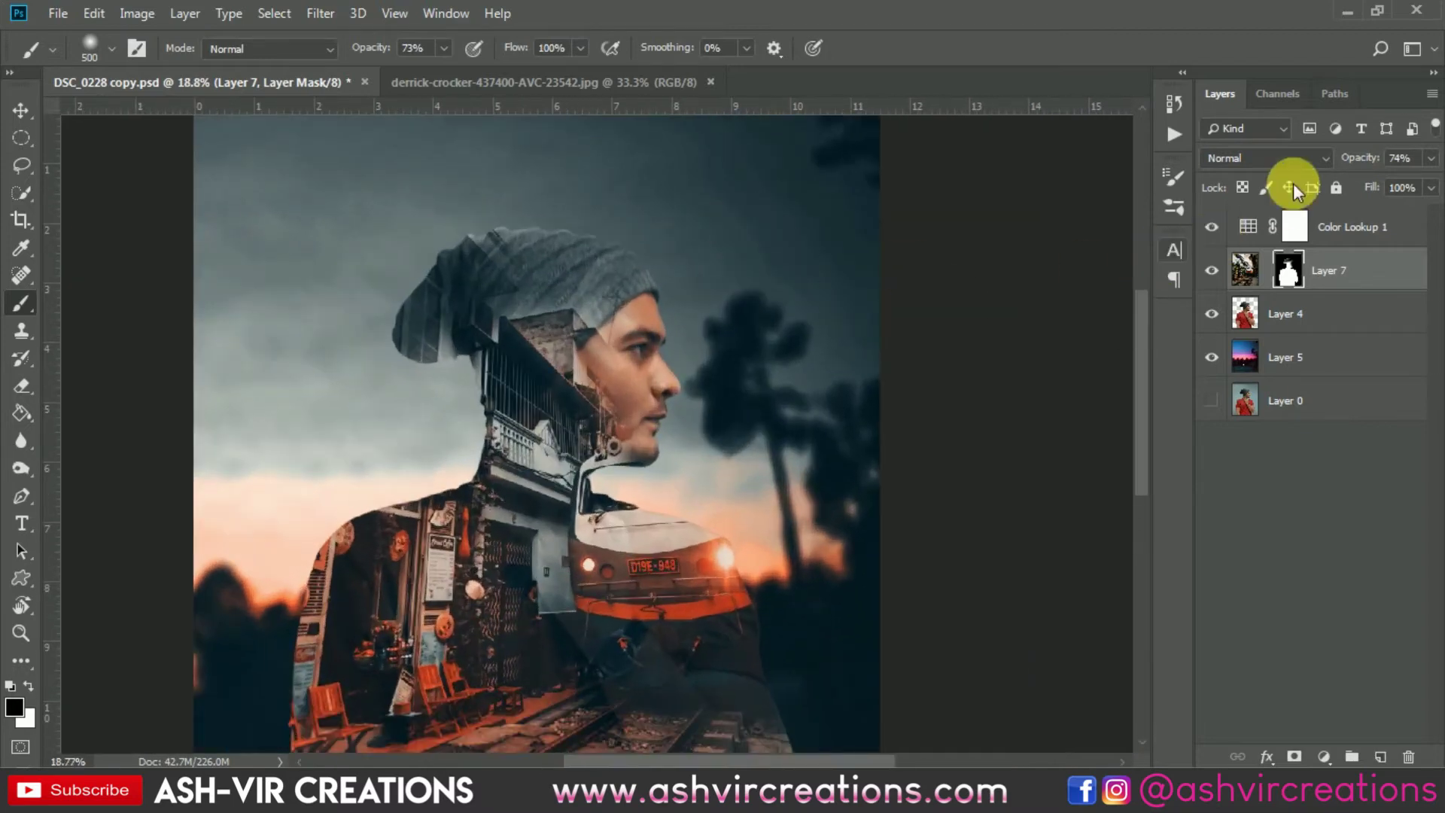
pyautogui.moveTo(940, 358); pyautogui.dragTo(964, 211)
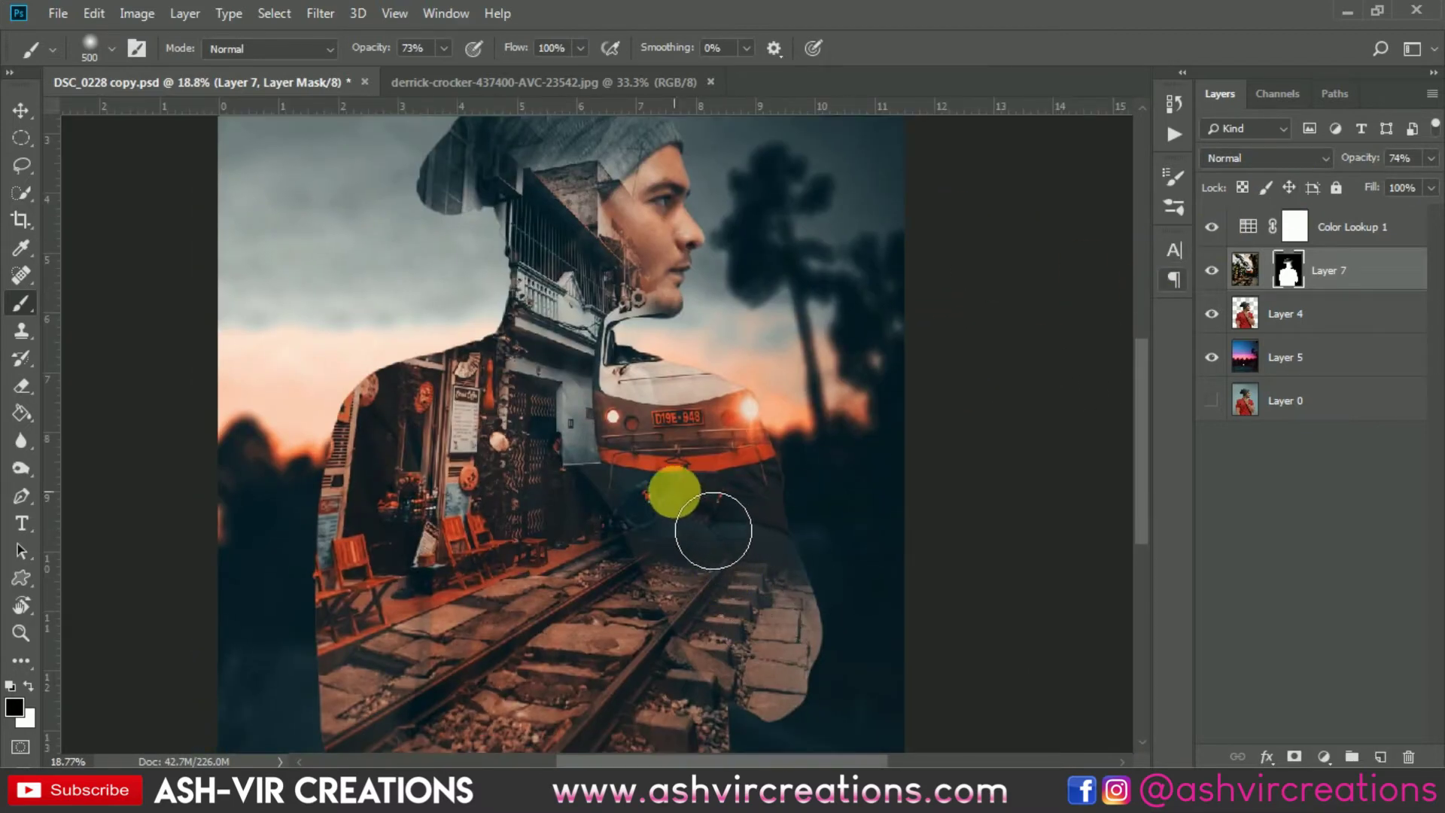
pyautogui.moveTo(668, 529)
pyautogui.mouseDown()
pyautogui.moveTo(692, 579)
pyautogui.moveTo(621, 445)
pyautogui.moveTo(663, 514)
pyautogui.moveTo(668, 468)
pyautogui.moveTo(704, 587)
pyautogui.moveTo(699, 558)
pyautogui.moveTo(770, 648)
pyautogui.moveTo(727, 635)
pyautogui.moveTo(772, 709)
pyautogui.moveTo(801, 717)
pyautogui.moveTo(787, 693)
pyautogui.moveTo(856, 767)
pyautogui.moveTo(785, 657)
pyautogui.moveTo(727, 623)
pyautogui.moveTo(849, 749)
pyautogui.moveTo(779, 633)
pyautogui.moveTo(917, 749)
pyautogui.moveTo(781, 524)
pyautogui.moveTo(827, 680)
pyautogui.moveTo(767, 572)
pyautogui.moveTo(774, 555)
pyautogui.moveTo(811, 631)
pyautogui.moveTo(813, 583)
pyautogui.moveTo(857, 745)
pyautogui.mouseUp()
pyautogui.scroll(-5, 858, 715)
pyautogui.scroll(2, 858, 710)
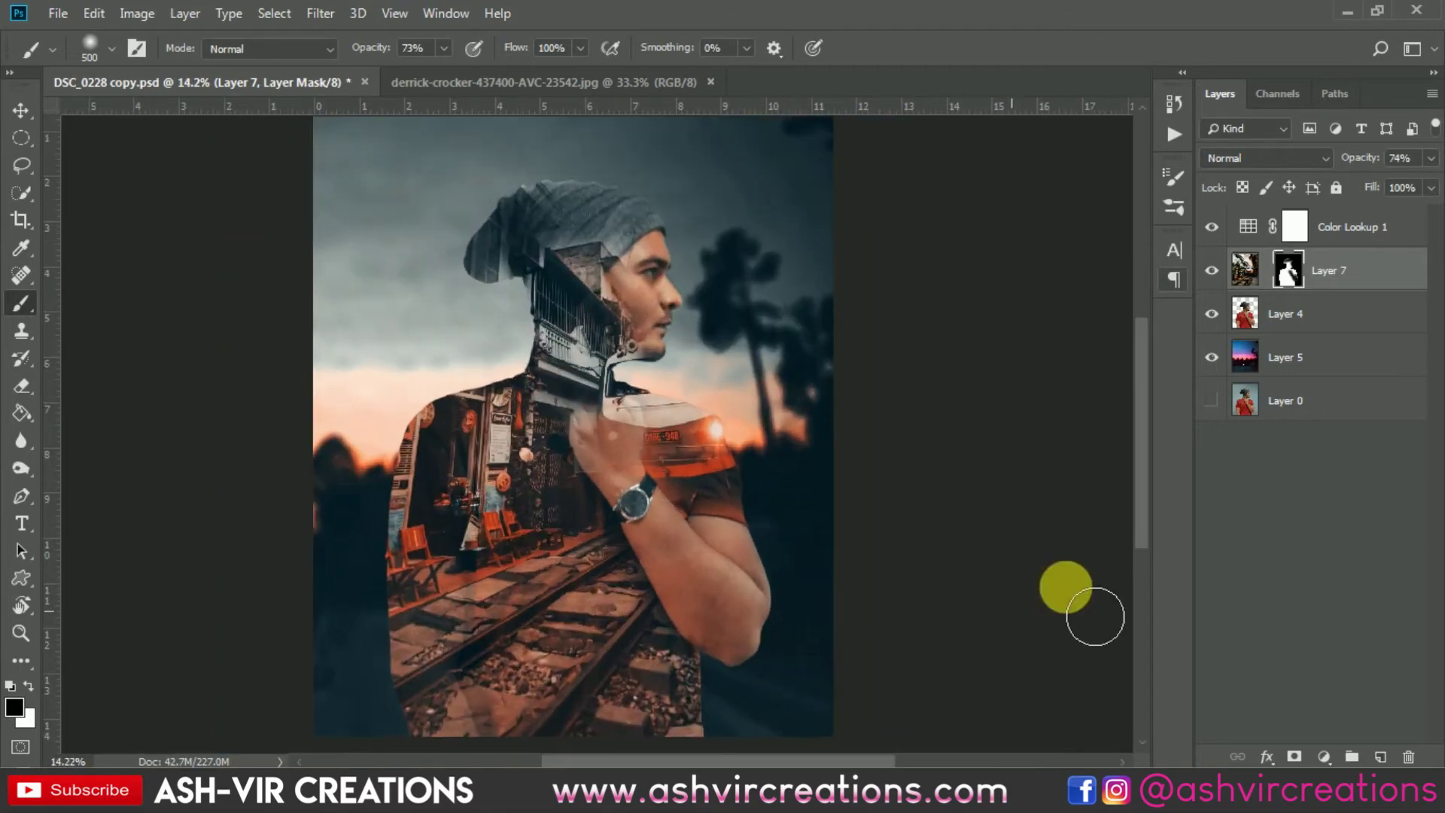
# - Compare the portrait with Layer 7 hidden and shown, and mask the train scene off the lowered arm below the sleeve
pyautogui.click(1244, 278)
pyautogui.click(1213, 271)
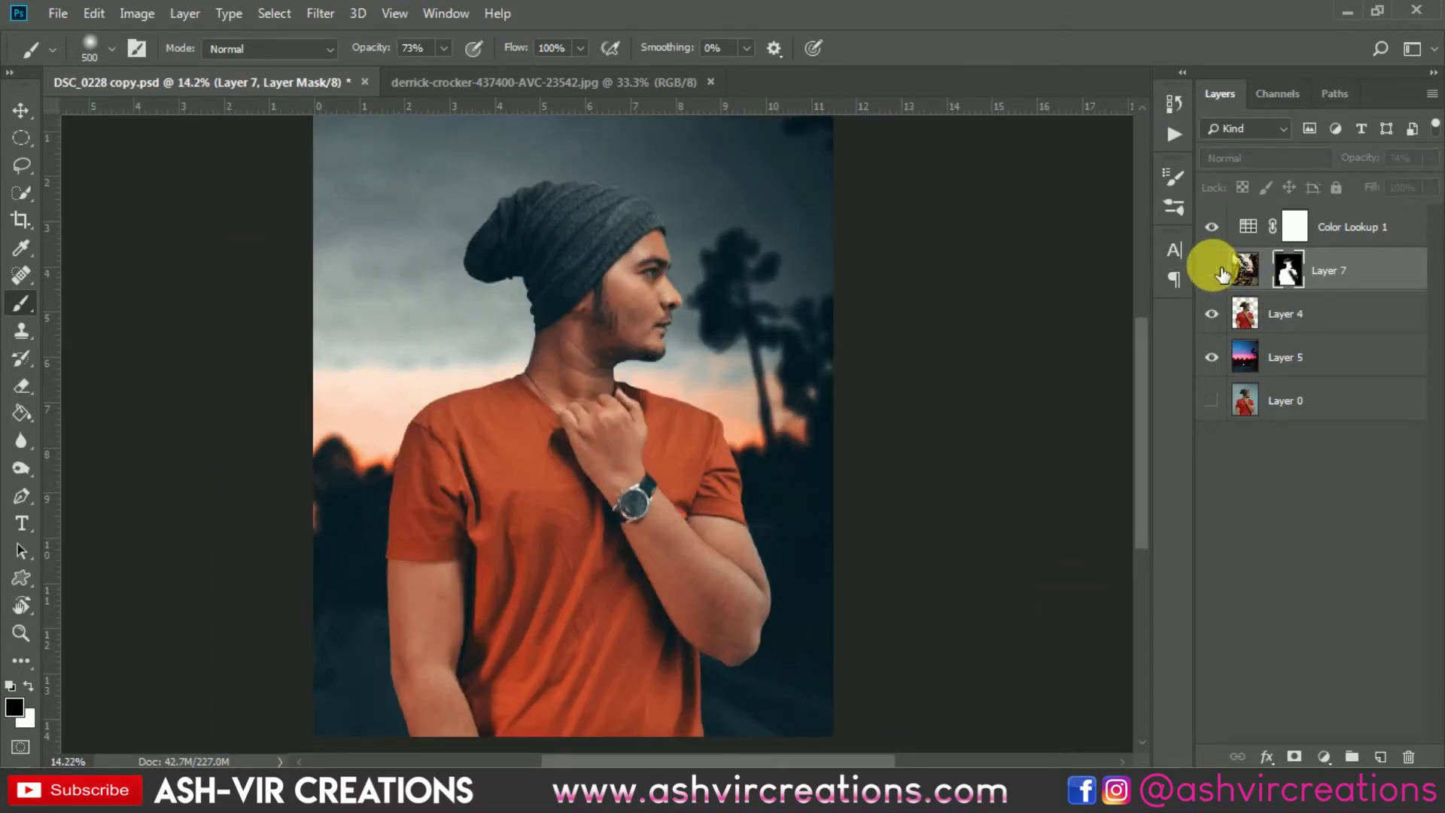
pyautogui.click(1214, 271)
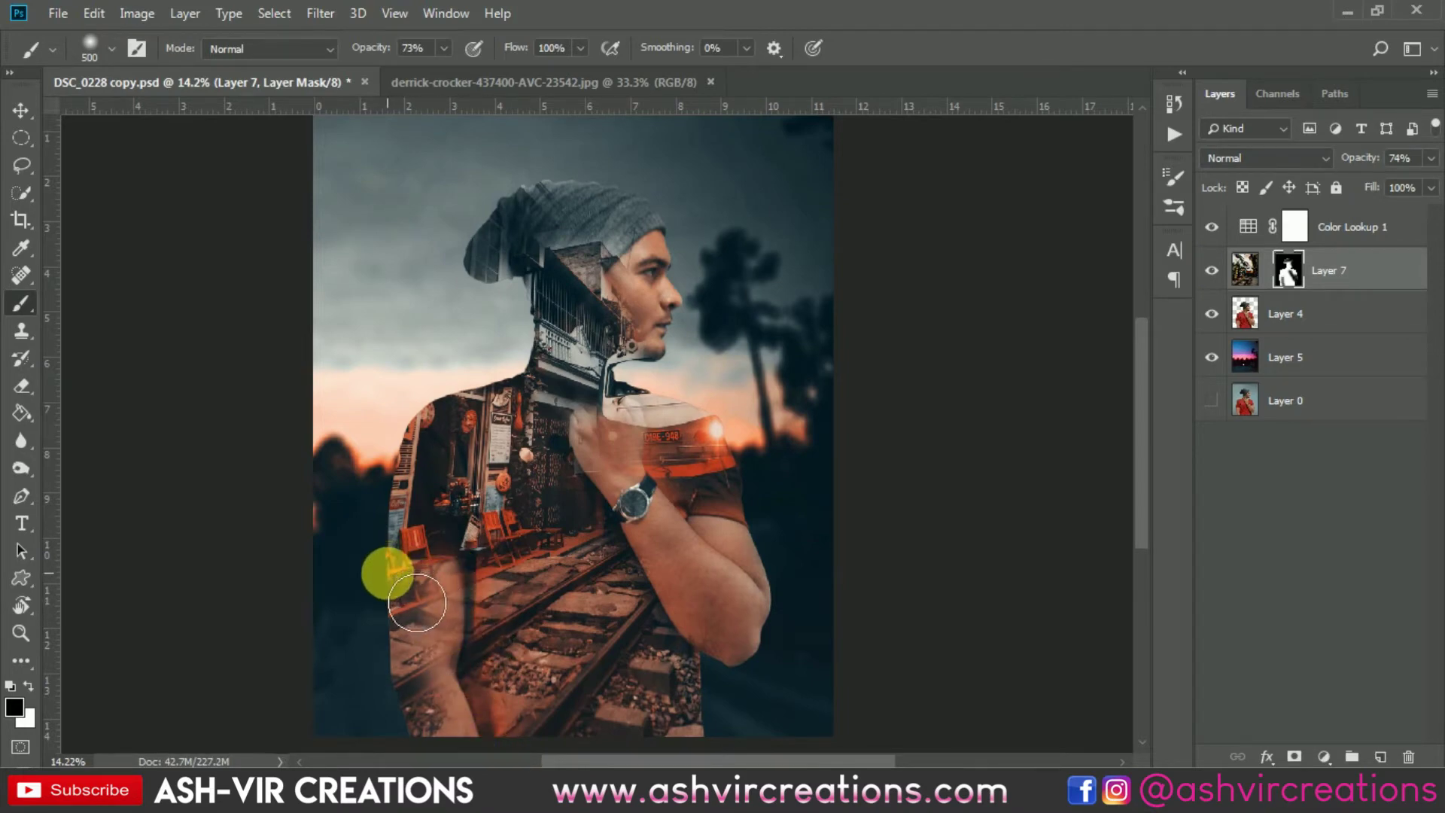
pyautogui.moveTo(417, 602); pyautogui.dragTo(594, 633)
pyautogui.scroll(1, 564, 641)
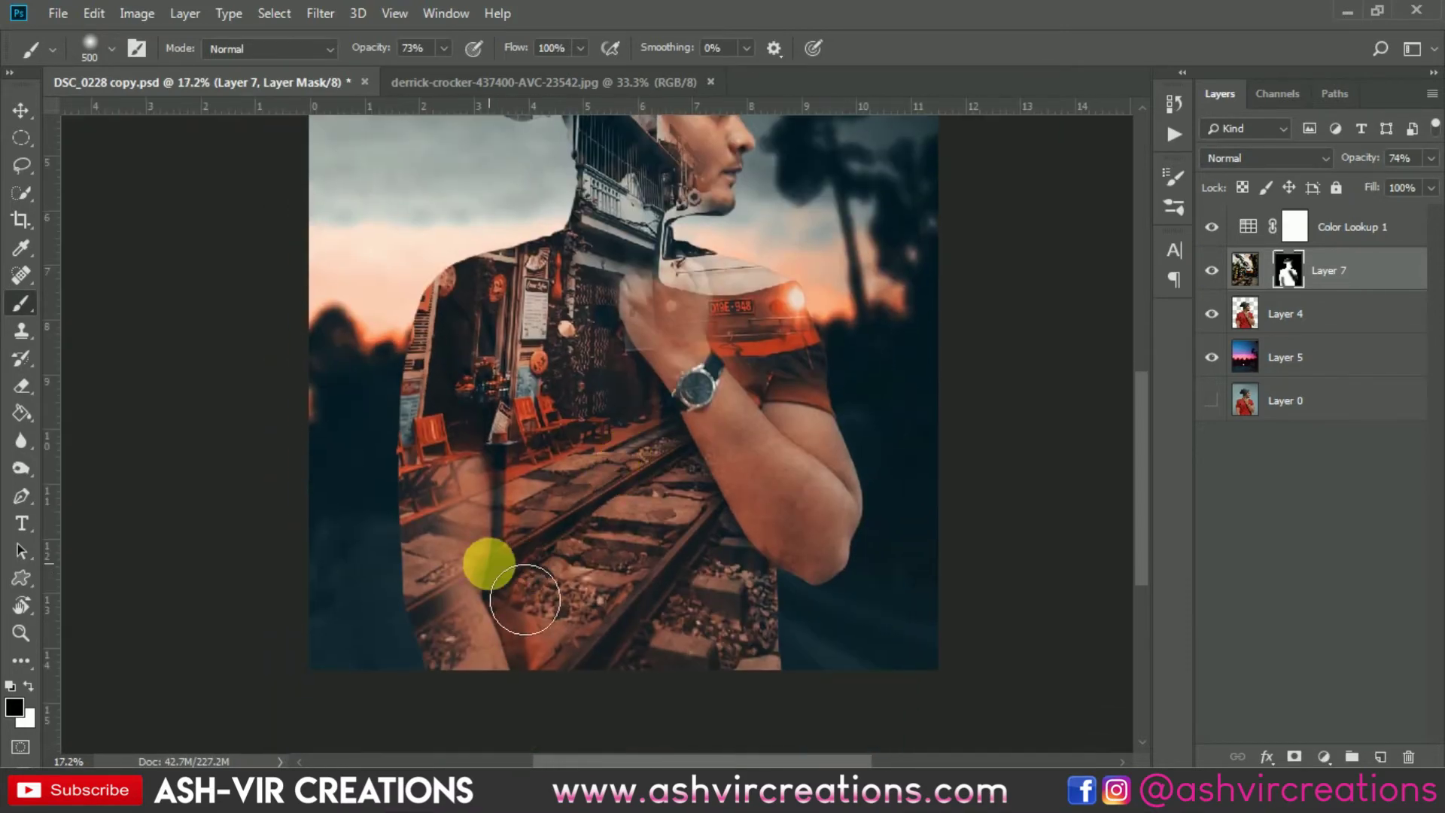
pyautogui.moveTo(442, 645)
pyautogui.mouseDown()
pyautogui.moveTo(471, 517)
pyautogui.moveTo(502, 745)
pyautogui.mouseUp()
pyautogui.scroll(-2, 630, 704)
pyautogui.scroll(1, 711, 688)
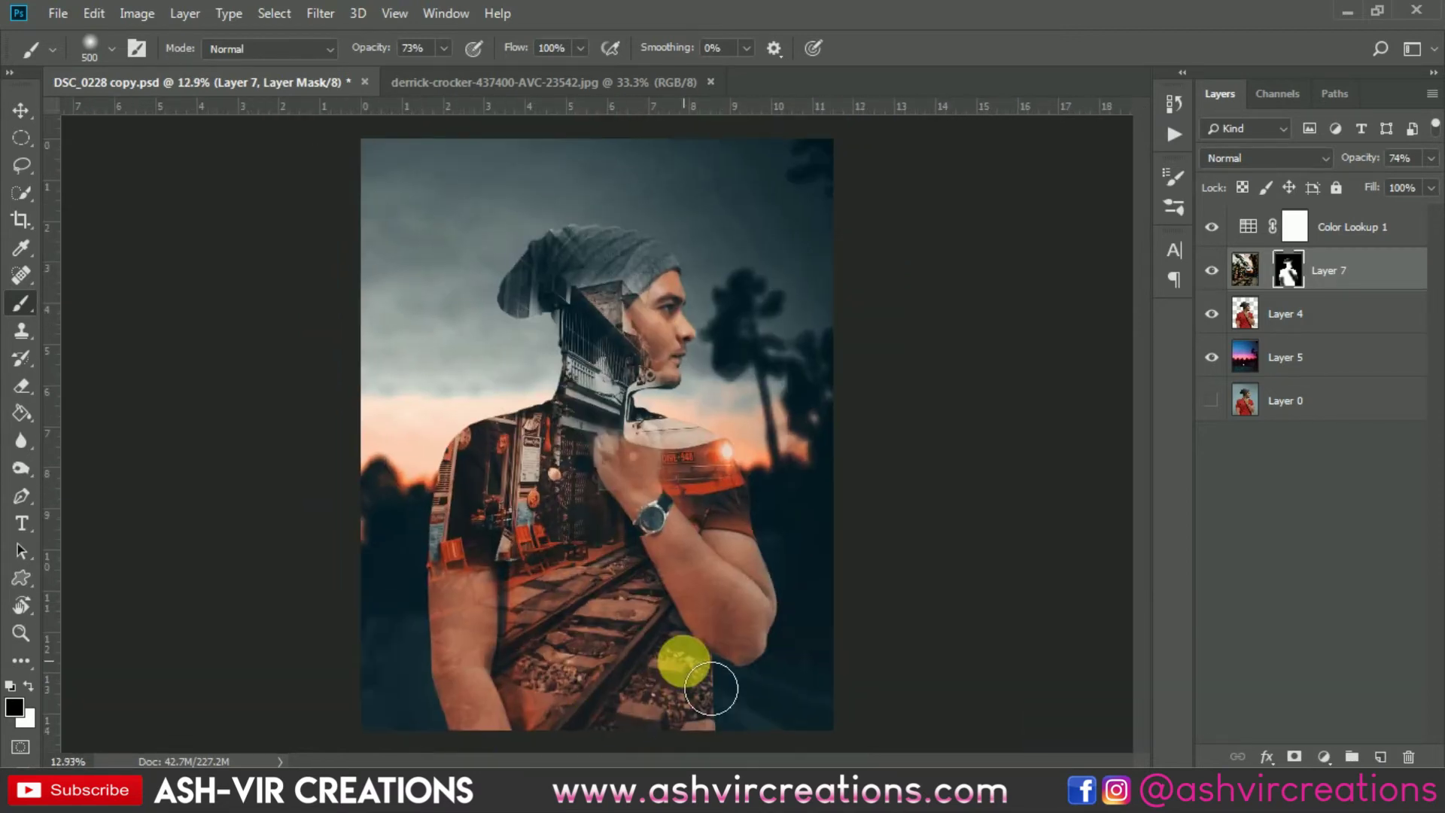
pyautogui.moveTo(692, 688)
pyautogui.mouseDown()
pyautogui.moveTo(529, 676)
pyautogui.moveTo(506, 654)
pyautogui.mouseUp()
pyautogui.scroll(1, 503, 651)
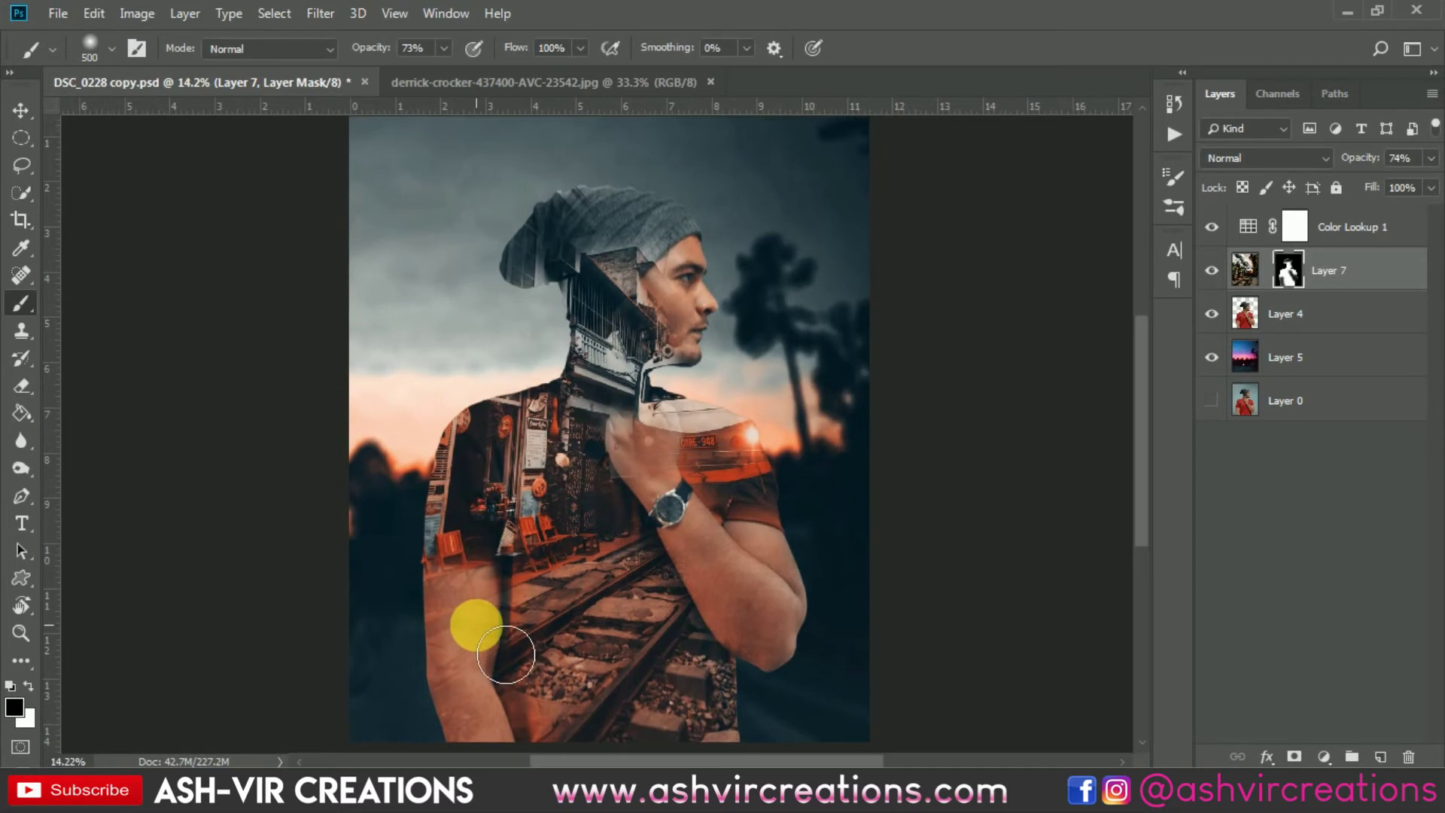
pyautogui.moveTo(511, 600)
pyautogui.mouseDown()
pyautogui.moveTo(445, 625)
pyautogui.moveTo(493, 615)
pyautogui.mouseUp()
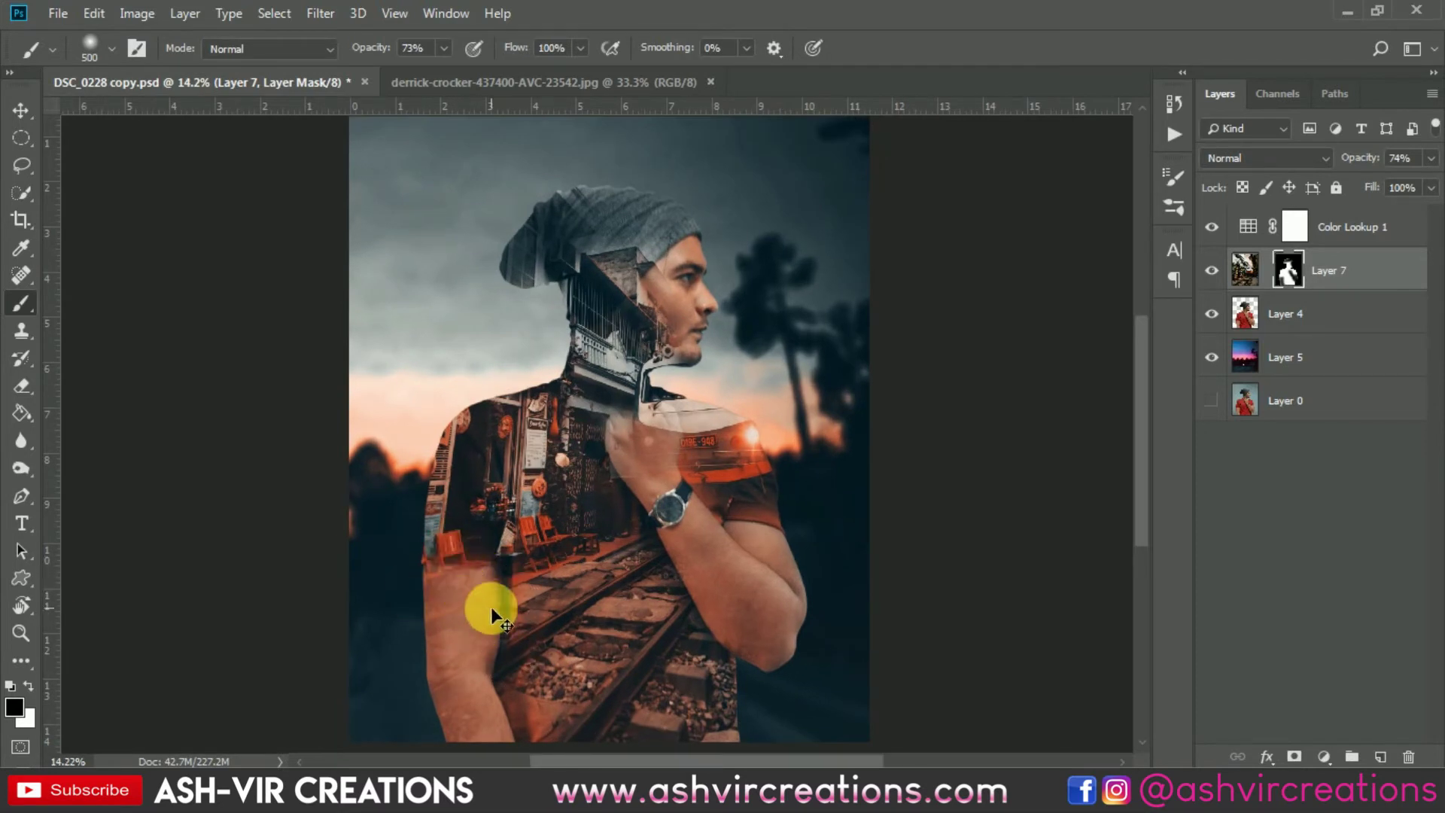
# - Paint black on Layer 7's mask over the raised hand and wrist, and compare the result with Layer 7 hidden and shown
pyautogui.scroll(2, 700, 557)
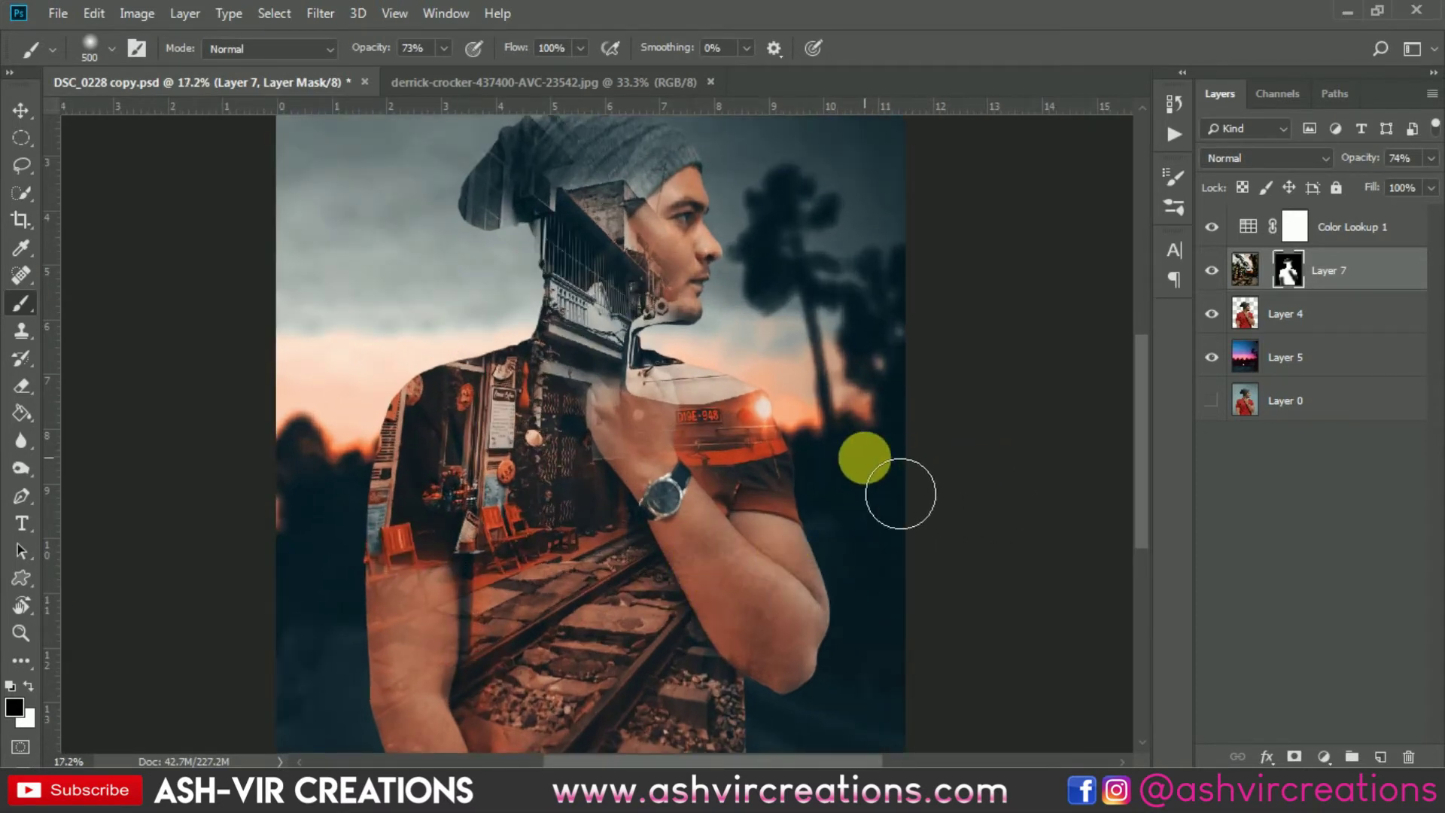
pyautogui.scroll(1, 866, 481)
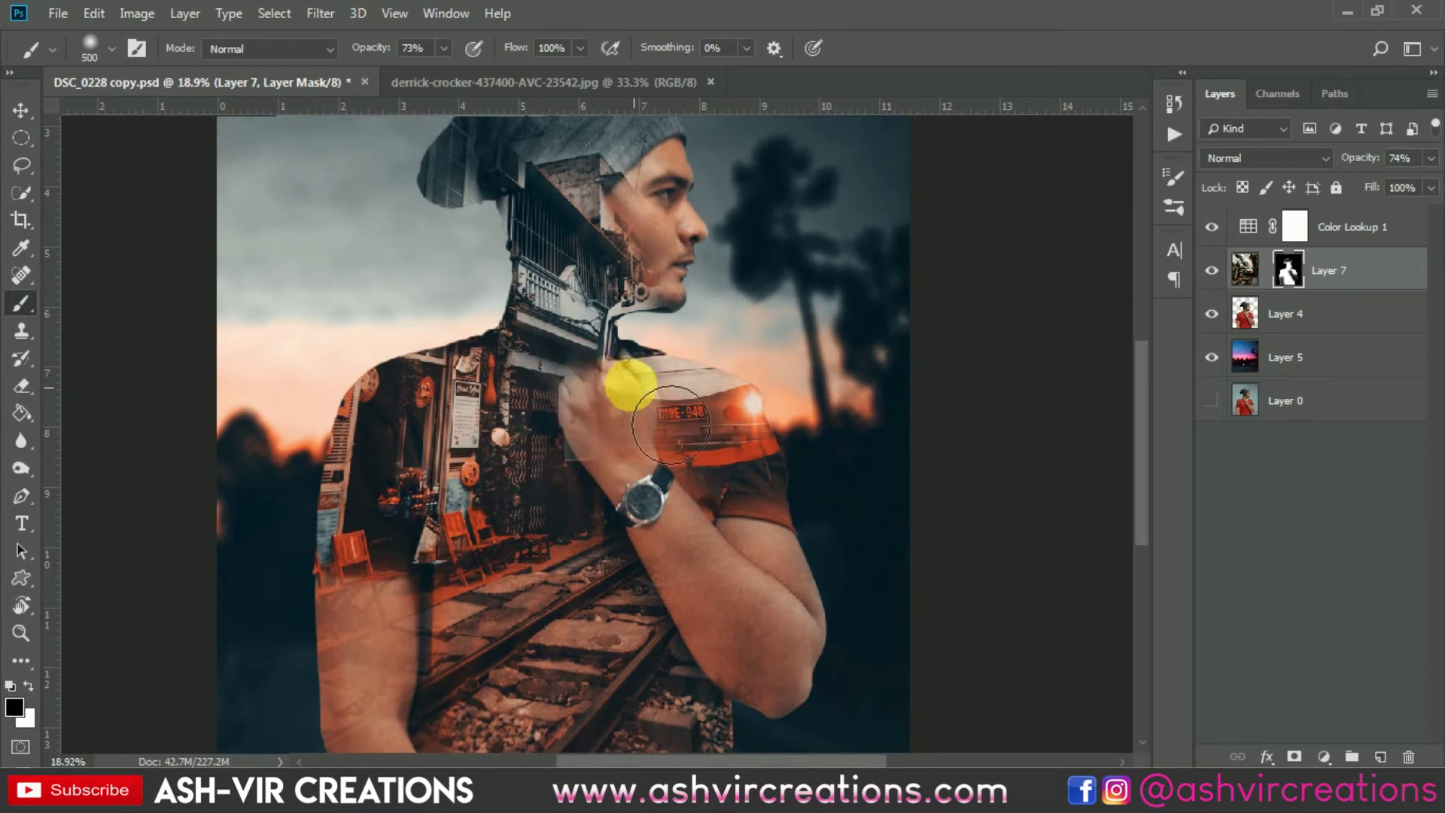
pyautogui.moveTo(670, 425)
pyautogui.mouseDown()
pyautogui.moveTo(645, 450)
pyautogui.moveTo(627, 450)
pyautogui.moveTo(618, 428)
pyautogui.mouseUp()
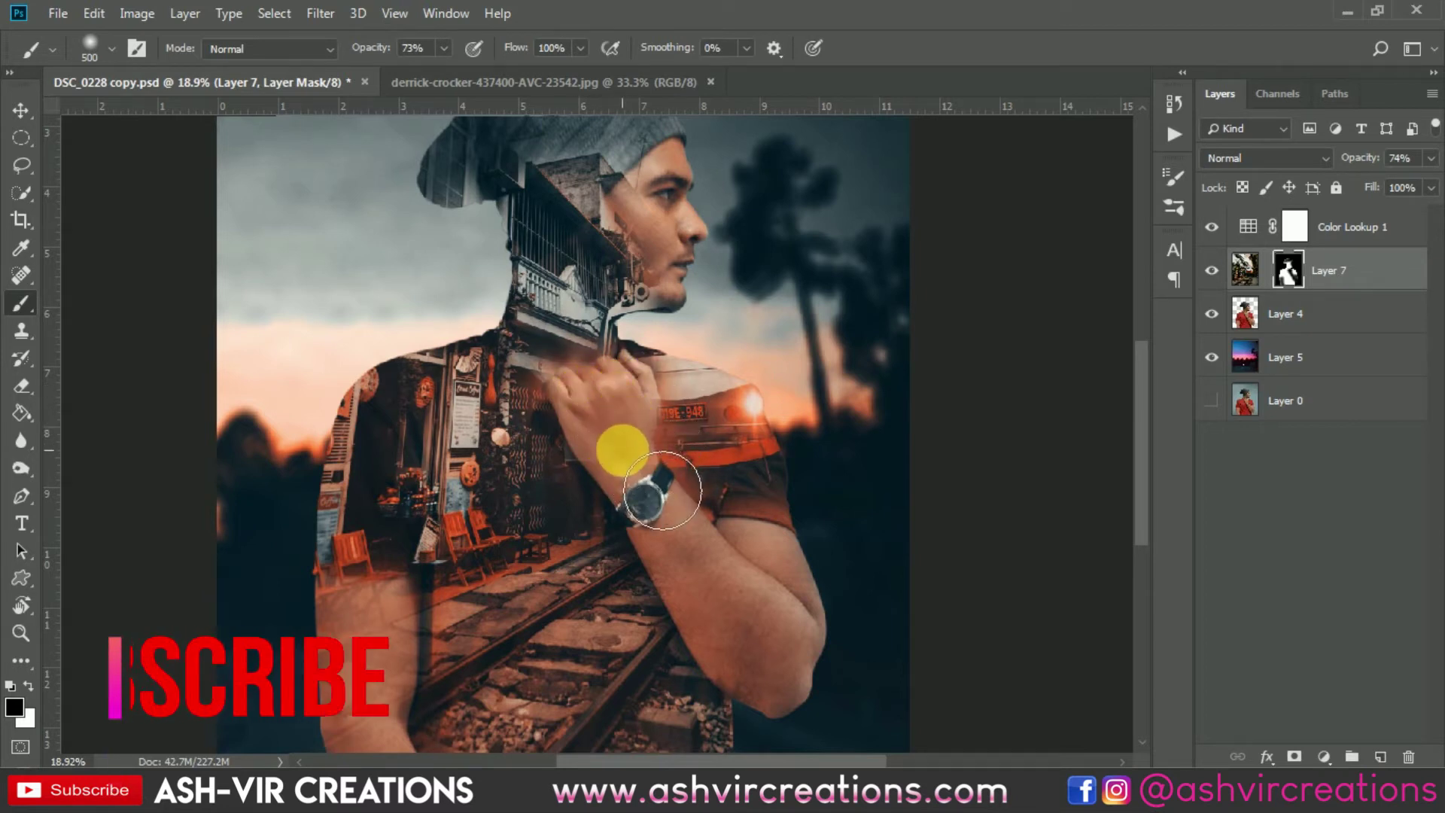
pyautogui.click(694, 489)
pyautogui.moveTo(650, 447)
pyautogui.mouseDown()
pyautogui.moveTo(679, 530)
pyautogui.moveTo(790, 670)
pyautogui.moveTo(802, 708)
pyautogui.mouseUp()
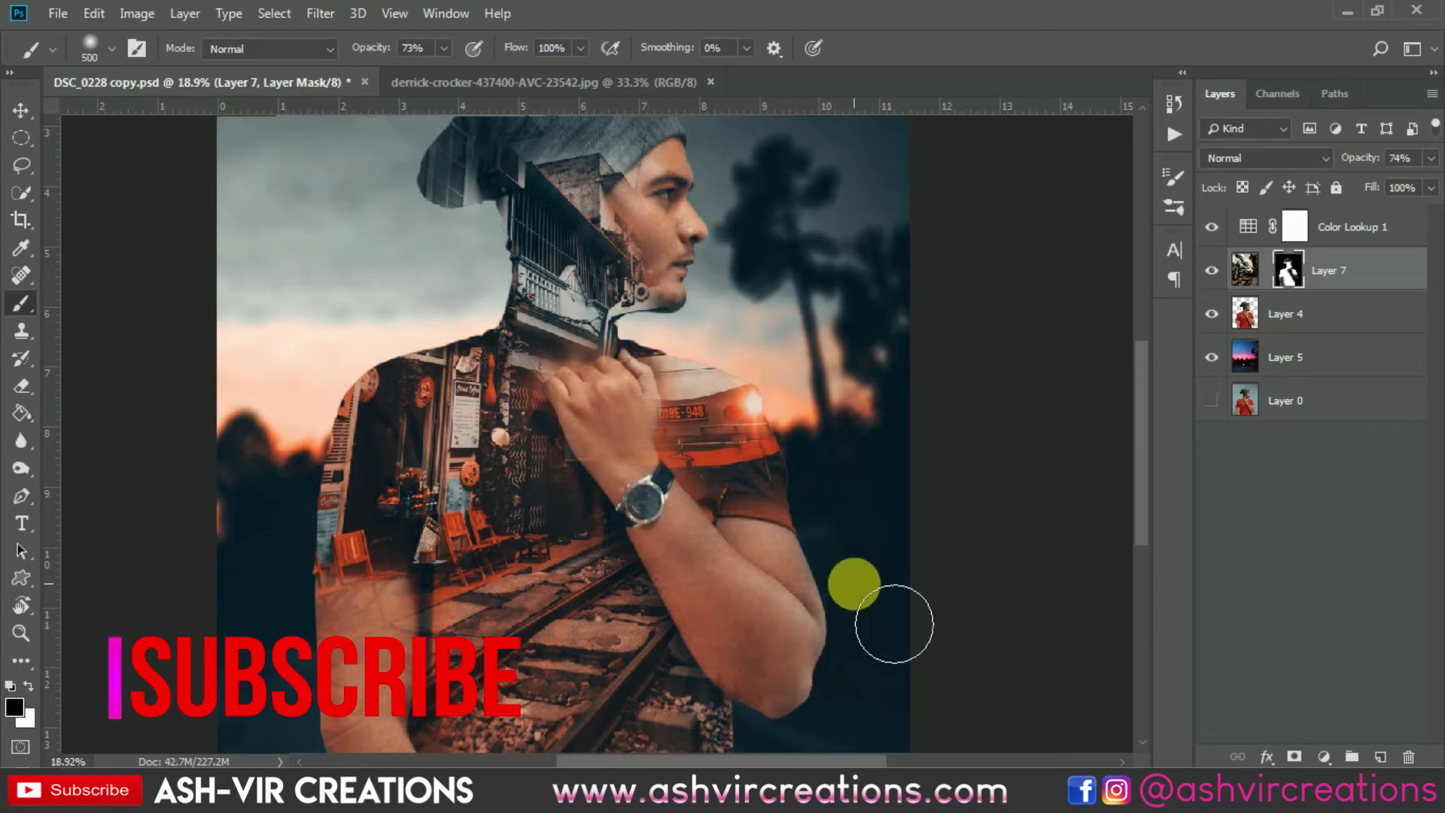
pyautogui.scroll(-1, 842, 531)
pyautogui.scroll(-2, 753, 280)
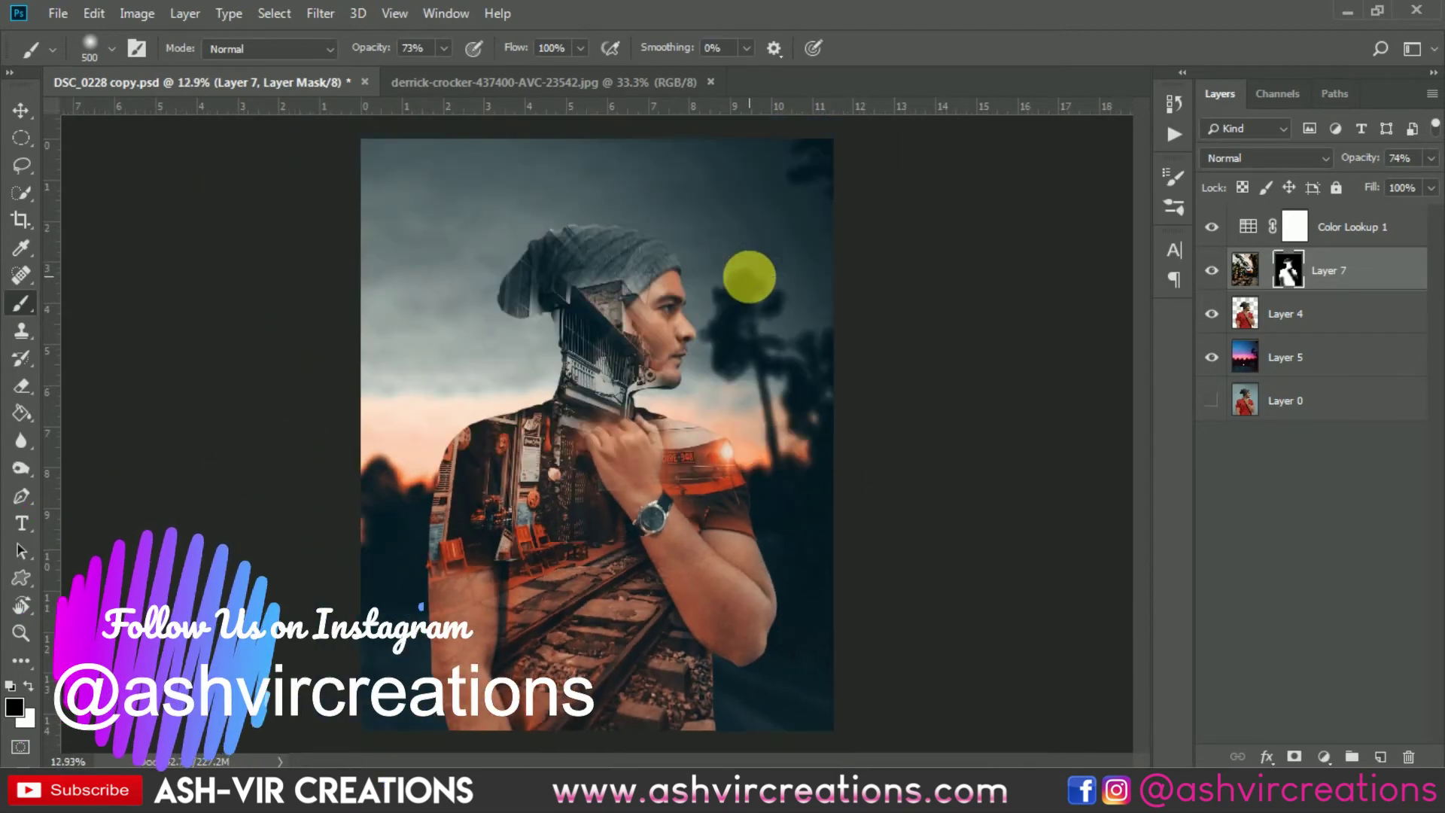
pyautogui.click(1214, 271)
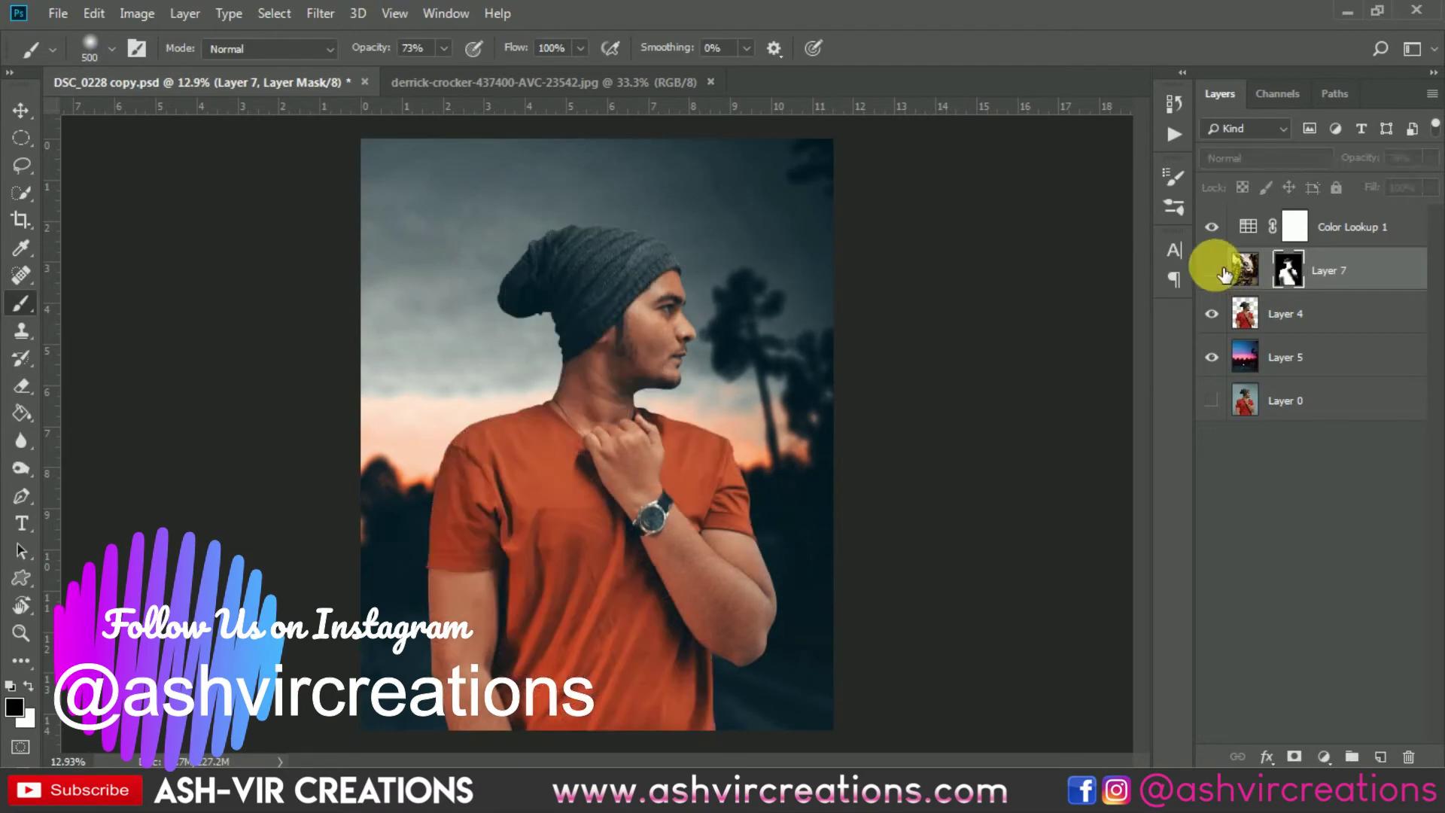
pyautogui.click(1214, 270)
pyautogui.click(1213, 270)
pyautogui.click(1213, 271)
# - Reduce the brush to 200–250 px and paint the train scene off the man's cheek and eye area on Layer 7's mask
pyautogui.scroll(4, 844, 265)
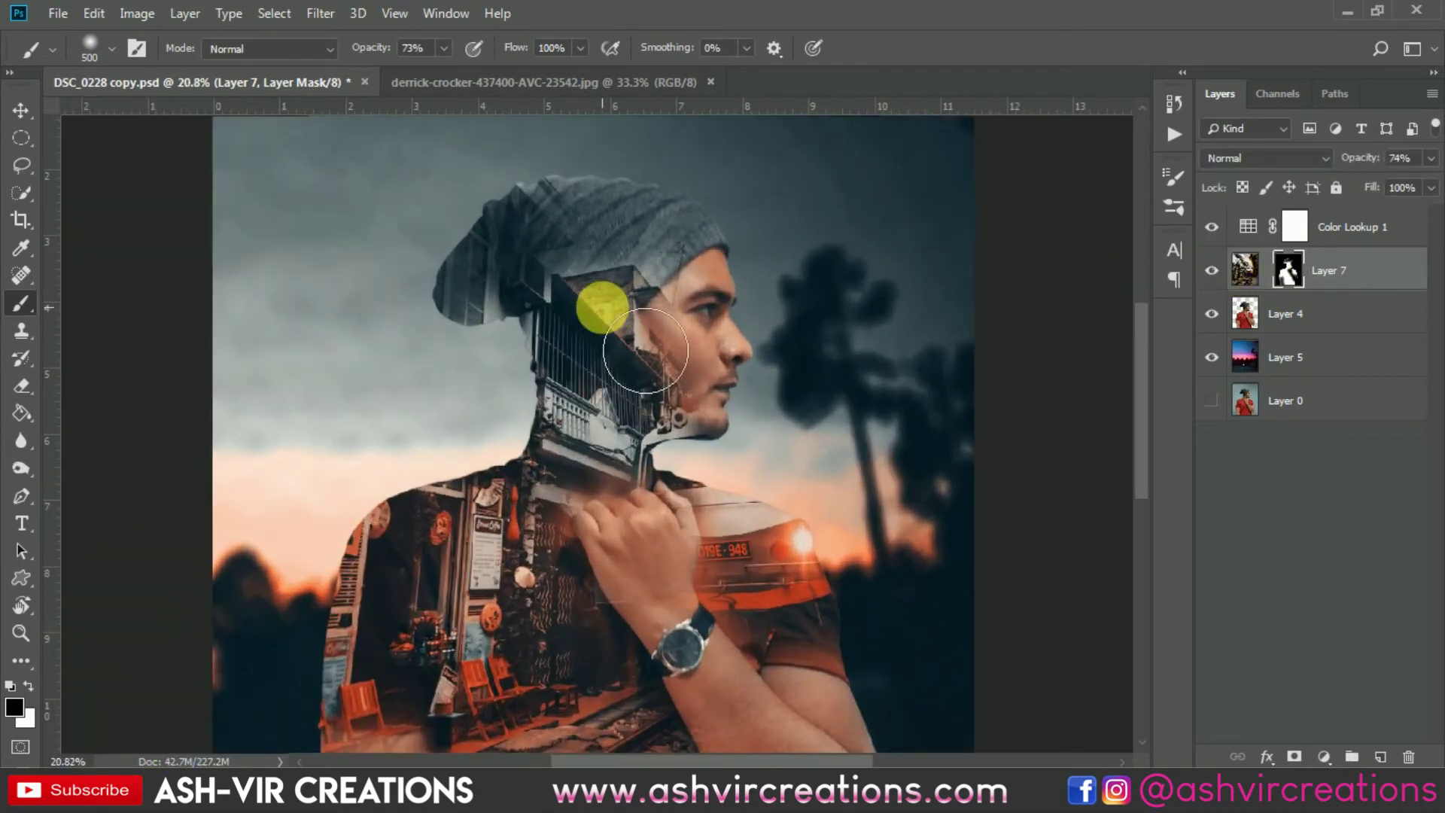
pyautogui.press('[')
pyautogui.press('[')
pyautogui.press('[')
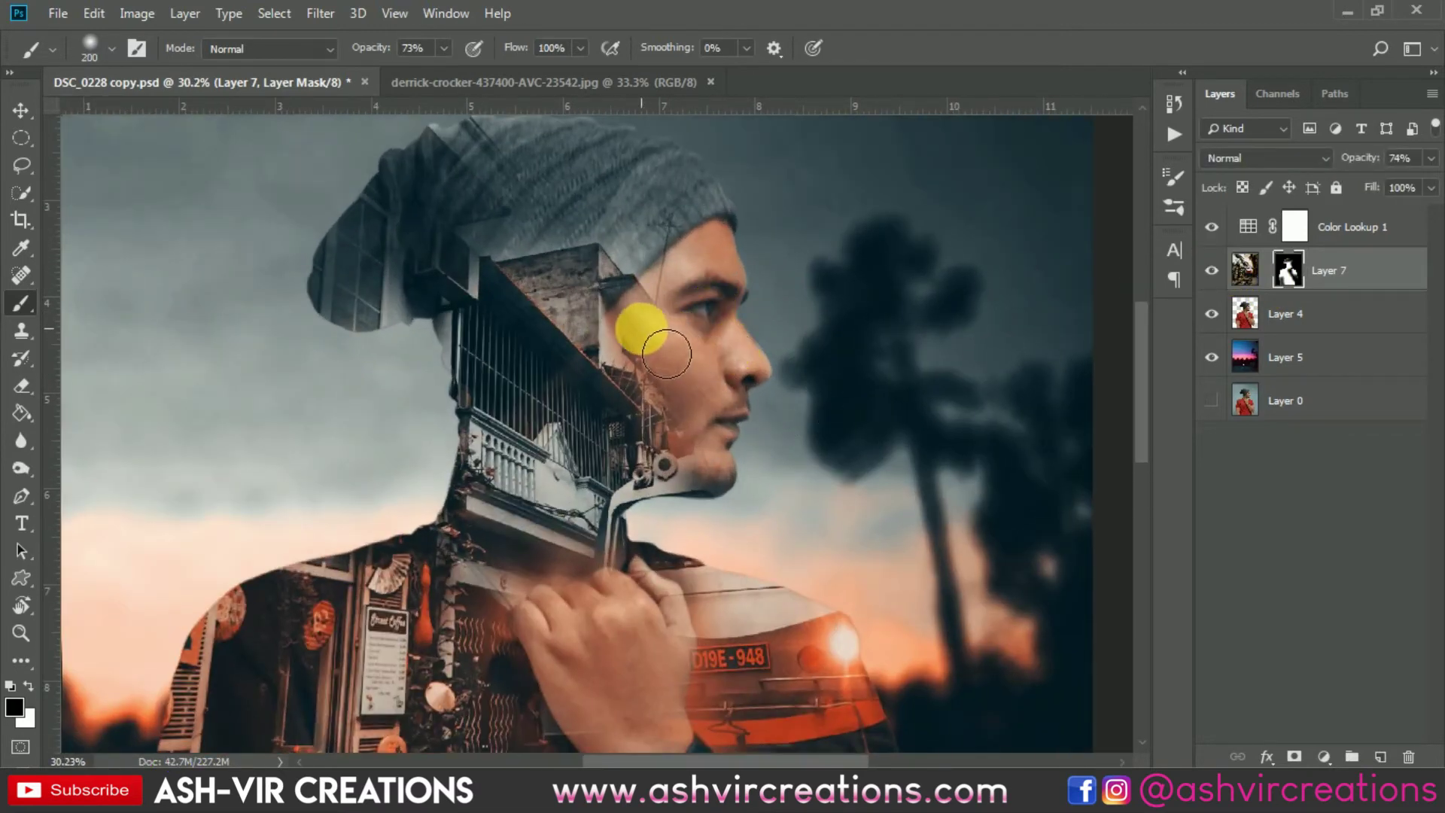
pyautogui.moveTo(676, 326); pyautogui.dragTo(715, 371)
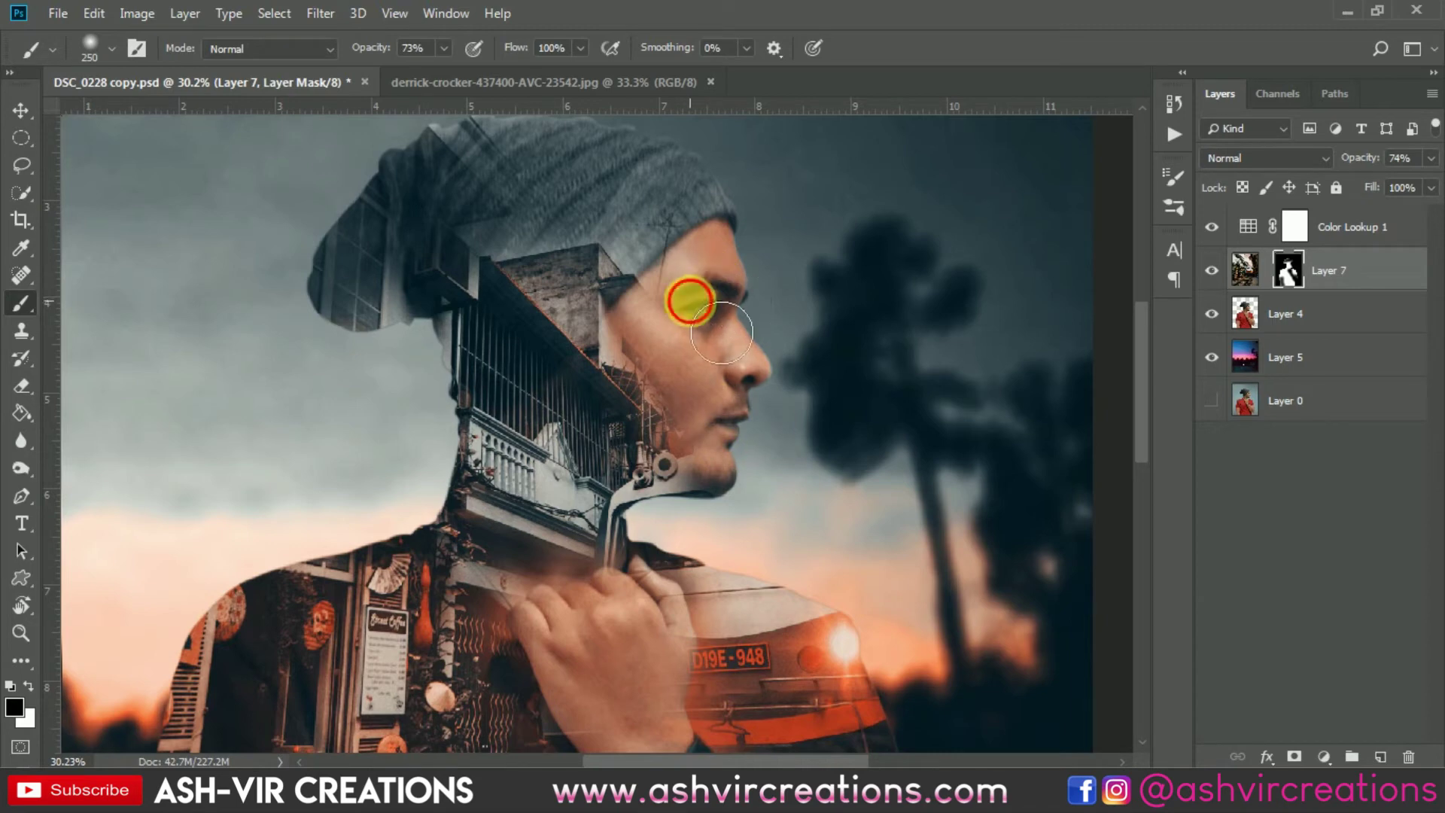
pyautogui.moveTo(690, 301); pyautogui.dragTo(677, 319)
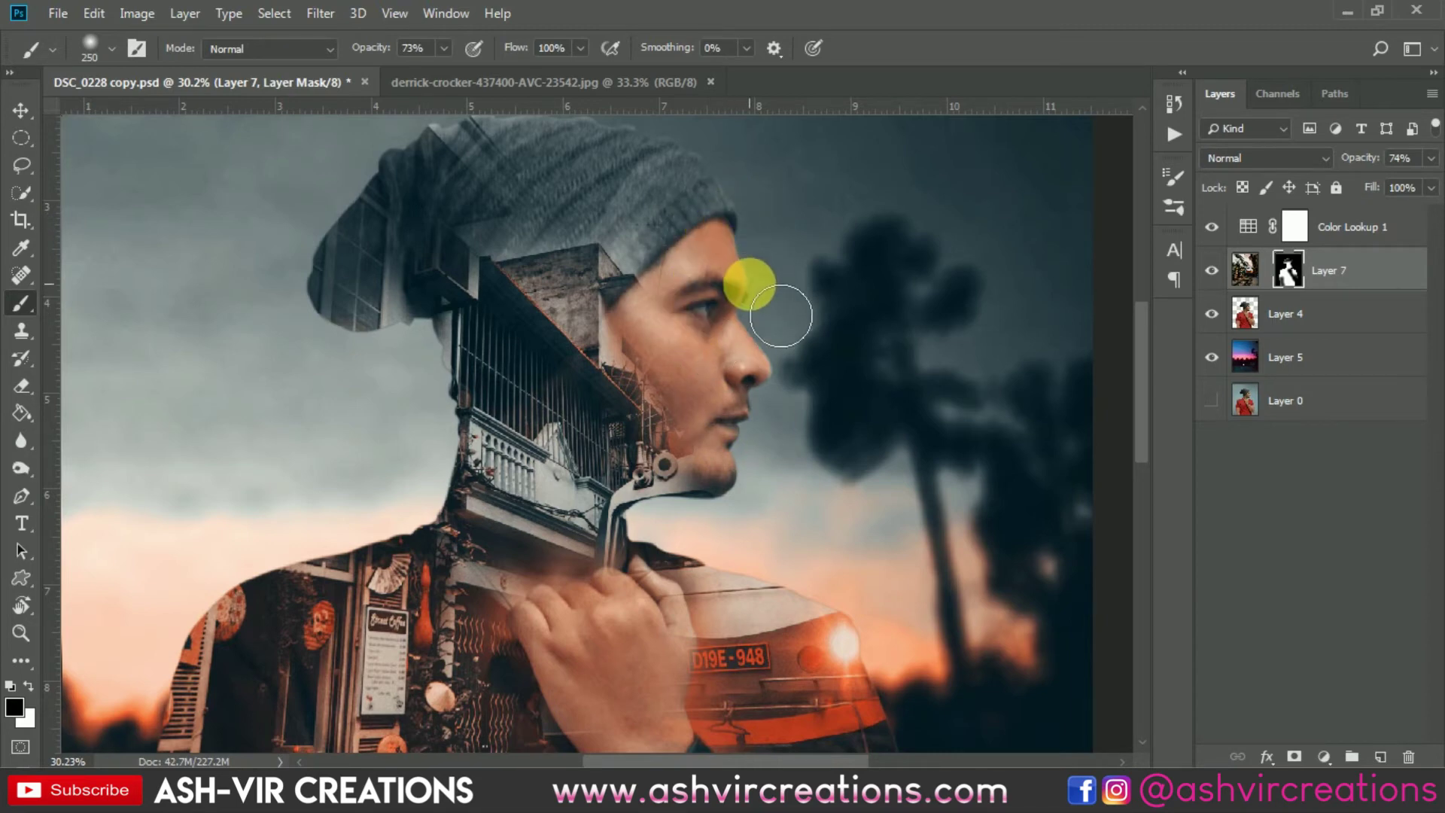
# - Hide Layer 7 and make Layer 4 the active layer
pyautogui.scroll(-5, 780, 316)
pyautogui.click(1227, 272)
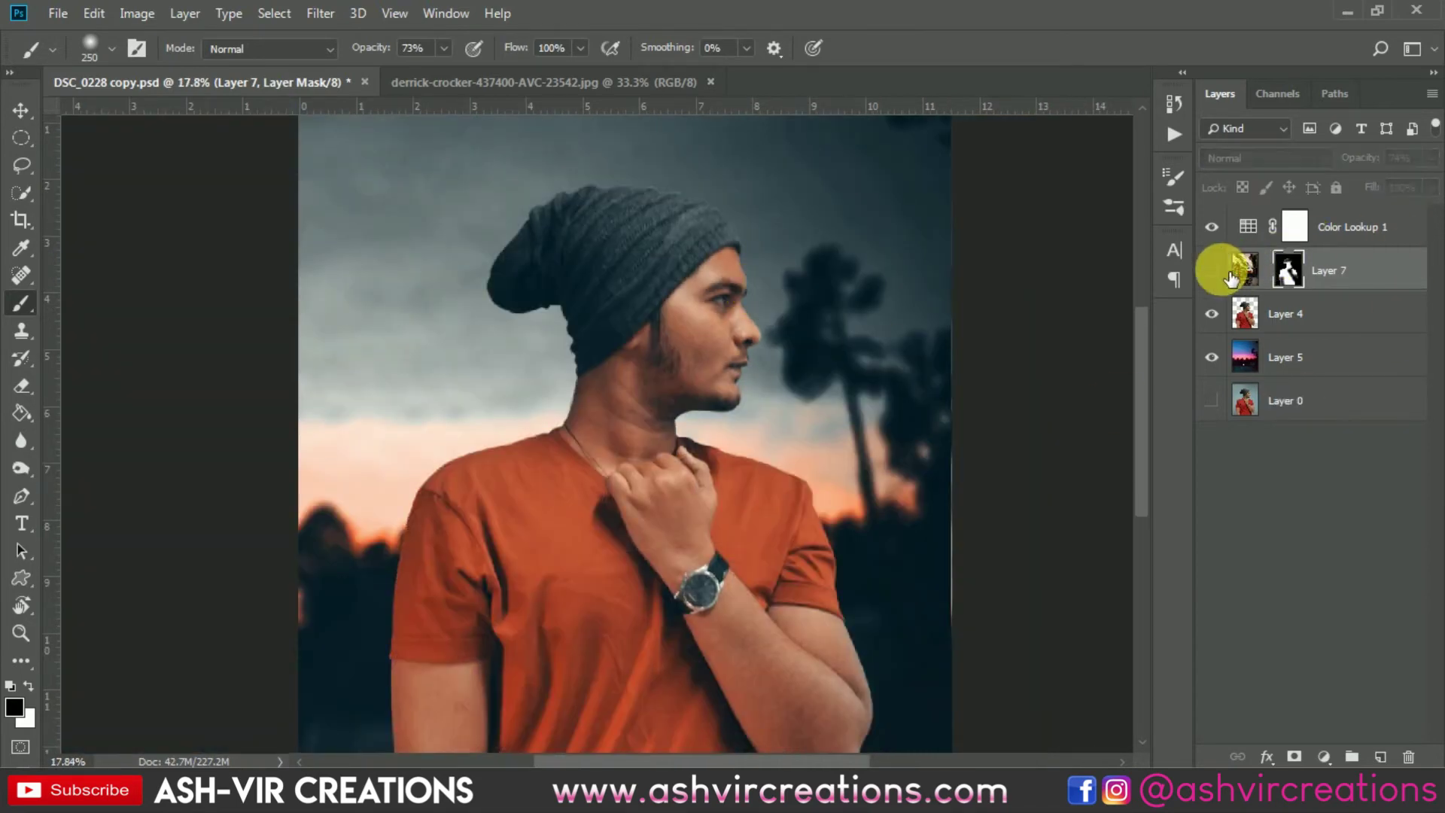
pyautogui.scroll(2, 723, 410)
pyautogui.click(1347, 314)
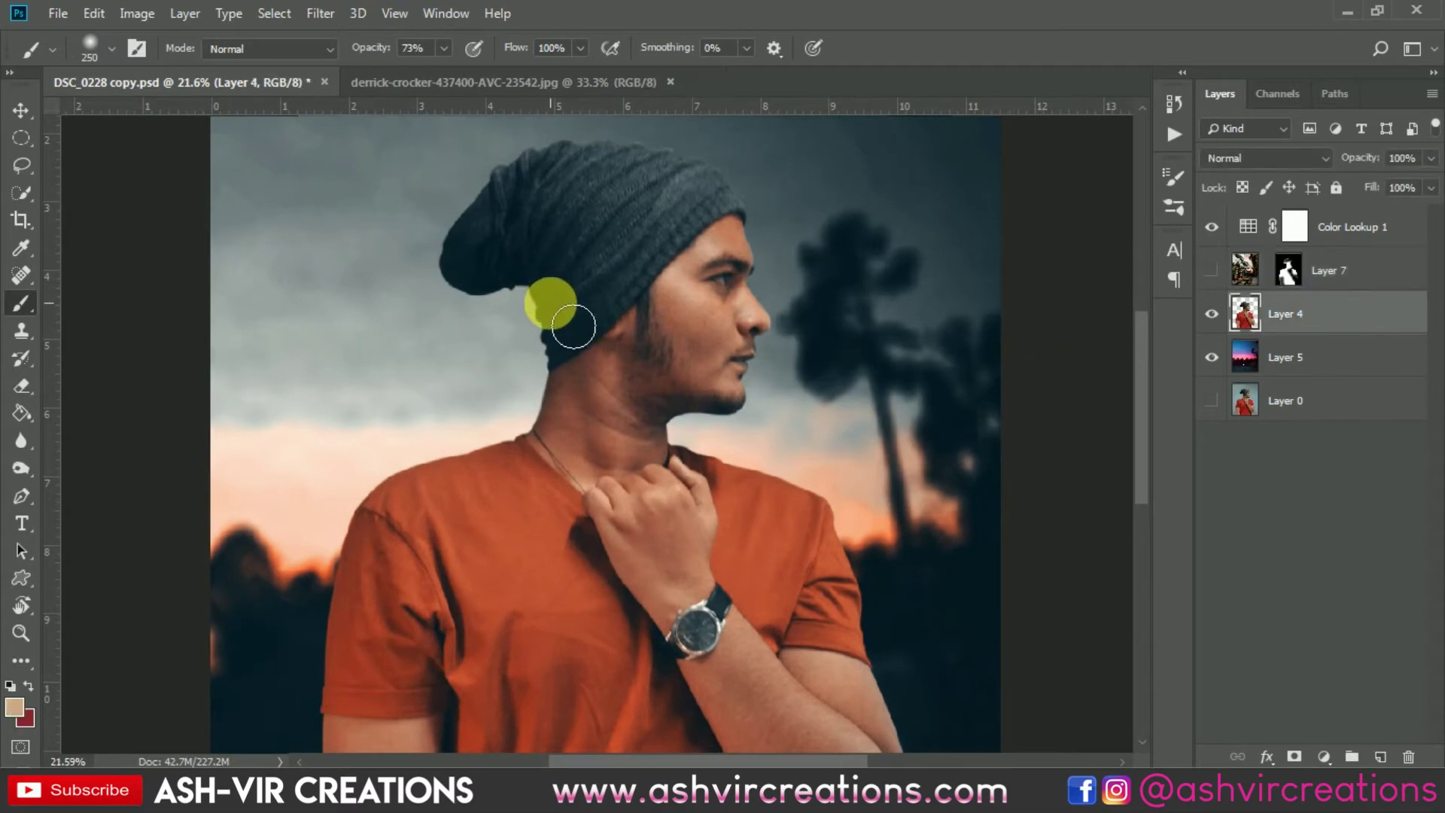
# - Select the picture with the Rectangular Marquee tool, leaving out a narrow strip along its left edge
pyautogui.rightClick(21, 300)
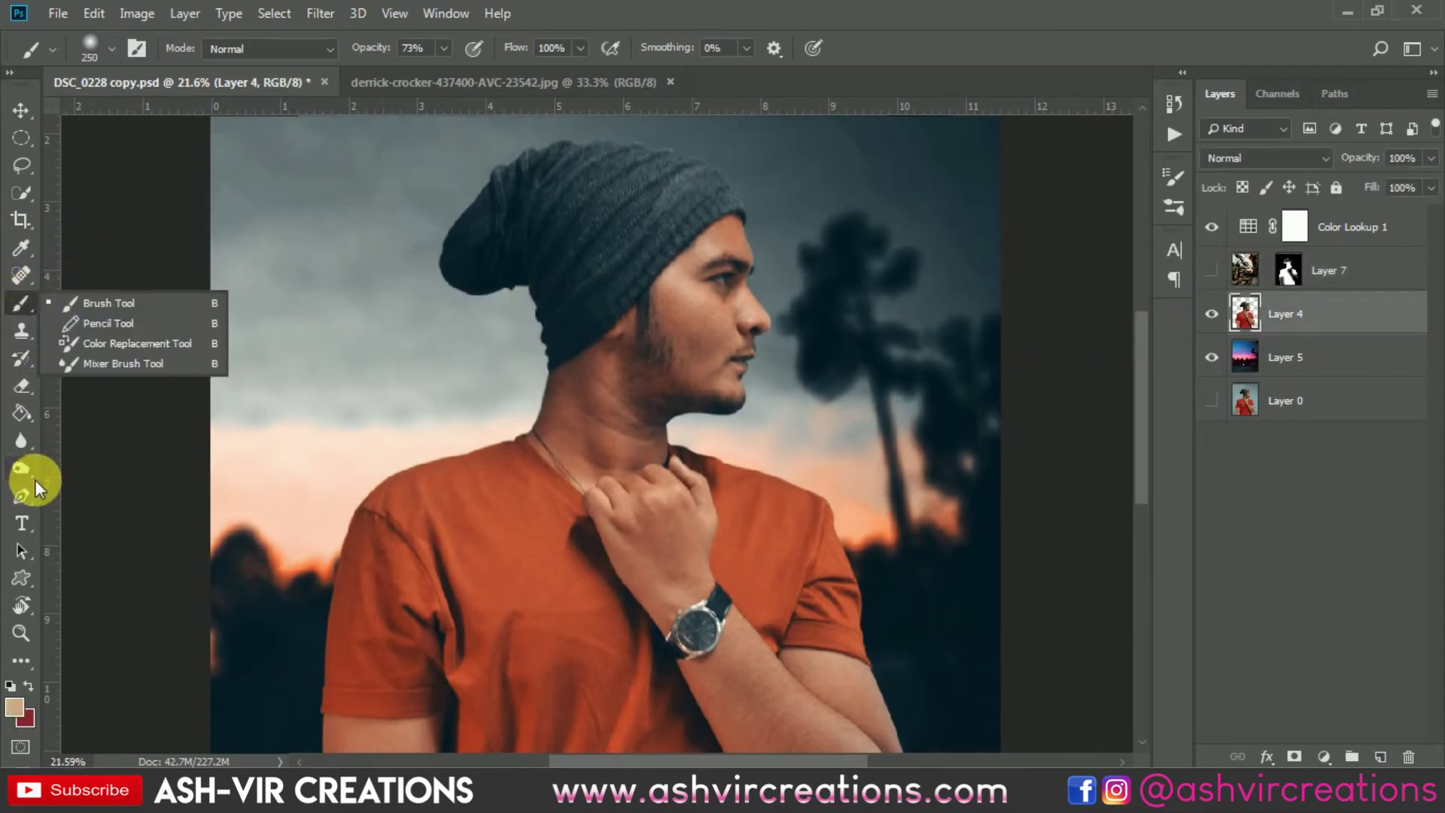
pyautogui.rightClick(19, 138)
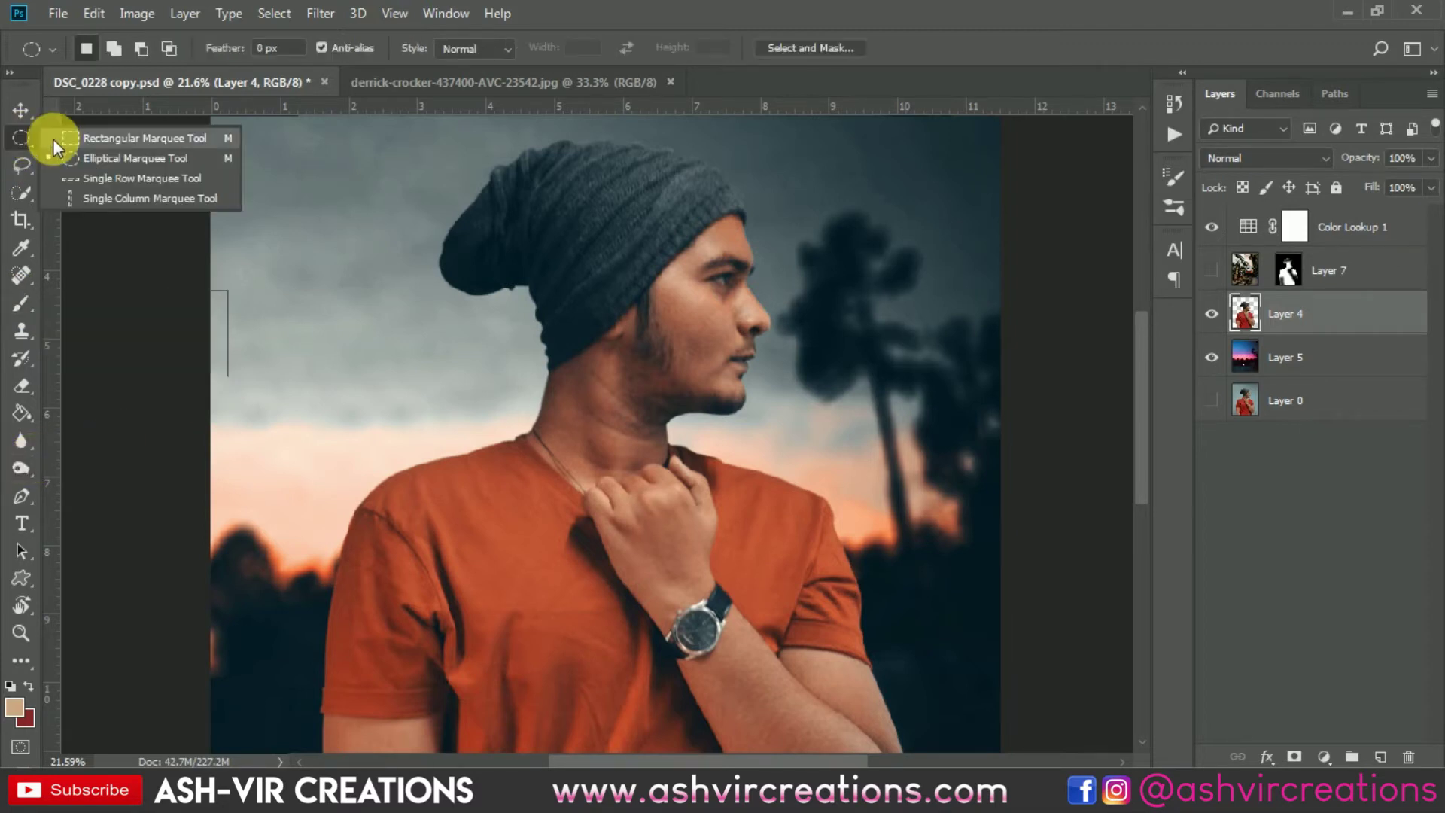
pyautogui.click(57, 138)
pyautogui.scroll(-6, 339, 364)
pyautogui.moveTo(417, 176); pyautogui.dragTo(435, 362)
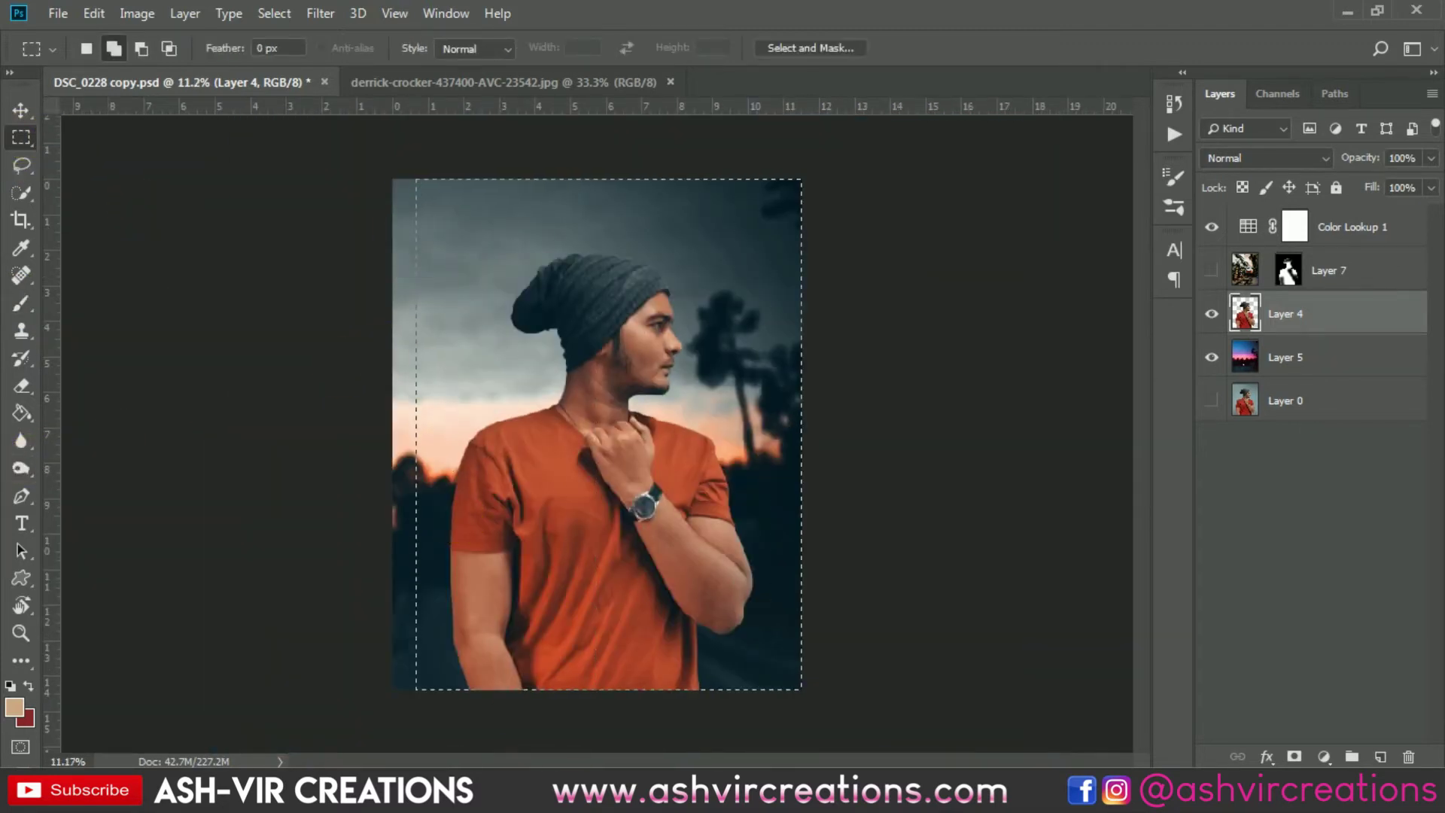
# - Add a new layer above Layer 4, fill the selection with 50% Gray and set its blending mode to Overlay
pyautogui.click(1380, 756)
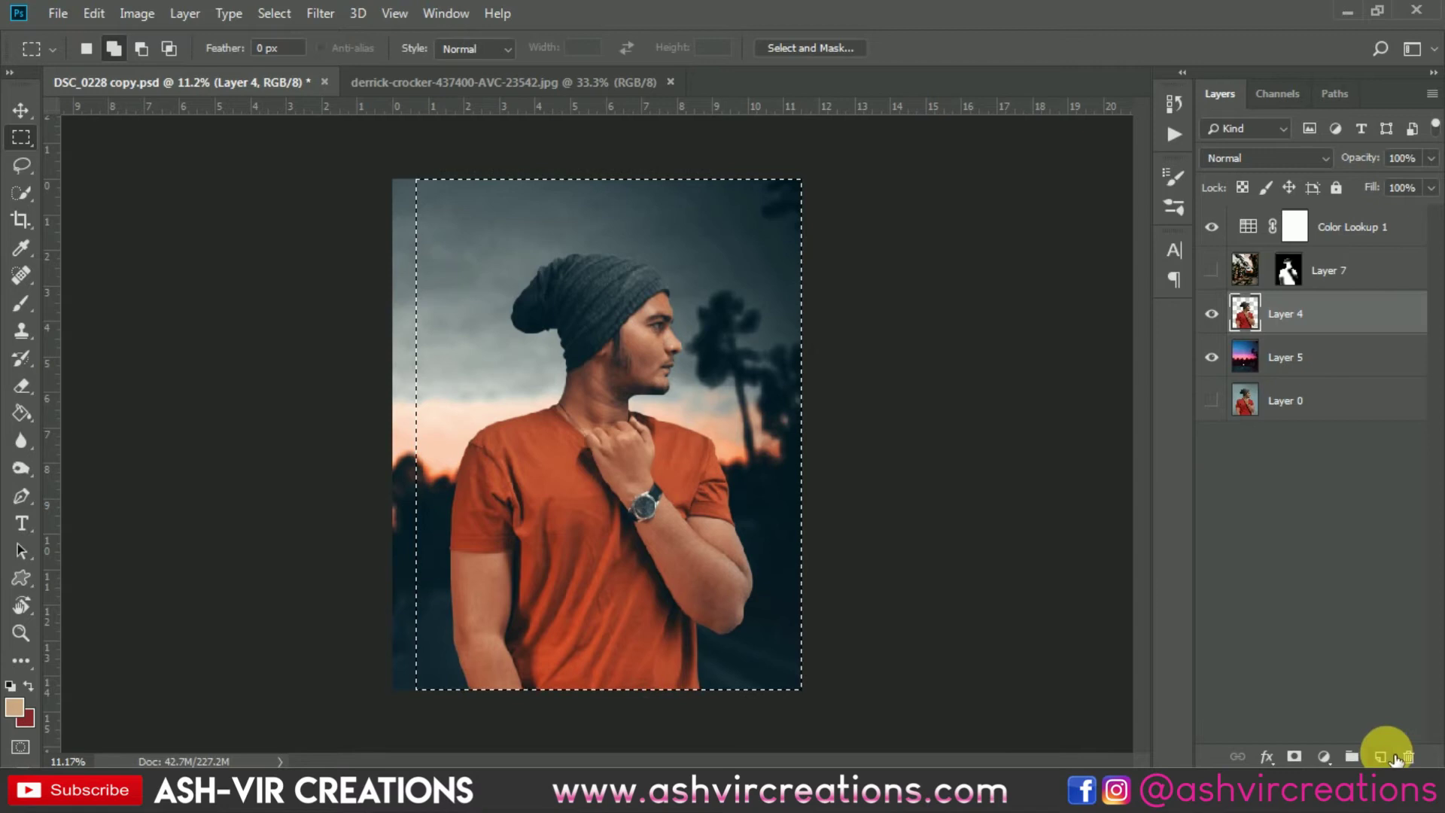
pyautogui.rightClick(620, 403)
pyautogui.click(641, 265)
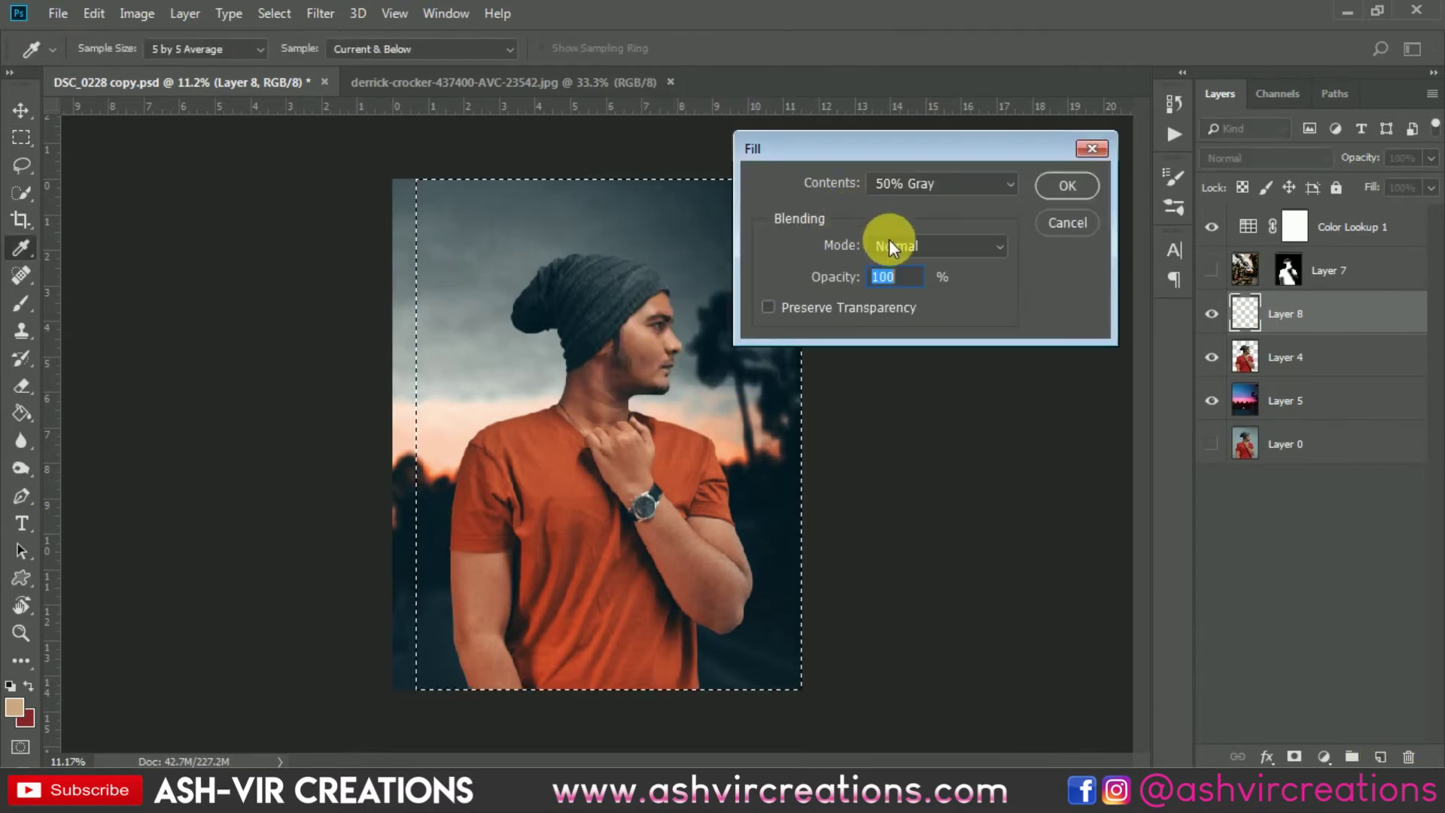
pyautogui.click(1053, 191)
pyautogui.click(1254, 155)
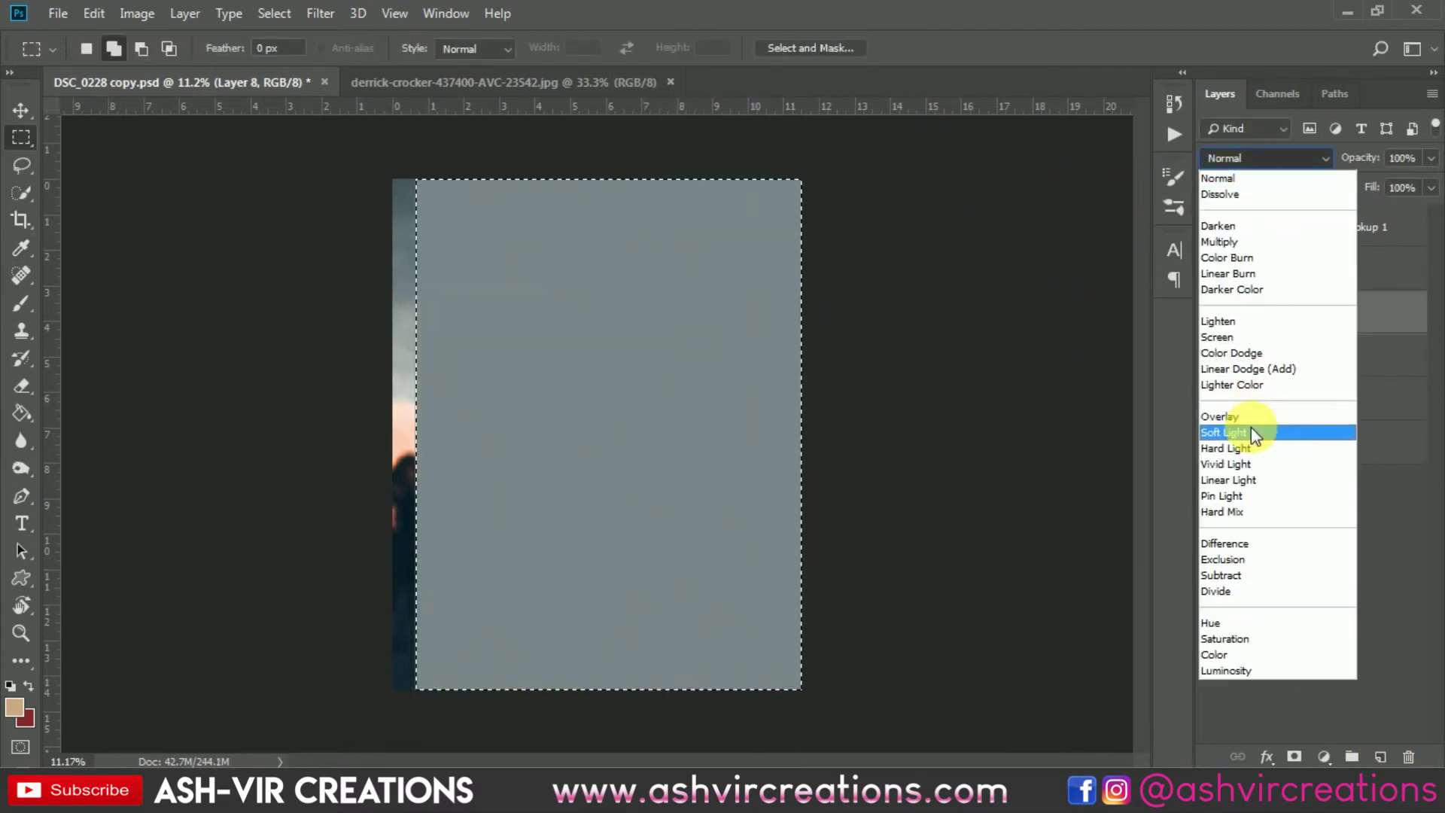
pyautogui.click(1249, 415)
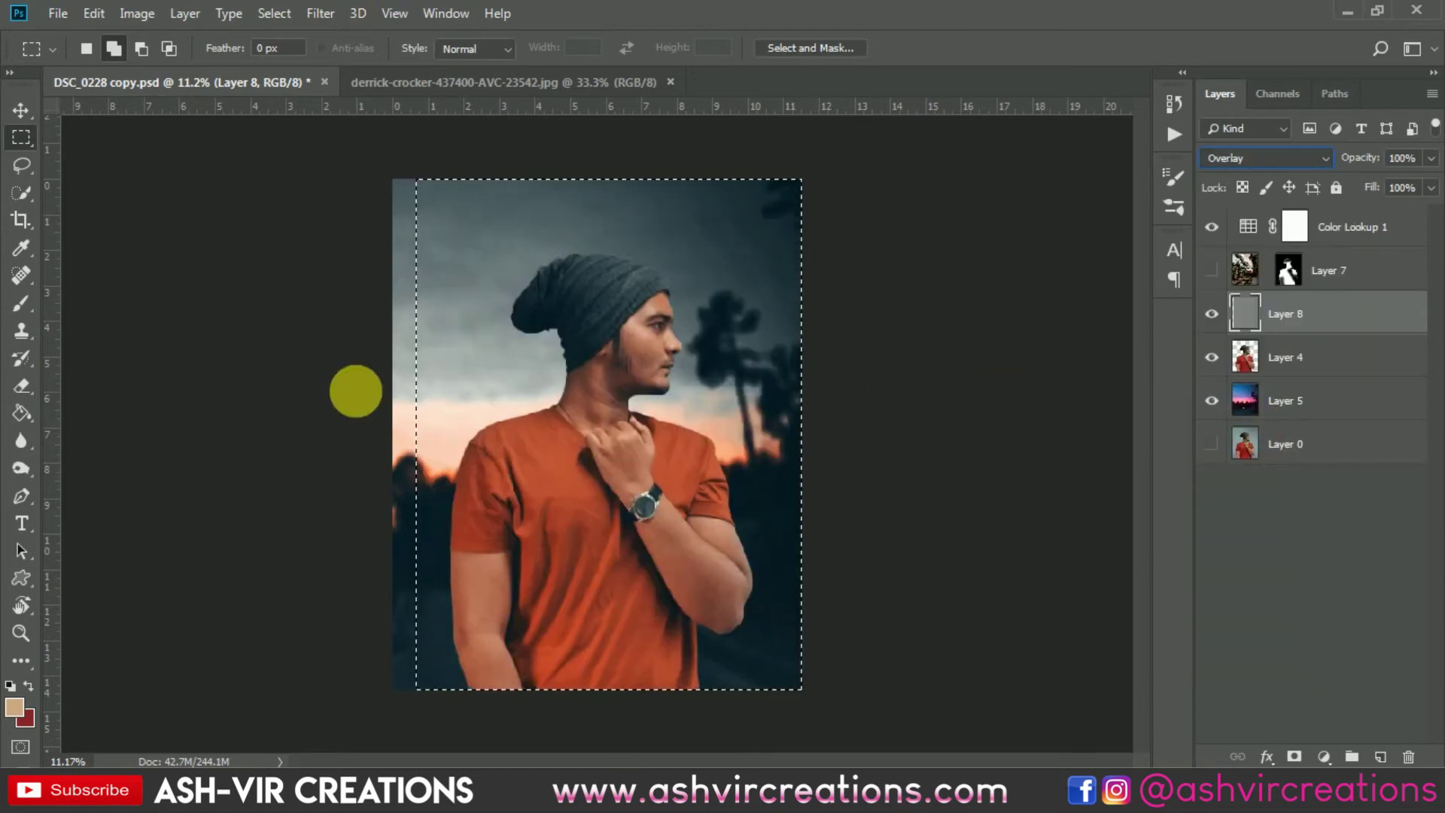
# - Remove the selection and brighten the cheek and eye area on Layer 8 with the Dodge tool, Midtones, 13% exposure, 175 px
pyautogui.click(21, 440)
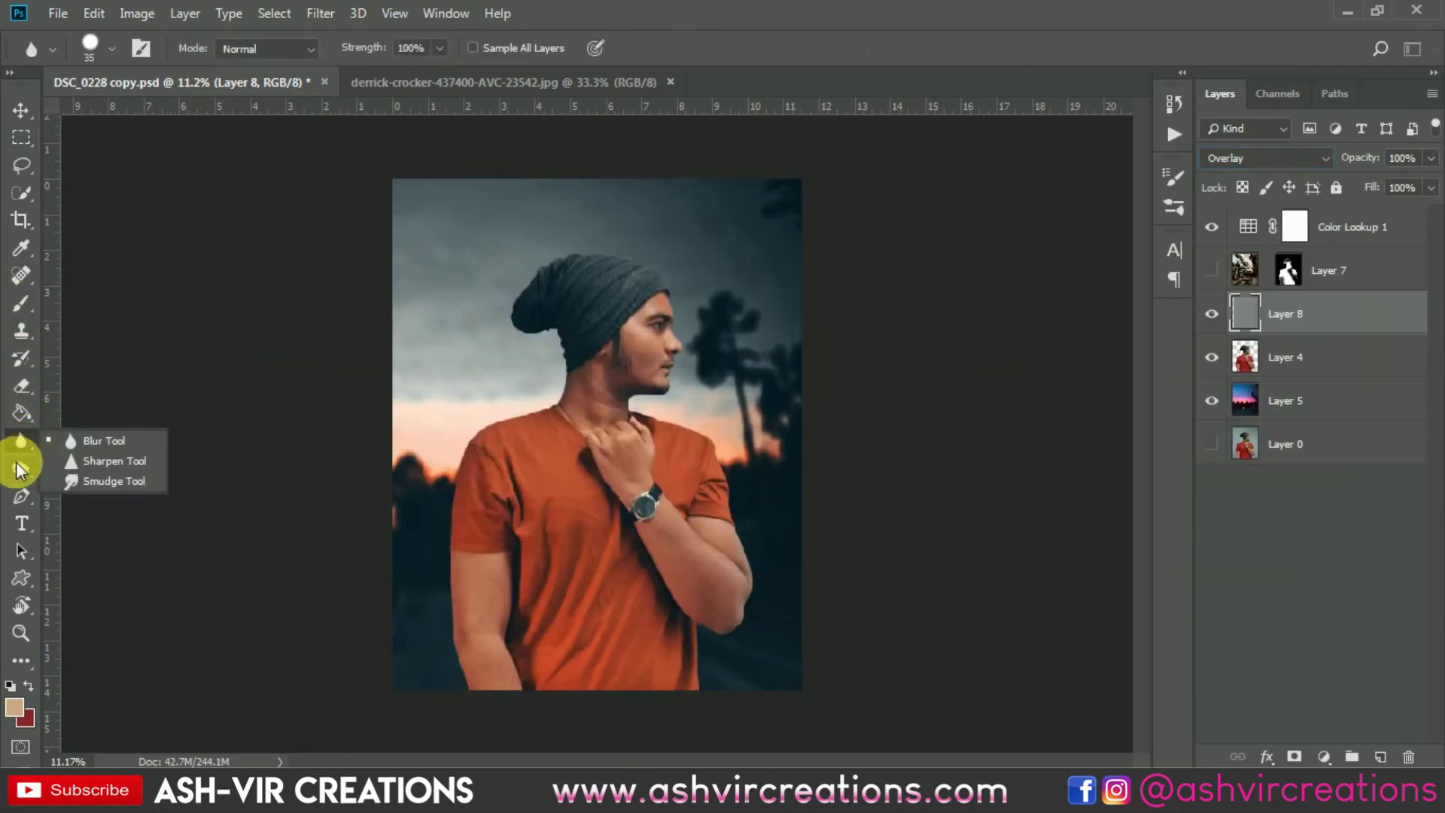
pyautogui.click(21, 468)
pyautogui.scroll(12, 661, 397)
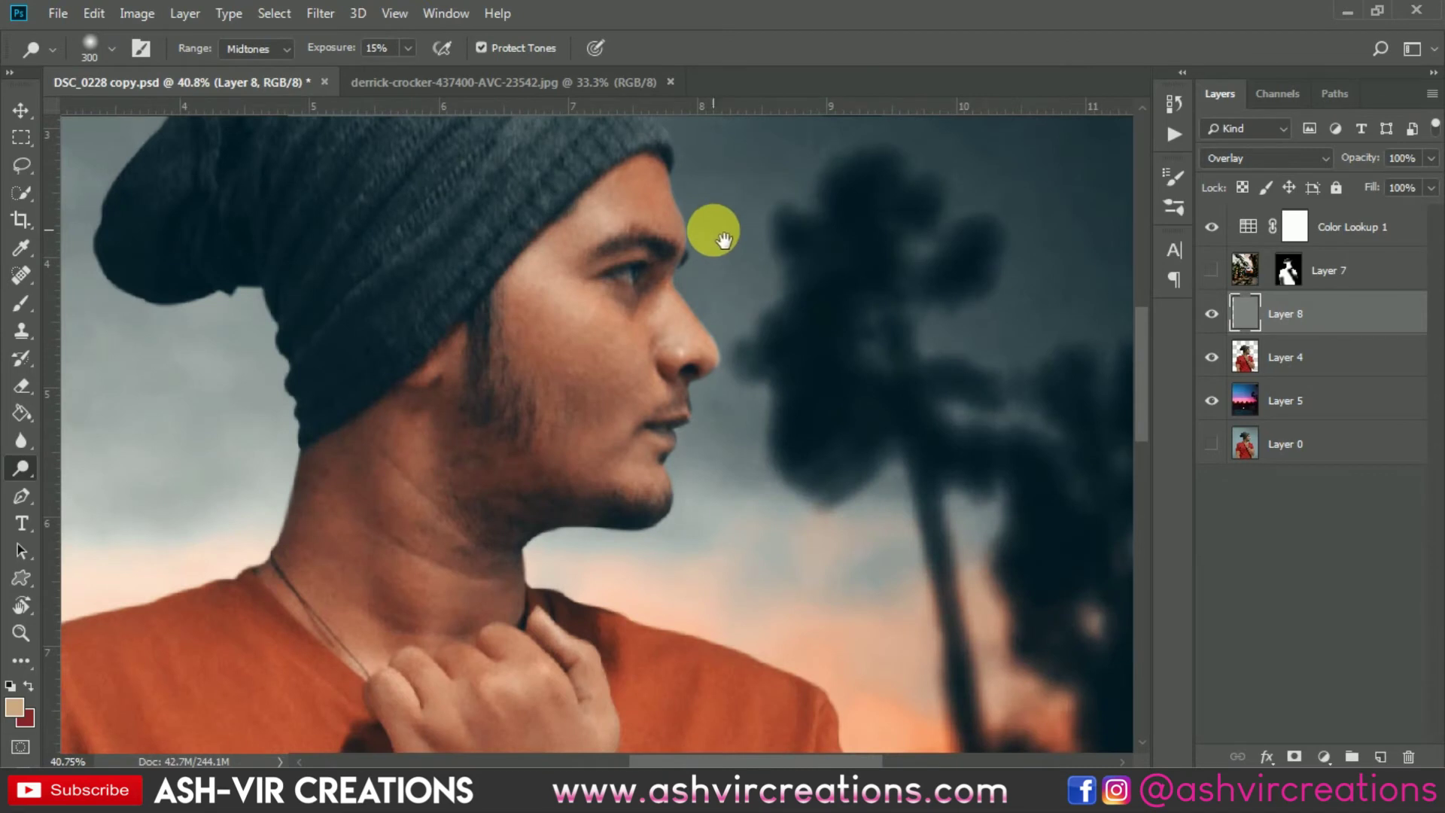
pyautogui.moveTo(688, 284); pyautogui.dragTo(655, 314)
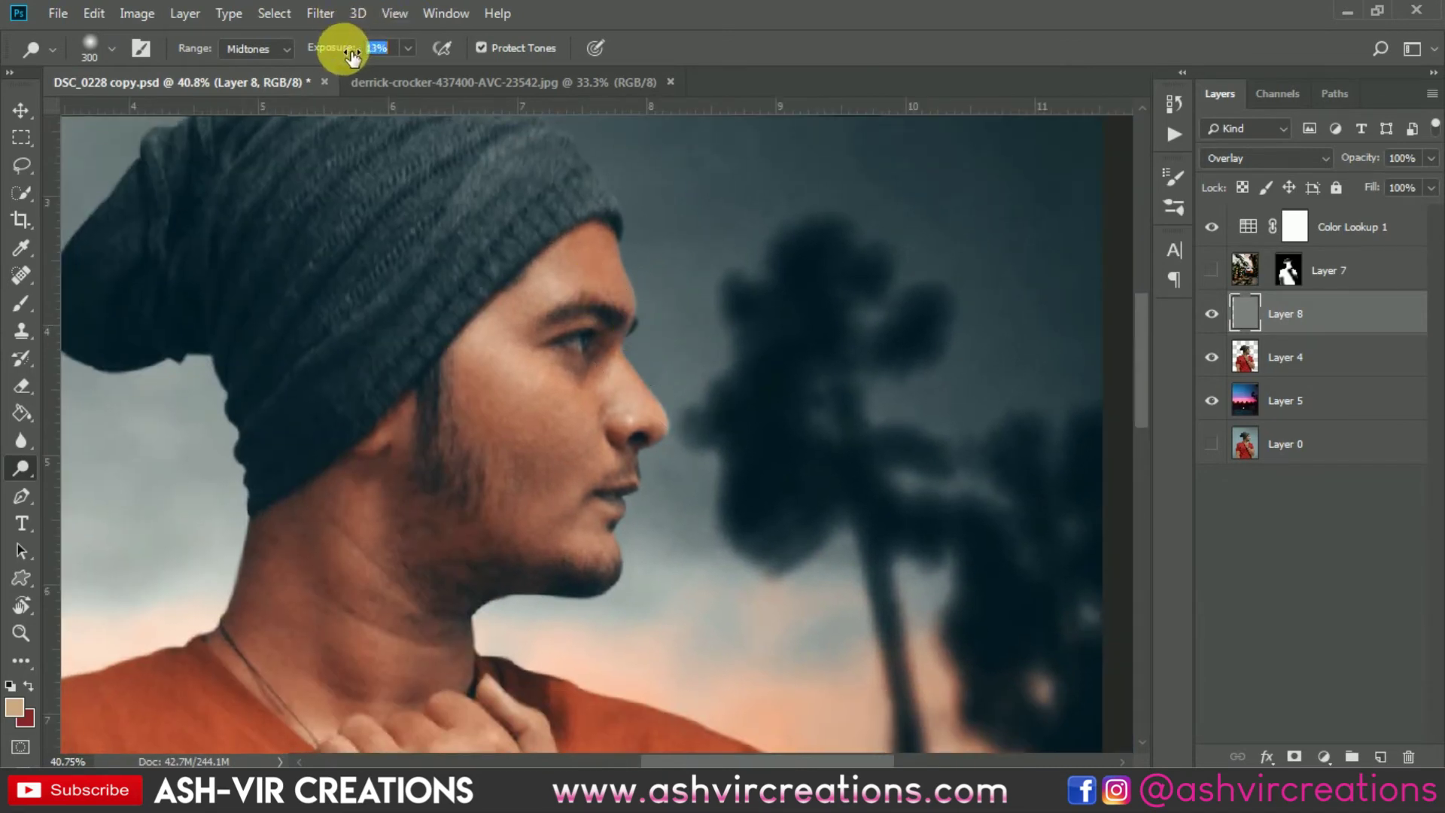
pyautogui.press('[')
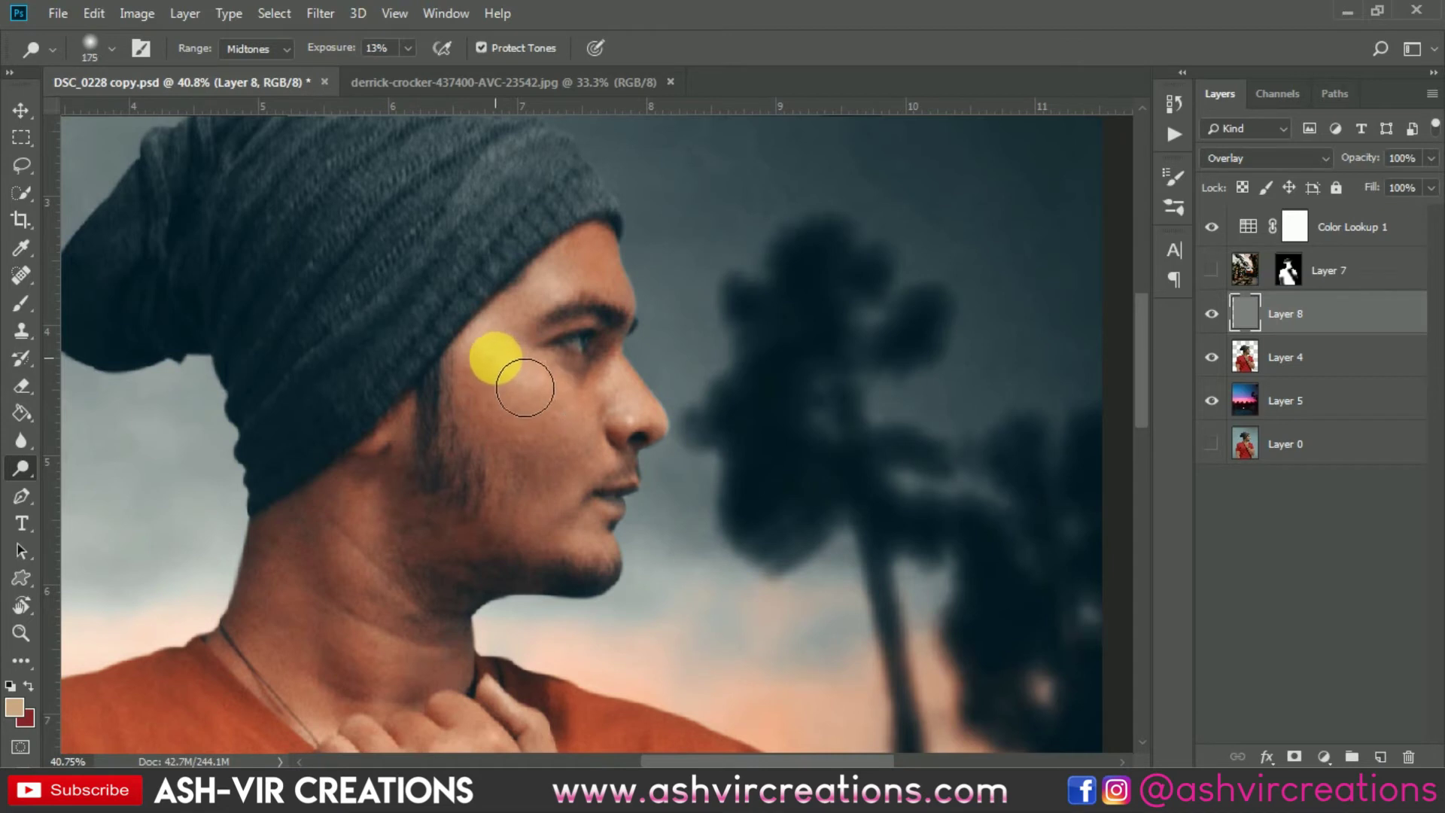
pyautogui.moveTo(532, 403)
pyautogui.mouseDown()
pyautogui.moveTo(610, 459)
pyautogui.moveTo(529, 382)
pyautogui.moveTo(609, 459)
pyautogui.moveTo(537, 391)
pyautogui.moveTo(881, 388)
pyautogui.moveTo(1051, 359)
pyautogui.moveTo(933, 461)
pyautogui.moveTo(562, 427)
pyautogui.mouseUp()
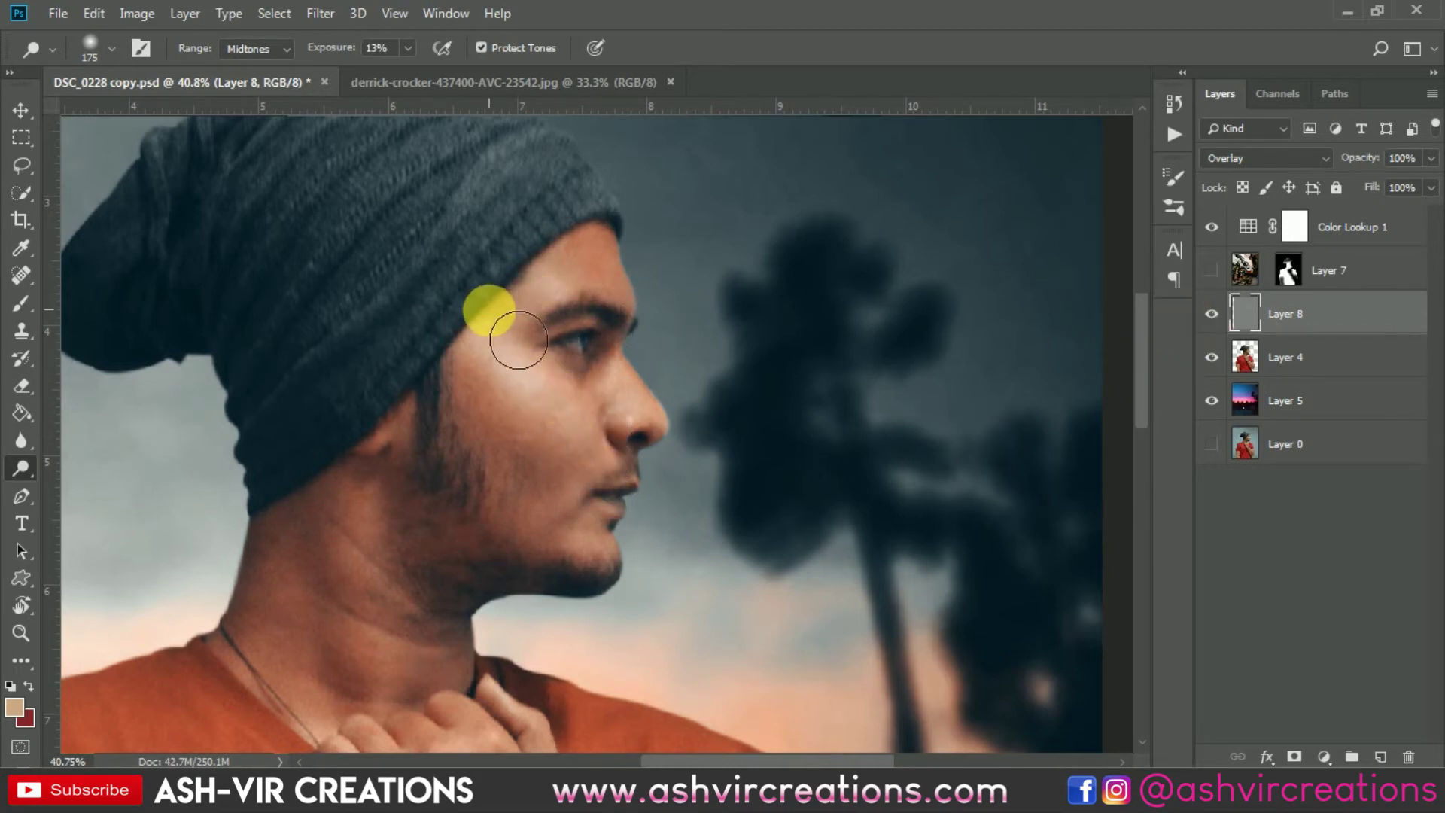
pyautogui.moveTo(542, 344); pyautogui.dragTo(556, 319)
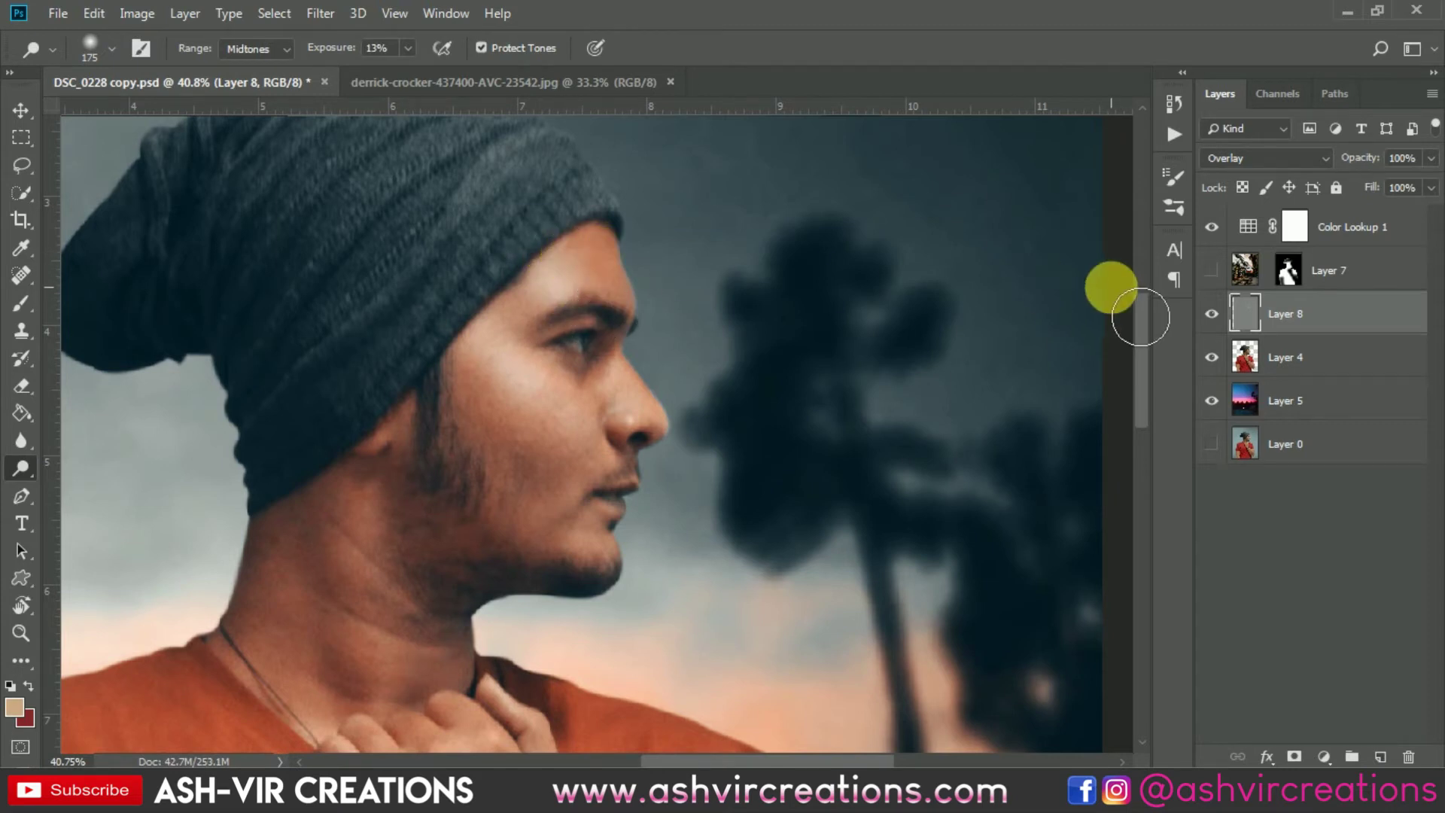
# - Smooth the facial skin on Layer 4 with the Mixer Brush at 125 px, using Wet 40%, Load 40%, Mix 31% and Flow 37%
pyautogui.click(1318, 360)
pyautogui.click(33, 304)
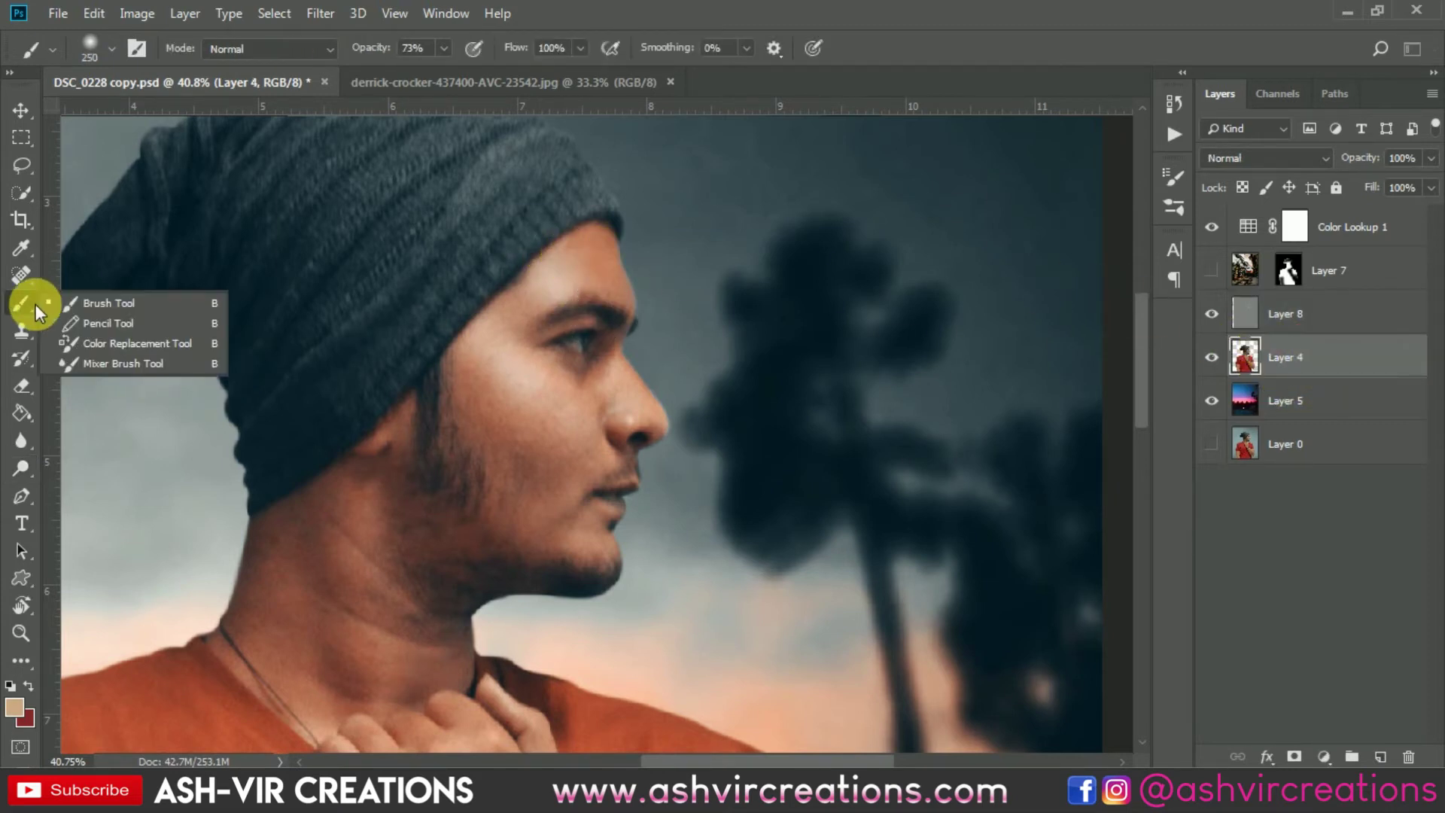
pyautogui.click(125, 365)
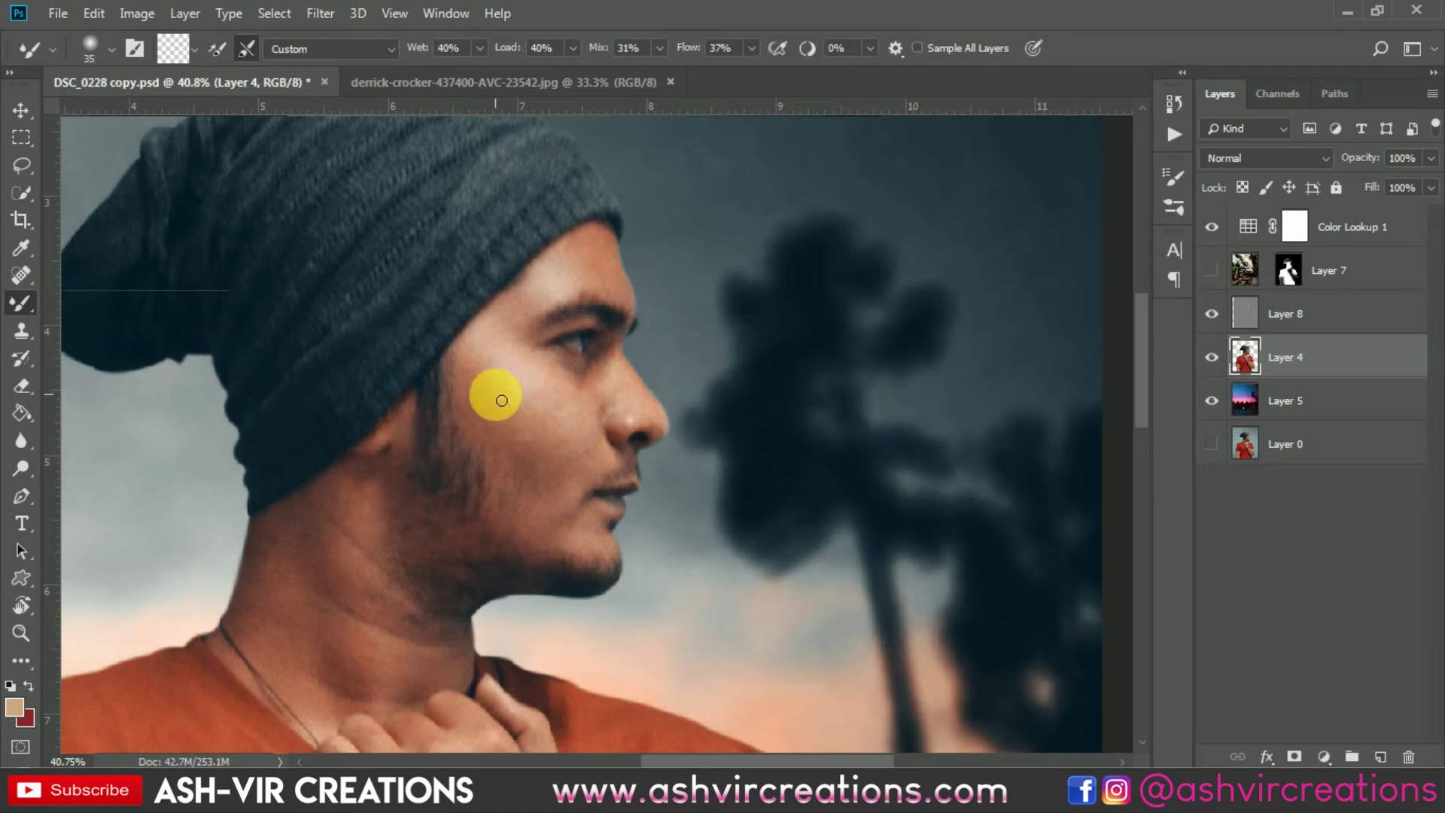
pyautogui.scroll(1, 501, 391)
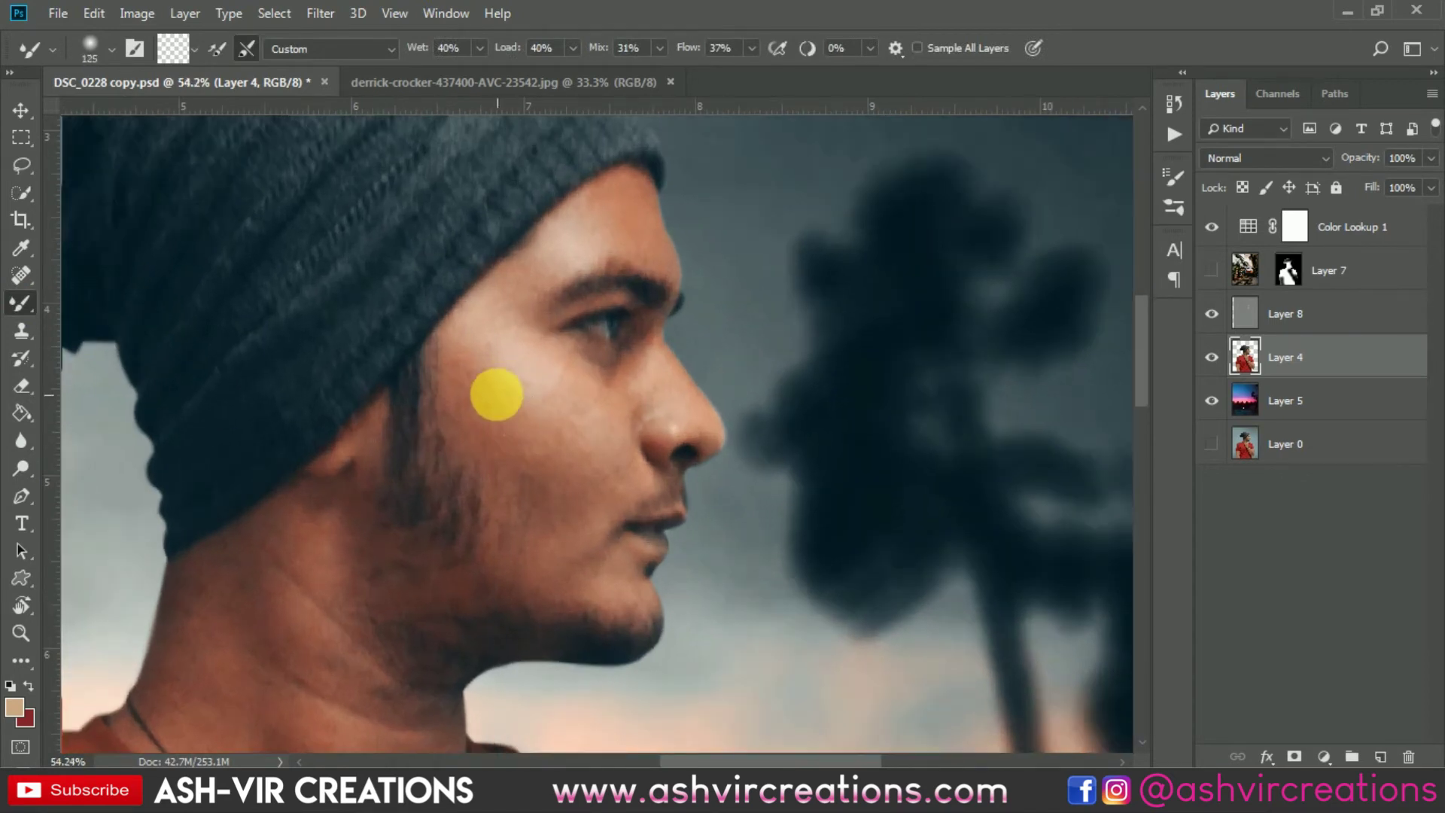
pyautogui.press(']')
pyautogui.press(']')
pyautogui.moveTo(605, 449)
pyautogui.mouseDown()
pyautogui.moveTo(631, 519)
pyautogui.moveTo(597, 546)
pyautogui.moveTo(493, 371)
pyautogui.moveTo(500, 452)
pyautogui.moveTo(504, 360)
pyautogui.moveTo(545, 431)
pyautogui.moveTo(559, 393)
pyautogui.moveTo(634, 472)
pyautogui.moveTo(605, 544)
pyautogui.moveTo(630, 623)
pyautogui.moveTo(608, 581)
pyautogui.moveTo(613, 558)
pyautogui.moveTo(647, 623)
pyautogui.moveTo(622, 586)
pyautogui.moveTo(716, 571)
pyautogui.moveTo(622, 236)
pyautogui.moveTo(632, 256)
pyautogui.moveTo(508, 332)
pyautogui.moveTo(562, 369)
pyautogui.moveTo(626, 263)
pyautogui.moveTo(586, 266)
pyautogui.moveTo(623, 229)
pyautogui.mouseUp()
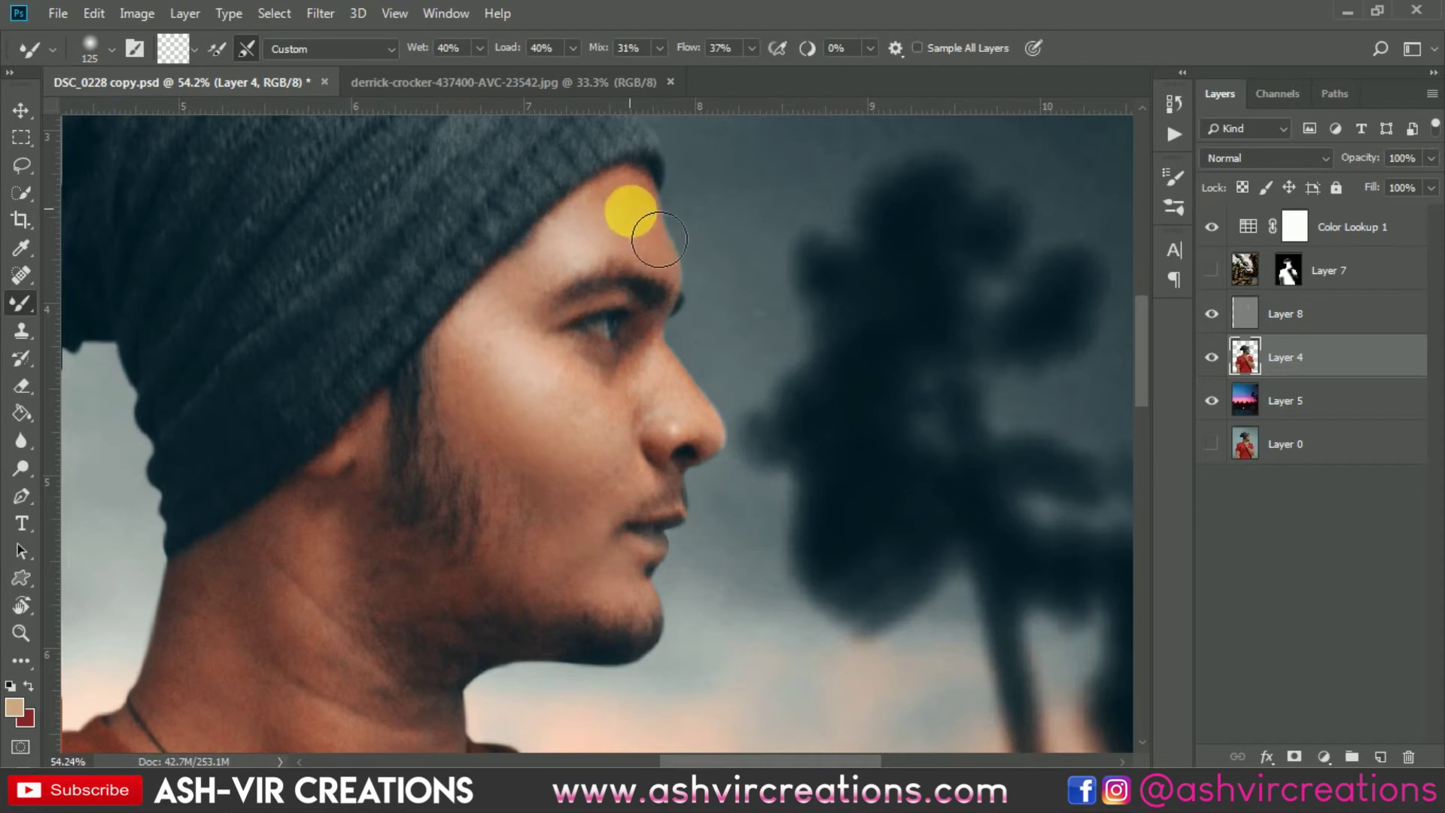
# - Blend the skin along the neck and jaw on Layer 4 with the Mixer Brush at 90 px
pyautogui.press('[')
pyautogui.press('[')
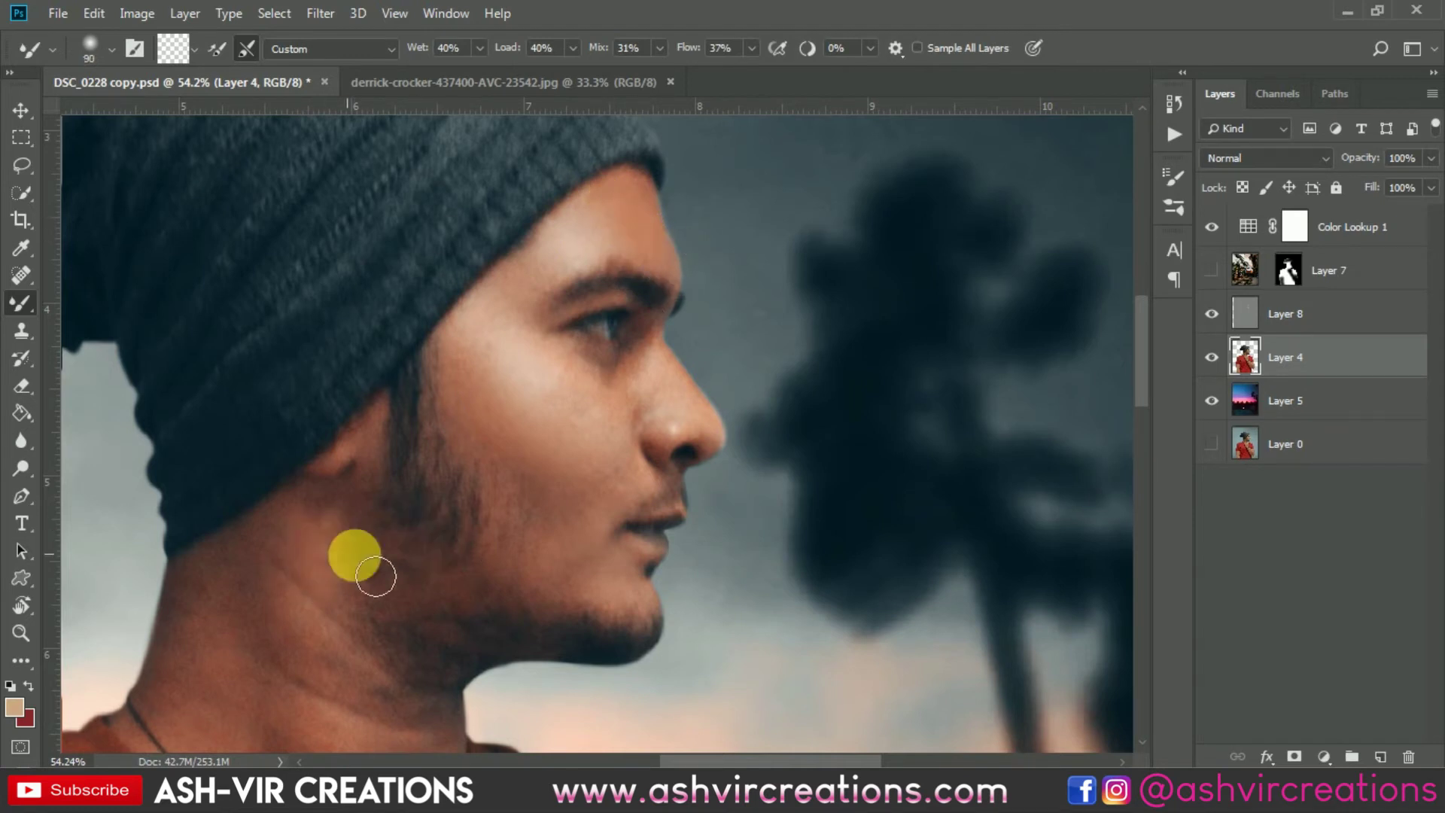
pyautogui.moveTo(443, 566); pyautogui.dragTo(606, 274)
# - Smooth the skin on the back of the raised hand with the Mixer Brush at 150 px
pyautogui.press(']')
pyautogui.press(']')
pyautogui.press(']')
pyautogui.moveTo(460, 271); pyautogui.dragTo(518, 388)
pyautogui.scroll(-5, 726, 497)
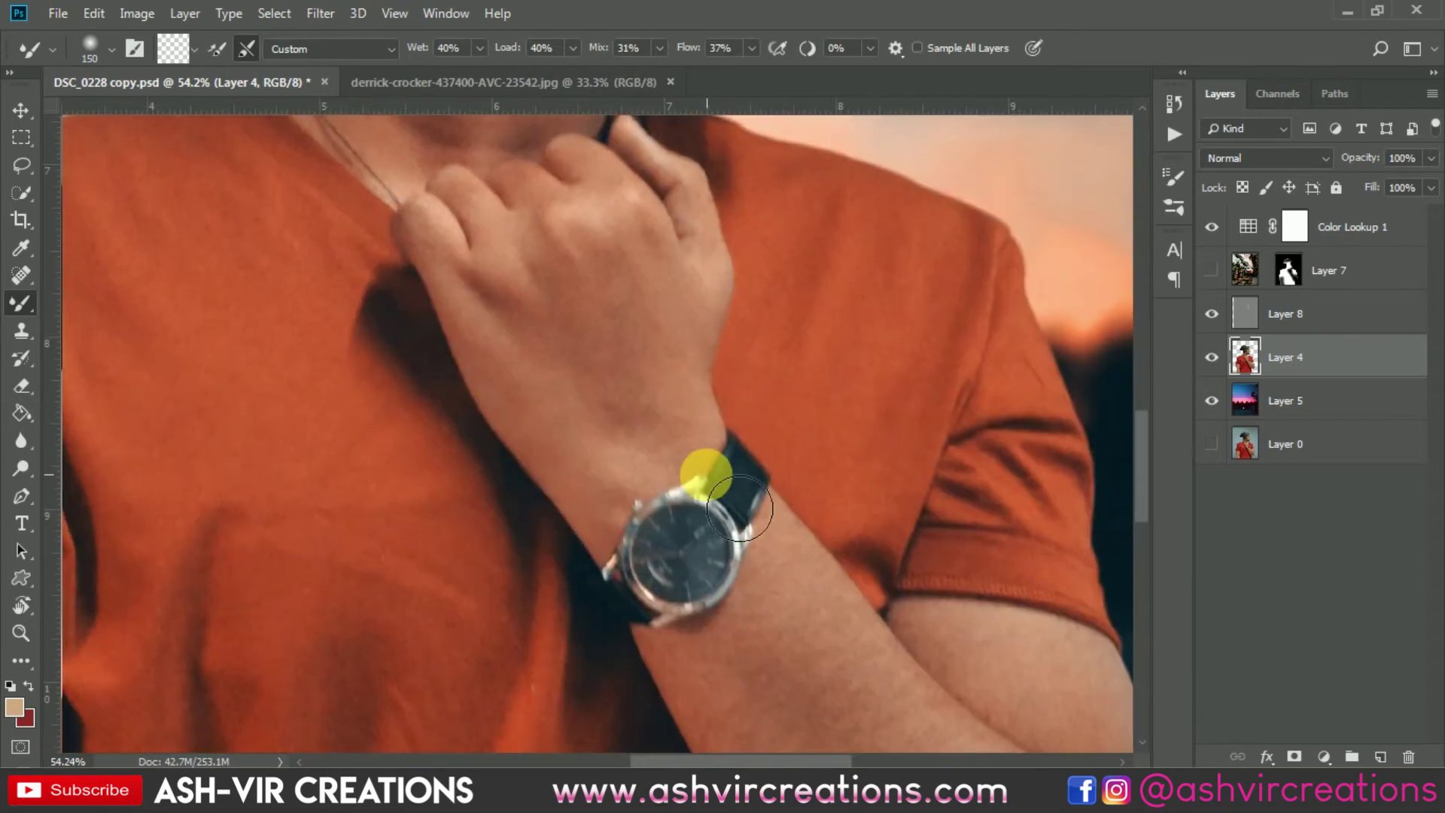
# - Smooth the skin of the raised forearm and upper arm with the Mixer Brush at 250 px
pyautogui.scroll(-4, 740, 508)
pyautogui.press(']')
pyautogui.press(']')
pyautogui.press(']')
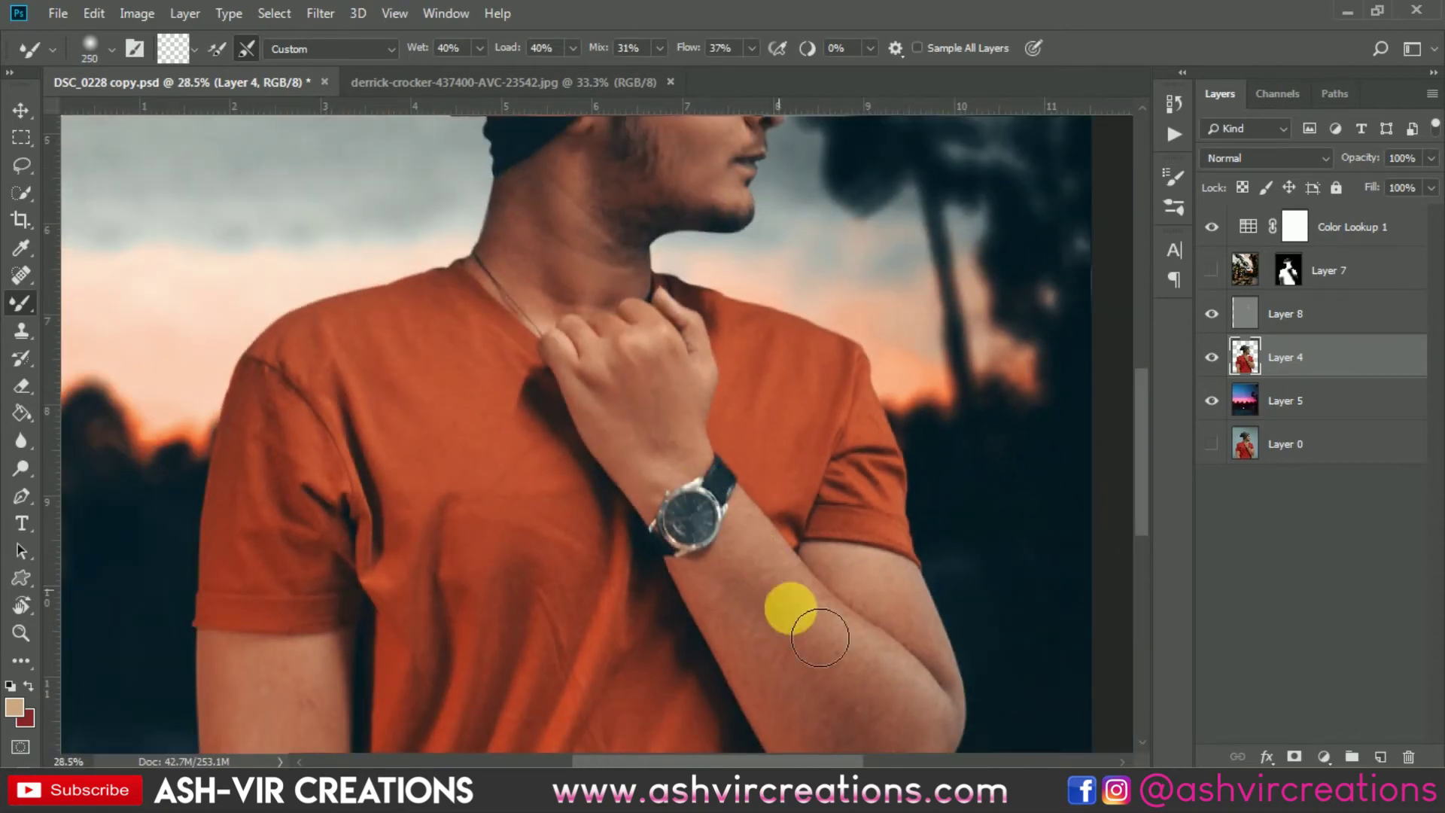
pyautogui.moveTo(928, 619); pyautogui.dragTo(814, 519)
pyautogui.click(642, 512)
pyautogui.moveTo(757, 684)
pyautogui.mouseDown()
pyautogui.moveTo(767, 710)
pyautogui.moveTo(729, 702)
pyautogui.moveTo(769, 701)
pyautogui.mouseUp()
pyautogui.click(609, 514)
pyautogui.moveTo(609, 514)
pyautogui.mouseDown()
pyautogui.moveTo(725, 607)
pyautogui.moveTo(713, 542)
pyautogui.moveTo(777, 600)
pyautogui.moveTo(655, 481)
pyautogui.moveTo(620, 423)
pyautogui.moveTo(822, 648)
pyautogui.mouseUp()
pyautogui.moveTo(733, 466)
pyautogui.mouseDown()
pyautogui.moveTo(763, 478)
pyautogui.moveTo(830, 566)
pyautogui.moveTo(821, 703)
pyautogui.moveTo(855, 622)
pyautogui.moveTo(796, 502)
pyautogui.moveTo(845, 619)
pyautogui.moveTo(824, 657)
pyautogui.moveTo(764, 645)
pyautogui.moveTo(825, 703)
pyautogui.moveTo(822, 648)
pyautogui.mouseUp()
# - Smooth the skin of the hanging arm with the Mixer Brush at 250 px
pyautogui.scroll(-3, 794, 641)
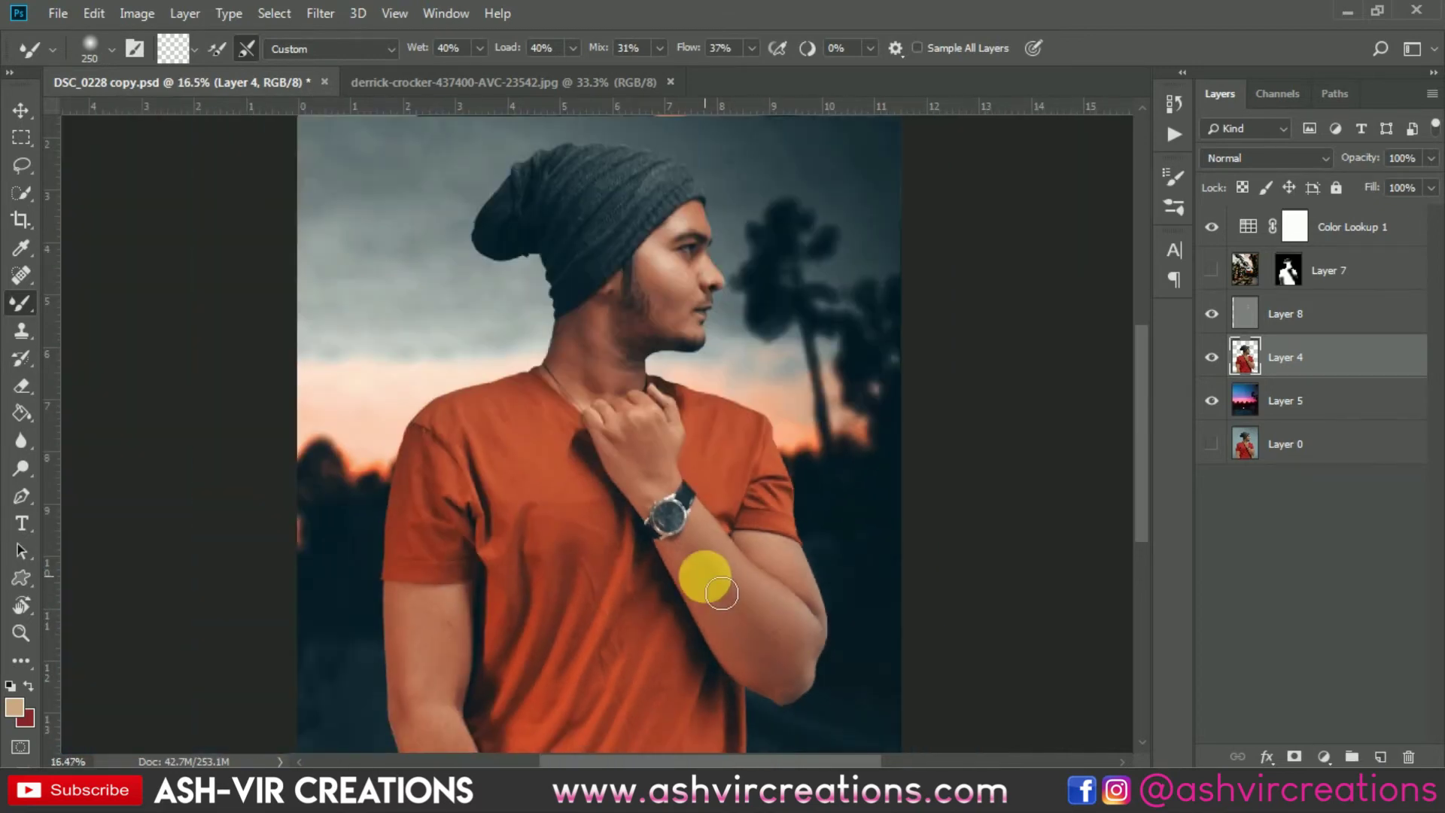
pyautogui.moveTo(637, 637); pyautogui.dragTo(716, 438)
pyautogui.scroll(4, 538, 432)
pyautogui.moveTo(536, 451)
pyautogui.mouseDown()
pyautogui.moveTo(521, 525)
pyautogui.moveTo(536, 424)
pyautogui.moveTo(501, 498)
pyautogui.moveTo(483, 417)
pyautogui.moveTo(496, 551)
pyautogui.moveTo(519, 501)
pyautogui.moveTo(518, 601)
pyautogui.moveTo(538, 612)
pyautogui.moveTo(591, 733)
pyautogui.moveTo(531, 663)
pyautogui.moveTo(579, 772)
pyautogui.moveTo(502, 687)
pyautogui.moveTo(525, 744)
pyautogui.moveTo(562, 712)
pyautogui.moveTo(586, 761)
pyautogui.moveTo(513, 451)
pyautogui.moveTo(546, 491)
pyautogui.moveTo(556, 401)
pyautogui.moveTo(589, 495)
pyautogui.mouseUp()
pyautogui.scroll(-5, 555, 461)
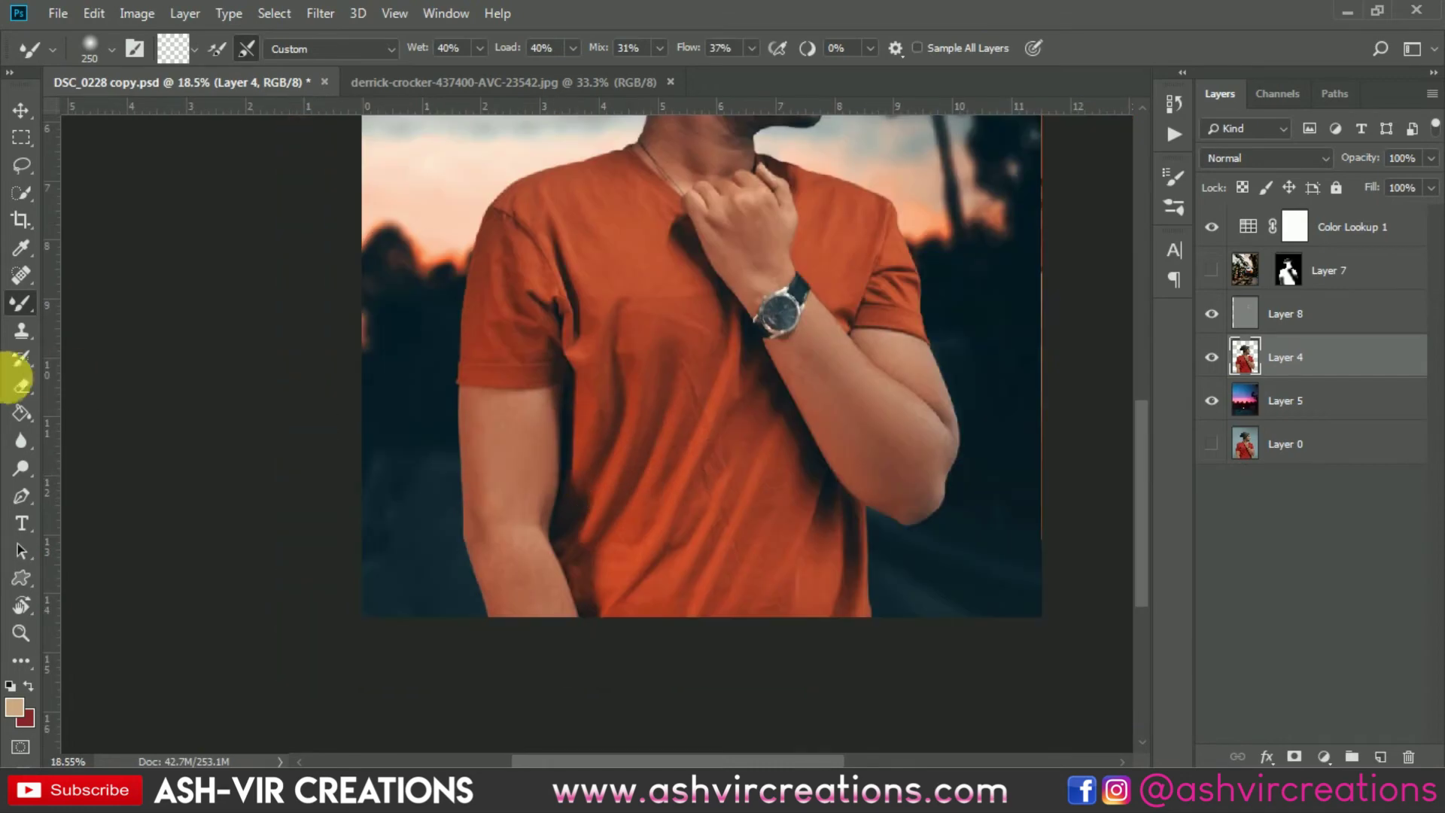
# - Brighten the forehead and face on Layer 4 with the Dodge tool at 175 px, Midtones, 13% exposure
pyautogui.moveTo(26, 462); pyautogui.dragTo(45, 467)
pyautogui.scroll(4, 669, 410)
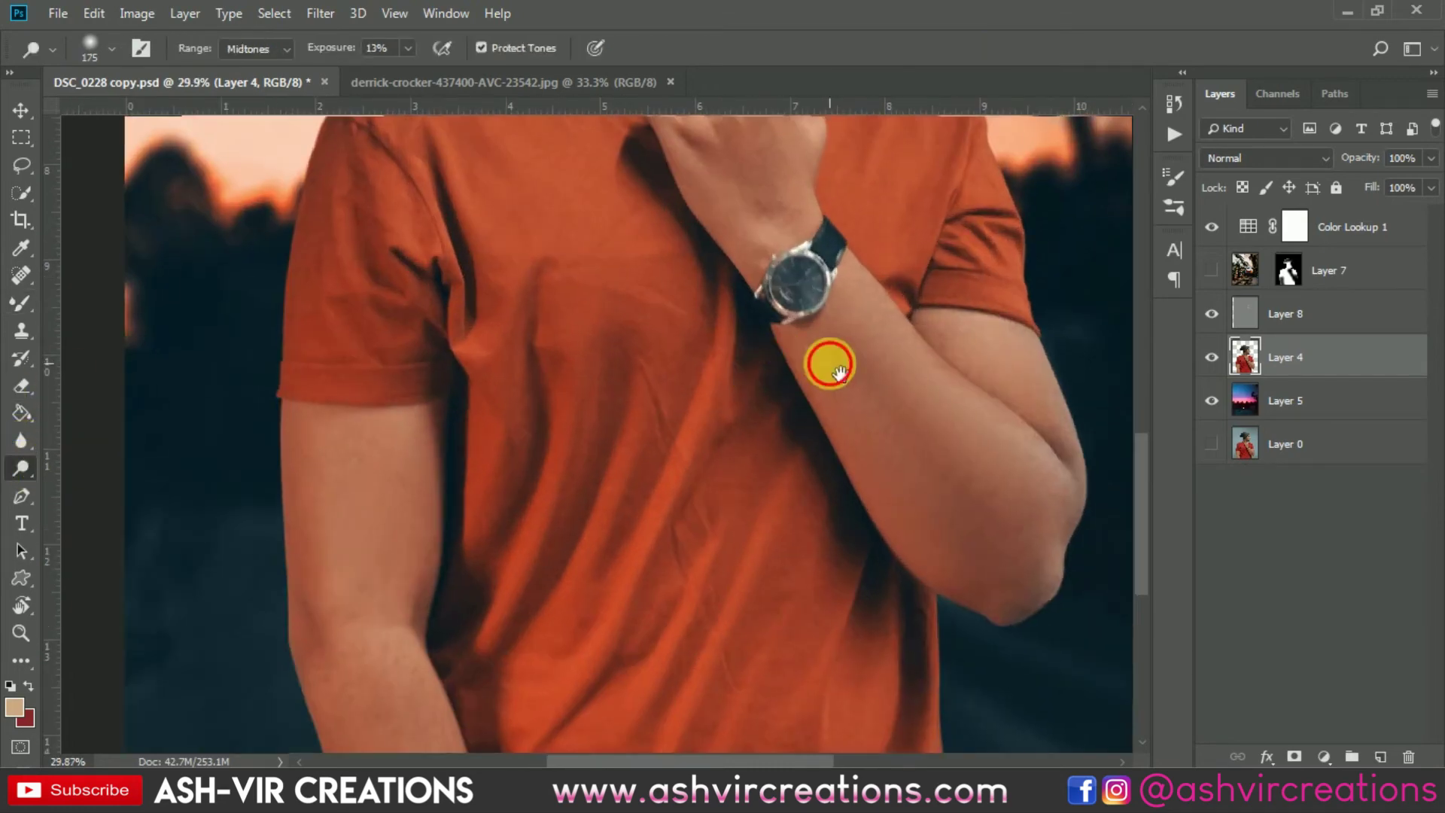
pyautogui.scroll(-3, 692, 467)
pyautogui.scroll(6, 757, 387)
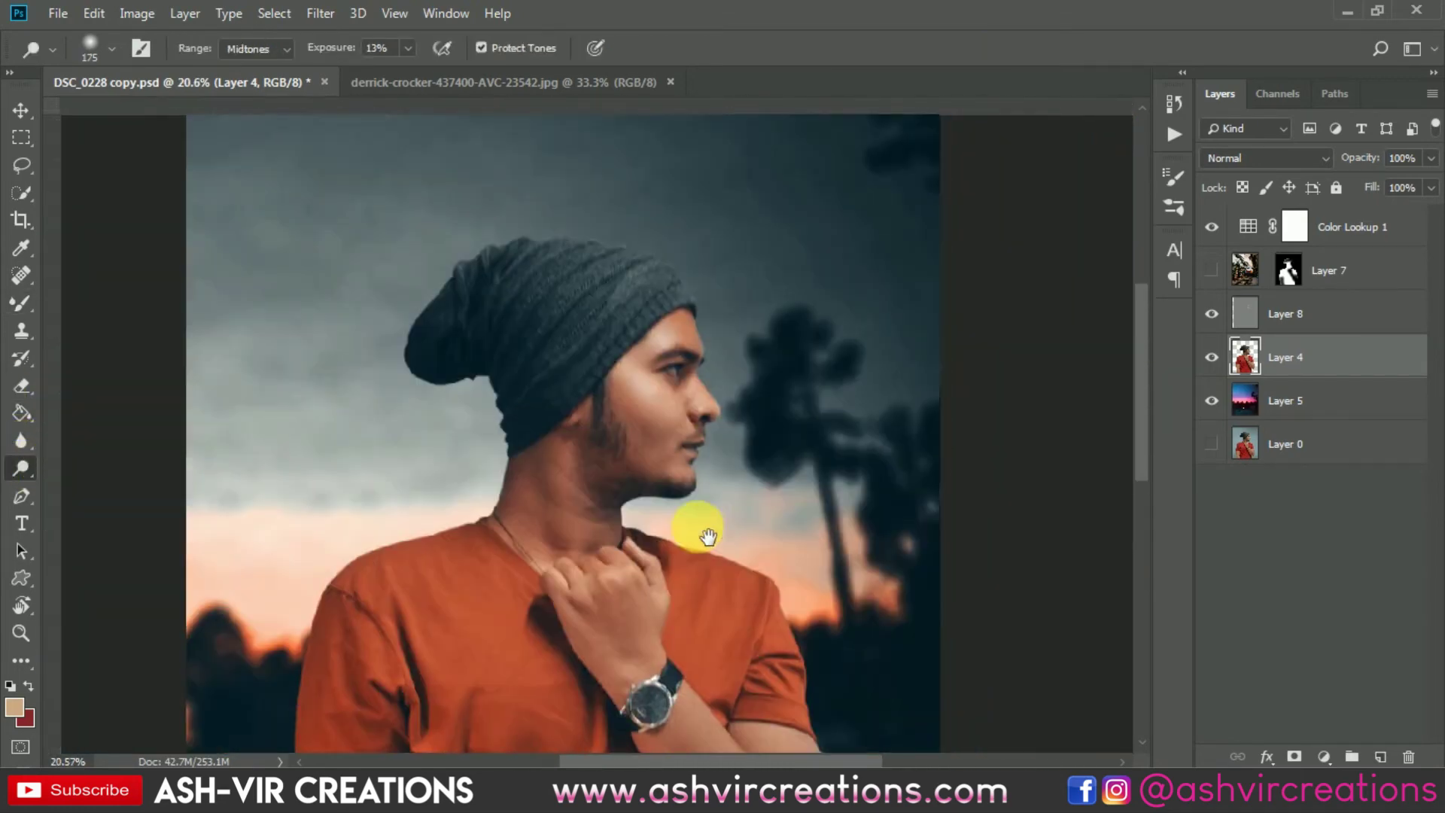
pyautogui.press(']')
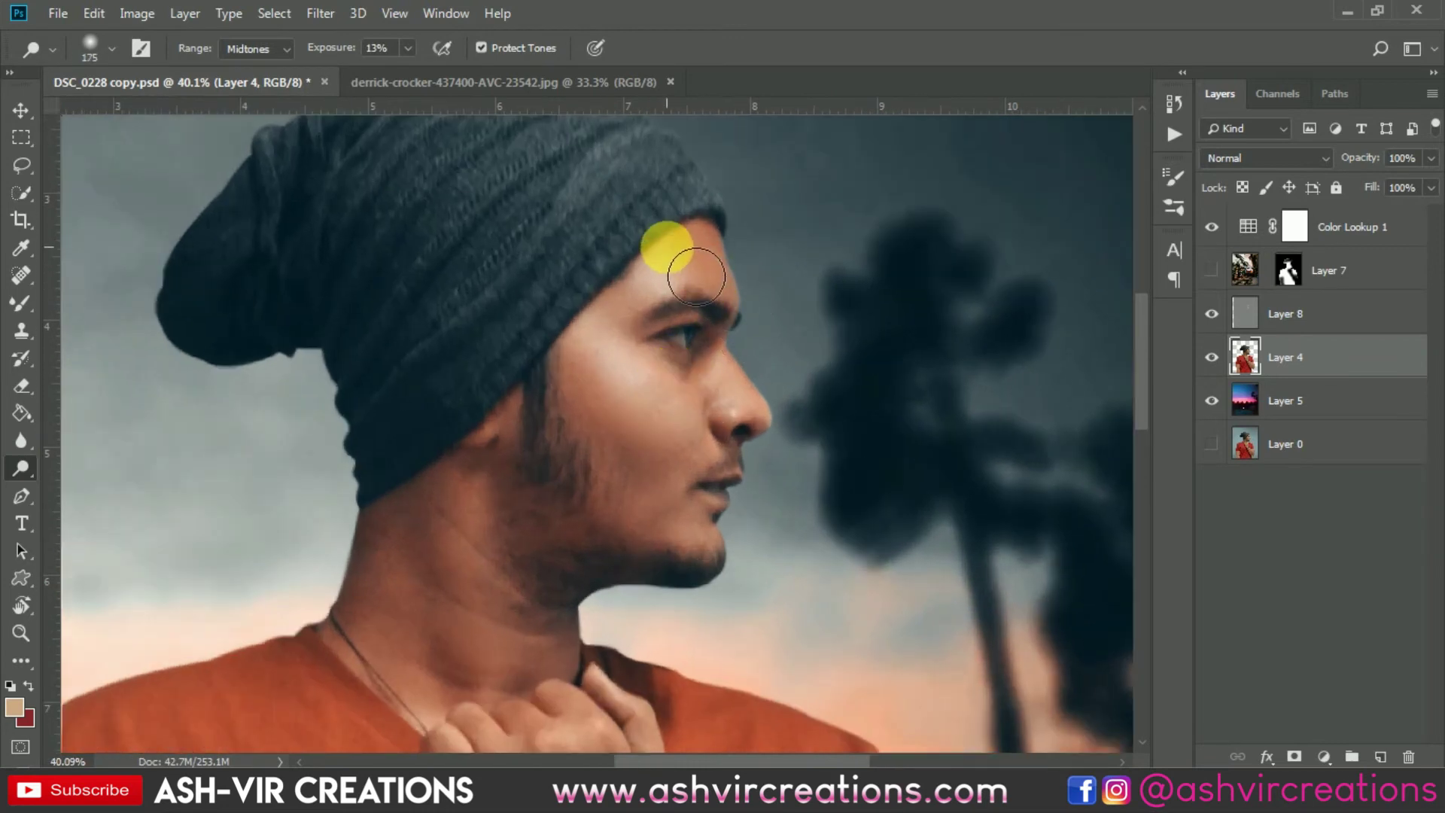
pyautogui.moveTo(715, 309)
pyautogui.mouseDown()
pyautogui.moveTo(703, 259)
pyautogui.moveTo(793, 304)
pyautogui.moveTo(797, 447)
pyautogui.moveTo(742, 381)
pyautogui.moveTo(766, 441)
pyautogui.moveTo(753, 419)
pyautogui.moveTo(976, 489)
pyautogui.moveTo(633, 431)
pyautogui.moveTo(621, 374)
pyautogui.moveTo(710, 476)
pyautogui.moveTo(747, 482)
pyautogui.moveTo(693, 424)
pyautogui.moveTo(724, 511)
pyautogui.moveTo(717, 438)
pyautogui.moveTo(759, 517)
pyautogui.moveTo(826, 529)
pyautogui.moveTo(761, 589)
pyautogui.moveTo(721, 598)
pyautogui.moveTo(728, 583)
pyautogui.moveTo(706, 554)
pyautogui.moveTo(725, 562)
pyautogui.moveTo(702, 556)
pyautogui.moveTo(761, 565)
pyautogui.moveTo(625, 554)
pyautogui.moveTo(701, 593)
pyautogui.moveTo(800, 575)
pyautogui.moveTo(758, 560)
pyautogui.moveTo(738, 501)
pyautogui.moveTo(688, 569)
pyautogui.moveTo(825, 605)
pyautogui.moveTo(830, 593)
pyautogui.moveTo(777, 548)
pyautogui.moveTo(764, 615)
pyautogui.moveTo(736, 232)
pyautogui.mouseUp()
pyautogui.press('[')
pyautogui.press(']')
# - Brighten the raised hand, forearm and elbow on Layer 4 with the Dodge tool at 250 px
pyautogui.scroll(-3, 829, 593)
pyautogui.scroll(2, 795, 566)
pyautogui.scroll(-2, 735, 233)
pyautogui.scroll(-2, 843, 609)
pyautogui.moveTo(850, 625); pyautogui.dragTo(730, 488)
pyautogui.hotkey('ctrl', 'r')
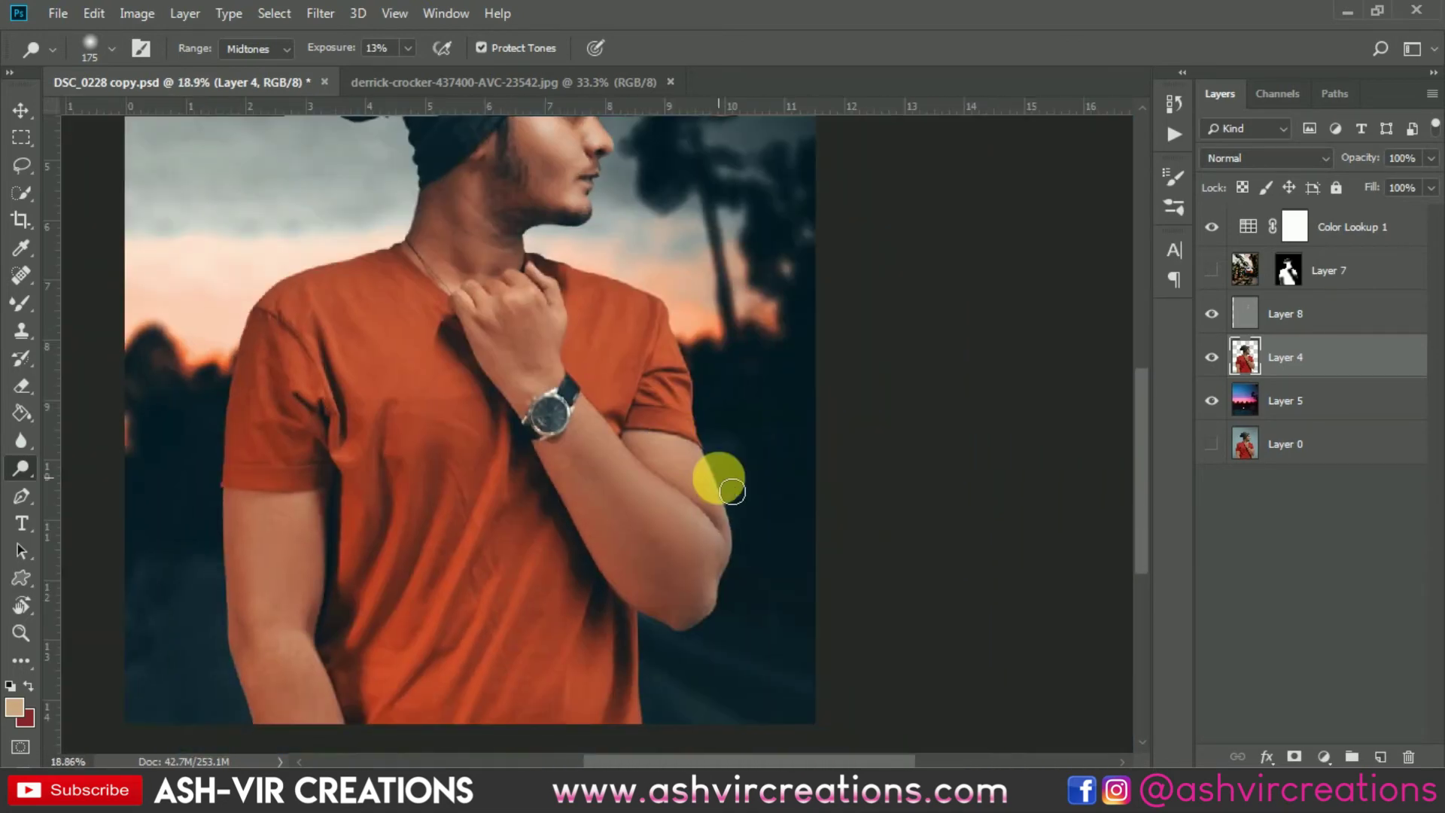
pyautogui.scroll(1, 719, 477)
pyautogui.press(']')
pyautogui.press(']')
pyautogui.press(']')
pyautogui.press(']')
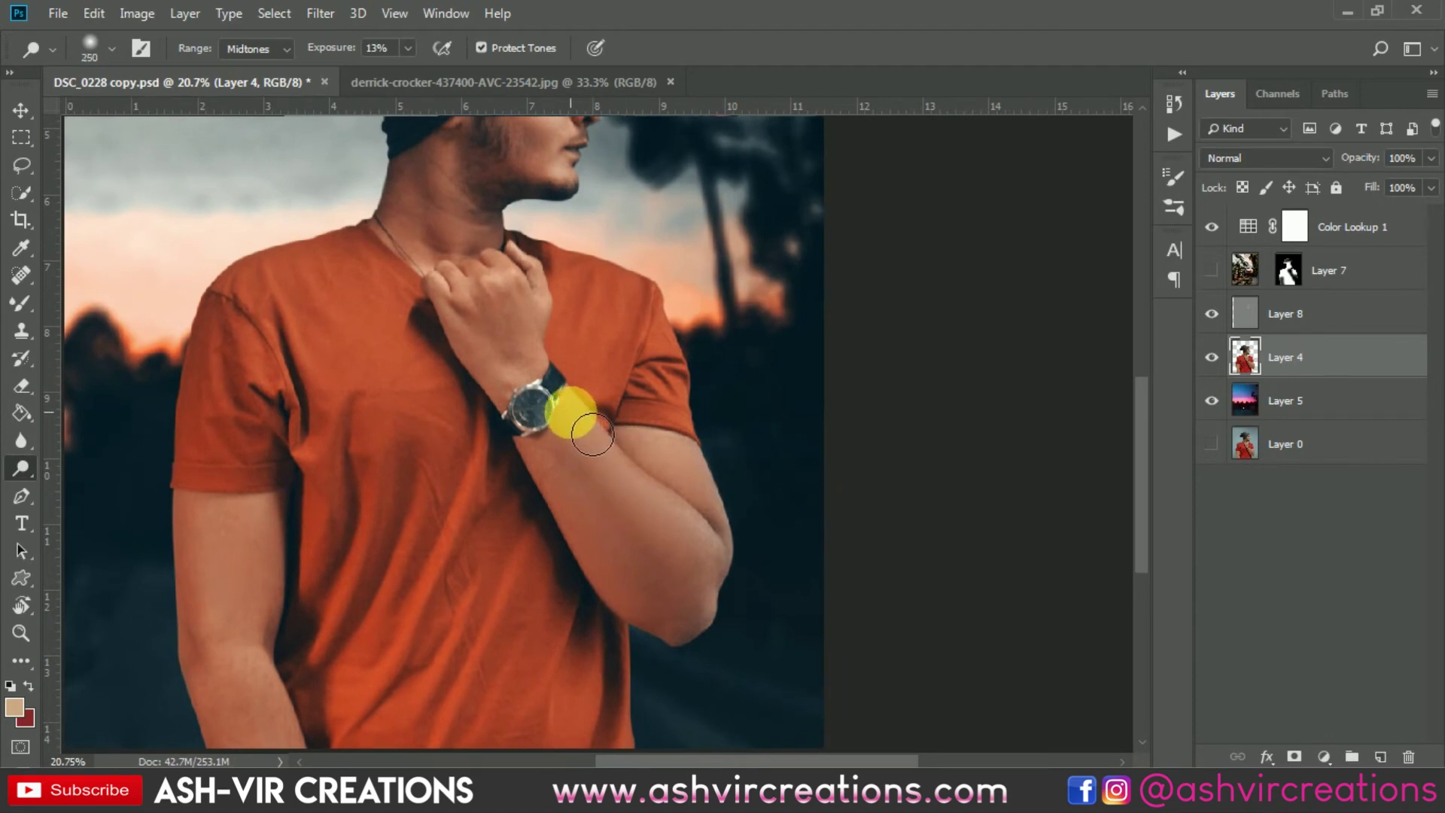
pyautogui.moveTo(593, 433)
pyautogui.mouseDown()
pyautogui.moveTo(730, 571)
pyautogui.moveTo(624, 478)
pyautogui.moveTo(590, 423)
pyautogui.moveTo(643, 471)
pyautogui.moveTo(567, 375)
pyautogui.moveTo(545, 314)
pyautogui.moveTo(561, 303)
pyautogui.moveTo(564, 389)
pyautogui.moveTo(609, 429)
pyautogui.moveTo(557, 413)
pyautogui.moveTo(482, 356)
pyautogui.mouseUp()
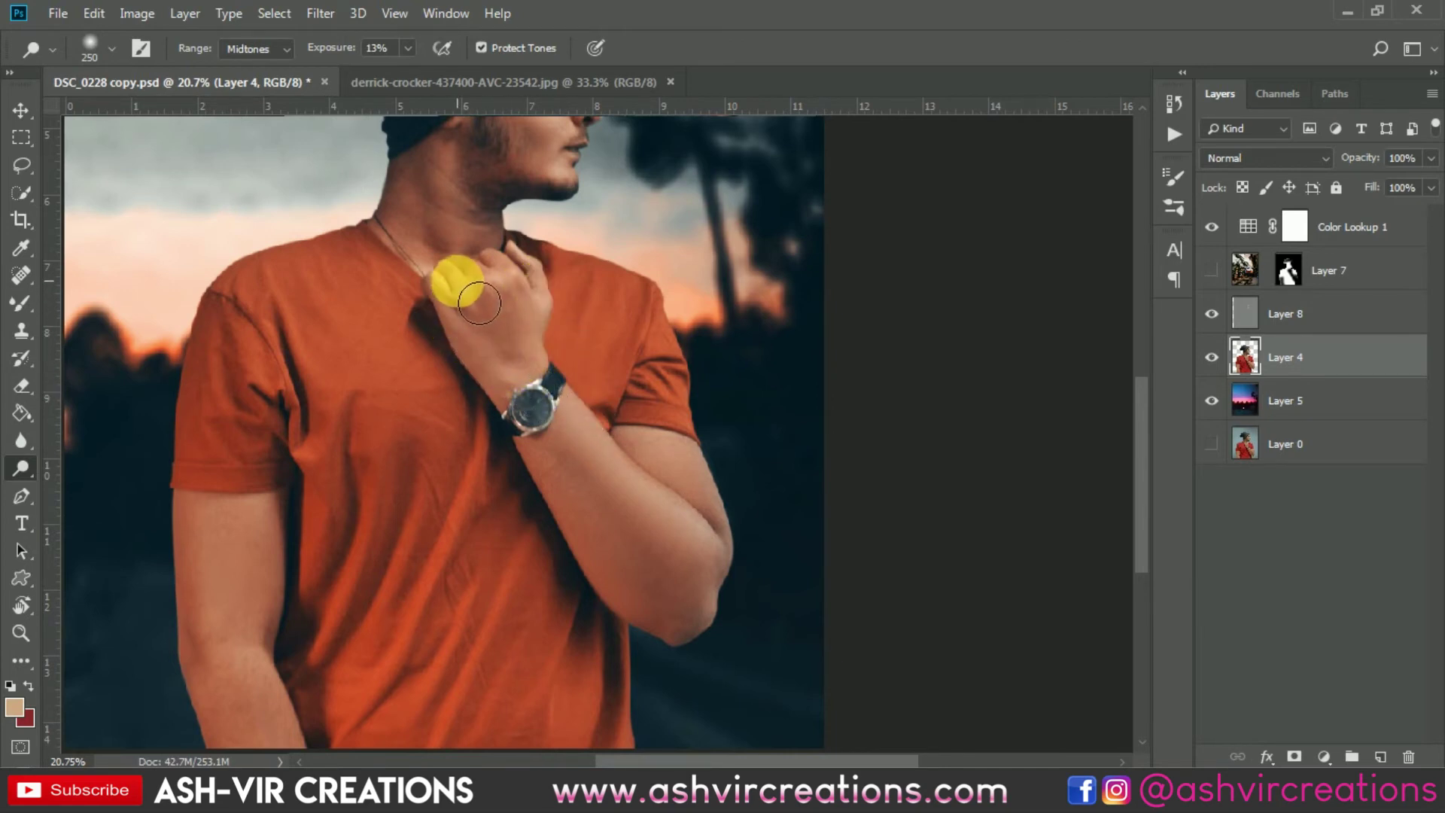
pyautogui.moveTo(516, 306)
pyautogui.mouseDown()
pyautogui.moveTo(605, 421)
pyautogui.moveTo(639, 507)
pyautogui.moveTo(566, 465)
pyautogui.moveTo(681, 621)
pyautogui.moveTo(764, 606)
pyautogui.moveTo(772, 630)
pyautogui.moveTo(746, 590)
pyautogui.moveTo(747, 638)
pyautogui.moveTo(797, 617)
pyautogui.mouseUp()
pyautogui.moveTo(707, 542)
pyautogui.mouseDown()
pyautogui.moveTo(733, 571)
pyautogui.moveTo(739, 535)
pyautogui.moveTo(701, 458)
pyautogui.moveTo(726, 521)
pyautogui.moveTo(660, 455)
pyautogui.moveTo(738, 517)
pyautogui.mouseUp()
# - Brighten the hanging arm on Layer 4 with the Dodge tool at 400 px
pyautogui.scroll(-3, 738, 516)
pyautogui.scroll(4, 475, 669)
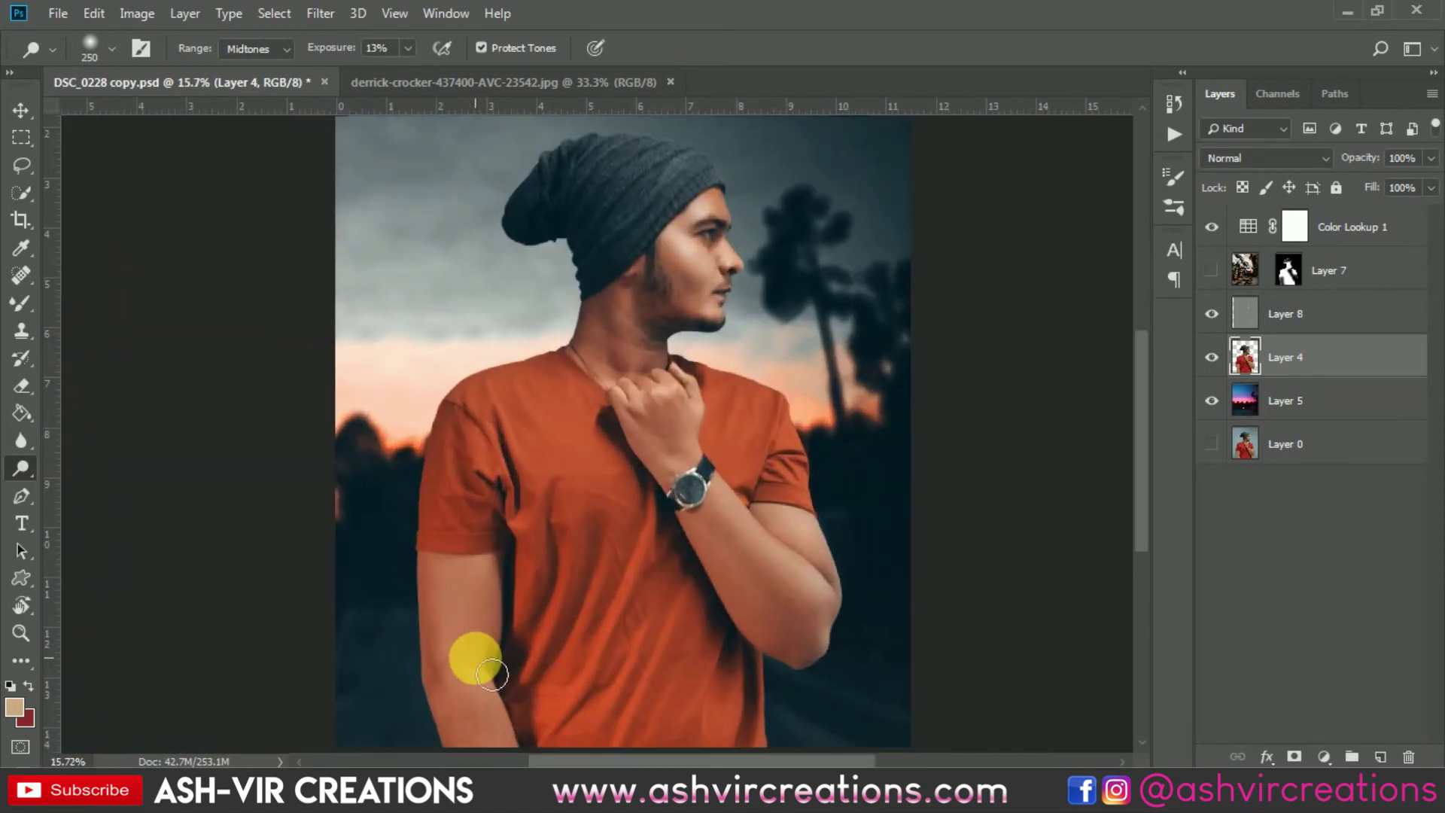
pyautogui.press(']')
pyautogui.press(']')
pyautogui.press(']')
pyautogui.moveTo(502, 645)
pyautogui.mouseDown()
pyautogui.moveTo(475, 632)
pyautogui.moveTo(514, 746)
pyautogui.moveTo(615, 574)
pyautogui.mouseUp()
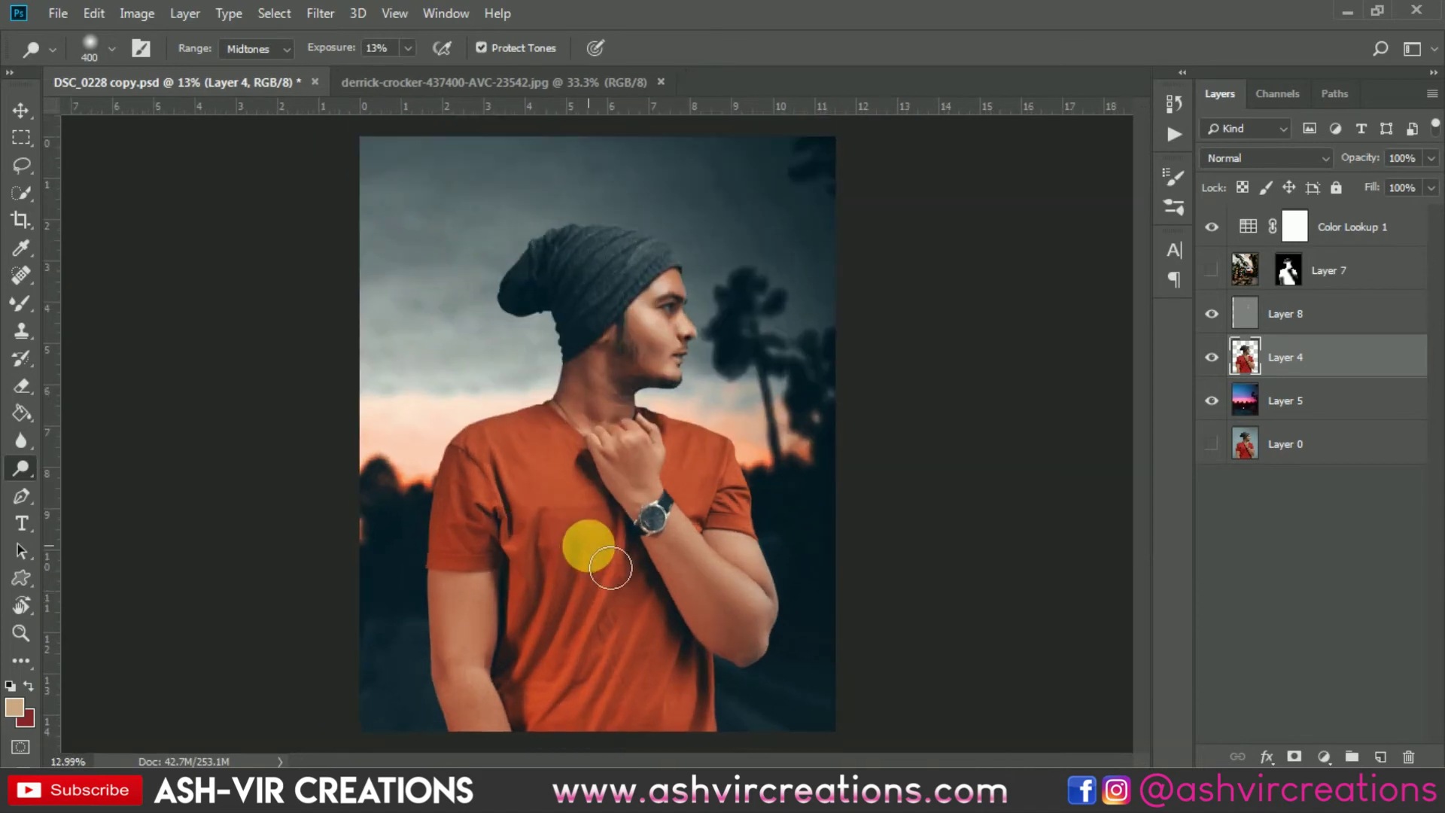
# - Show Layer 7 again so the train street scene overlays the man, and switch to the Move tool
pyautogui.scroll(2, 663, 276)
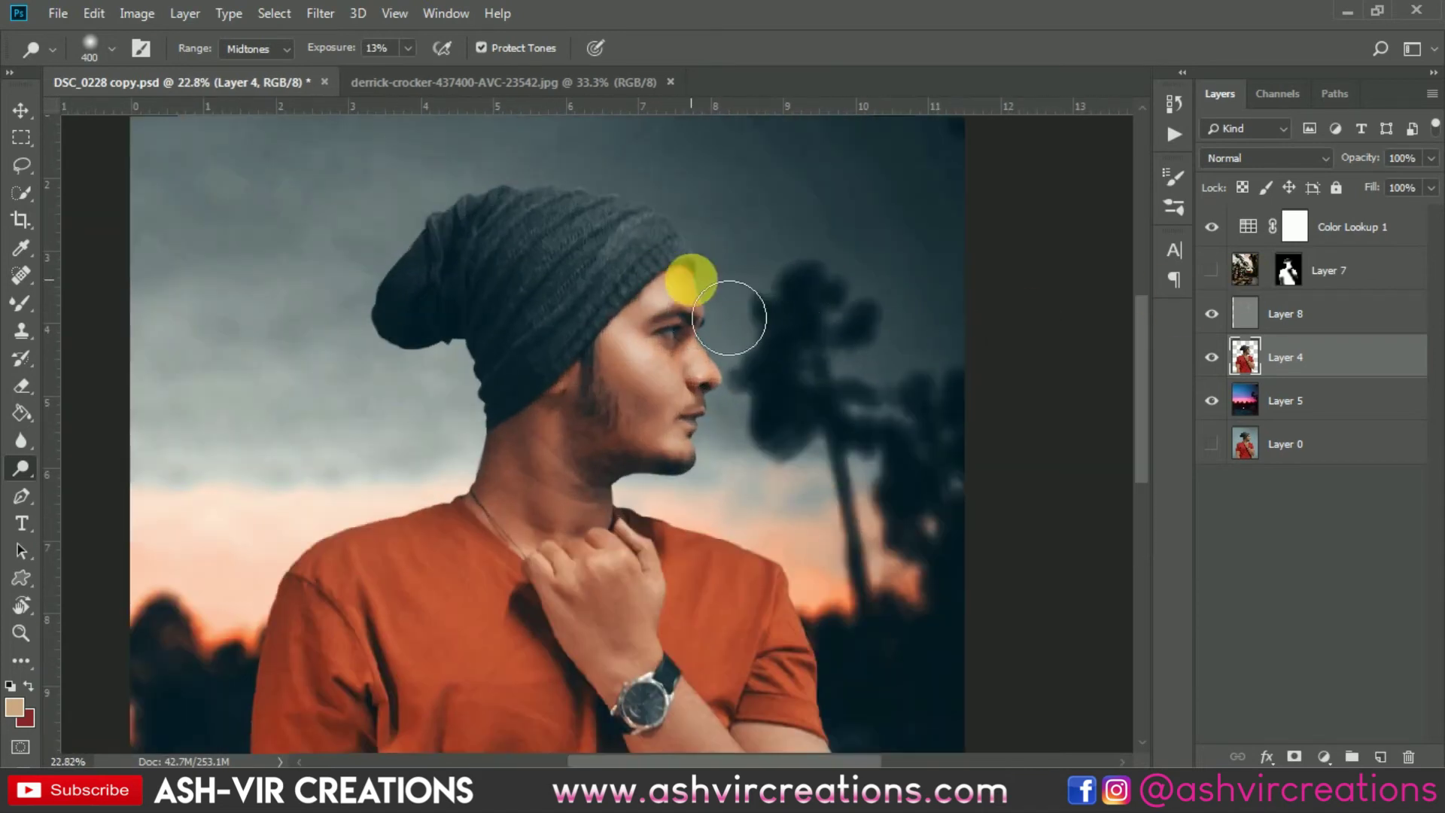
pyautogui.scroll(3, 672, 276)
pyautogui.click(1241, 272)
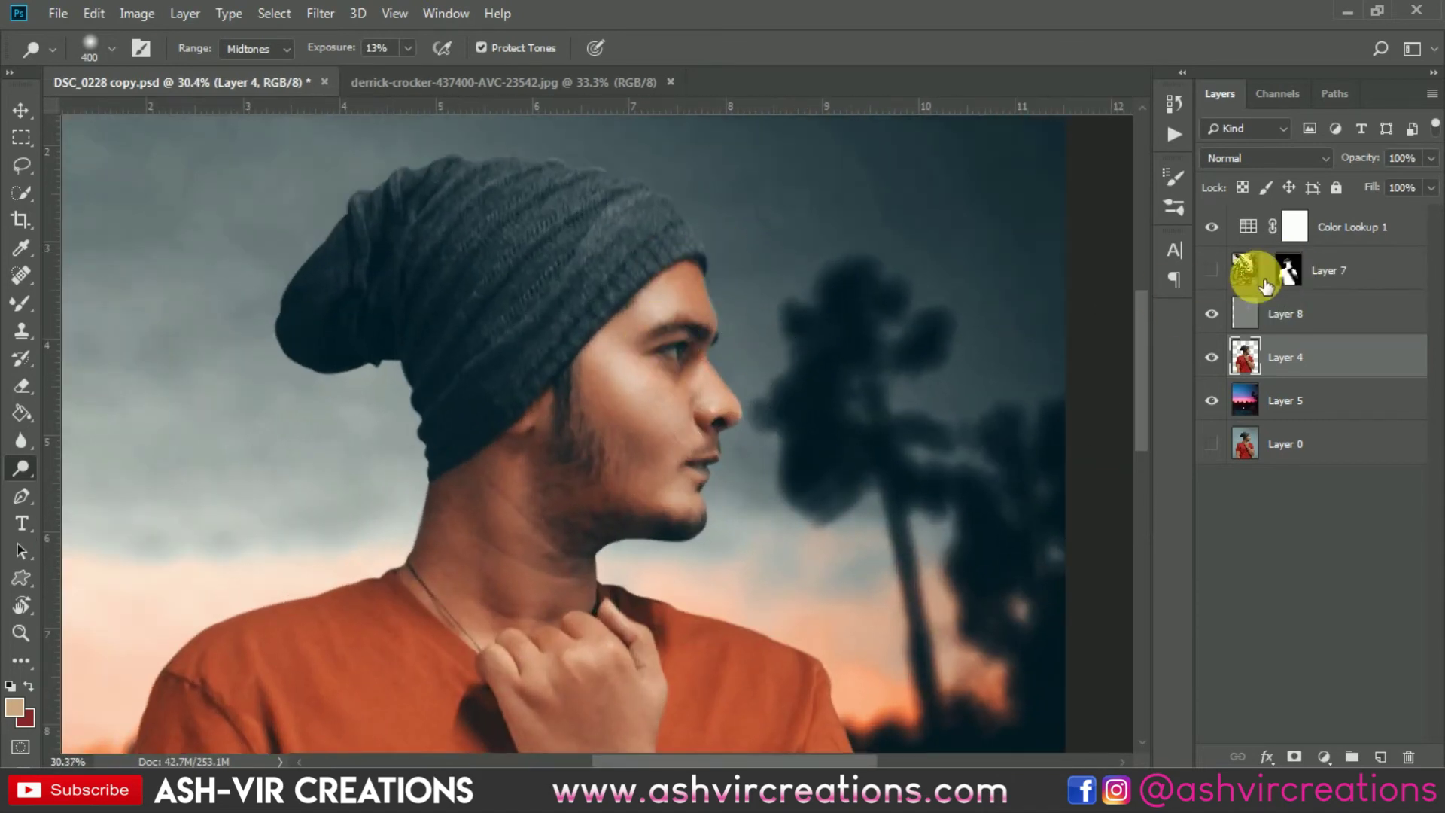
pyautogui.click(1216, 270)
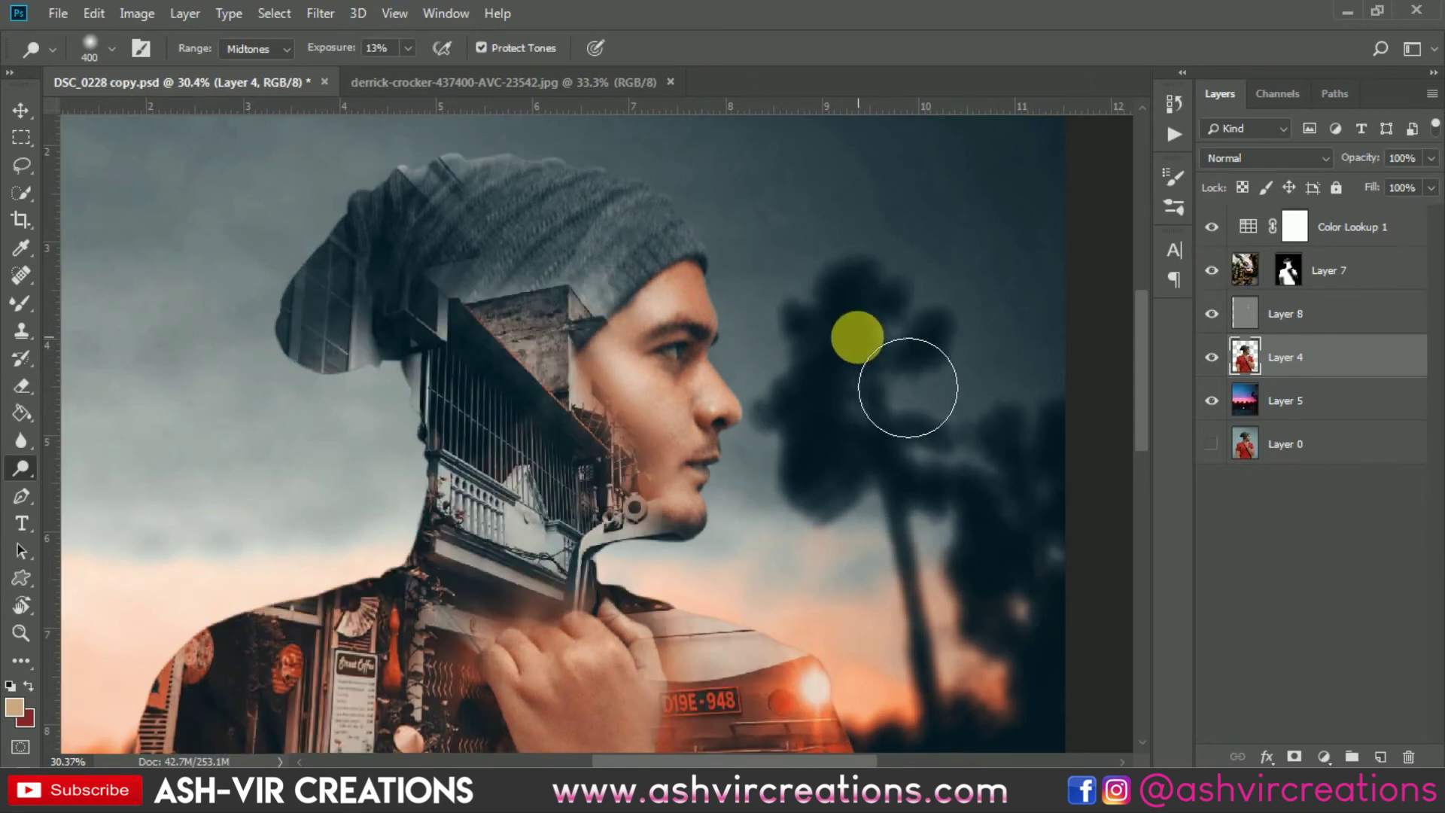
pyautogui.scroll(-5, 855, 337)
pyautogui.scroll(1, 873, 355)
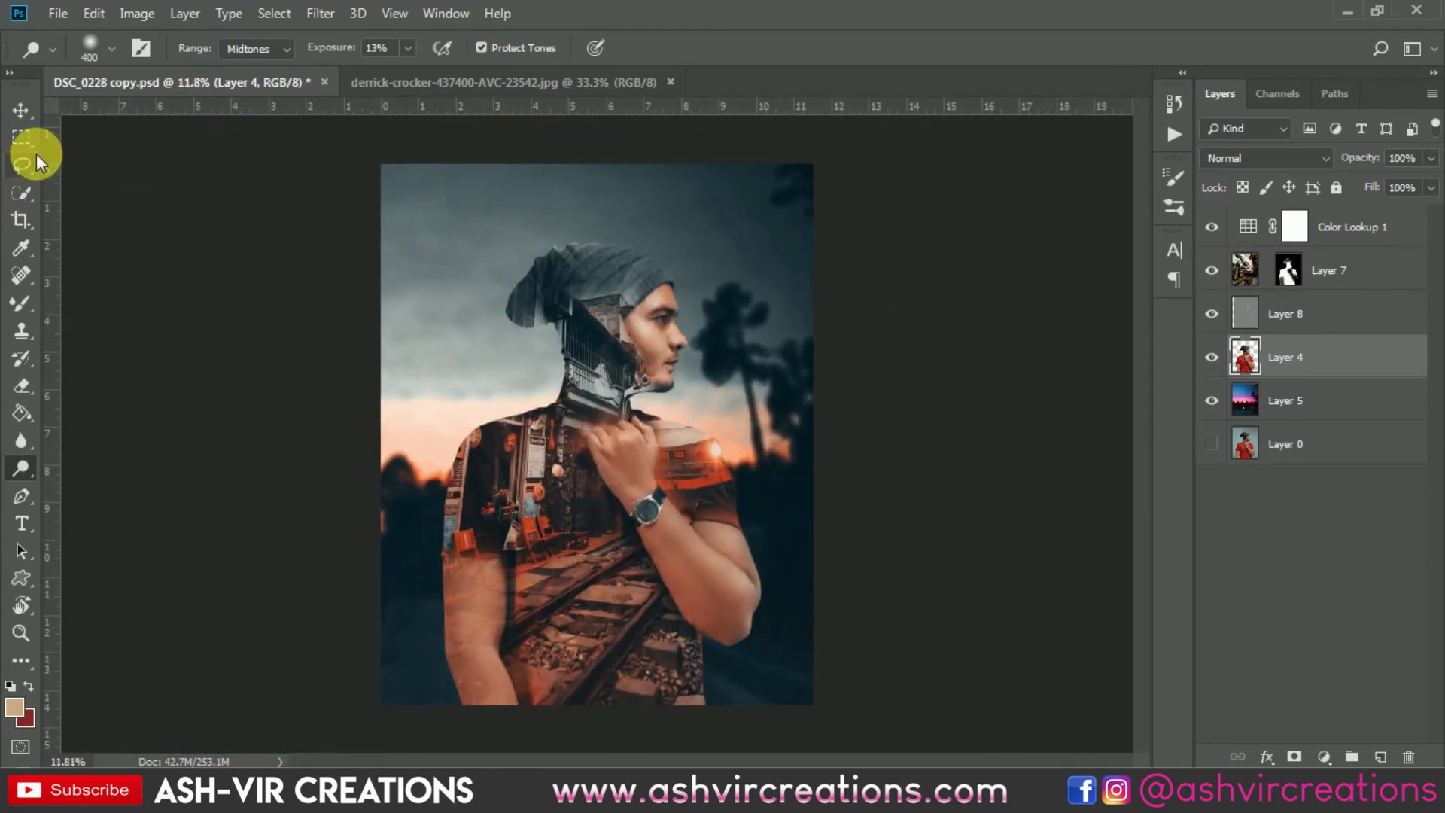
pyautogui.click(21, 110)
pyautogui.scroll(3, 683, 293)
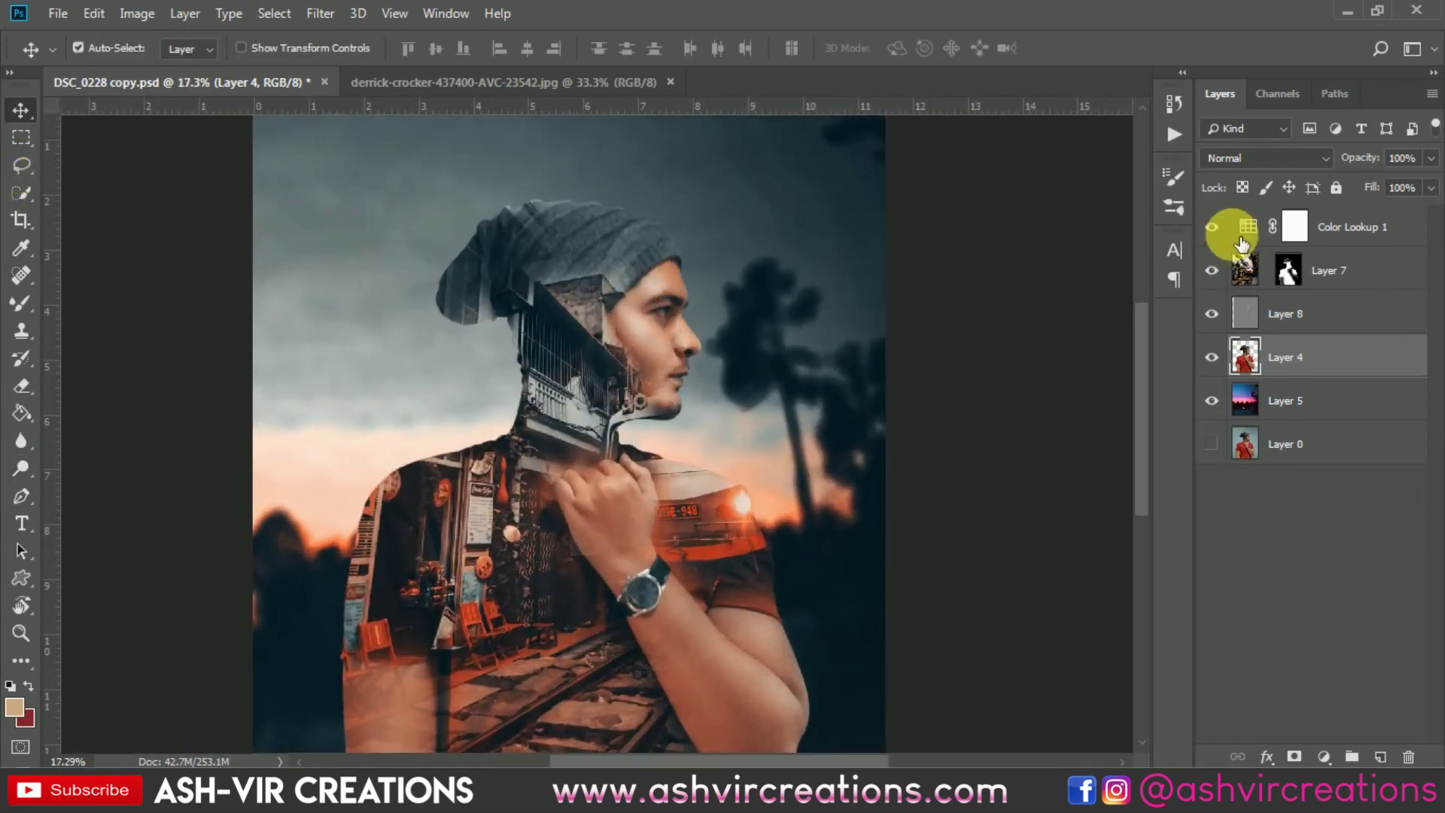
pyautogui.scroll(1, 535, 263)
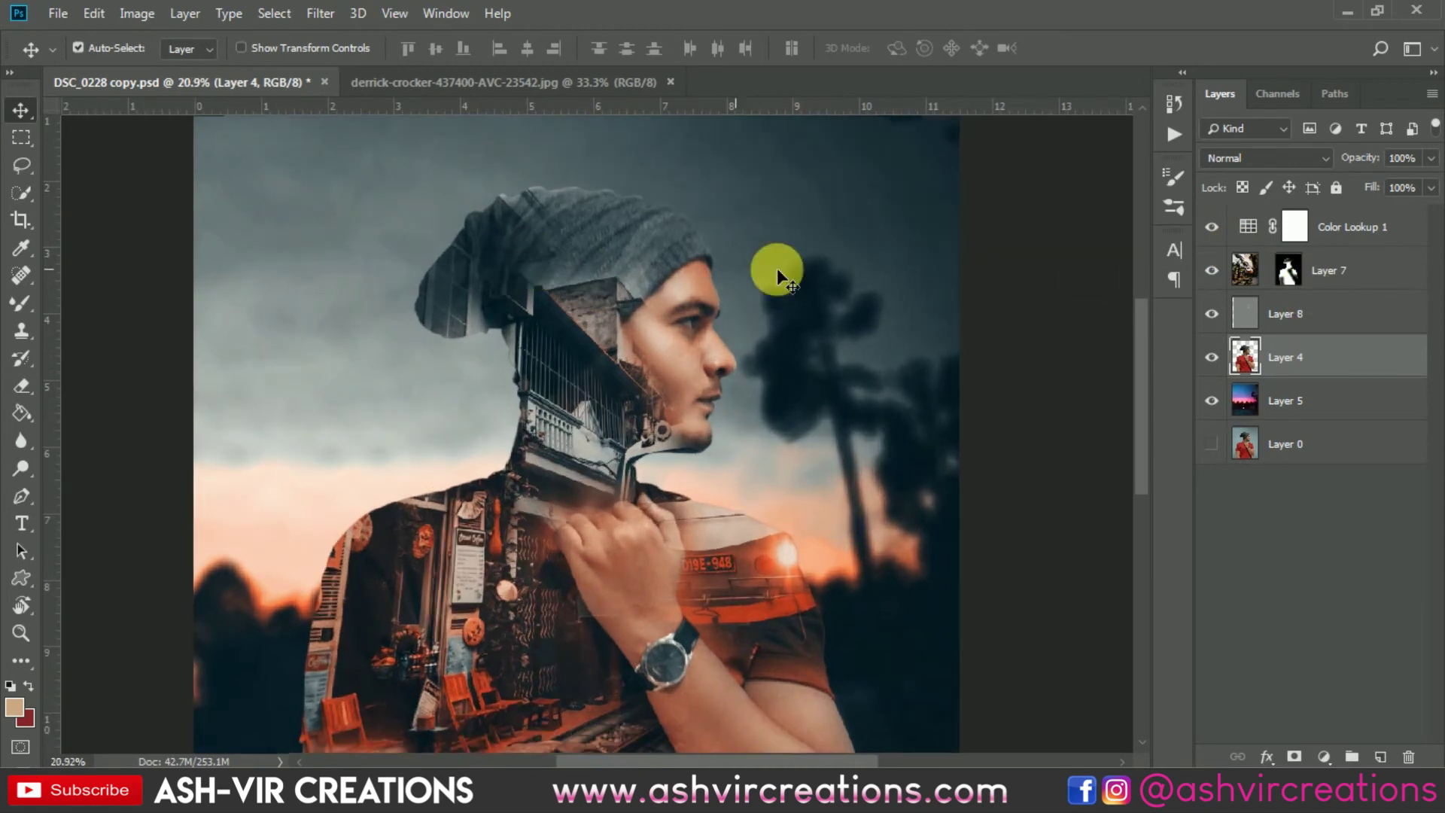
# - Try to paint the street scene off the back of the beanie on Layer 7's mask with a black 400 px brush at 73% opacity
pyautogui.click(1288, 270)
pyautogui.click(17, 295)
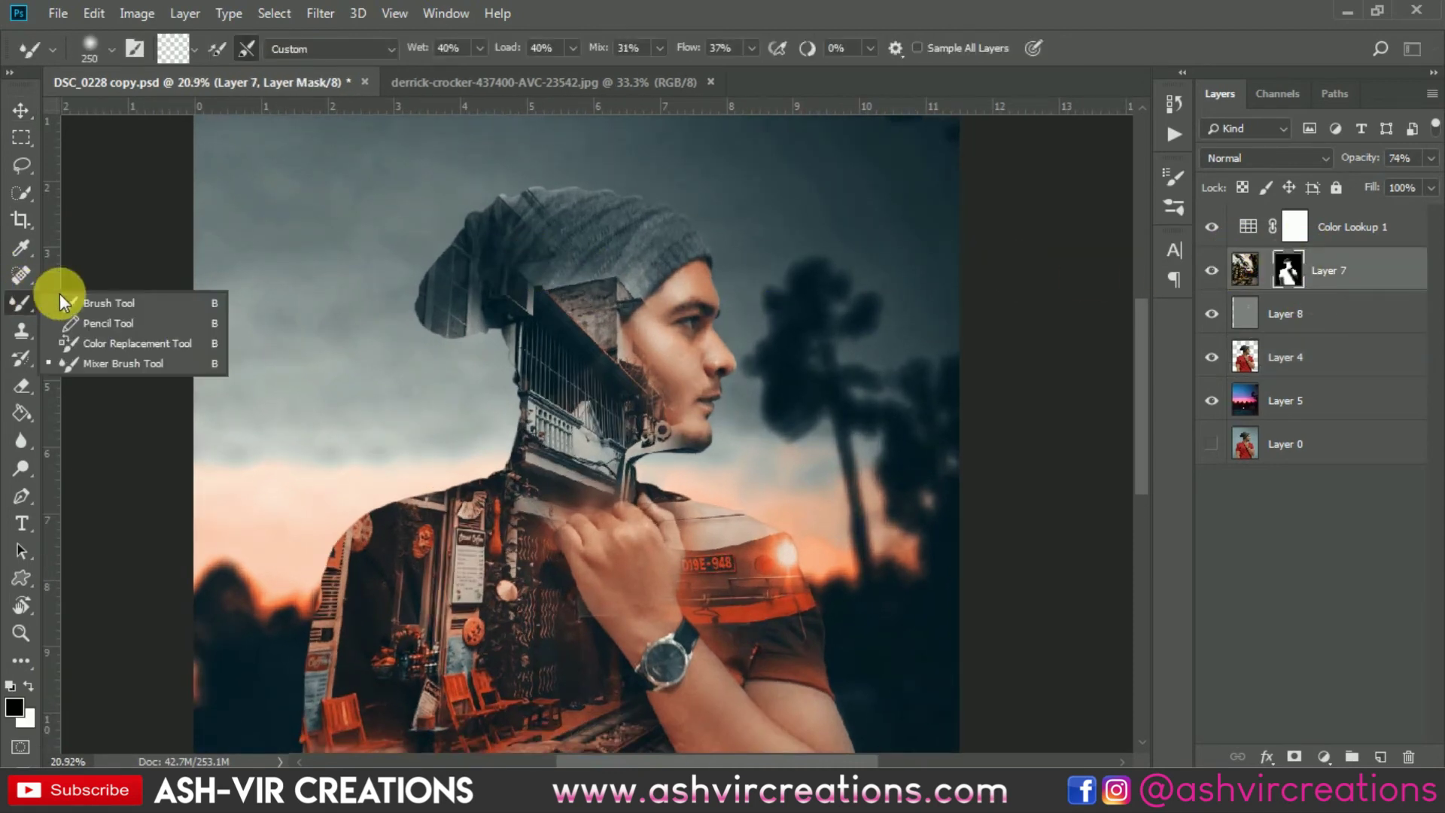
pyautogui.click(68, 302)
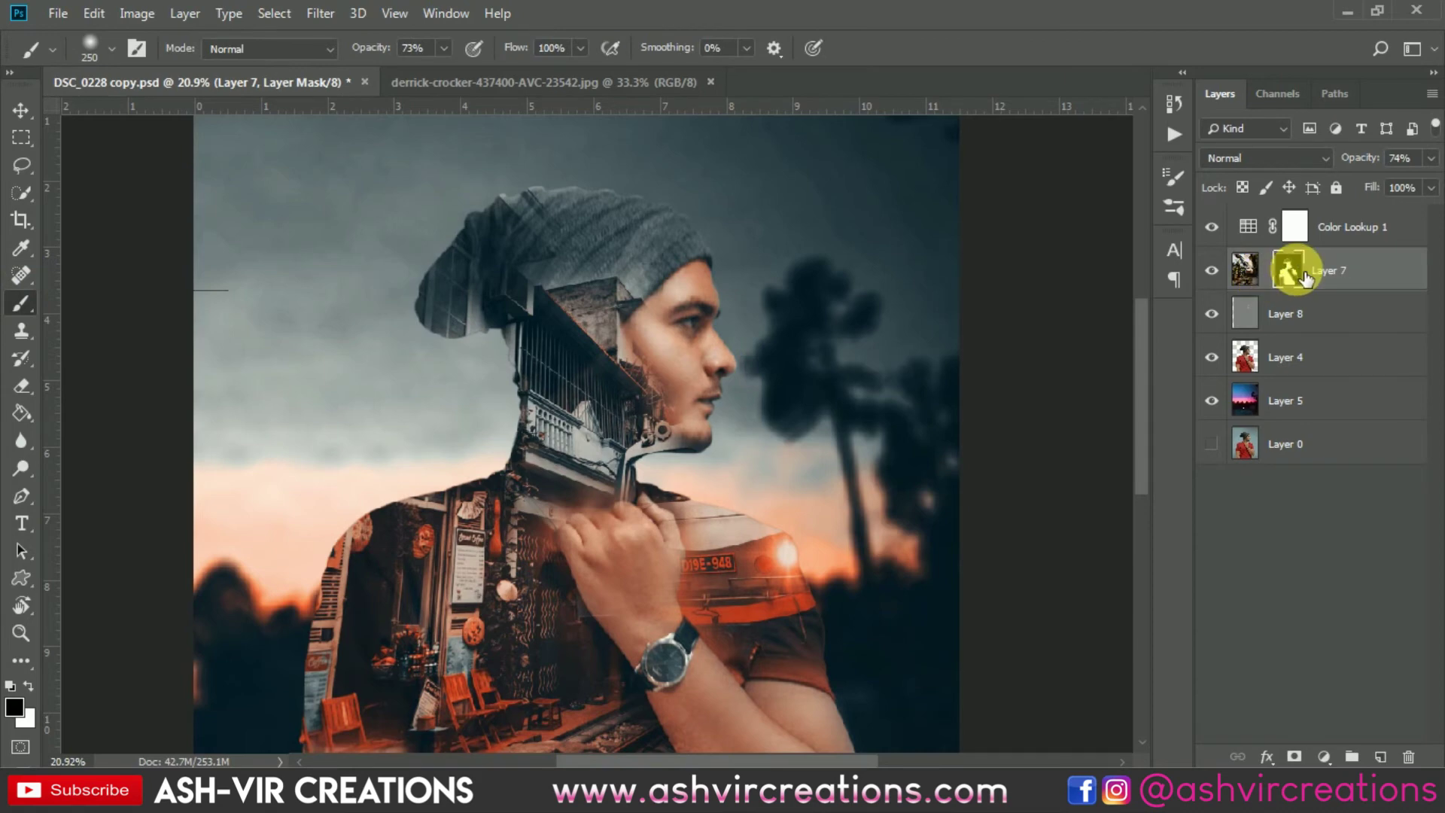
pyautogui.scroll(2, 293, 231)
pyautogui.press(']')
pyautogui.press(']')
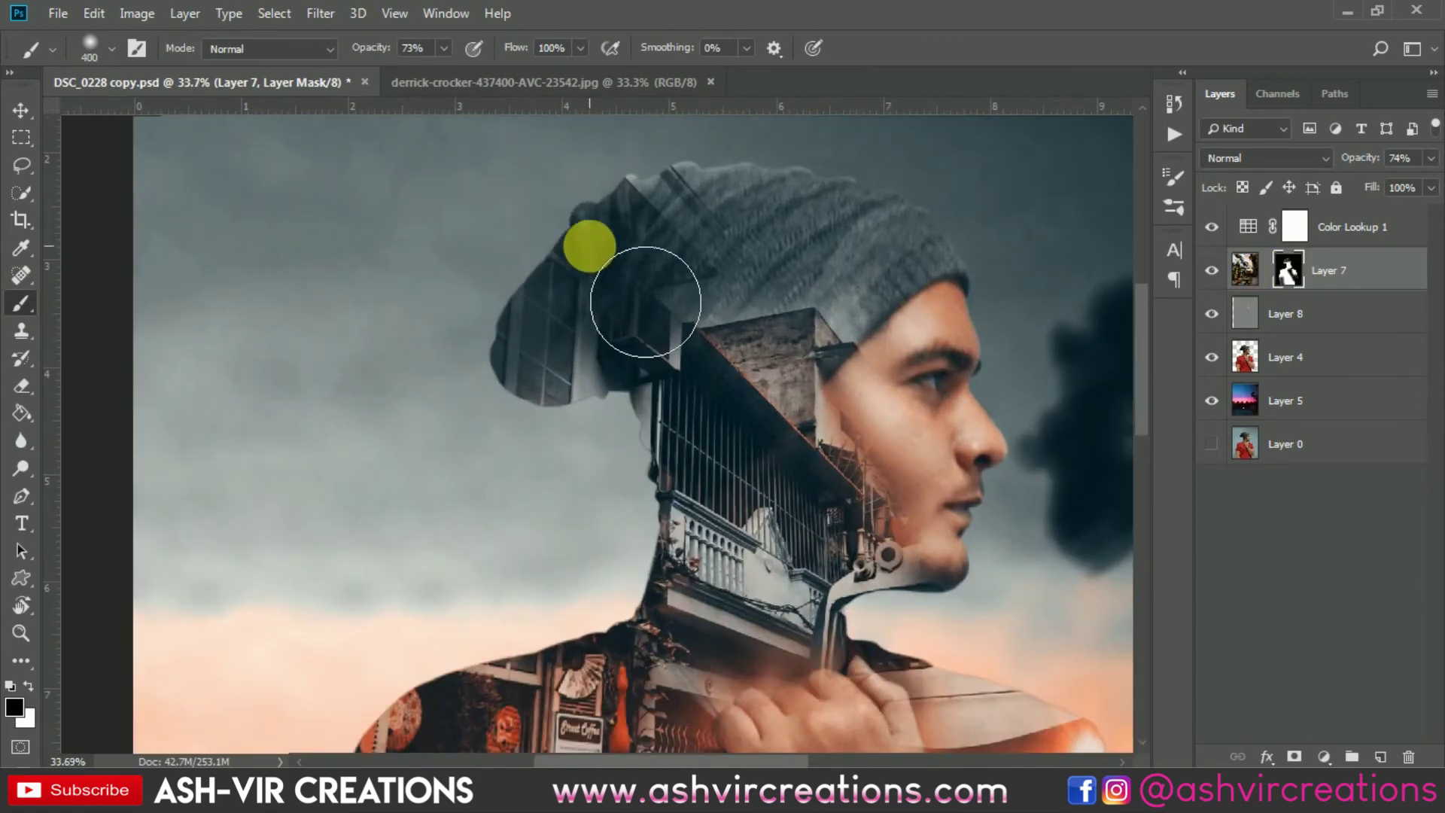
pyautogui.moveTo(645, 301)
pyautogui.mouseDown()
pyautogui.moveTo(625, 357)
pyautogui.moveTo(544, 404)
pyautogui.moveTo(537, 440)
pyautogui.moveTo(560, 421)
pyautogui.moveTo(543, 489)
pyautogui.moveTo(589, 425)
pyautogui.moveTo(534, 364)
pyautogui.moveTo(612, 221)
pyautogui.moveTo(641, 197)
pyautogui.mouseUp()
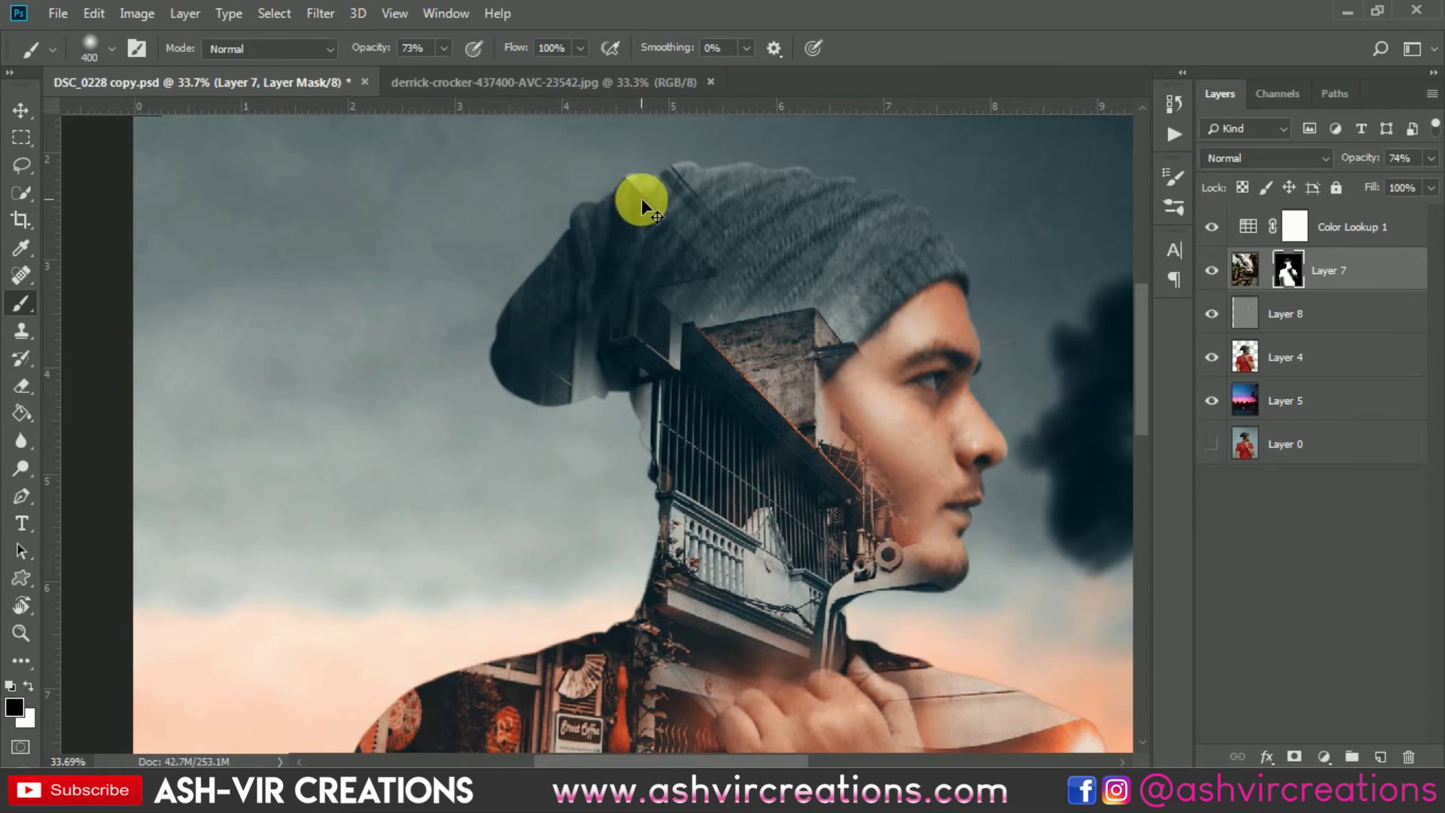
pyautogui.hotkey('ctrl', 'z')
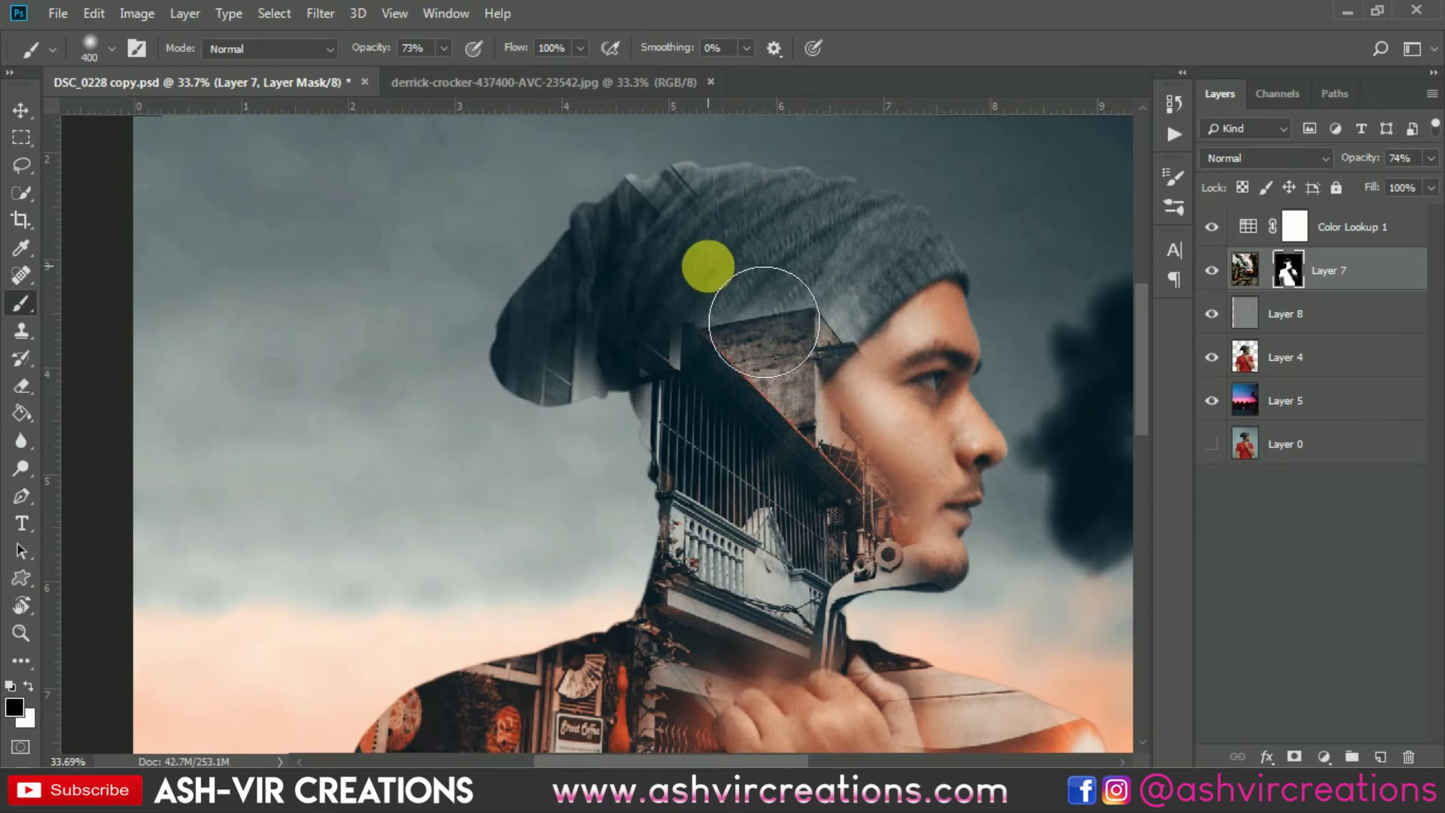
pyautogui.scroll(-5, 729, 226)
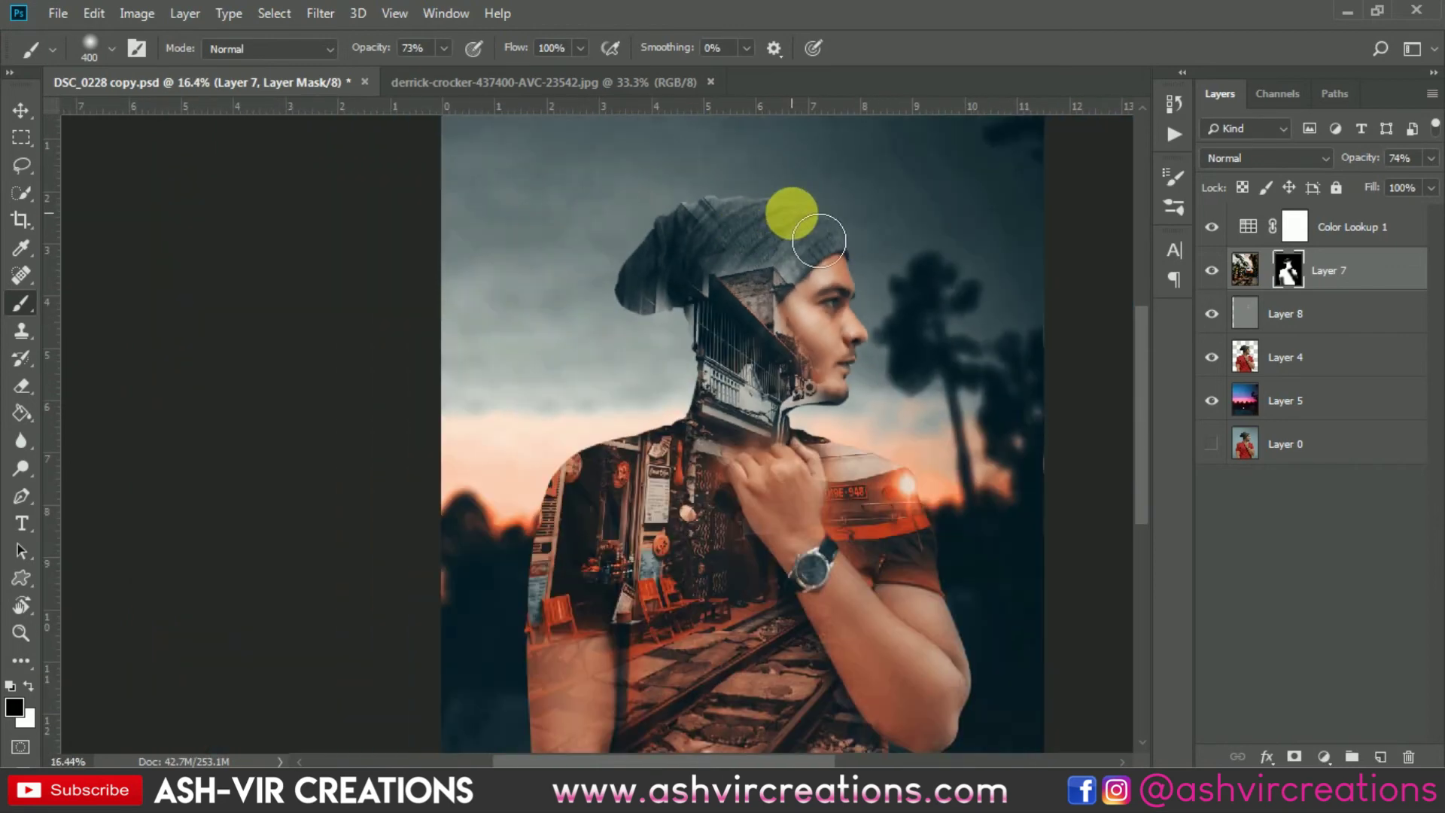
pyautogui.press('v')
pyautogui.scroll(1, 784, 230)
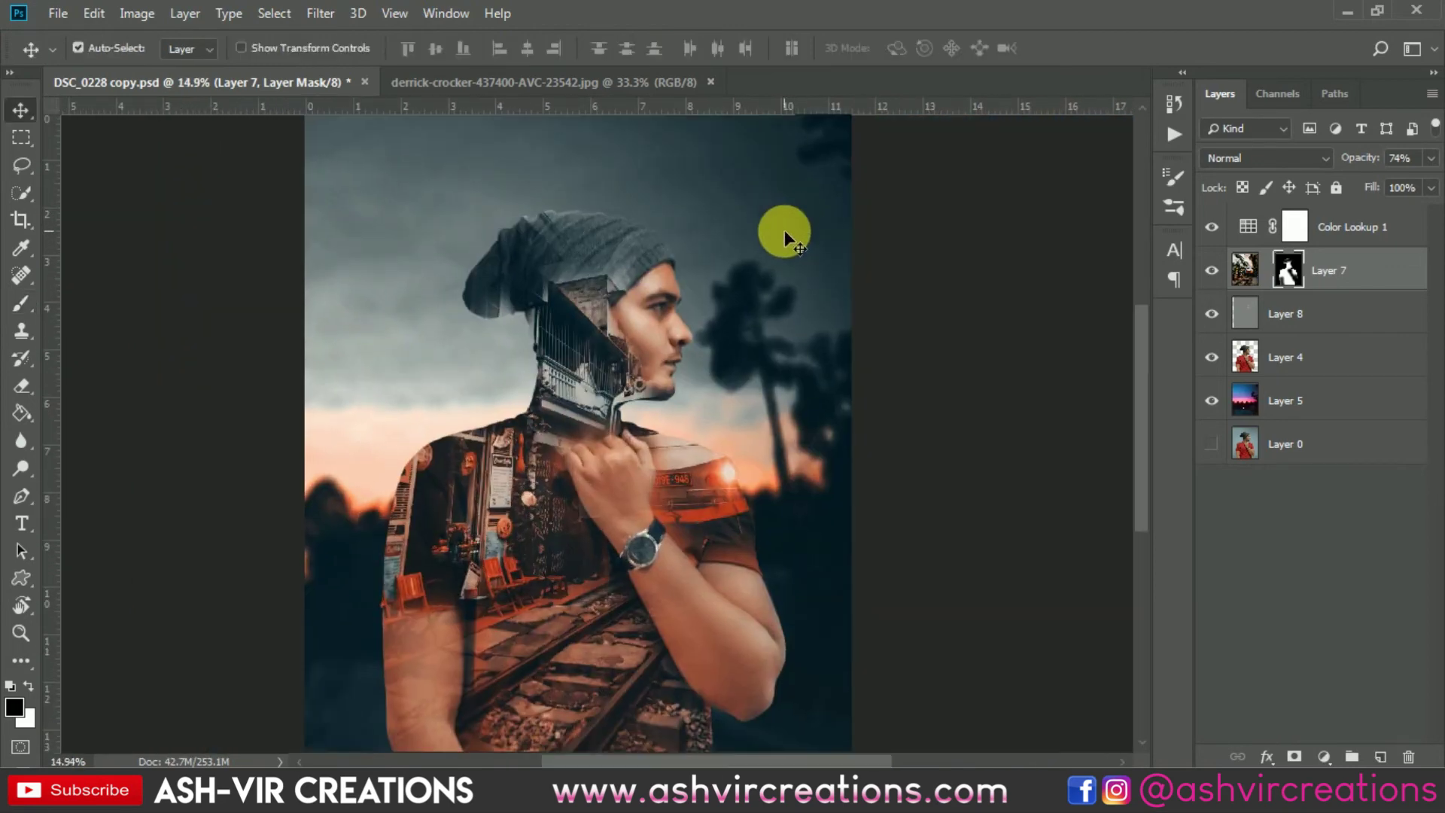
pyautogui.scroll(-2, 784, 231)
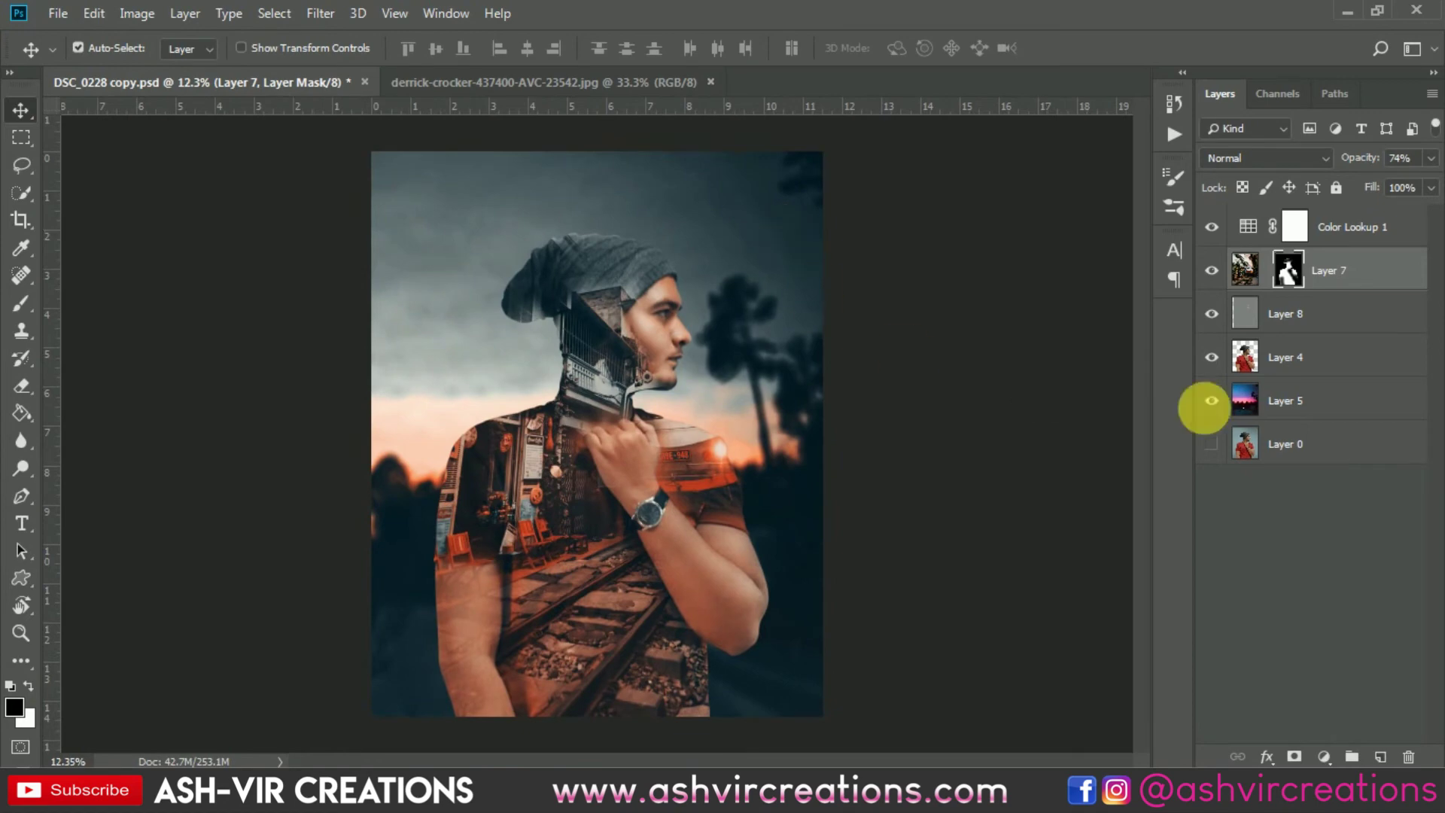
pyautogui.scroll(5, 748, 454)
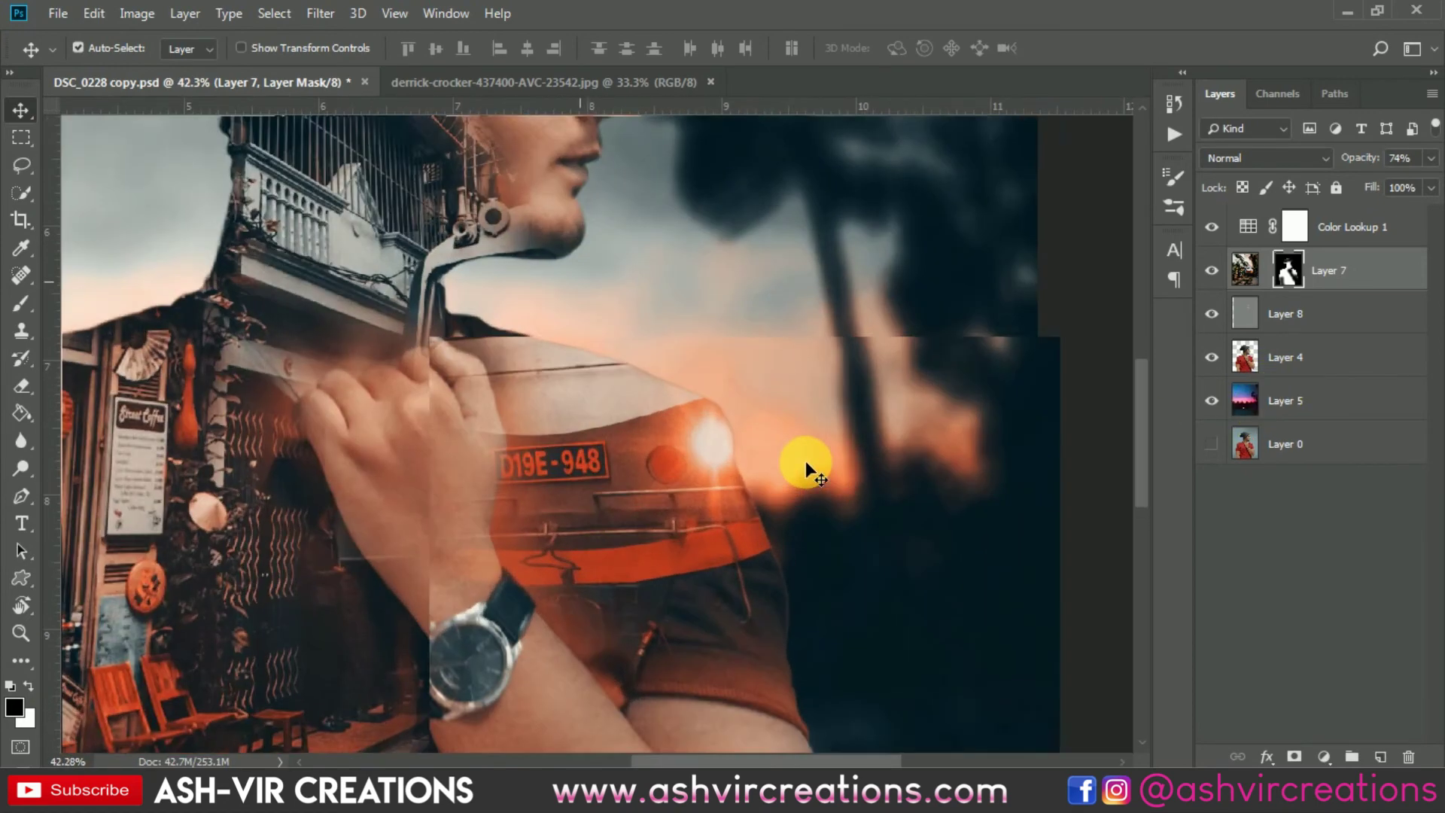
pyautogui.scroll(-4, 694, 488)
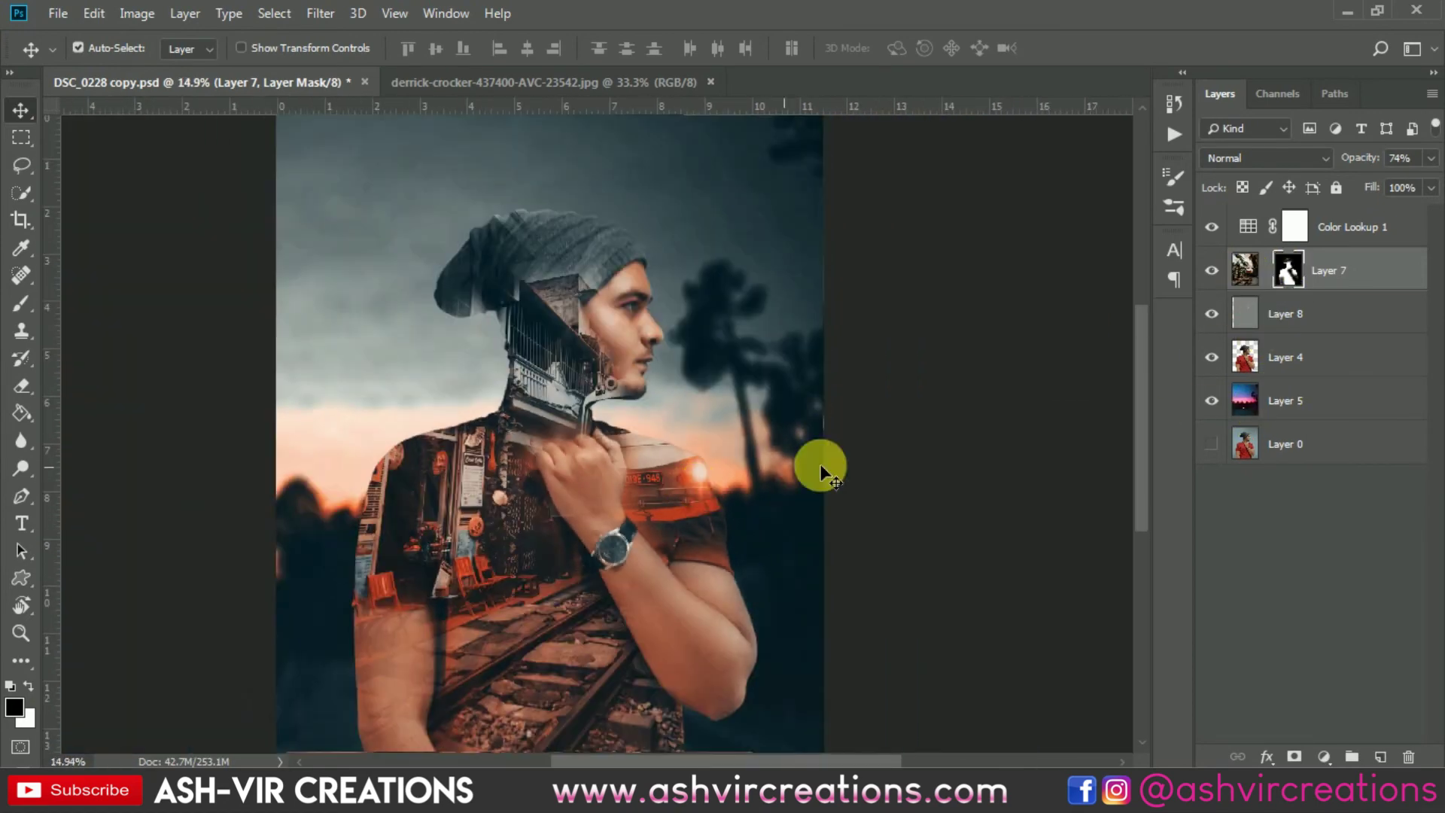
# - Scale Layer 7's train street image, not its mask, up slightly to about 101.5% so the train's headlight shifts on the shoulder
pyautogui.click(1245, 272)
pyautogui.scroll(3, 688, 602)
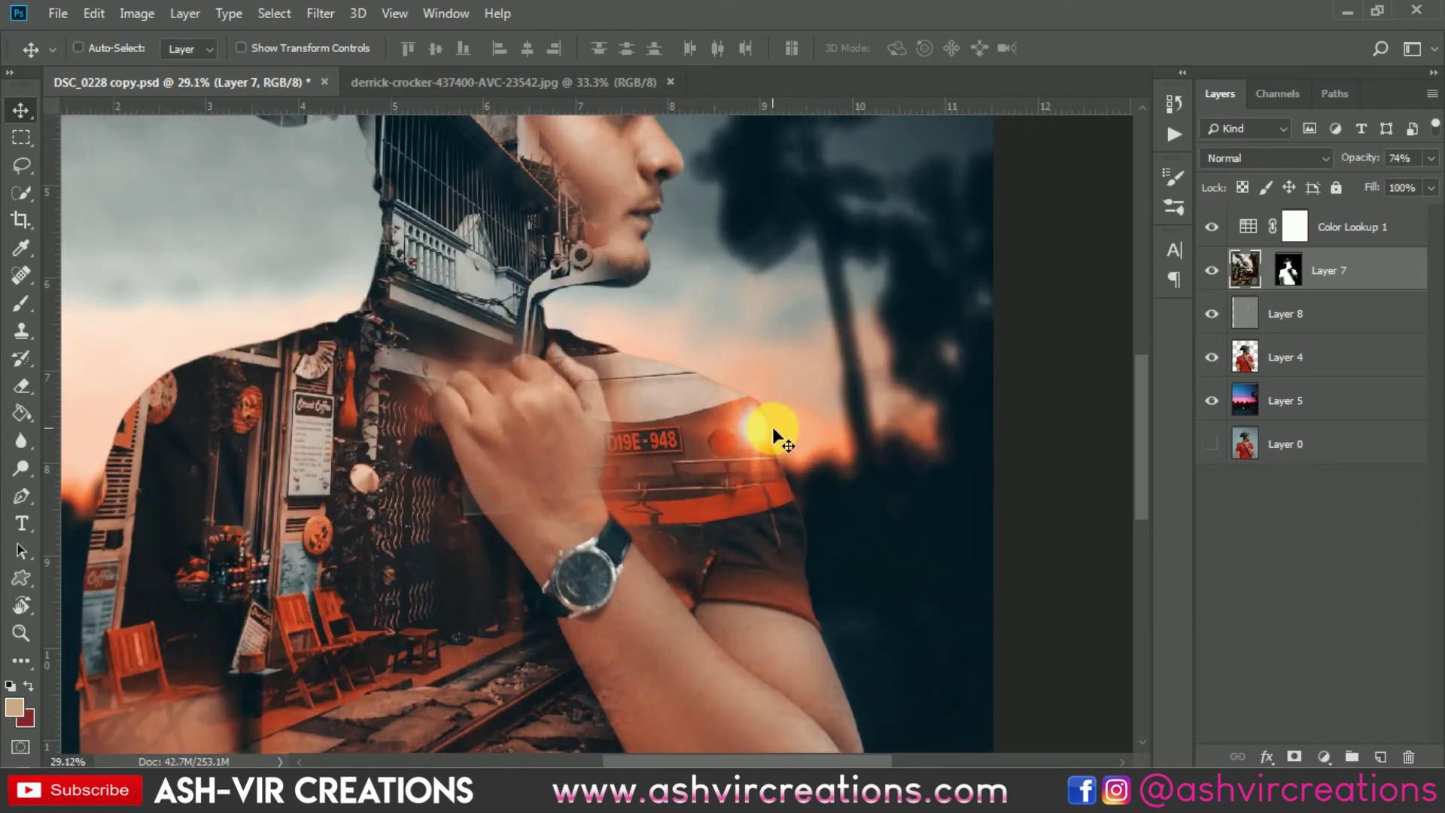
pyautogui.hotkey('ctrl', 't')
pyautogui.scroll(-4, 772, 426)
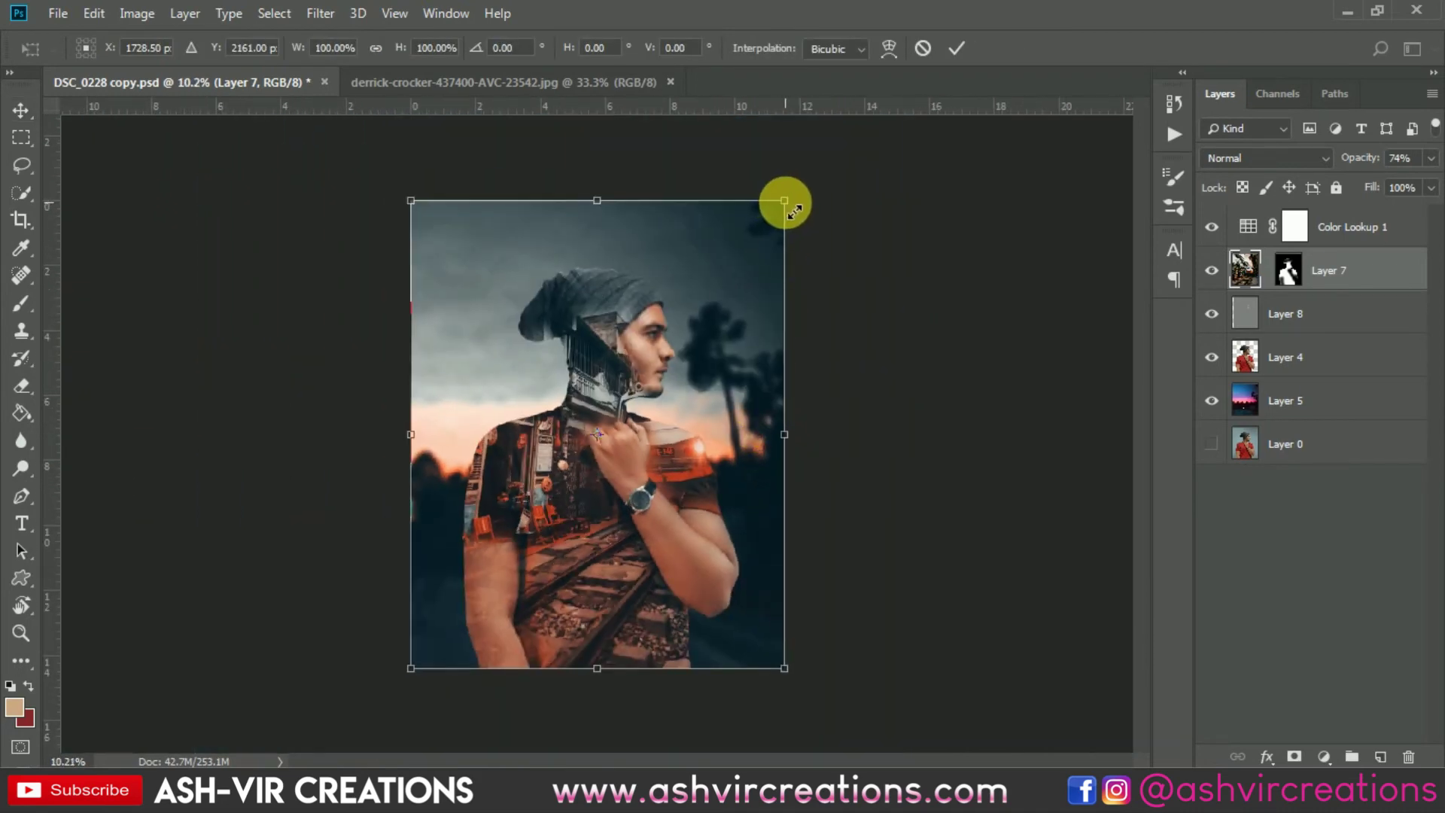
pyautogui.moveTo(784, 200); pyautogui.dragTo(788, 195)
pyautogui.hotkey('ctrl', '+')
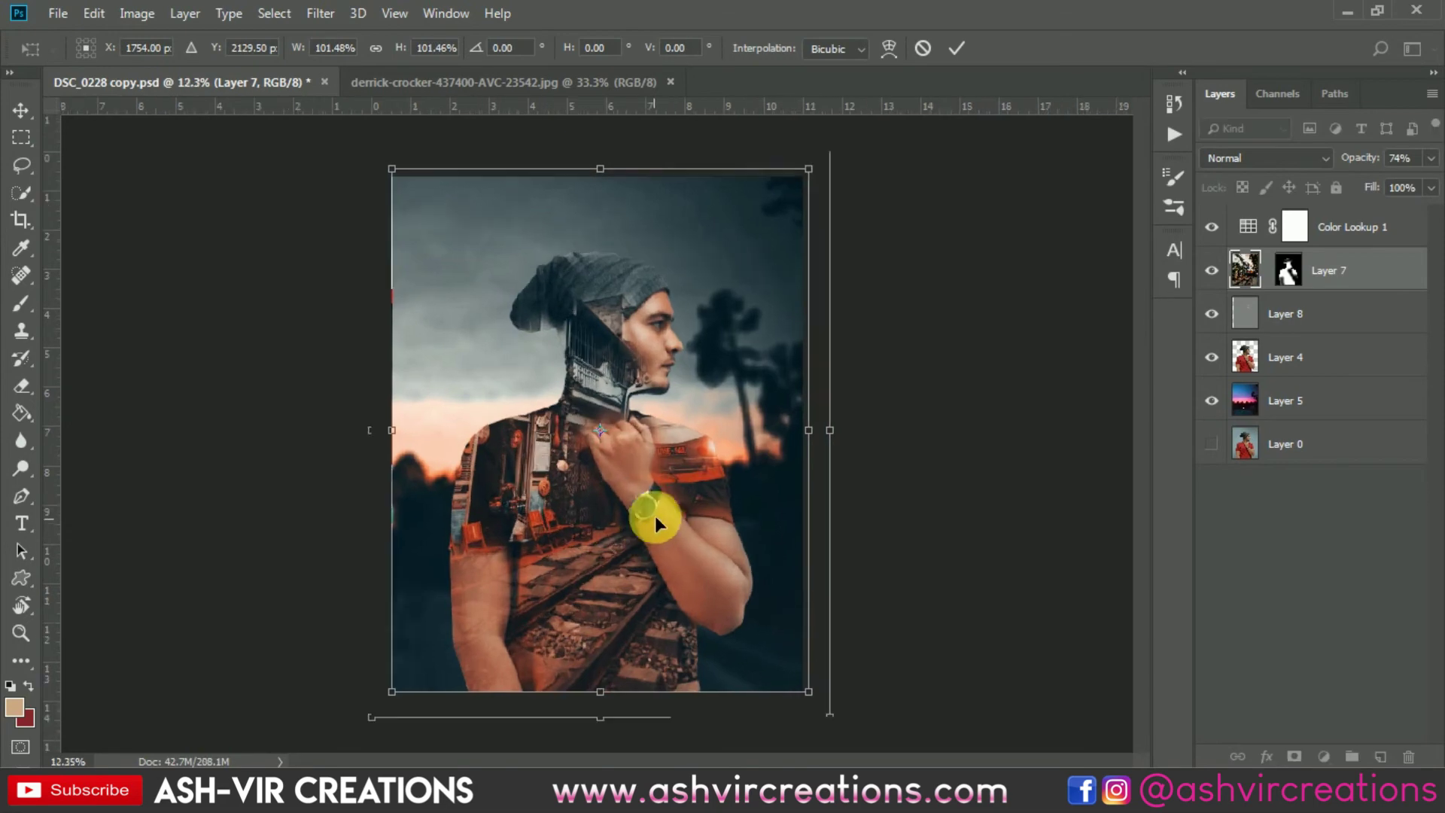
pyautogui.scroll(6, 700, 482)
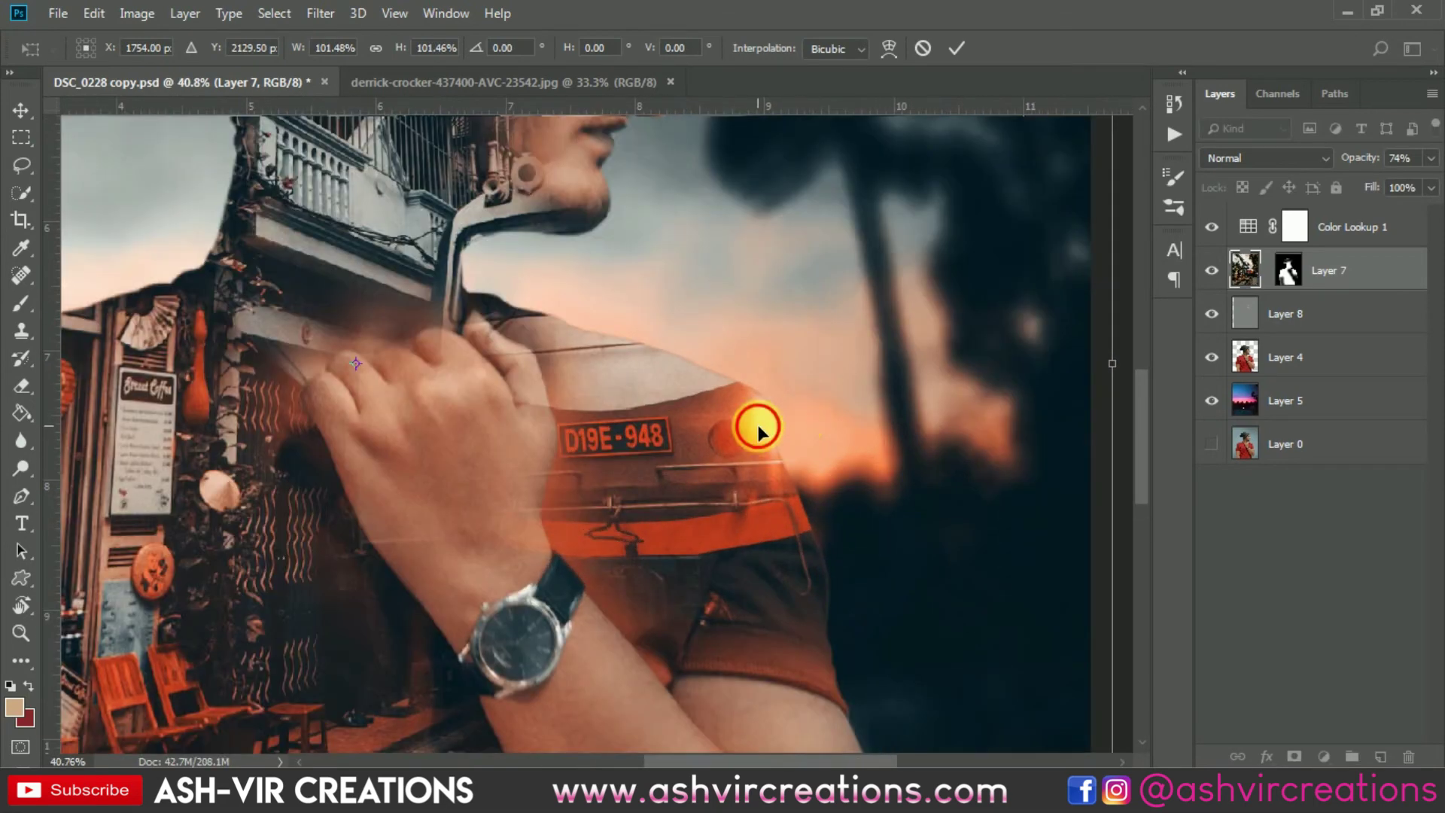
pyautogui.press('Return')
pyautogui.scroll(-6, 757, 424)
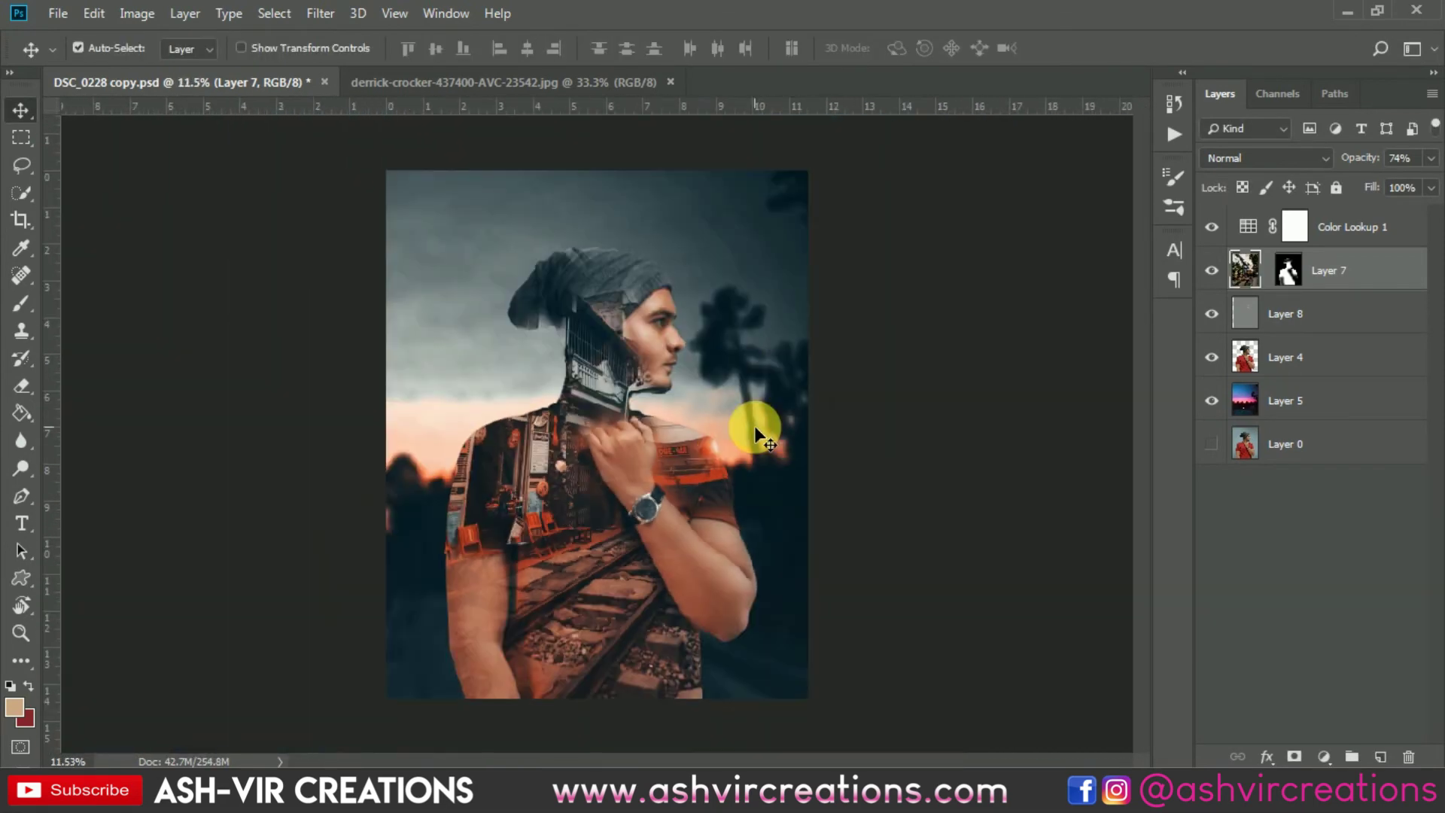
# - Add a new layer above Color Lookup 1 and set up a soft brush at 150 px and 100% opacity with a sampled orange
pyautogui.click(1295, 226)
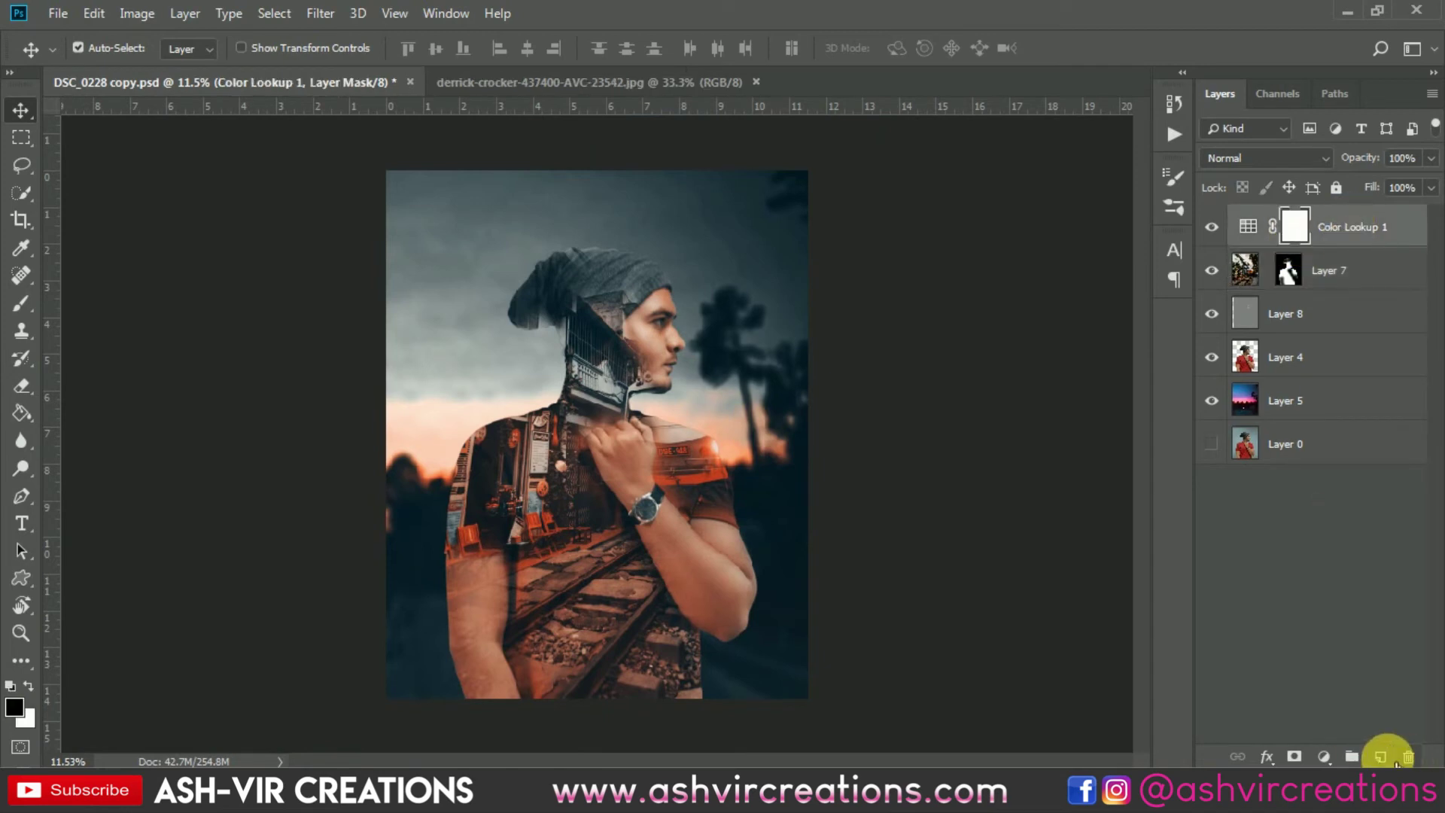
pyautogui.click(1381, 756)
pyautogui.click(22, 304)
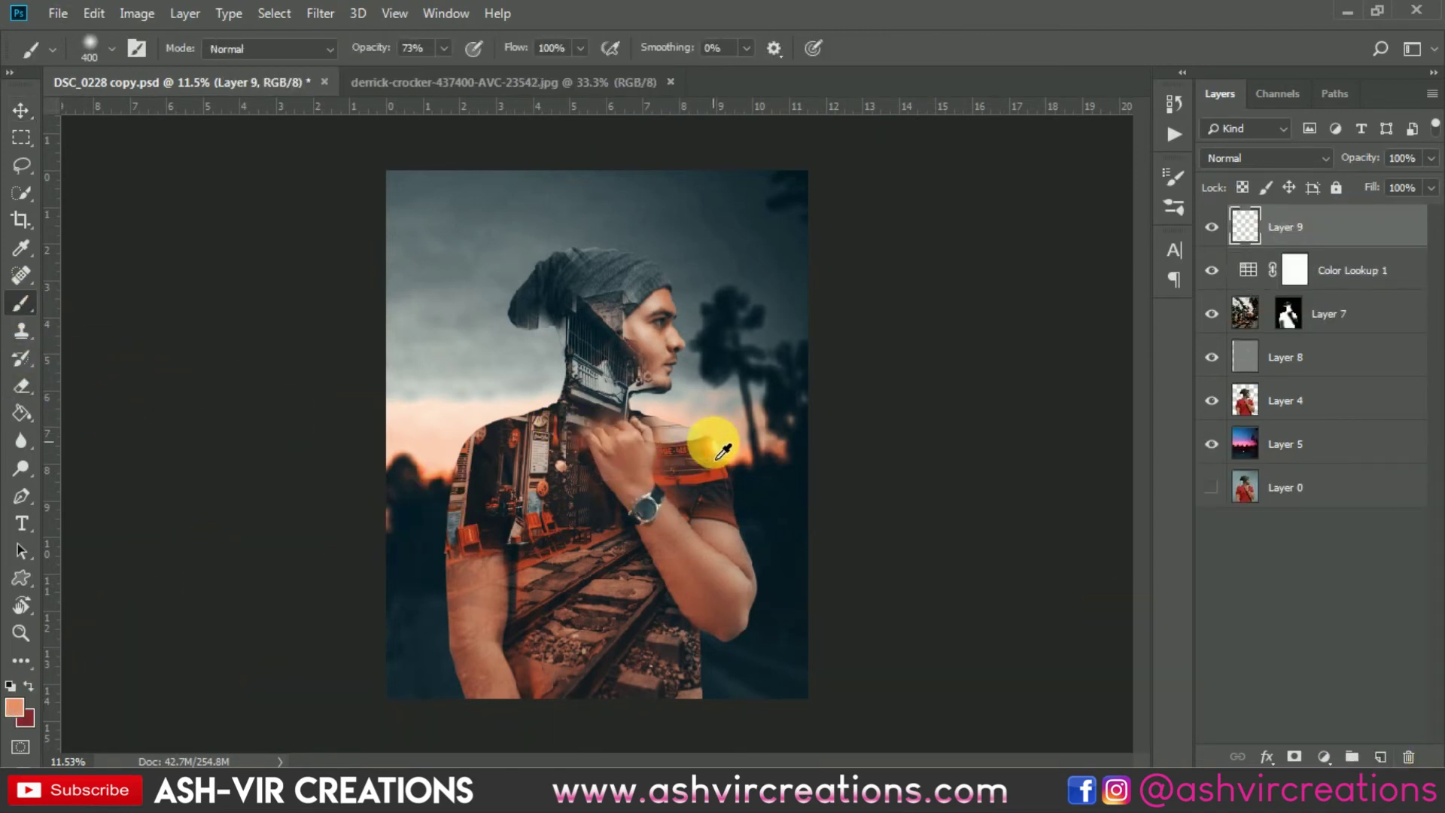
pyautogui.scroll(4, 724, 450)
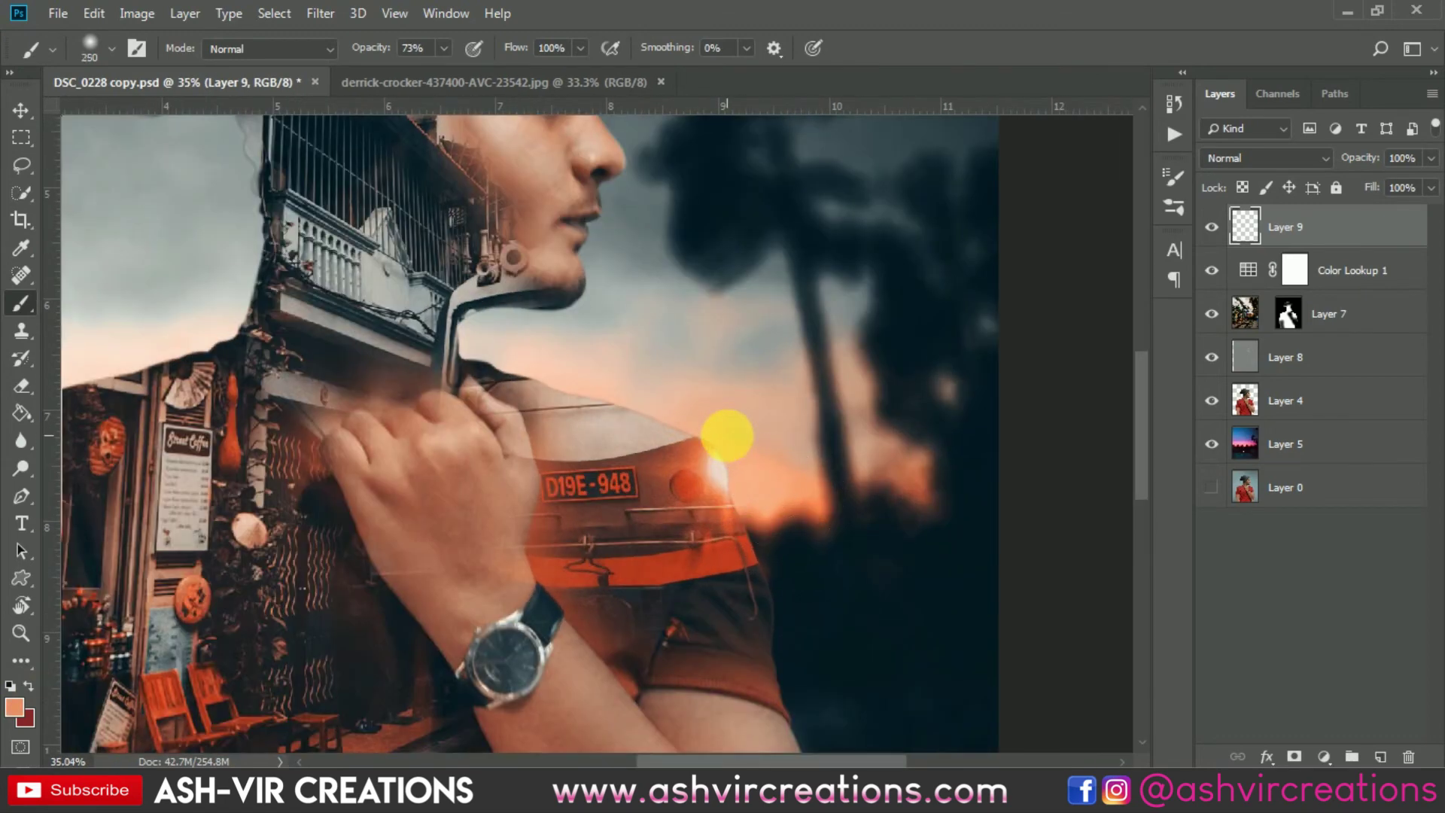
pyautogui.press('[')
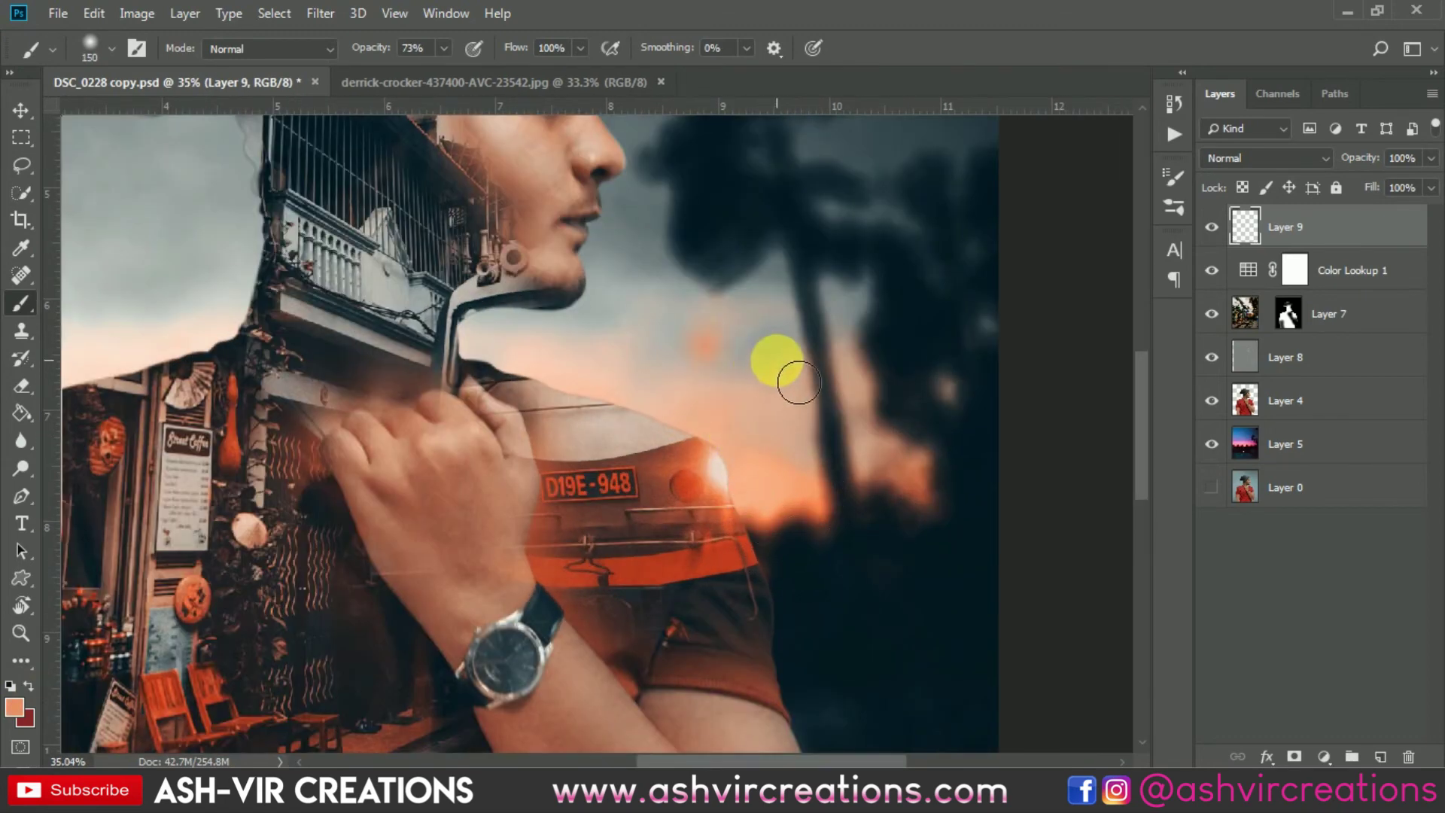
pyautogui.moveTo(374, 49); pyautogui.dragTo(467, 57)
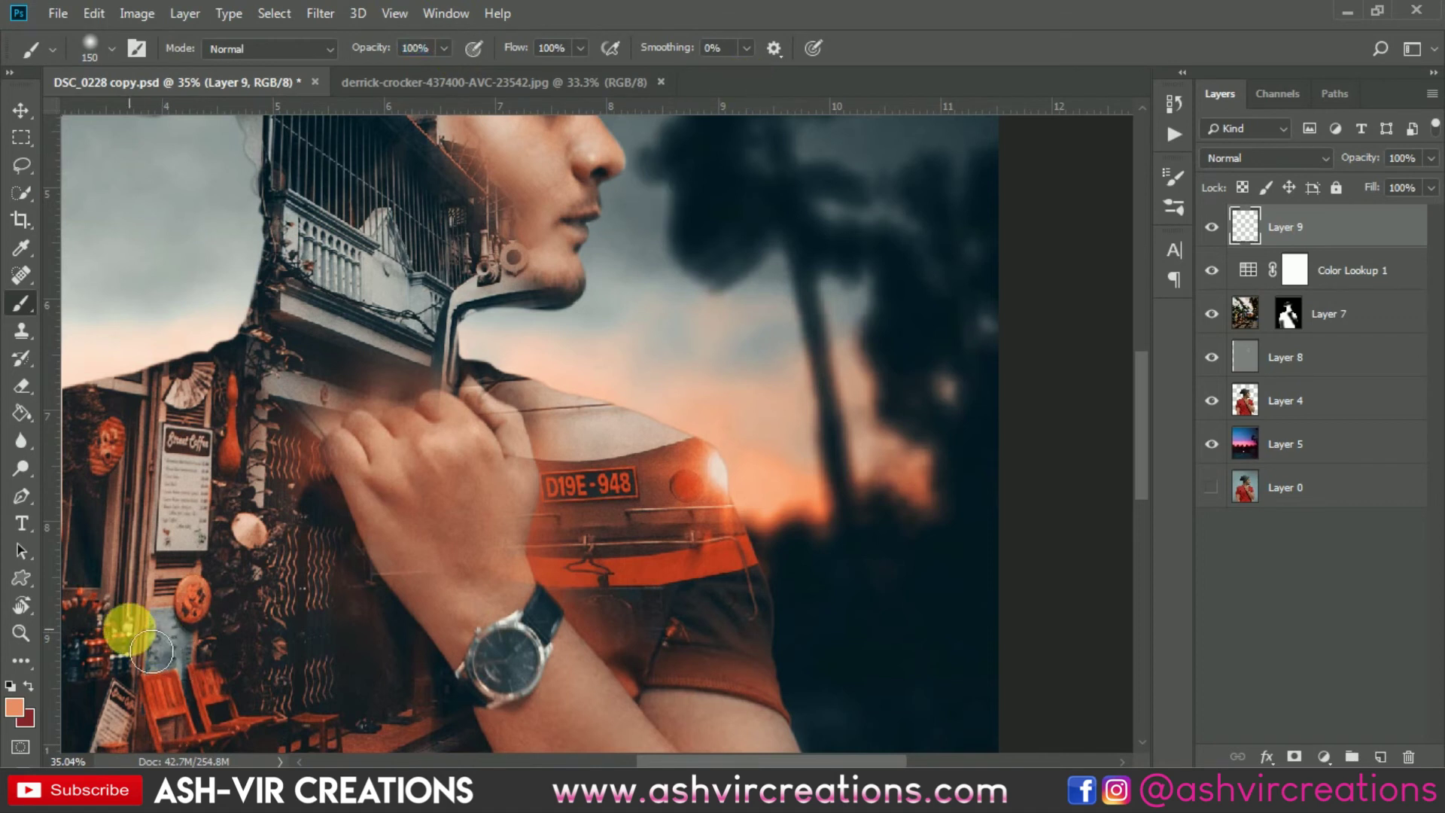
# - Choose a more saturated orange as foreground color and paint one soft dab beside the train's headlight on Layer 9
pyautogui.click(15, 706)
pyautogui.moveTo(1063, 409); pyautogui.dragTo(1087, 409)
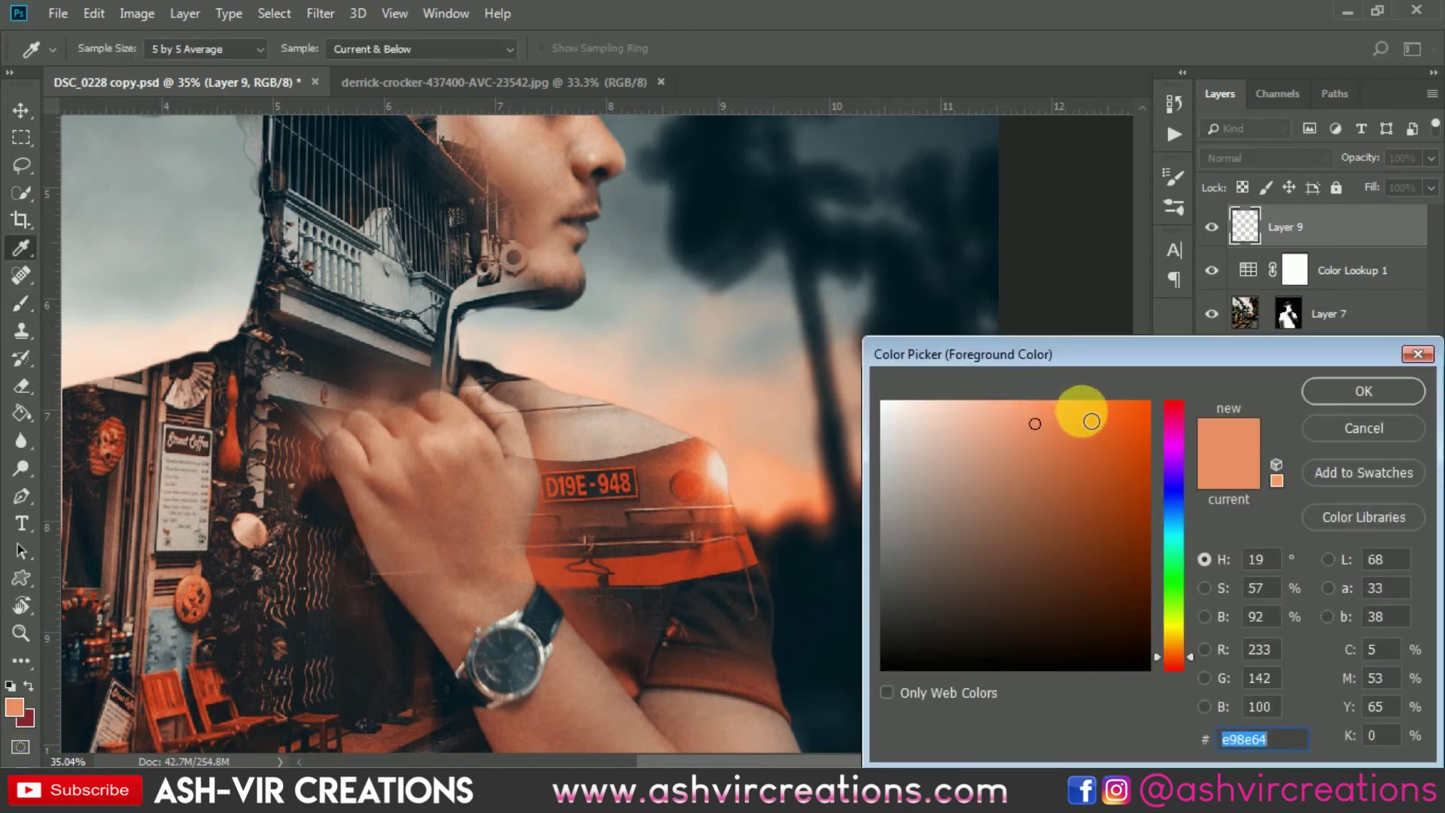
pyautogui.moveTo(1177, 643); pyautogui.dragTo(1179, 652)
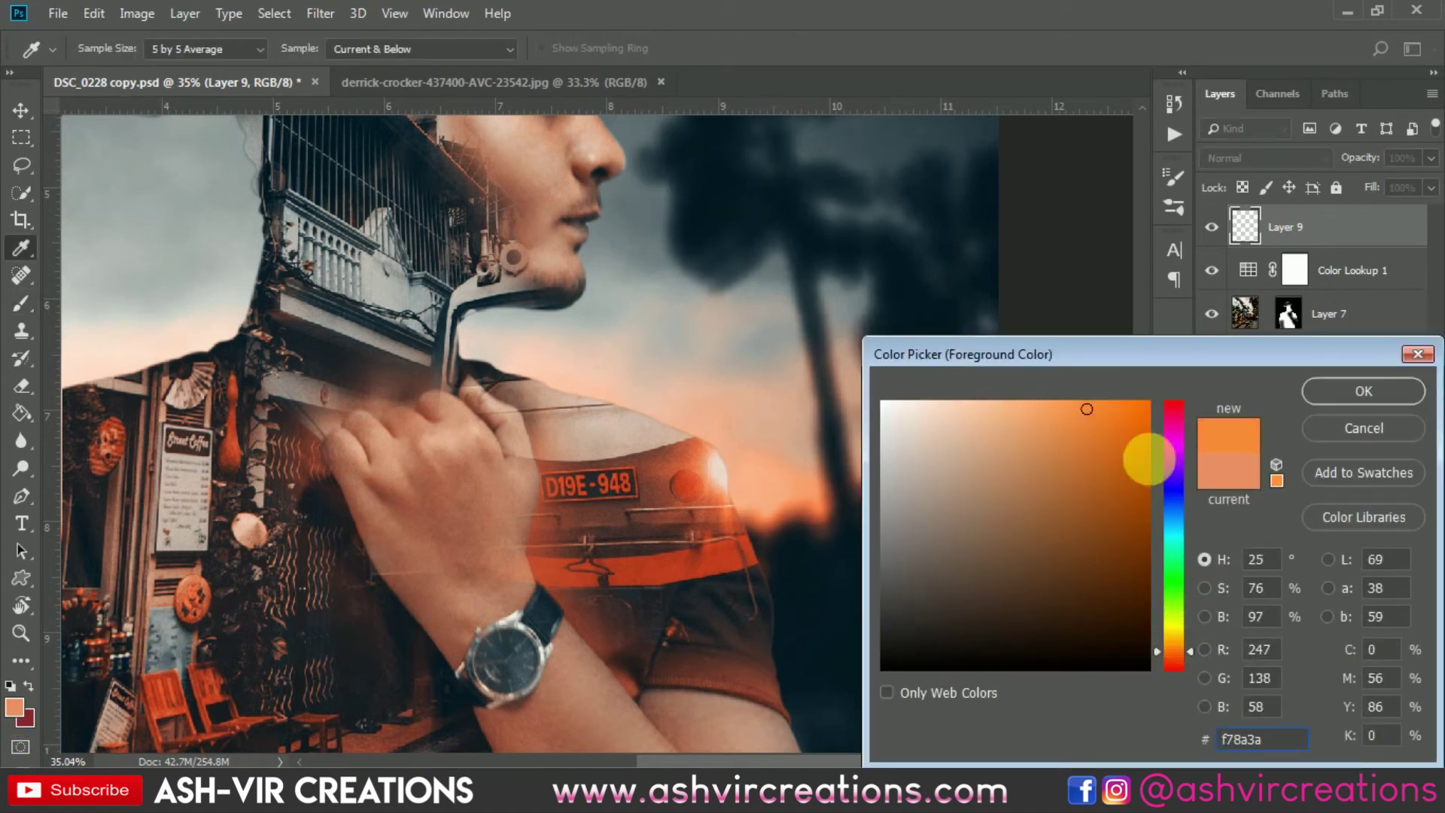
pyautogui.click(1127, 410)
pyautogui.click(1364, 391)
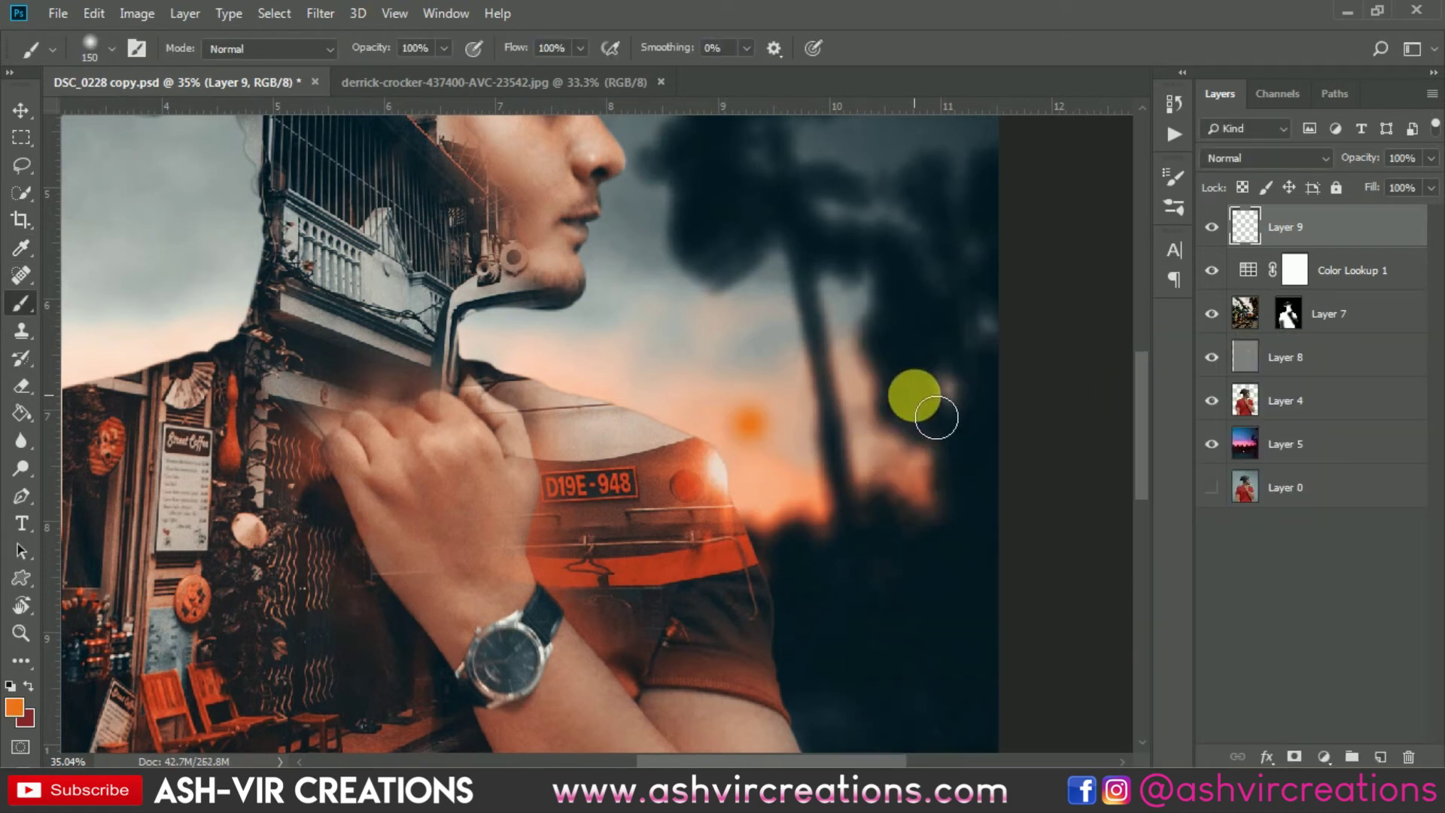
# - Set Layer 9 to Screen blending and enlarge the orange dab to about 383%, centered over the train's headlight
pyautogui.press('v')
pyautogui.click(1243, 158)
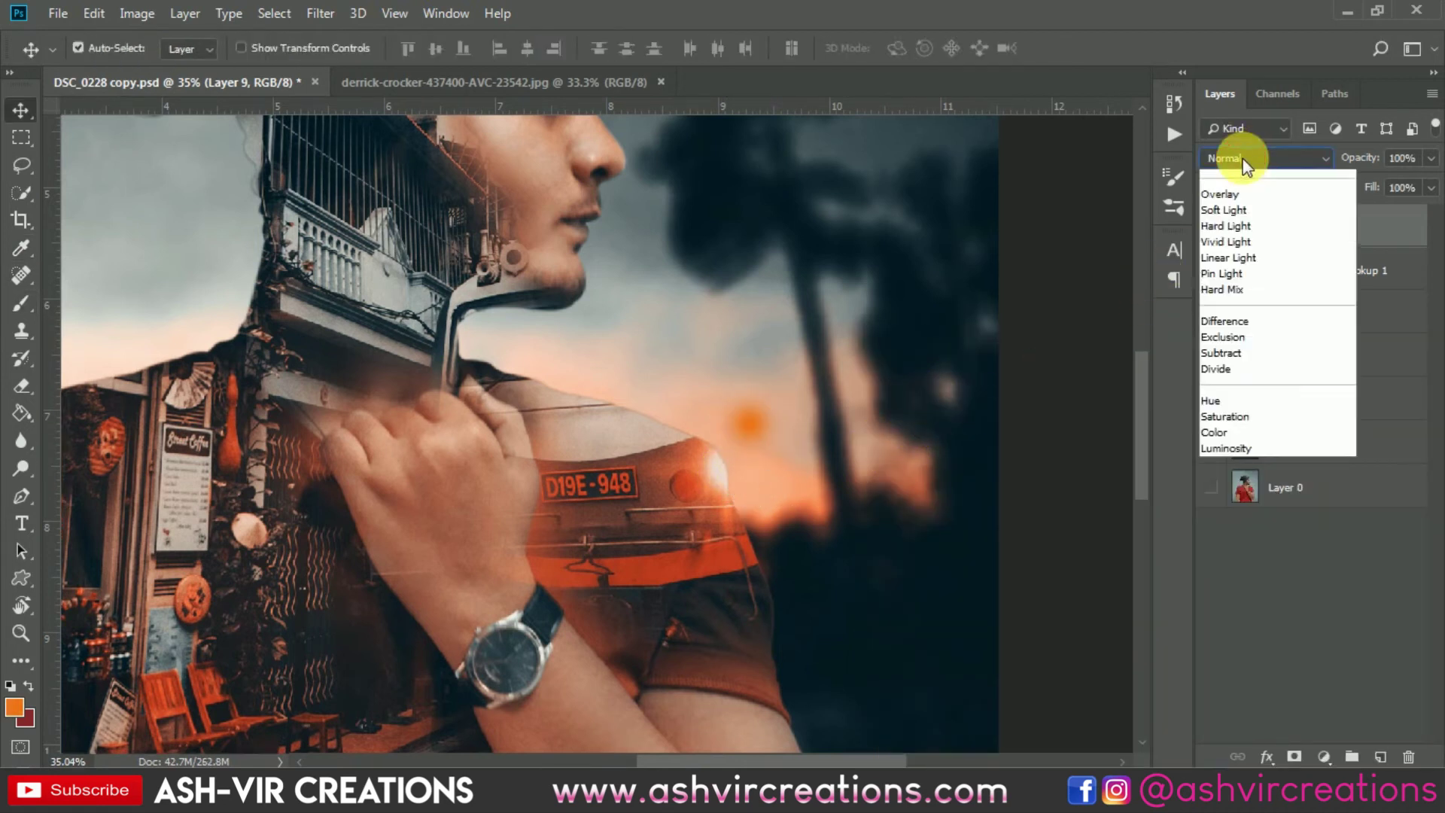
pyautogui.click(1234, 321)
pyautogui.hotkey('ctrl', 't')
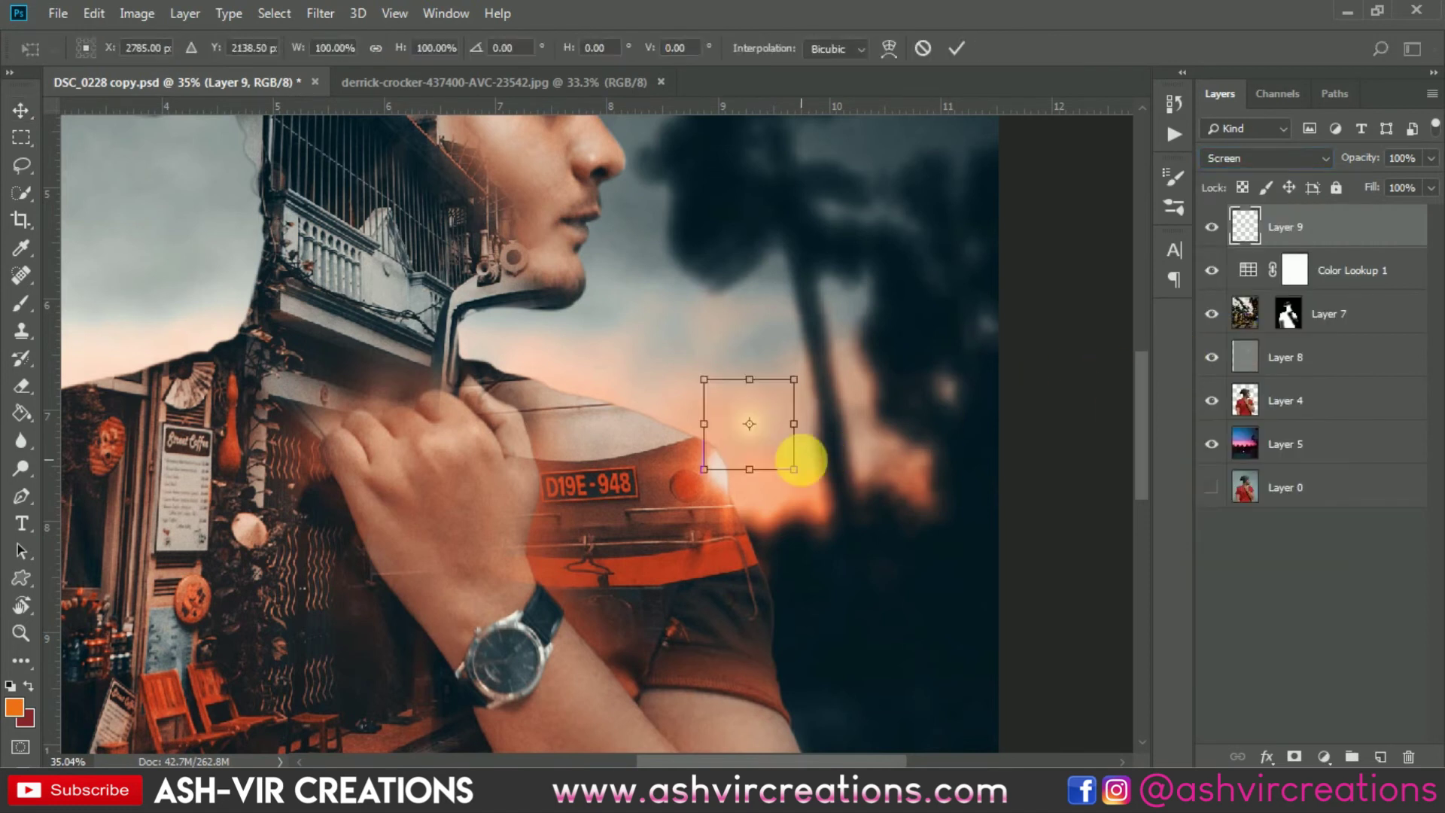
pyautogui.moveTo(793, 451); pyautogui.dragTo(773, 480)
pyautogui.moveTo(843, 574); pyautogui.dragTo(903, 635)
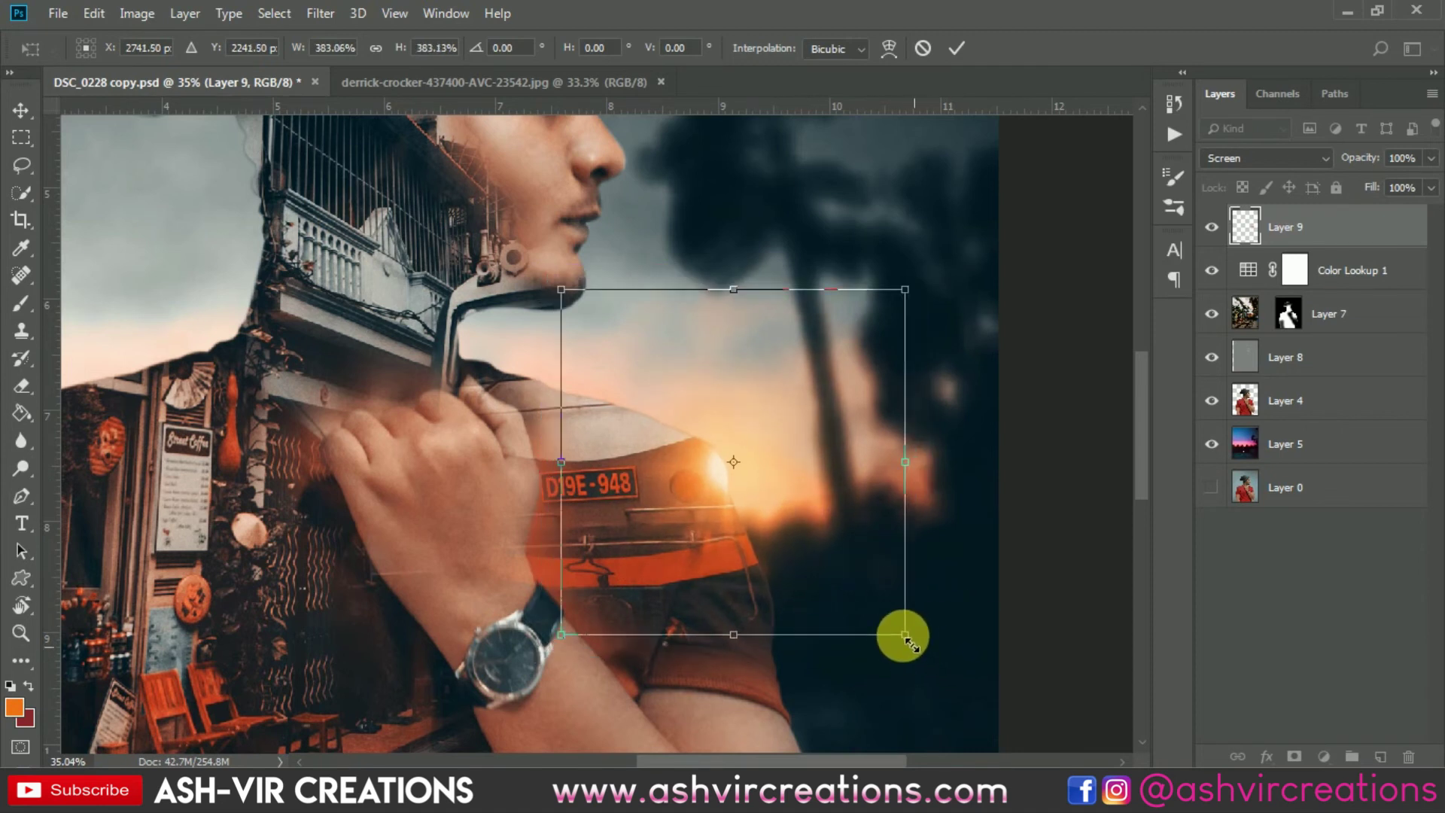
pyautogui.press('Return')
# - Shift the hue of Layer 9's headlight glow to -15 with Hue/Saturation
pyautogui.hotkey('ctrl', 'u')
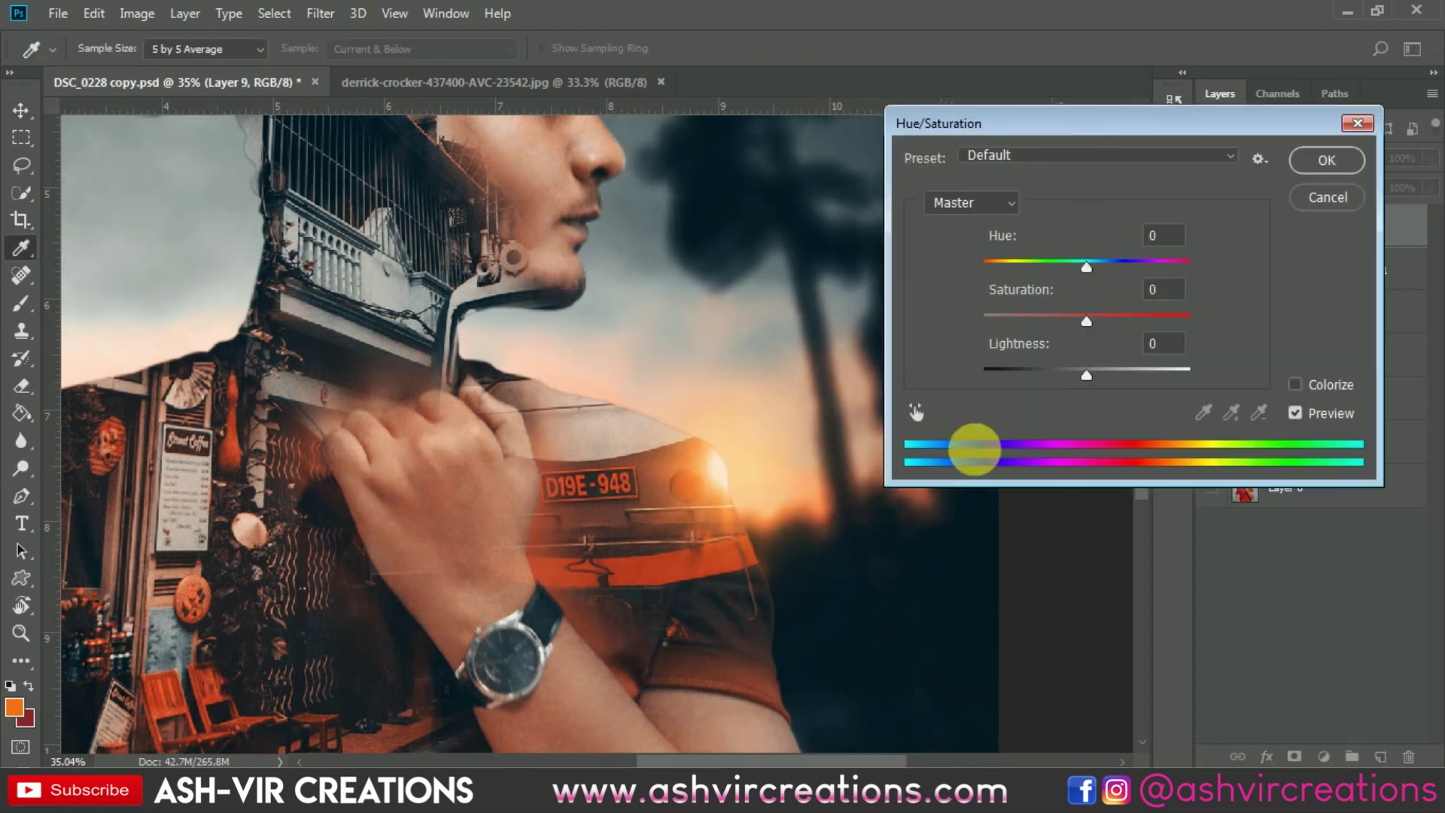
pyautogui.moveTo(1085, 264)
pyautogui.mouseDown()
pyautogui.moveTo(1037, 264)
pyautogui.moveTo(1076, 260)
pyautogui.mouseUp()
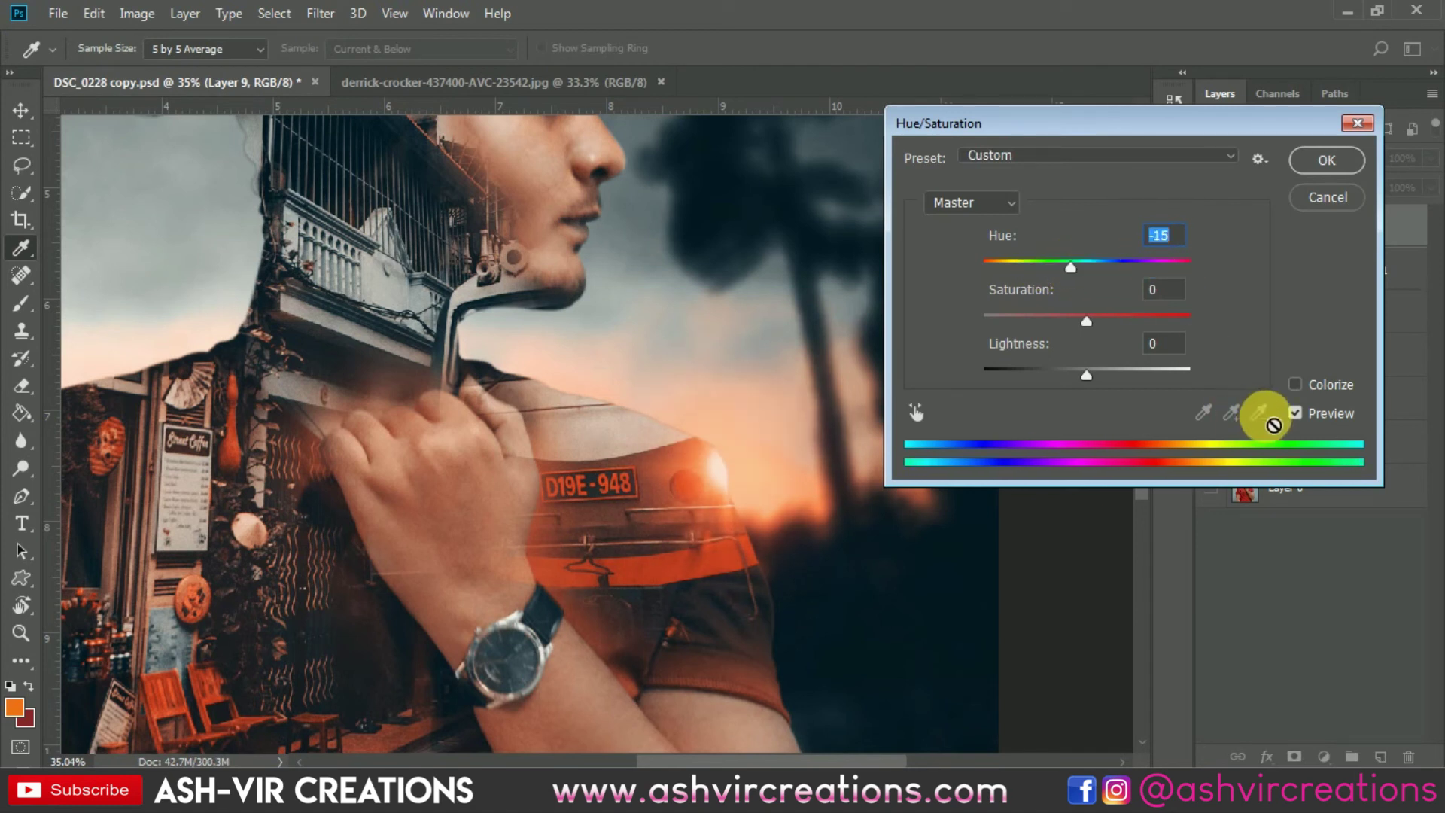
pyautogui.click(1325, 160)
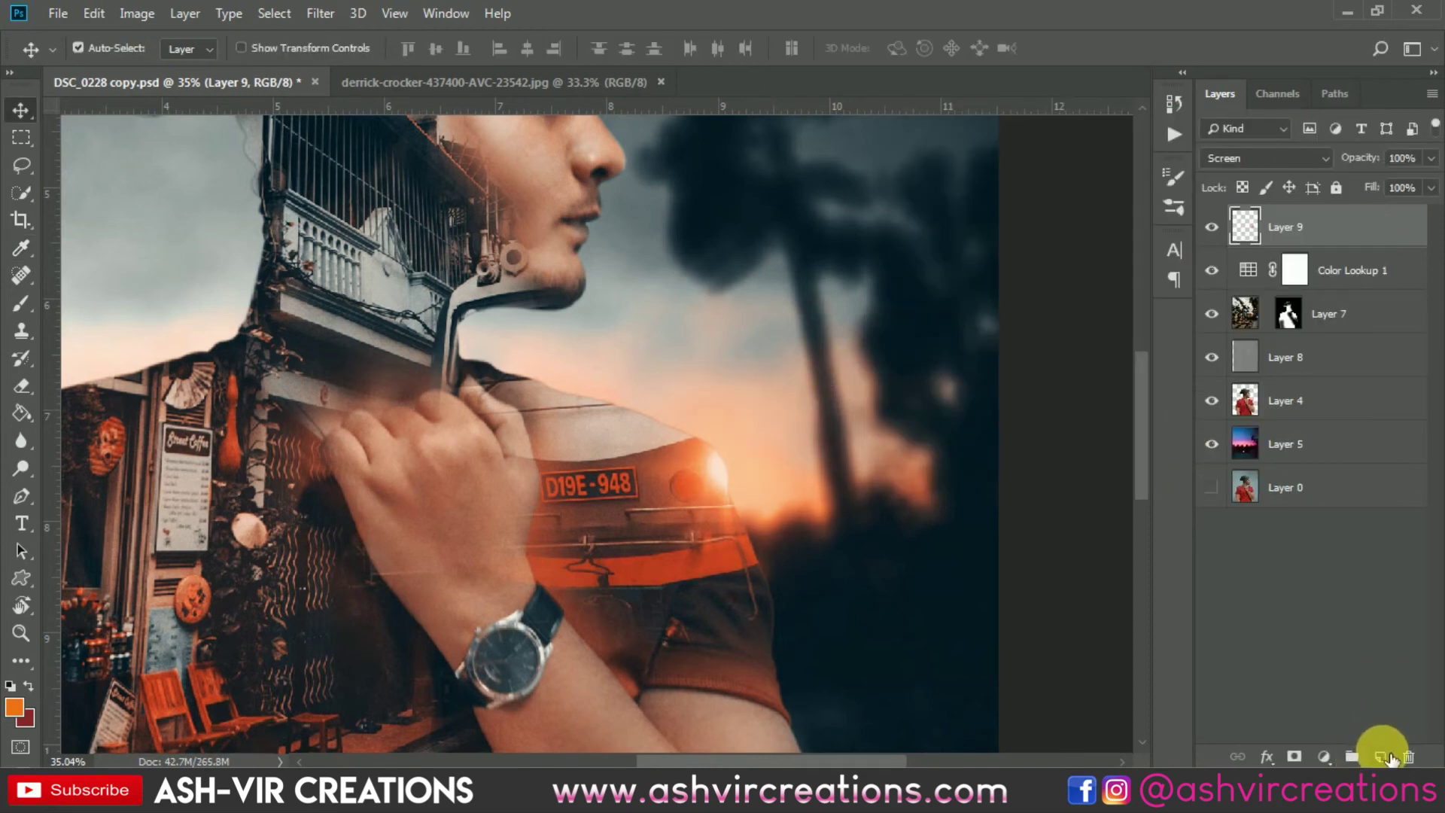
pyautogui.scroll(-5, 758, 494)
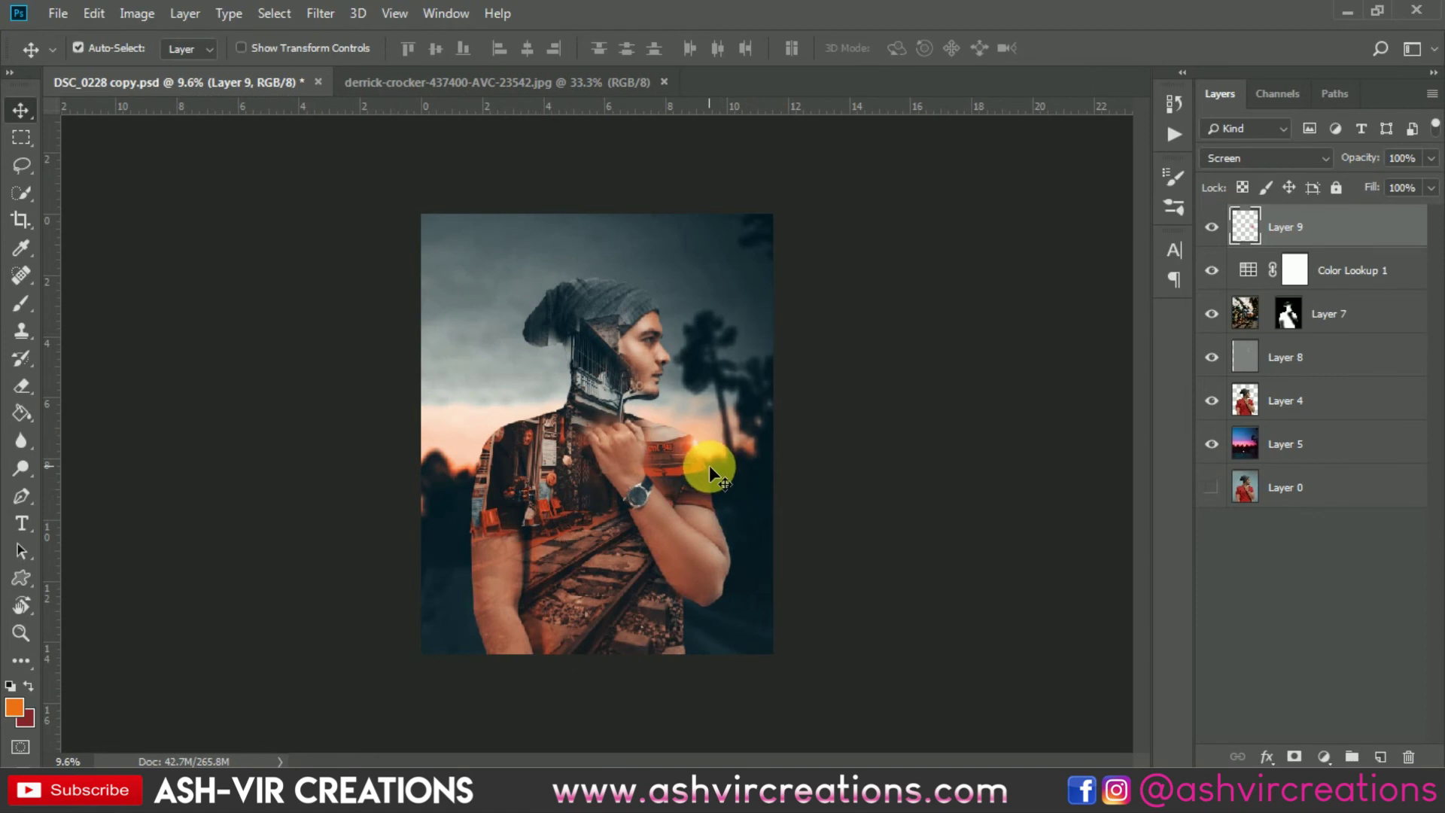
pyautogui.scroll(2, 709, 465)
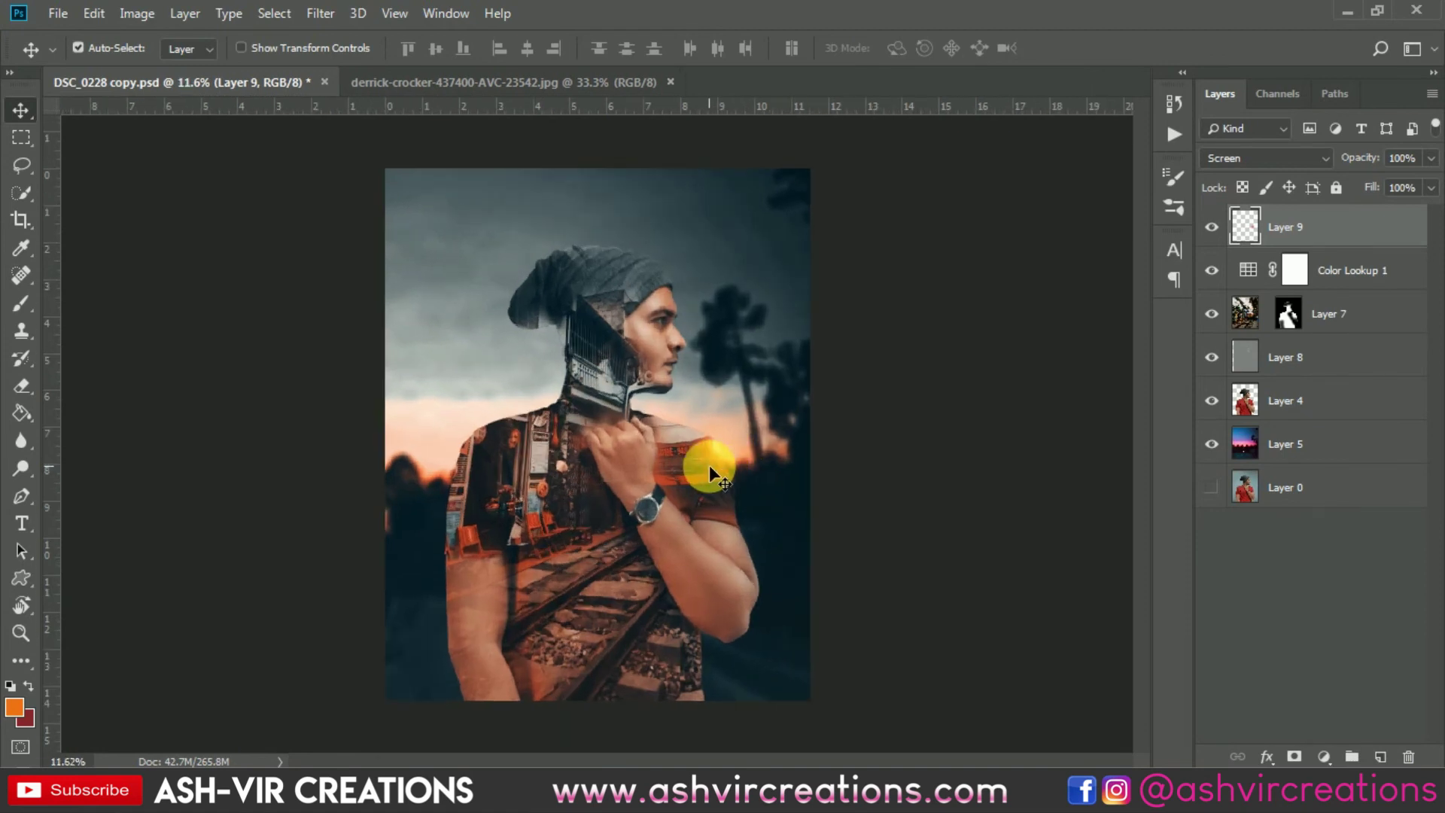
pyautogui.scroll(1, 709, 465)
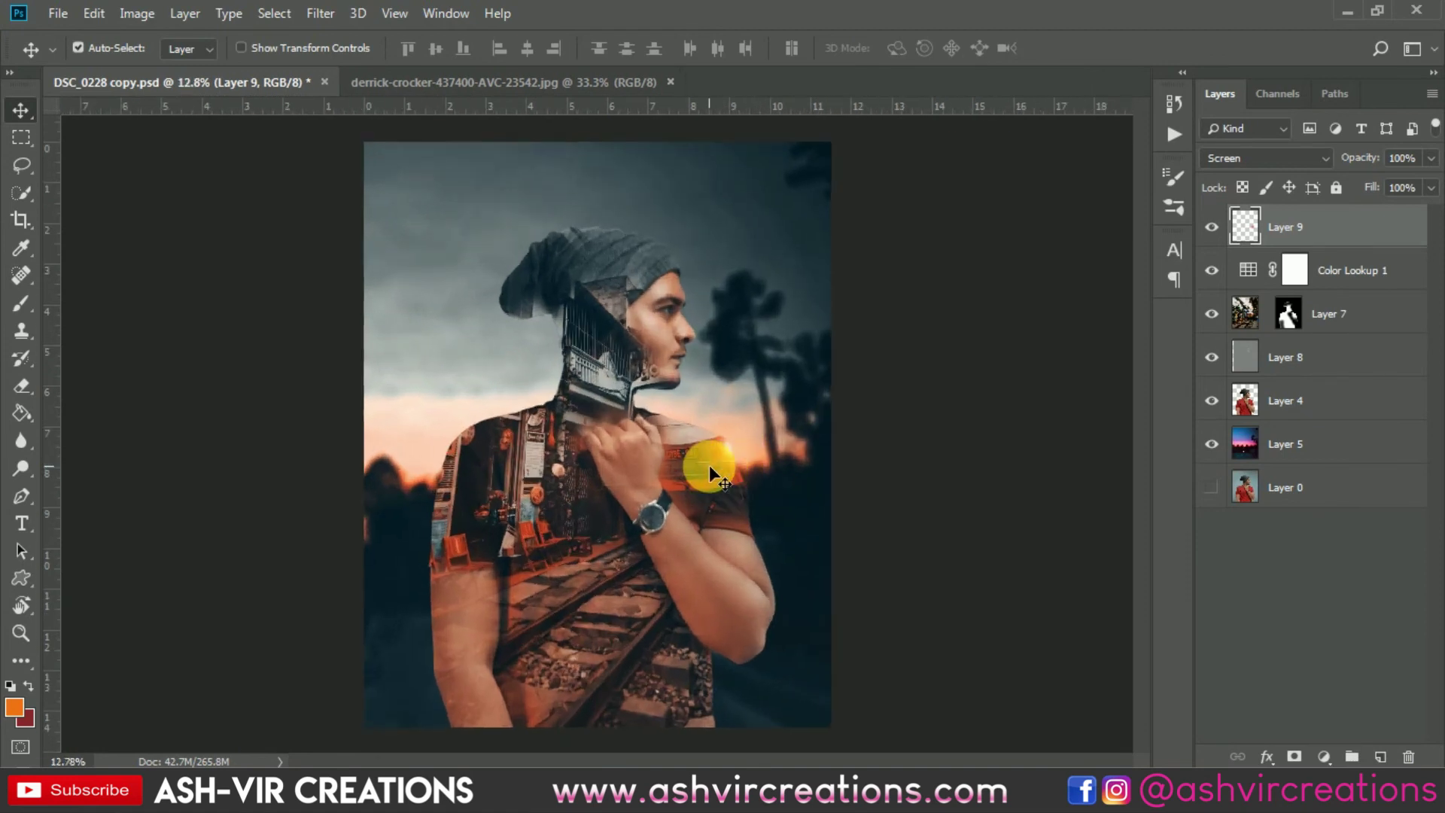
pyautogui.click(1340, 450)
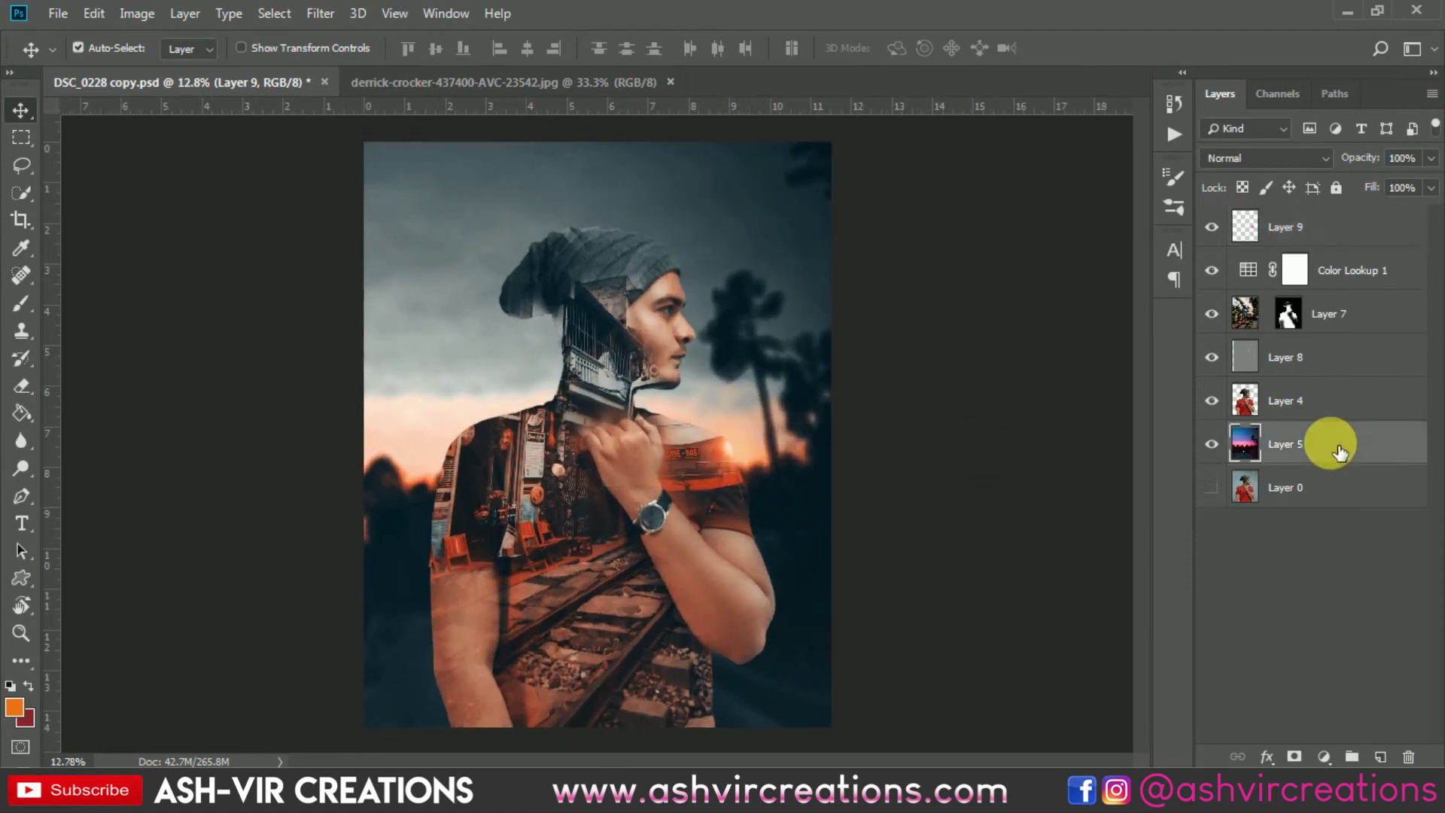
pyautogui.keyDown('shift'); pyautogui.click(1378, 231); pyautogui.keyUp('shift')
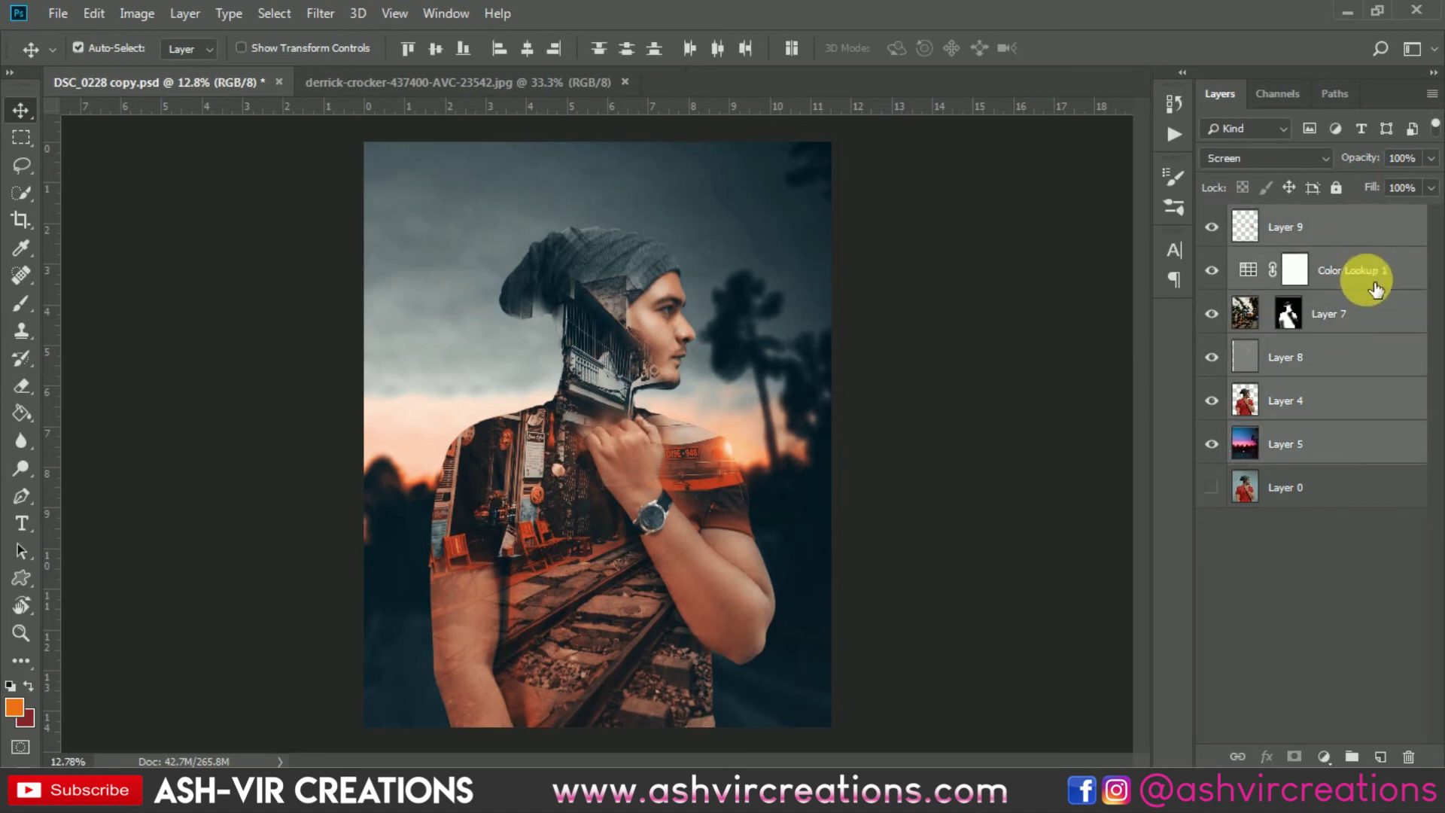
# - Add a Hue/Saturation adjustment layer above Layer 9 and set the hue of the Reds, sampled from the man's face, to +4
pyautogui.click(1354, 222)
pyautogui.click(1324, 756)
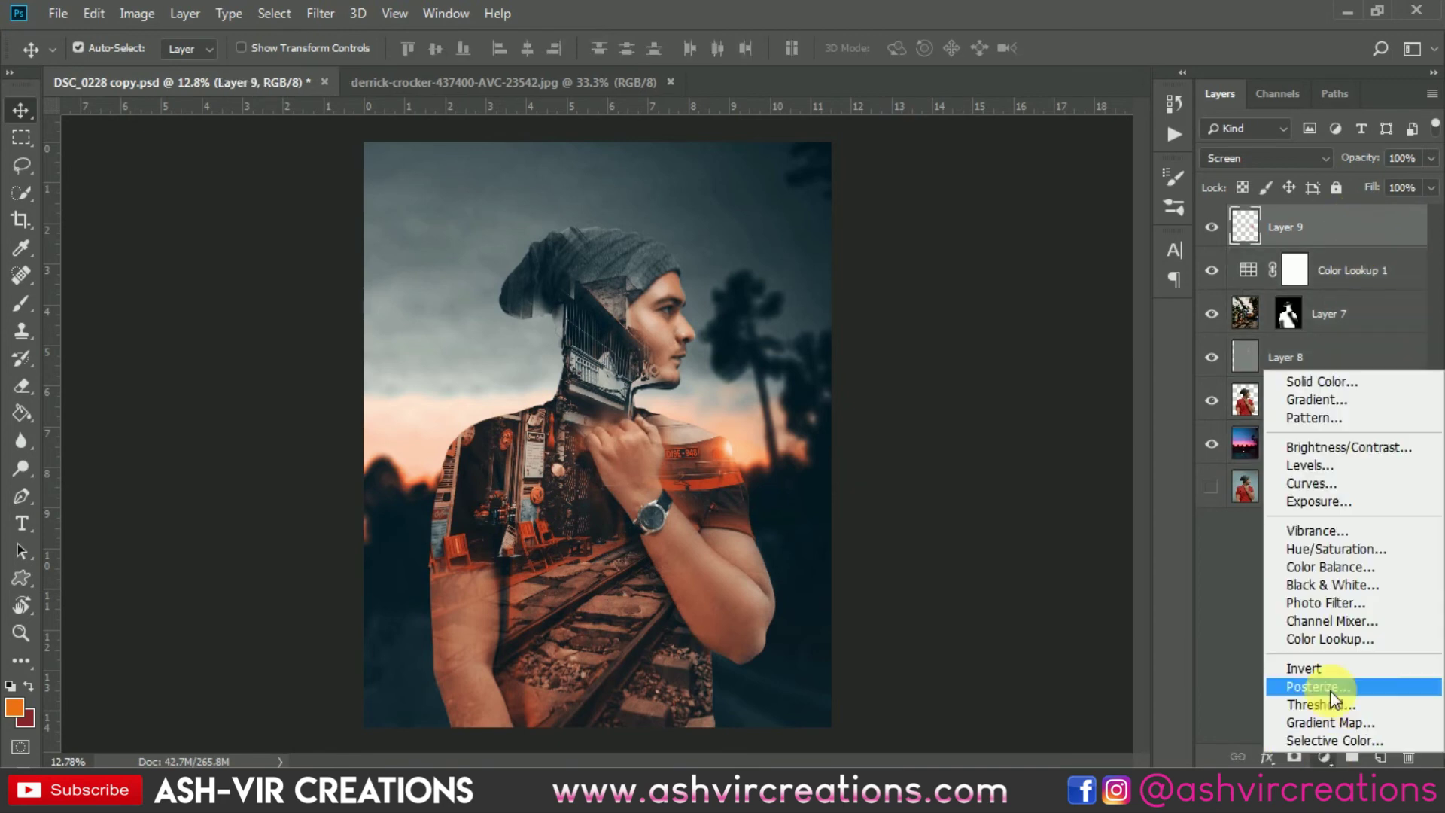
pyautogui.click(1335, 548)
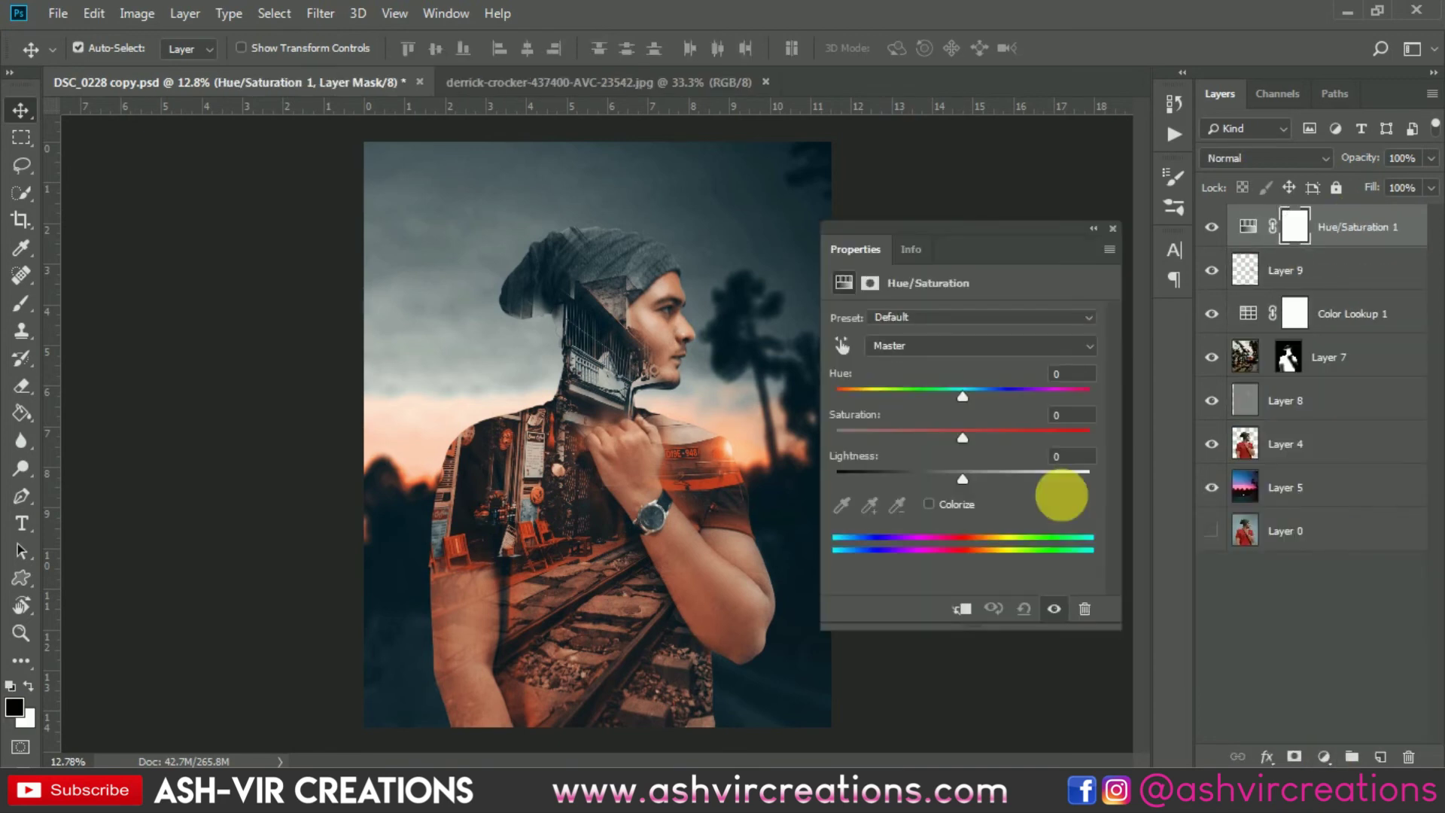
pyautogui.click(842, 346)
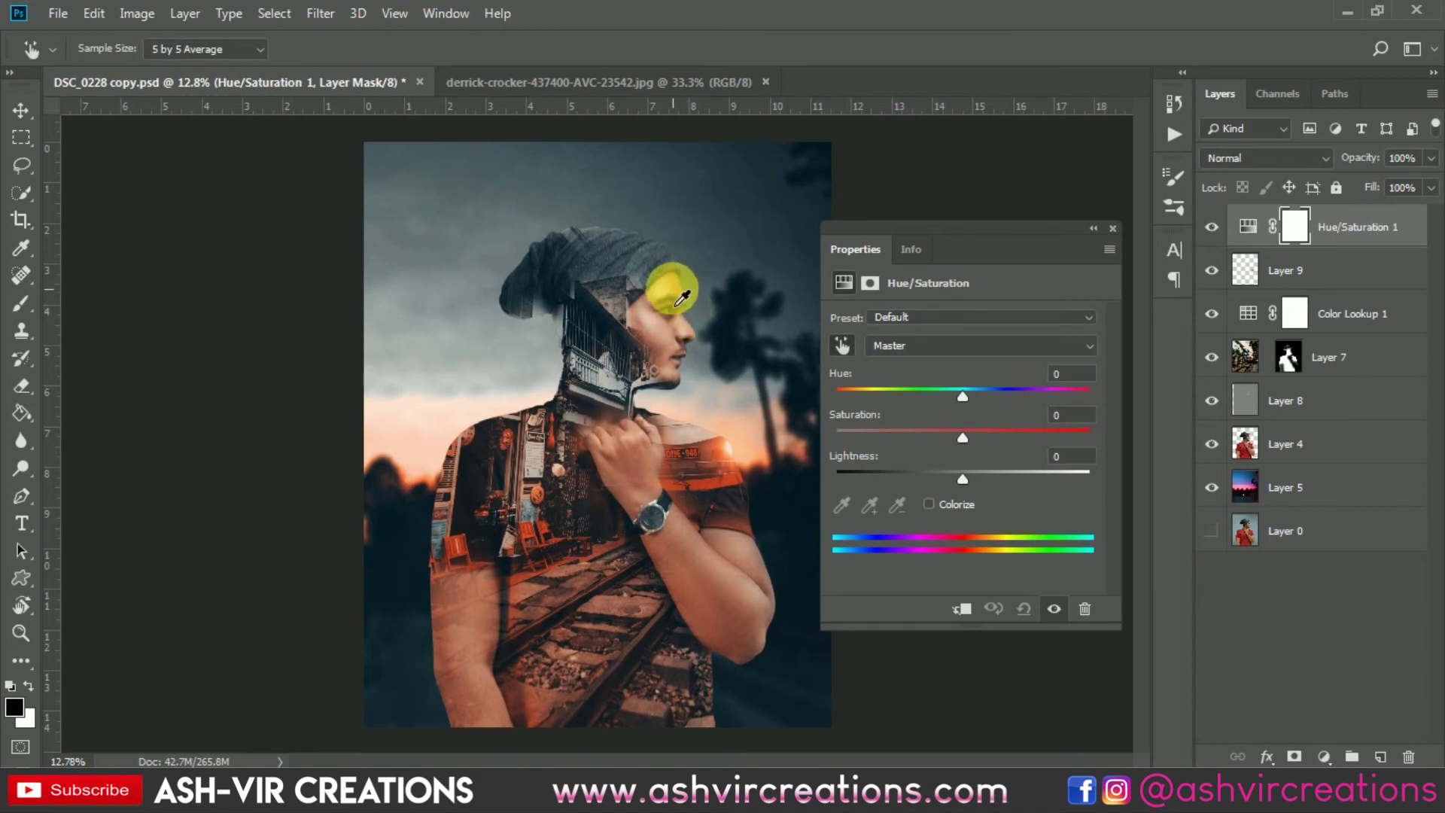
pyautogui.click(663, 271)
pyautogui.moveTo(966, 393); pyautogui.dragTo(968, 394)
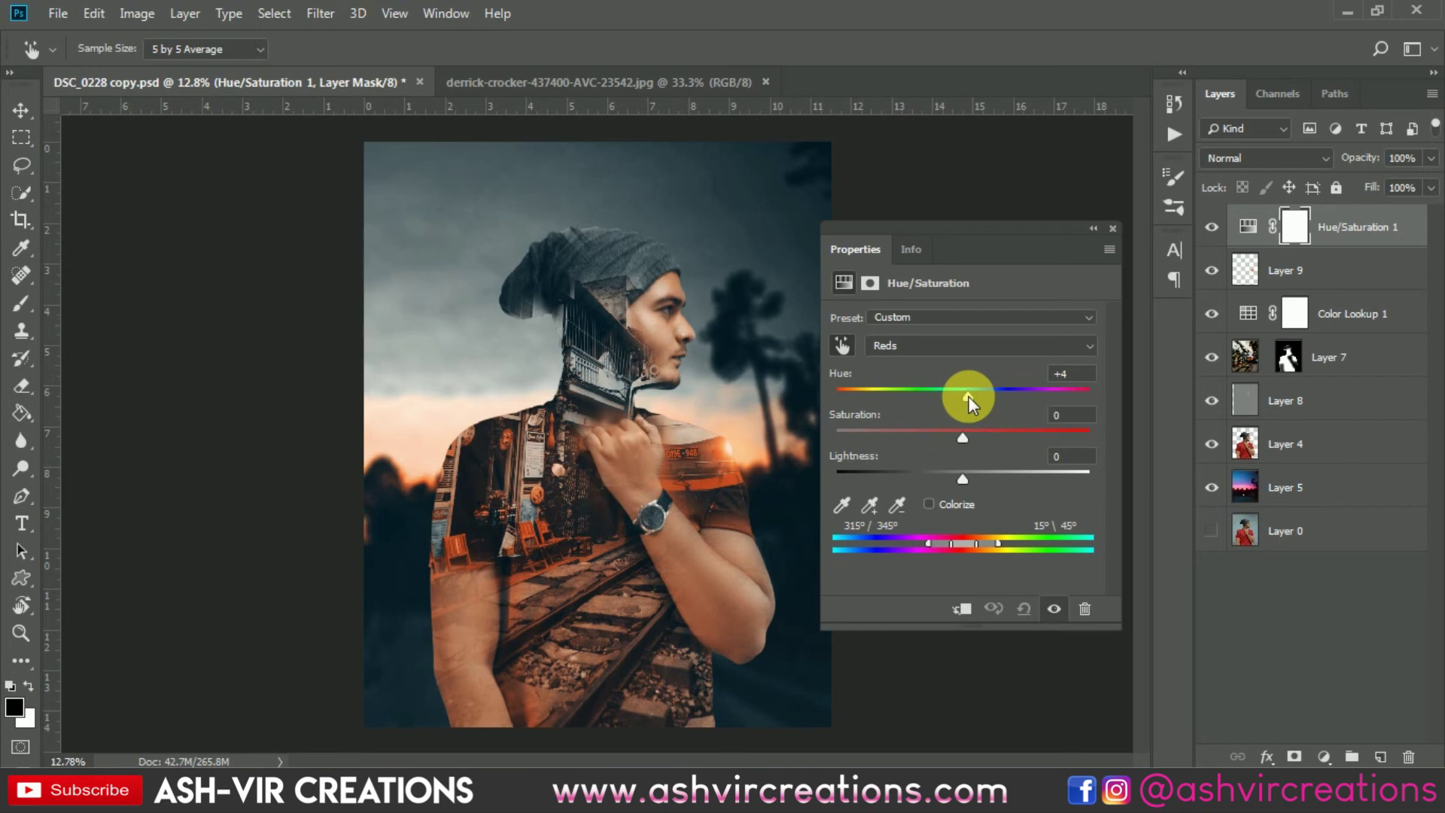
pyautogui.hotkey('ctrl', '+')
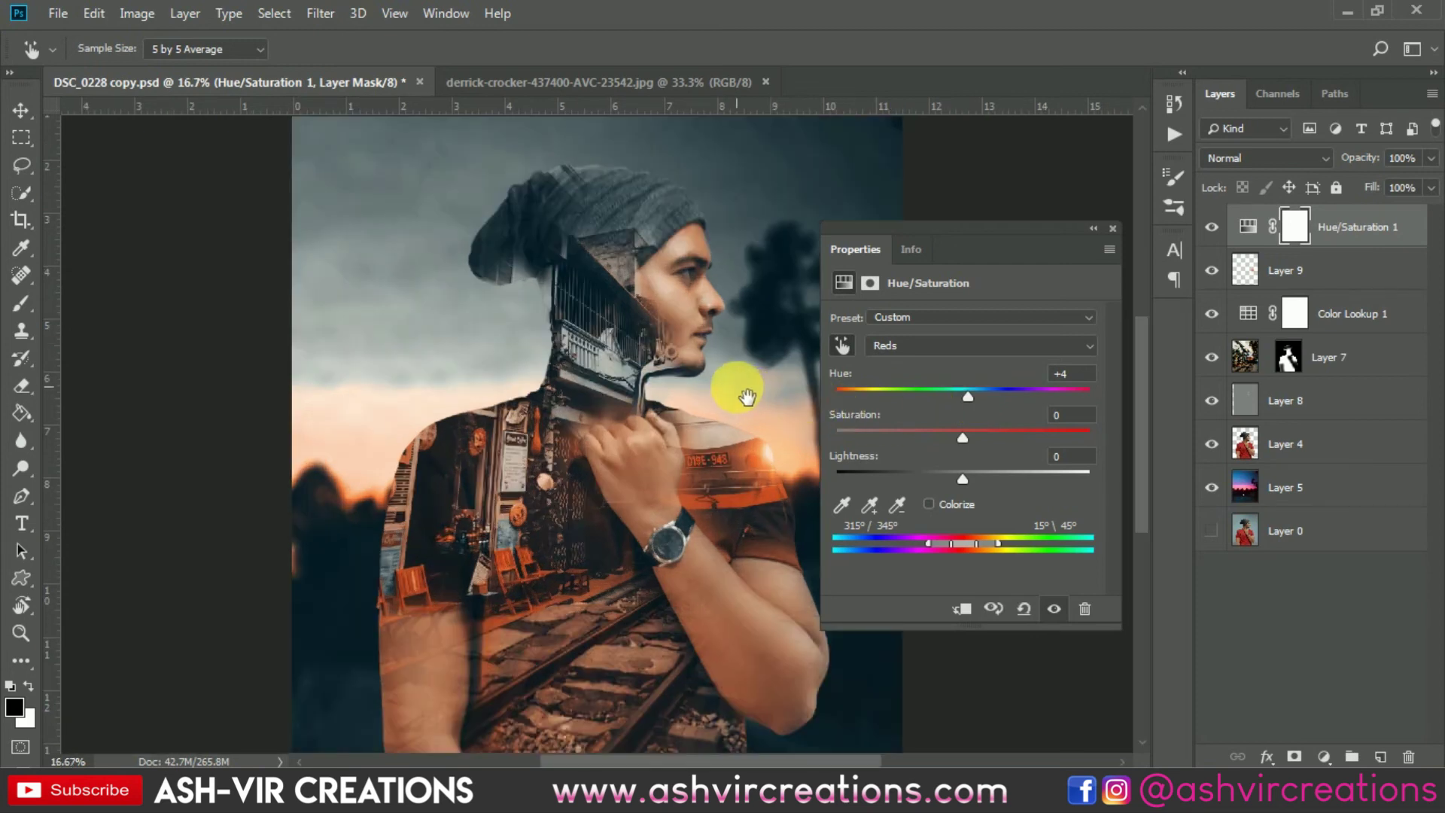
pyautogui.moveTo(742, 387); pyautogui.dragTo(688, 484)
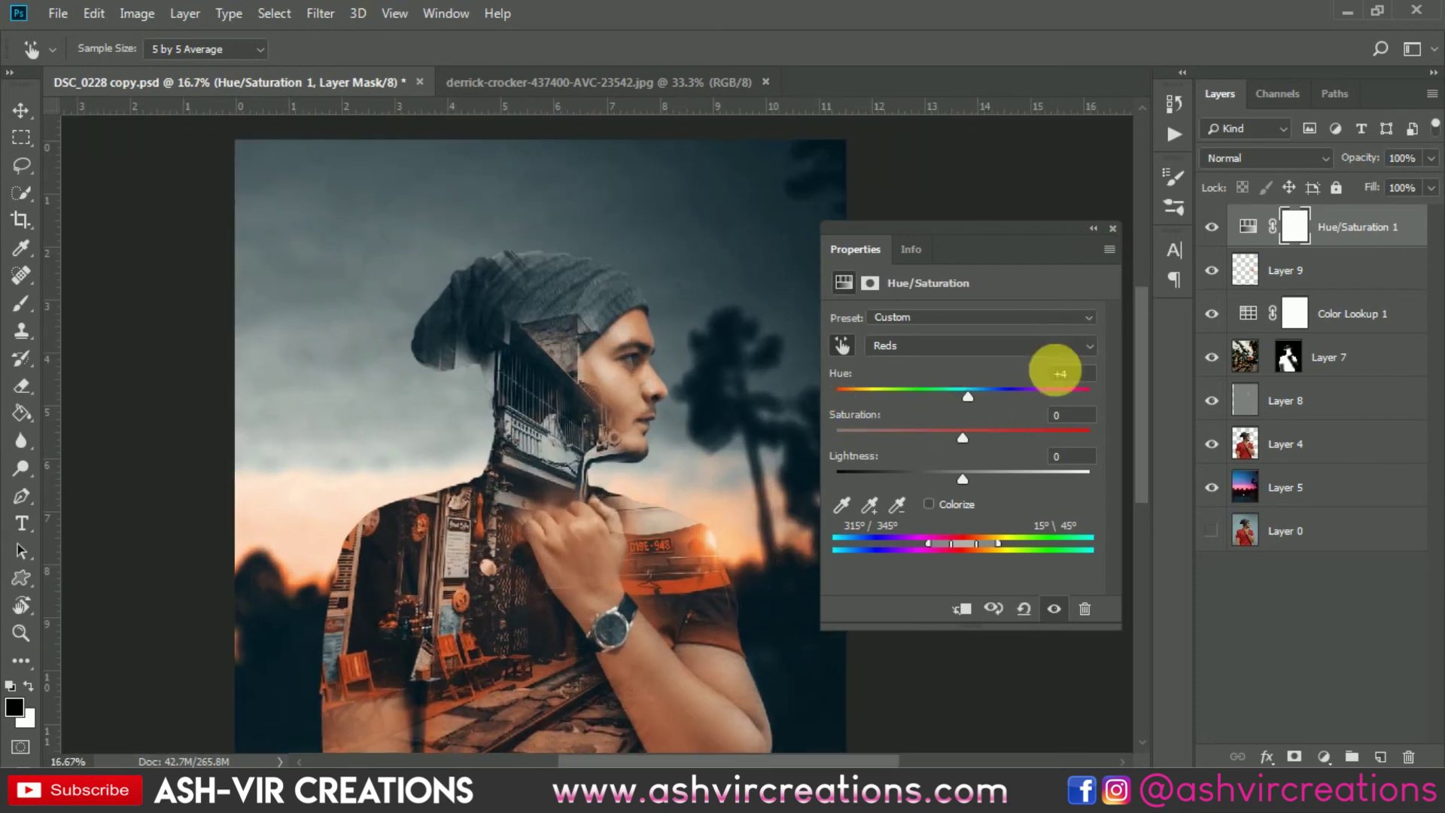
# - Set the Reds' lightness to -9 in the Hue/Saturation 1 adjustment and close its properties
pyautogui.moveTo(943, 476)
pyautogui.mouseDown()
pyautogui.moveTo(977, 481)
pyautogui.moveTo(939, 485)
pyautogui.moveTo(951, 484)
pyautogui.mouseUp()
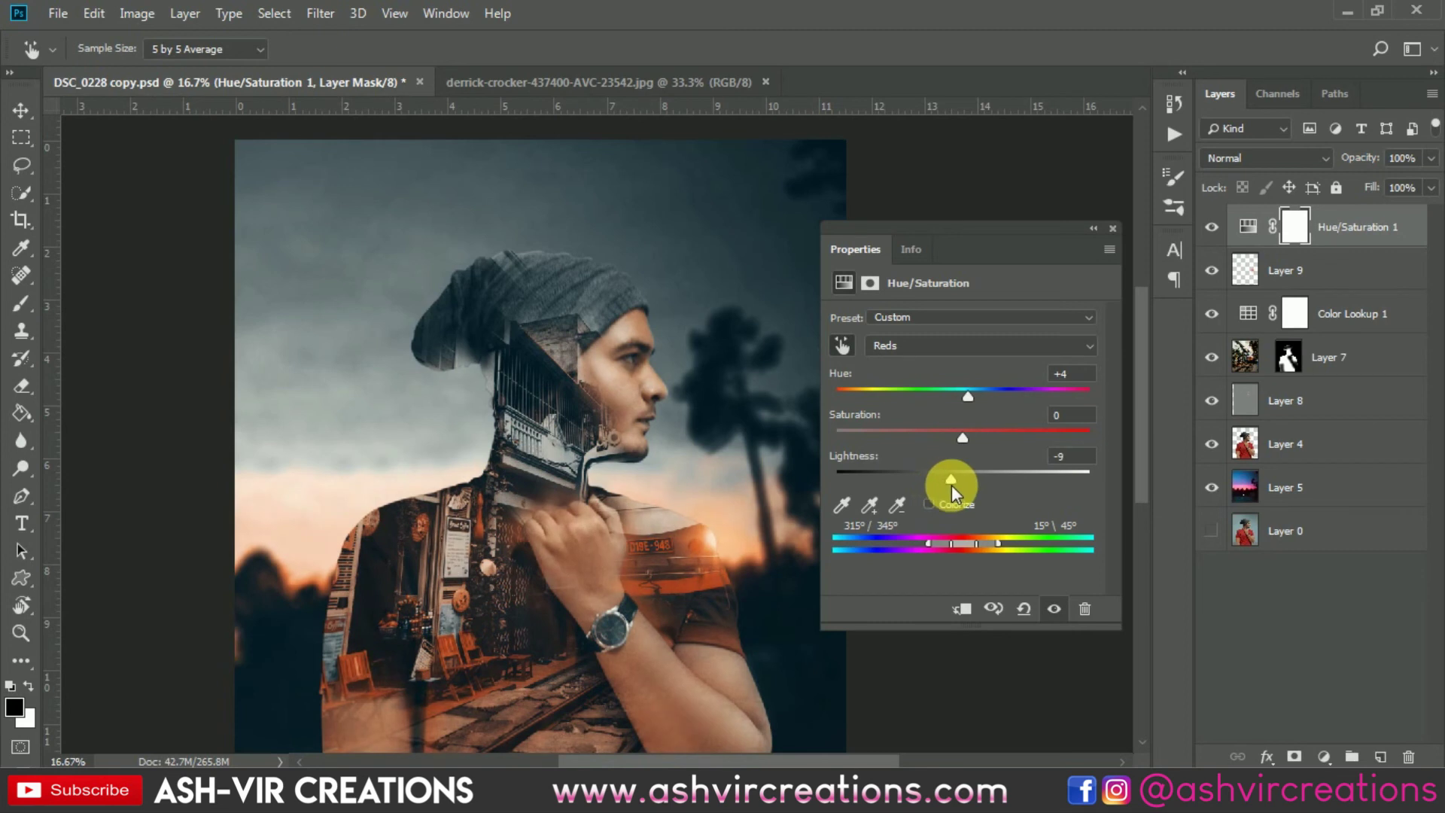
pyautogui.click(1110, 229)
pyautogui.keyDown('alt'); pyautogui.scroll(-3, 640, 241); pyautogui.keyUp('alt')
pyautogui.press('v')
pyautogui.keyDown('alt'); pyautogui.scroll(1, 654, 351); pyautogui.keyUp('alt')
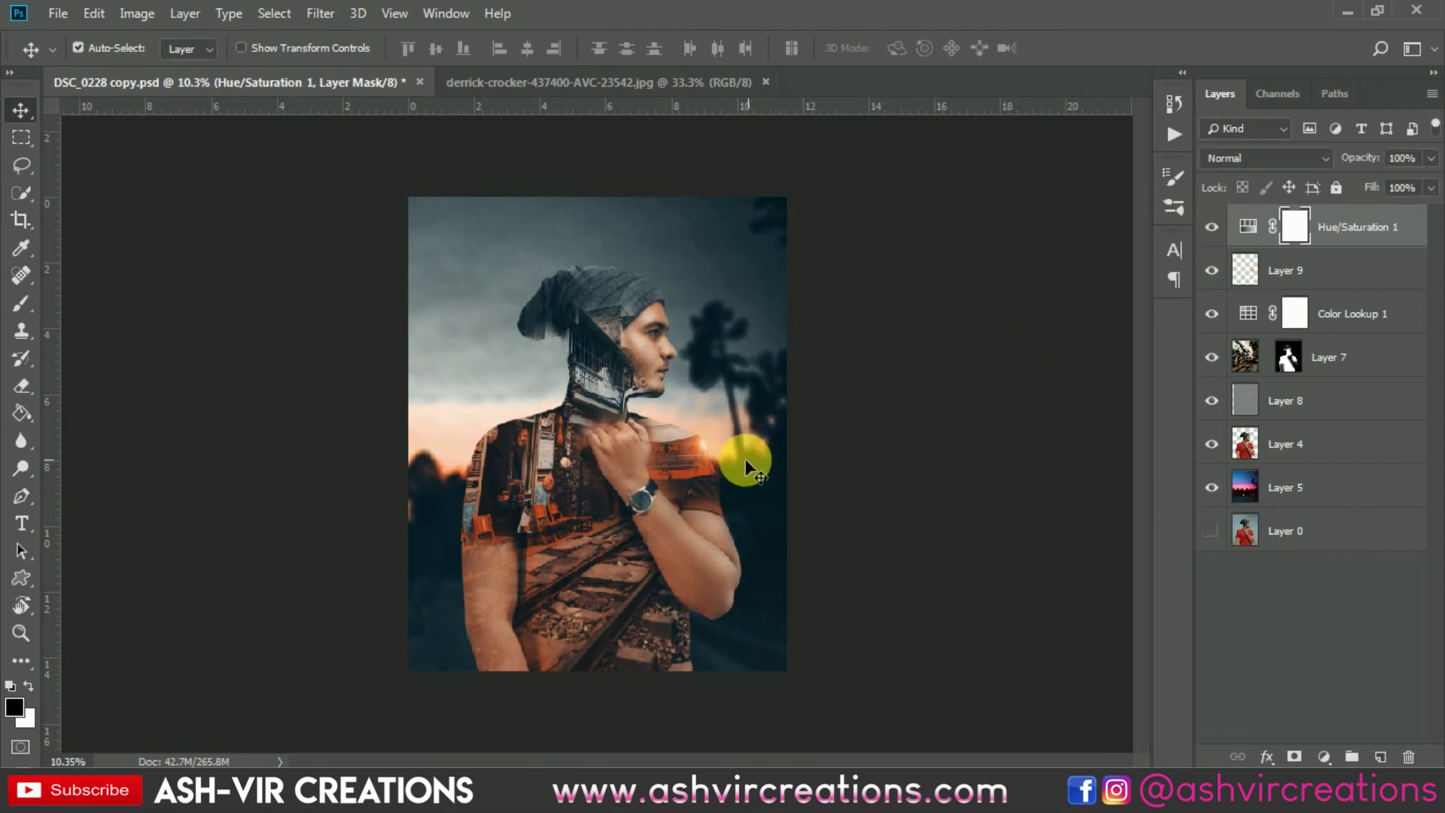
pyautogui.keyDown('alt'); pyautogui.scroll(-1, 745, 458); pyautogui.keyUp('alt')
pyautogui.keyDown('alt'); pyautogui.scroll(1, 724, 458); pyautogui.keyUp('alt')
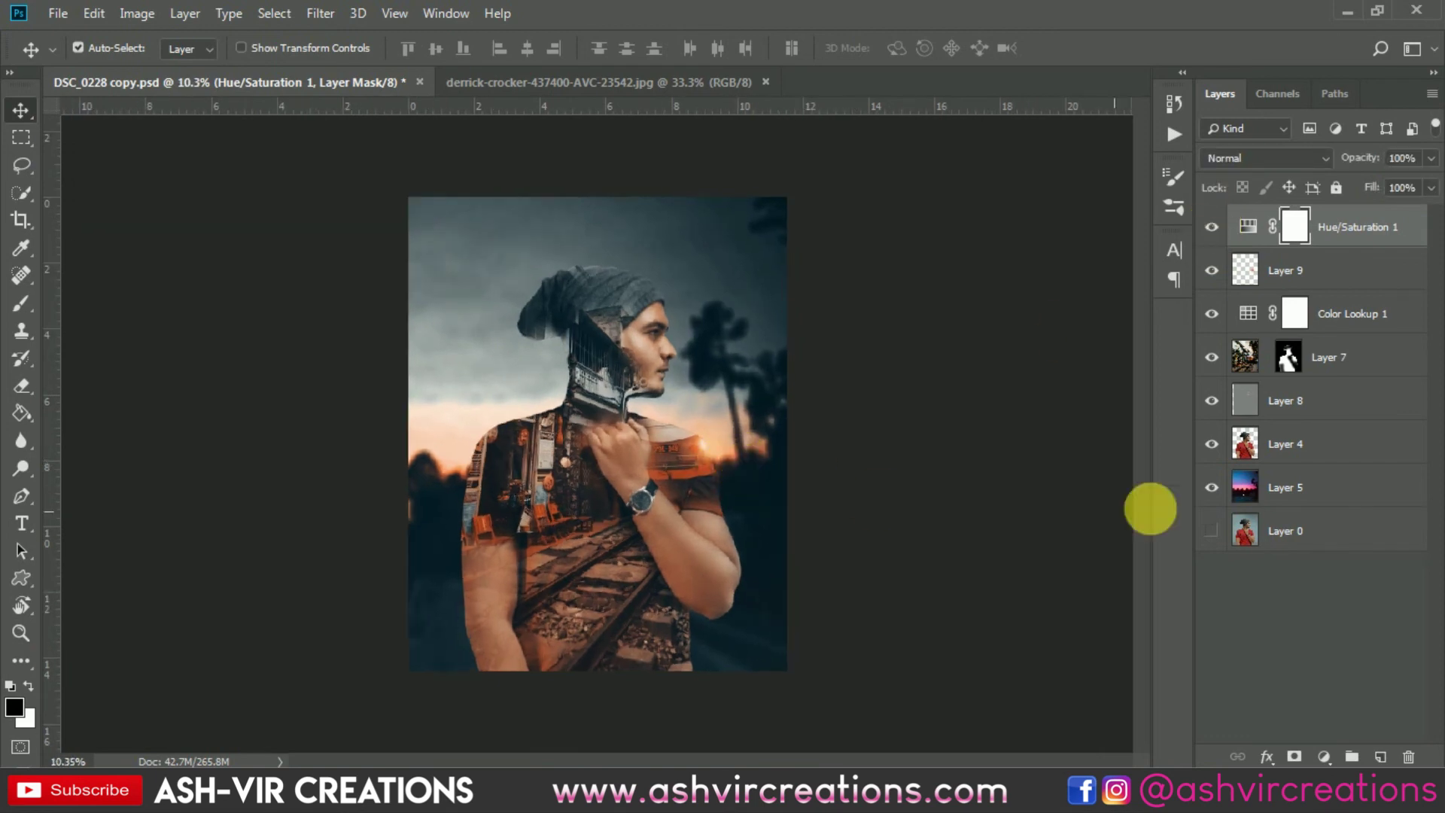
pyautogui.click(1328, 481)
pyautogui.keyDown('shift'); pyautogui.click(1351, 229); pyautogui.keyUp('shift')
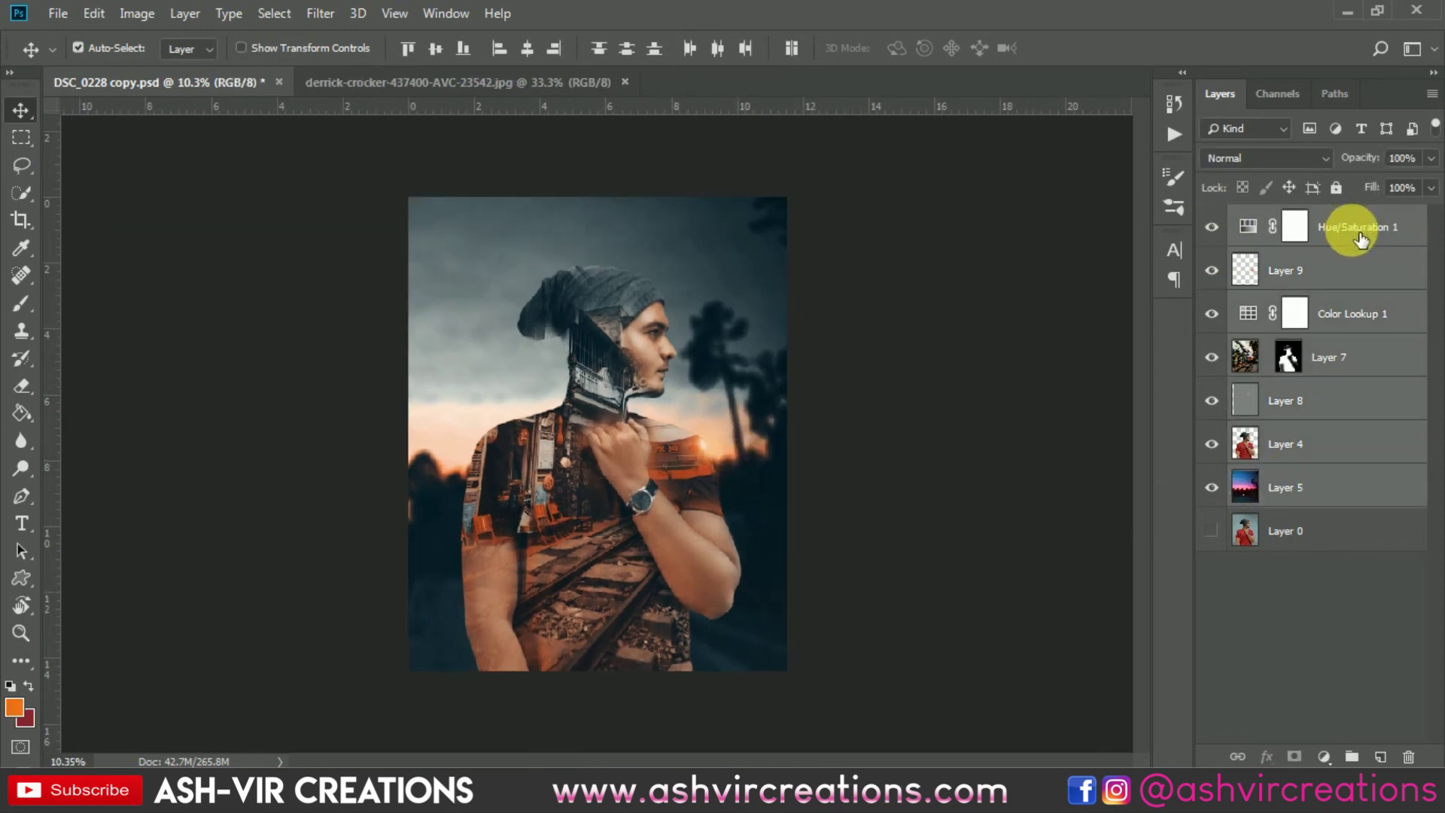
pyautogui.rightClick(1362, 240)
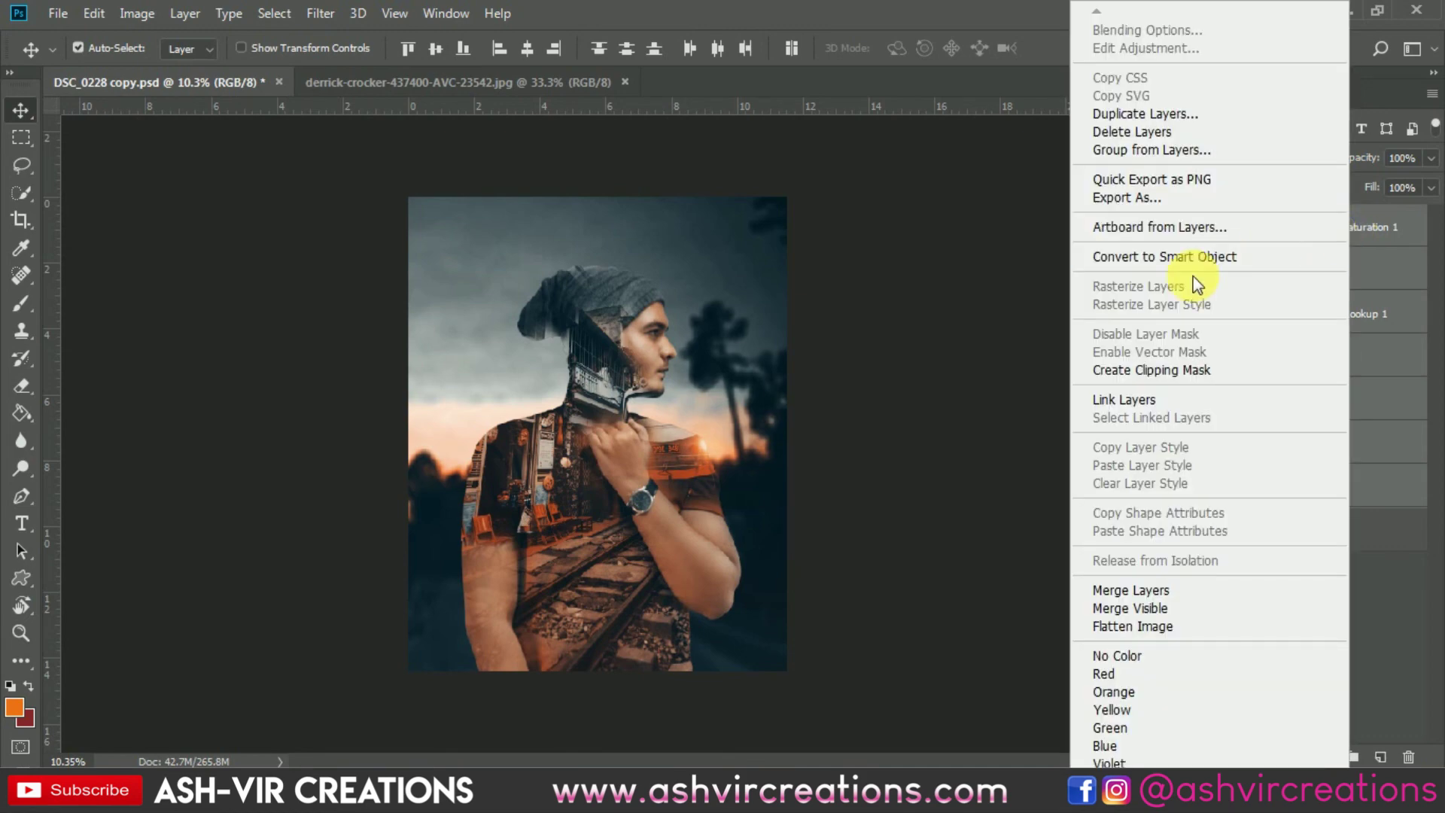
pyautogui.press('Escape')
# - Paint white on Layer 7's mask around the man's knuckles and collar with a size 250 brush, and enlarge the brush to 600
pyautogui.click(1288, 356)
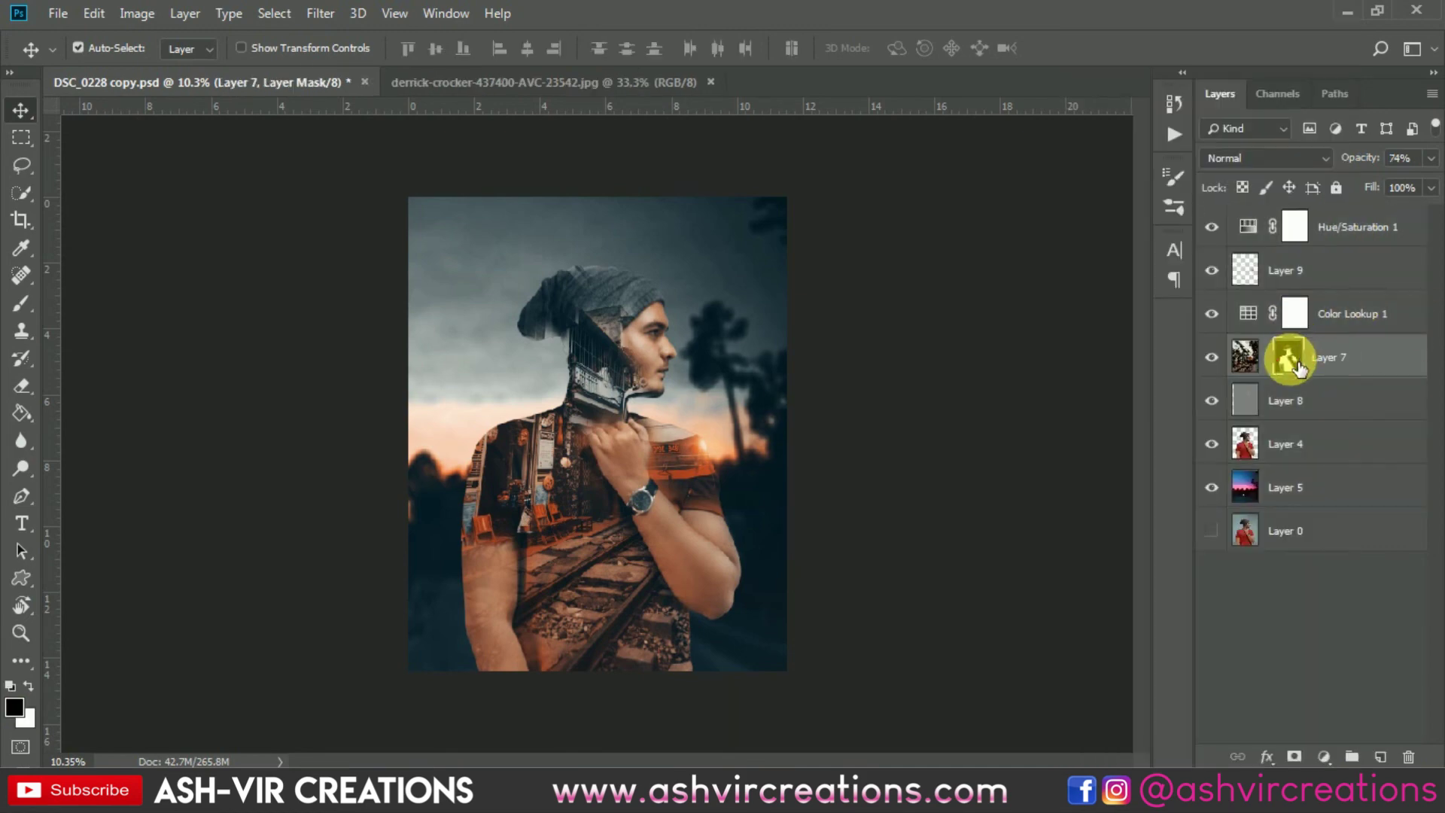
pyautogui.scroll(3, 489, 438)
pyautogui.scroll(2, 489, 432)
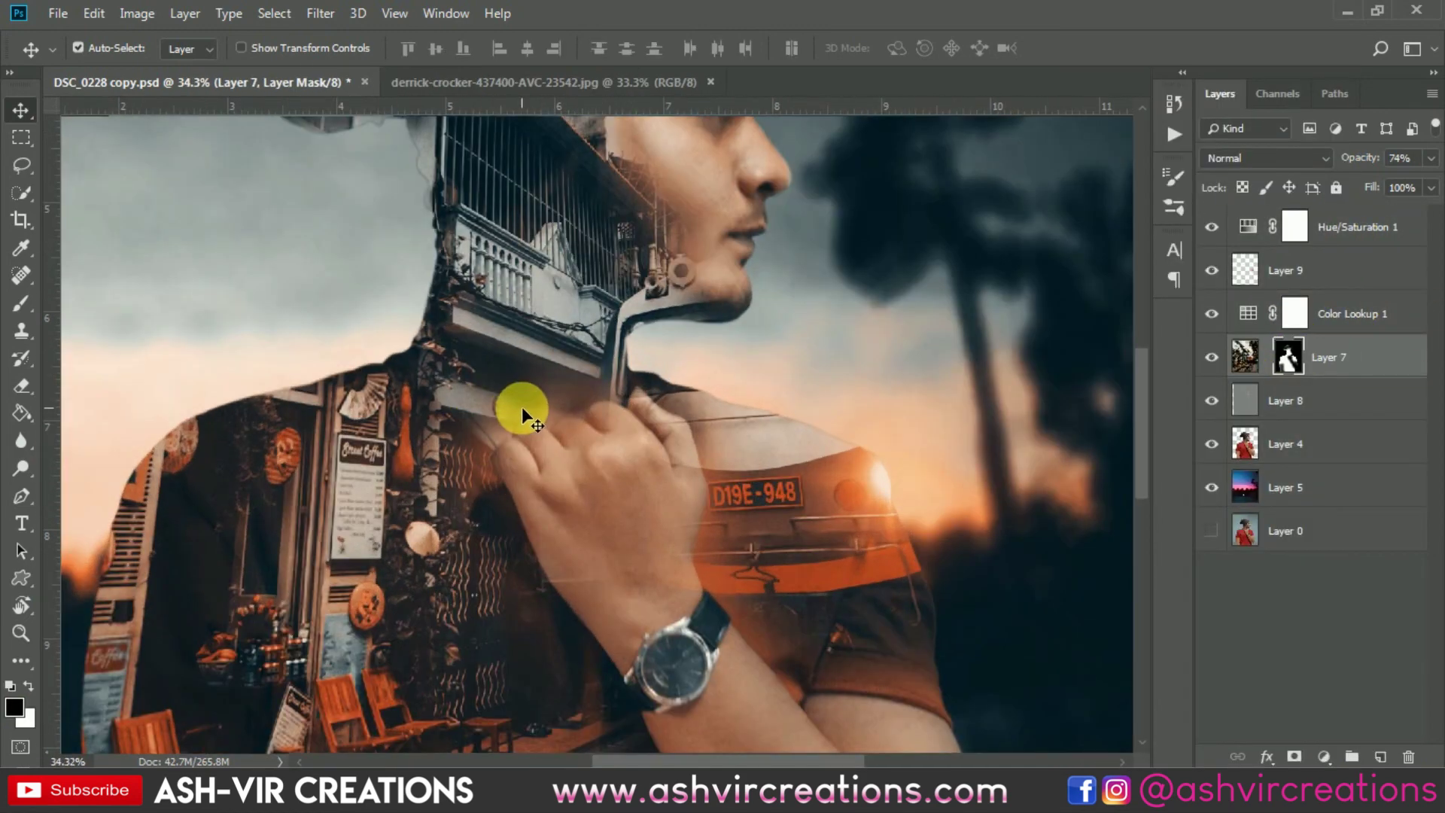
pyautogui.click(21, 303)
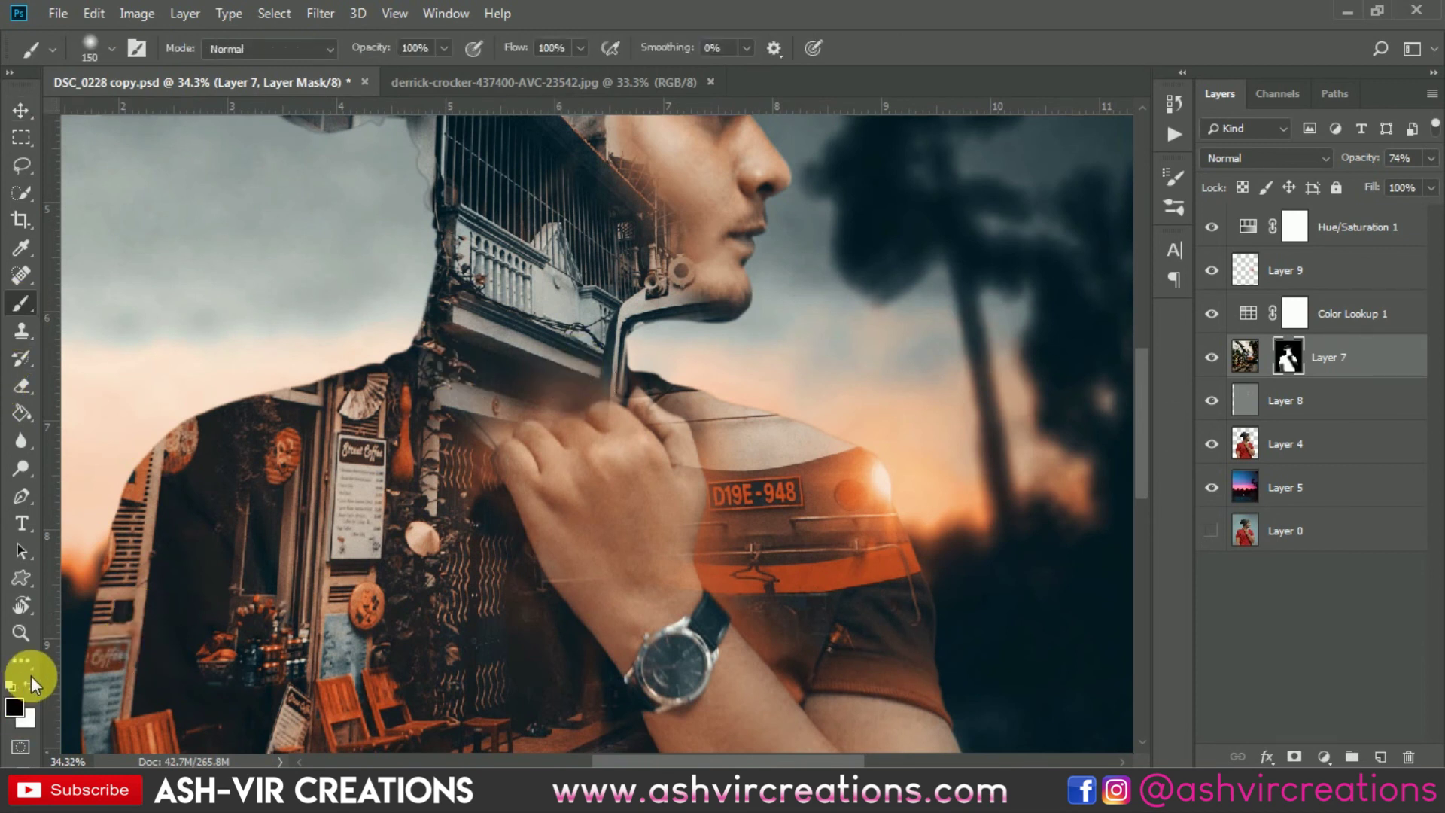
pyautogui.press(']')
pyautogui.press(']')
pyautogui.press(']')
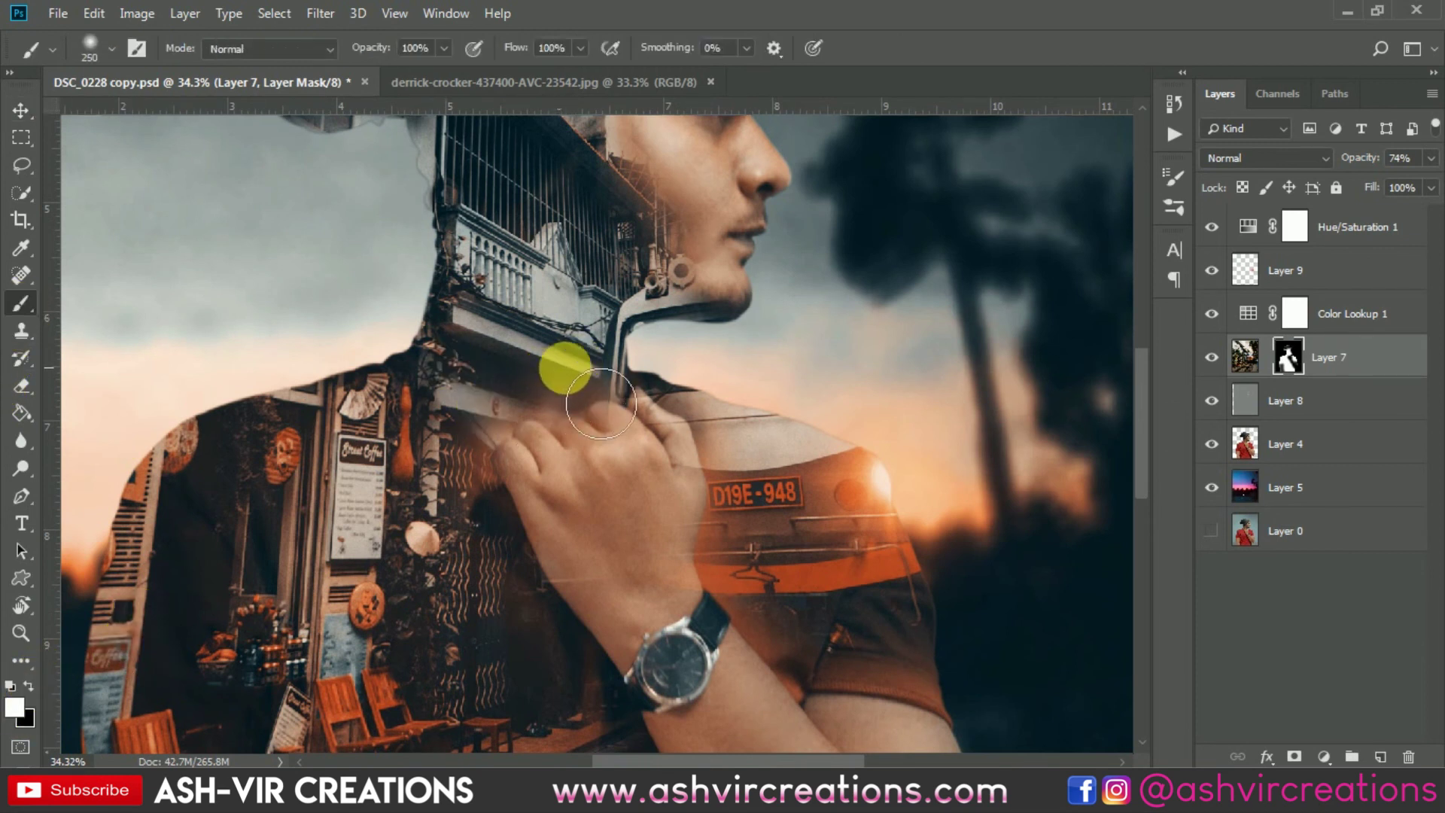
pyautogui.moveTo(588, 418)
pyautogui.mouseDown()
pyautogui.moveTo(494, 452)
pyautogui.moveTo(449, 507)
pyautogui.moveTo(509, 447)
pyautogui.moveTo(448, 585)
pyautogui.moveTo(465, 529)
pyautogui.moveTo(498, 519)
pyautogui.moveTo(468, 624)
pyautogui.moveTo(459, 609)
pyautogui.moveTo(485, 599)
pyautogui.moveTo(529, 706)
pyautogui.moveTo(510, 643)
pyautogui.moveTo(540, 695)
pyautogui.moveTo(495, 651)
pyautogui.moveTo(546, 588)
pyautogui.moveTo(548, 539)
pyautogui.moveTo(521, 501)
pyautogui.moveTo(587, 590)
pyautogui.moveTo(595, 684)
pyautogui.moveTo(638, 764)
pyautogui.moveTo(636, 714)
pyautogui.moveTo(730, 768)
pyautogui.moveTo(602, 597)
pyautogui.mouseUp()
pyautogui.scroll(-1, 459, 608)
pyautogui.scroll(-2, 494, 652)
pyautogui.press(']')
pyautogui.press(']')
pyautogui.press(']')
pyautogui.press(']')
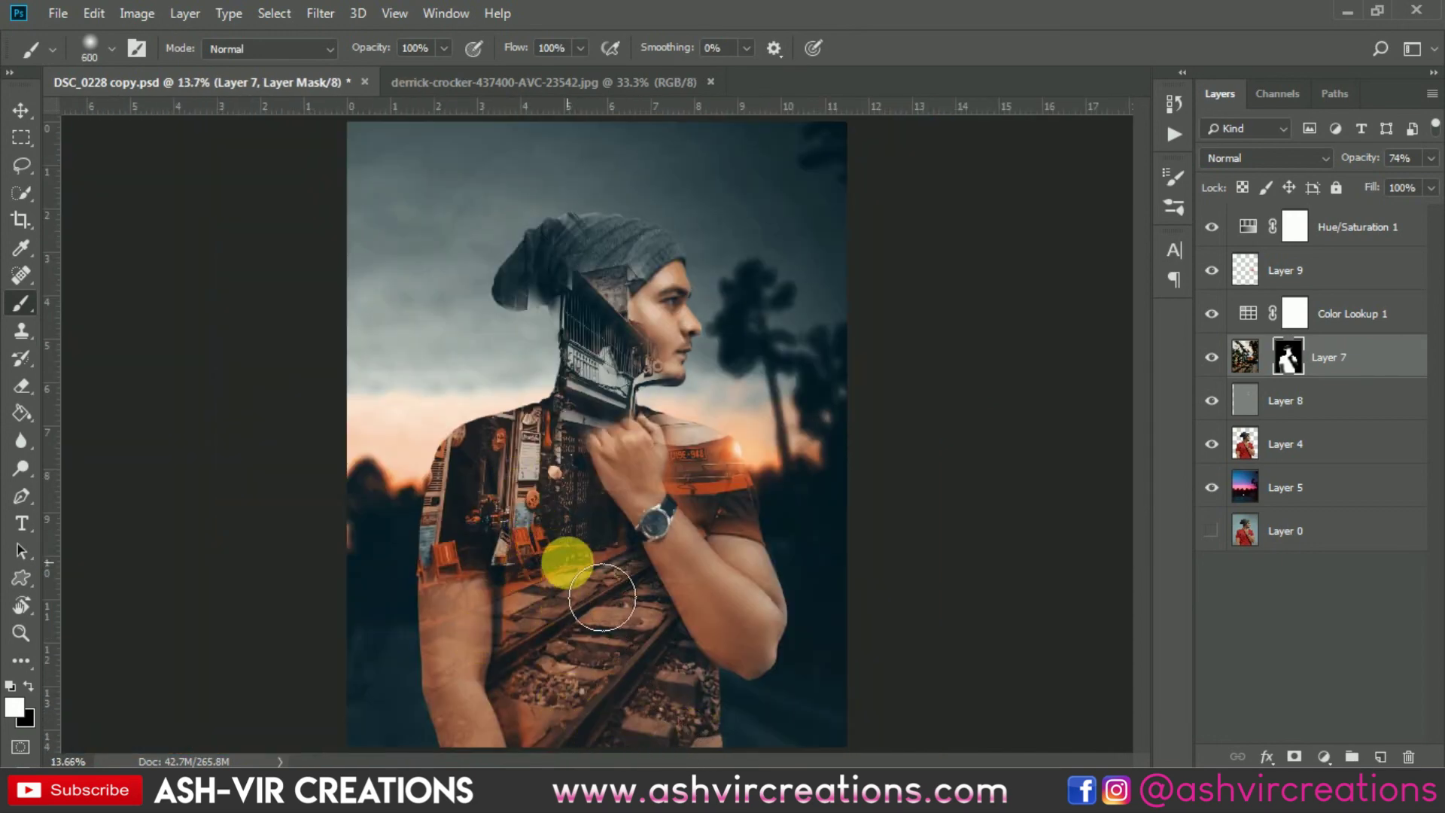
pyautogui.press('v')
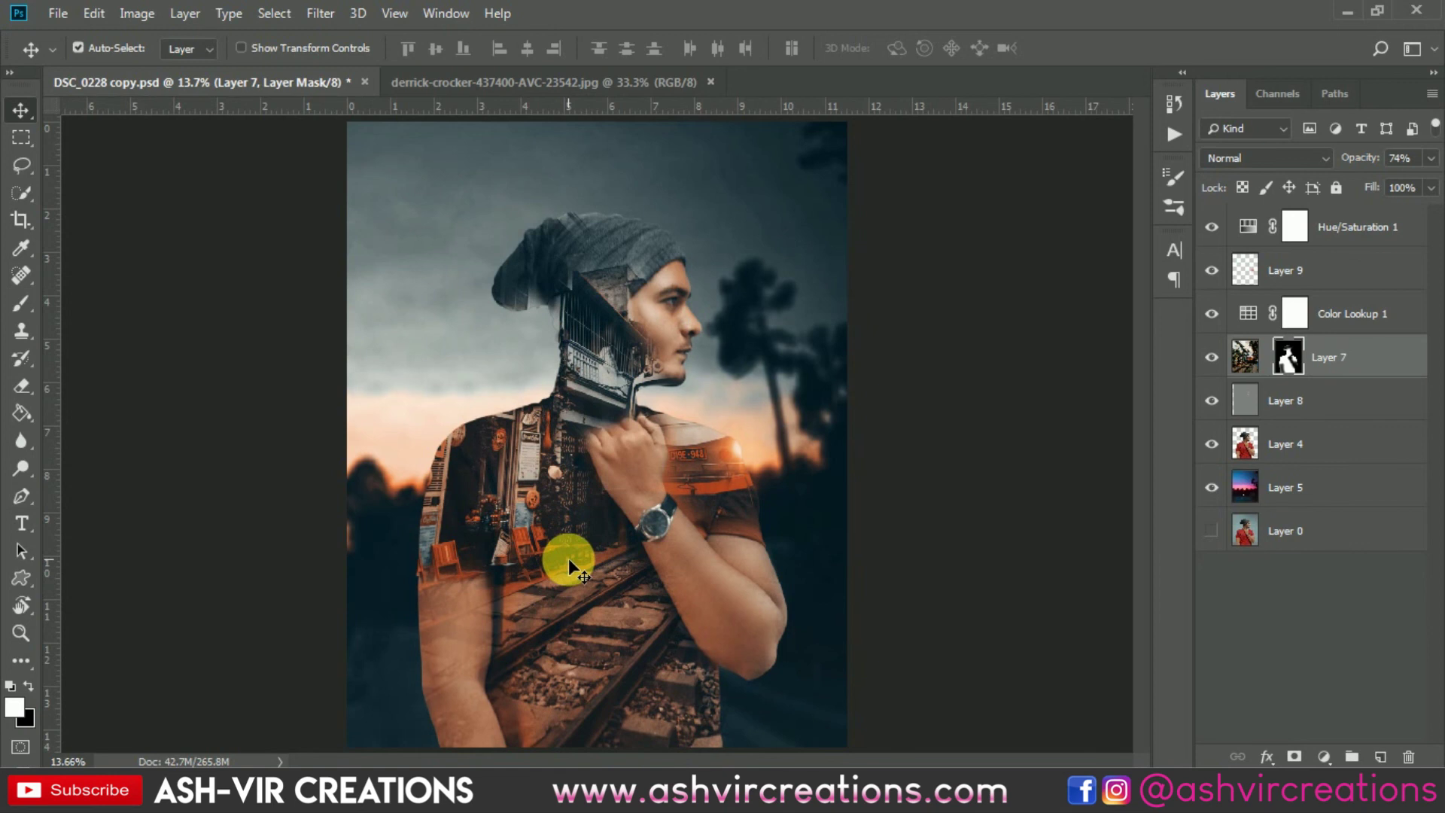
# - Merge all layers from Layer 5 up to Hue/Saturation 1 into one layer, leaving the hidden Layer 0 separate
pyautogui.click(1283, 482)
pyautogui.keyDown('shift'); pyautogui.click(1337, 243); pyautogui.keyUp('shift')
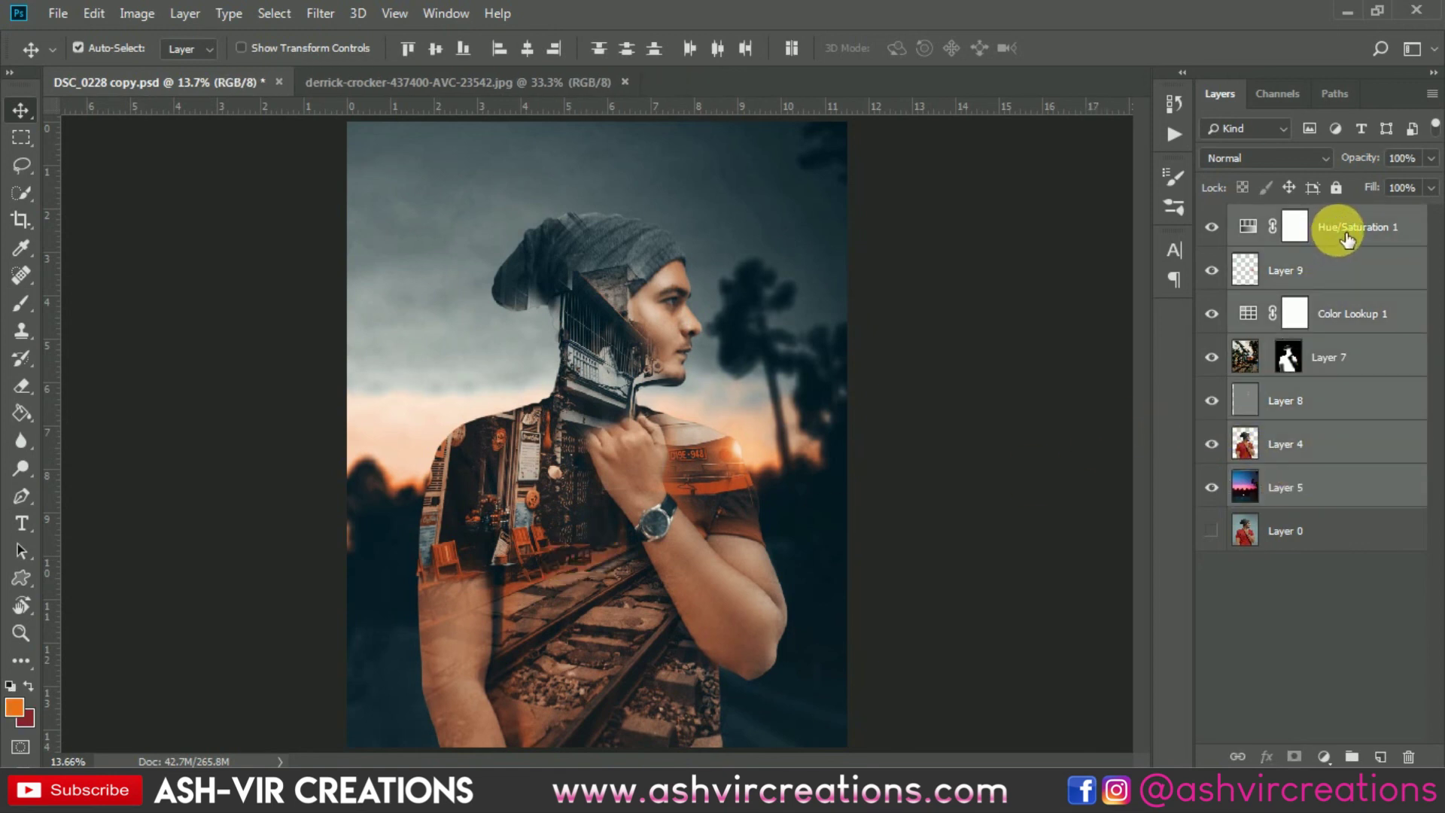
pyautogui.rightClick(1338, 229)
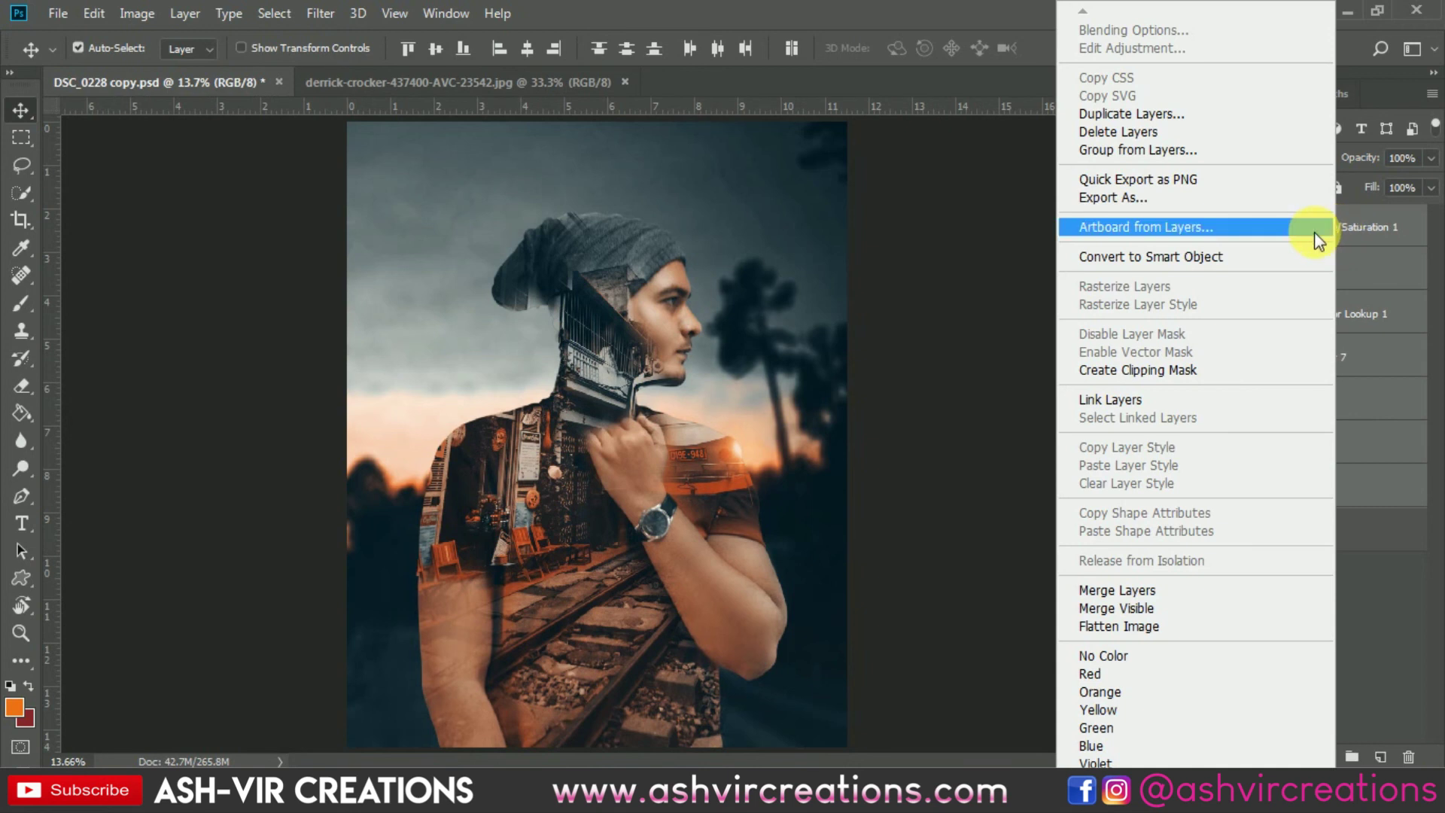
pyautogui.click(1118, 589)
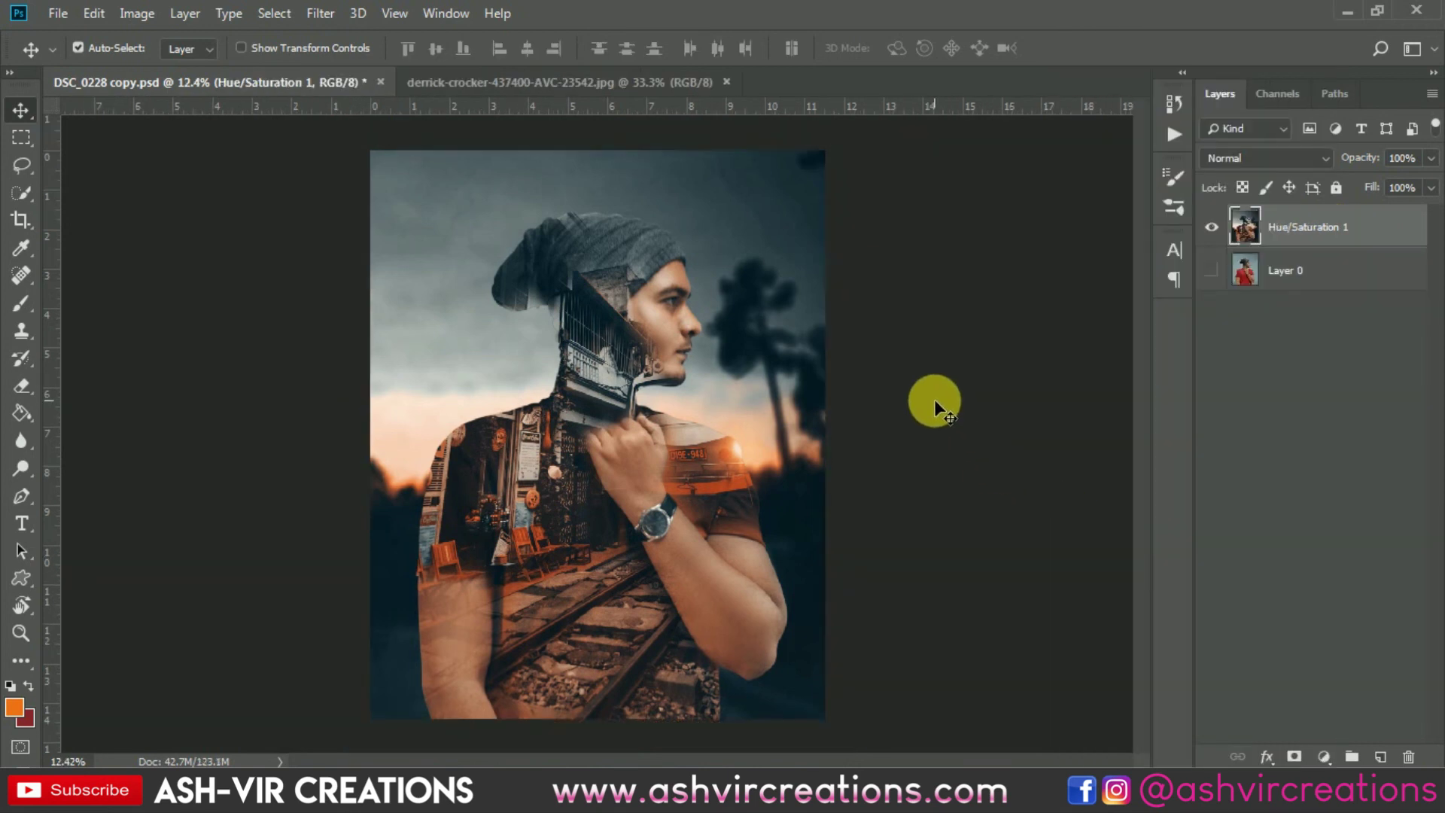
# - Crop the image to the 4 : 5 (8 : 10) ratio with its full frame kept and cropped pixels deleted
pyautogui.hotkey('ctrl', '0')
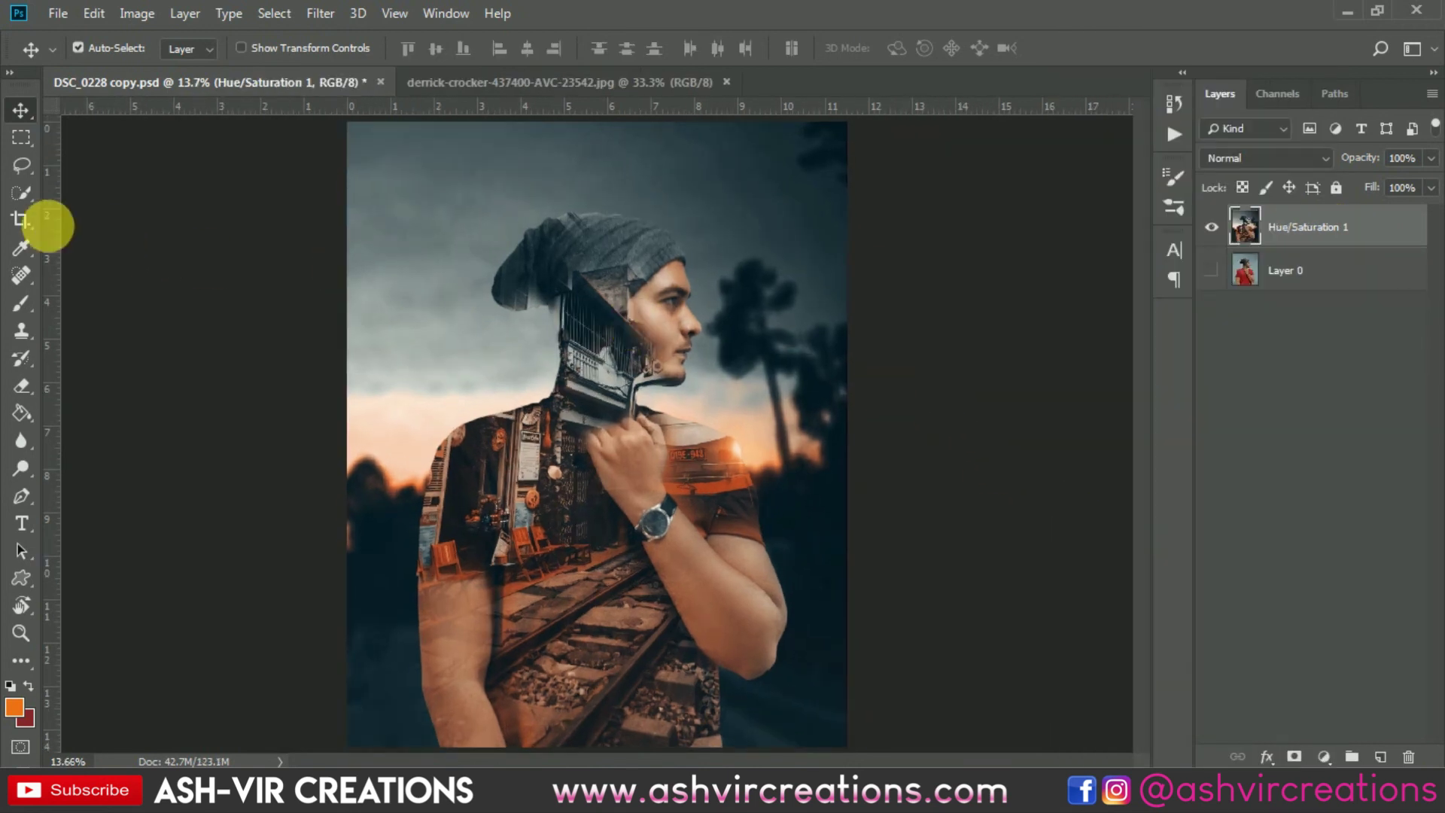
pyautogui.click(22, 219)
pyautogui.press('Return')
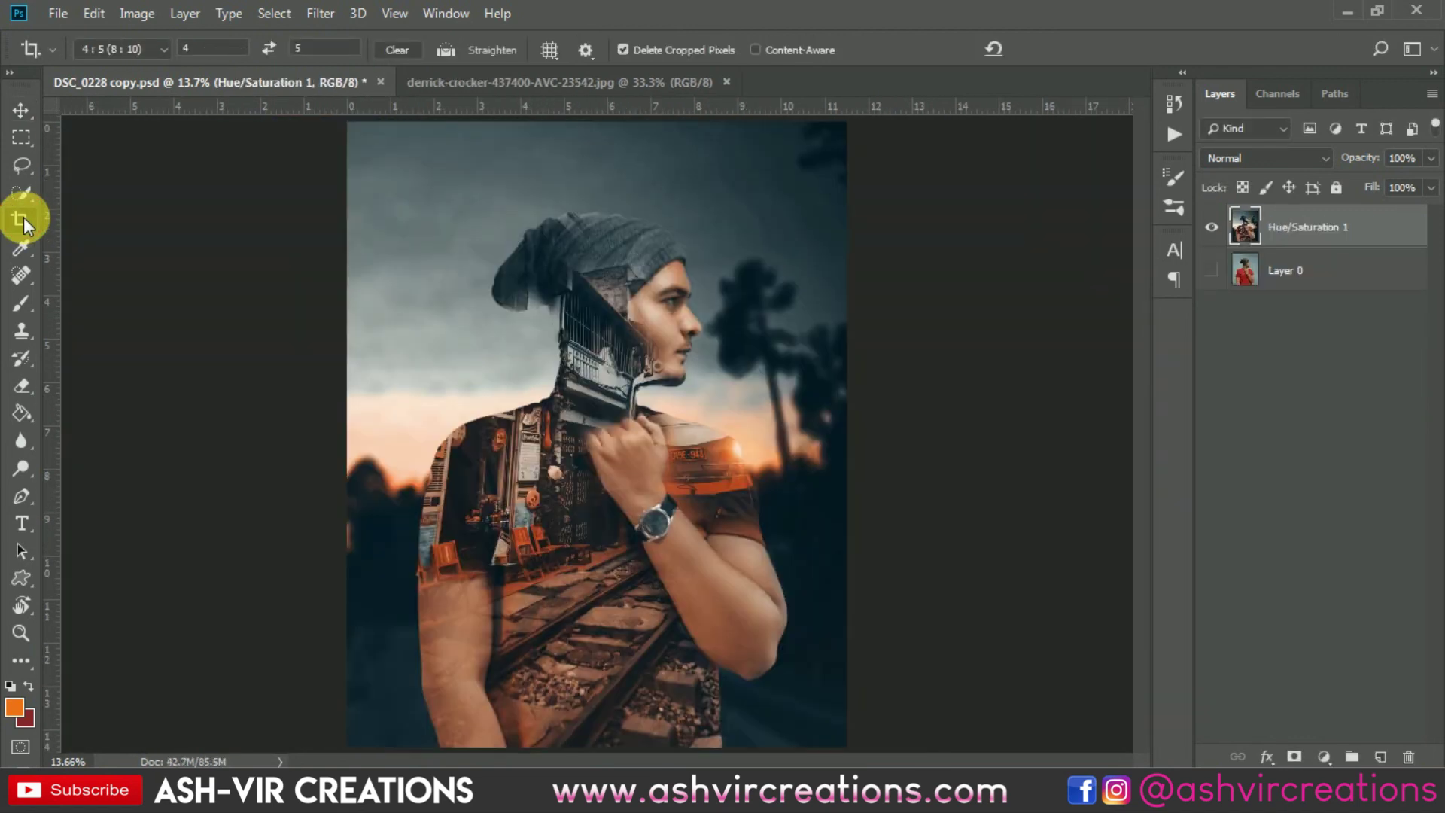
pyautogui.press('v')
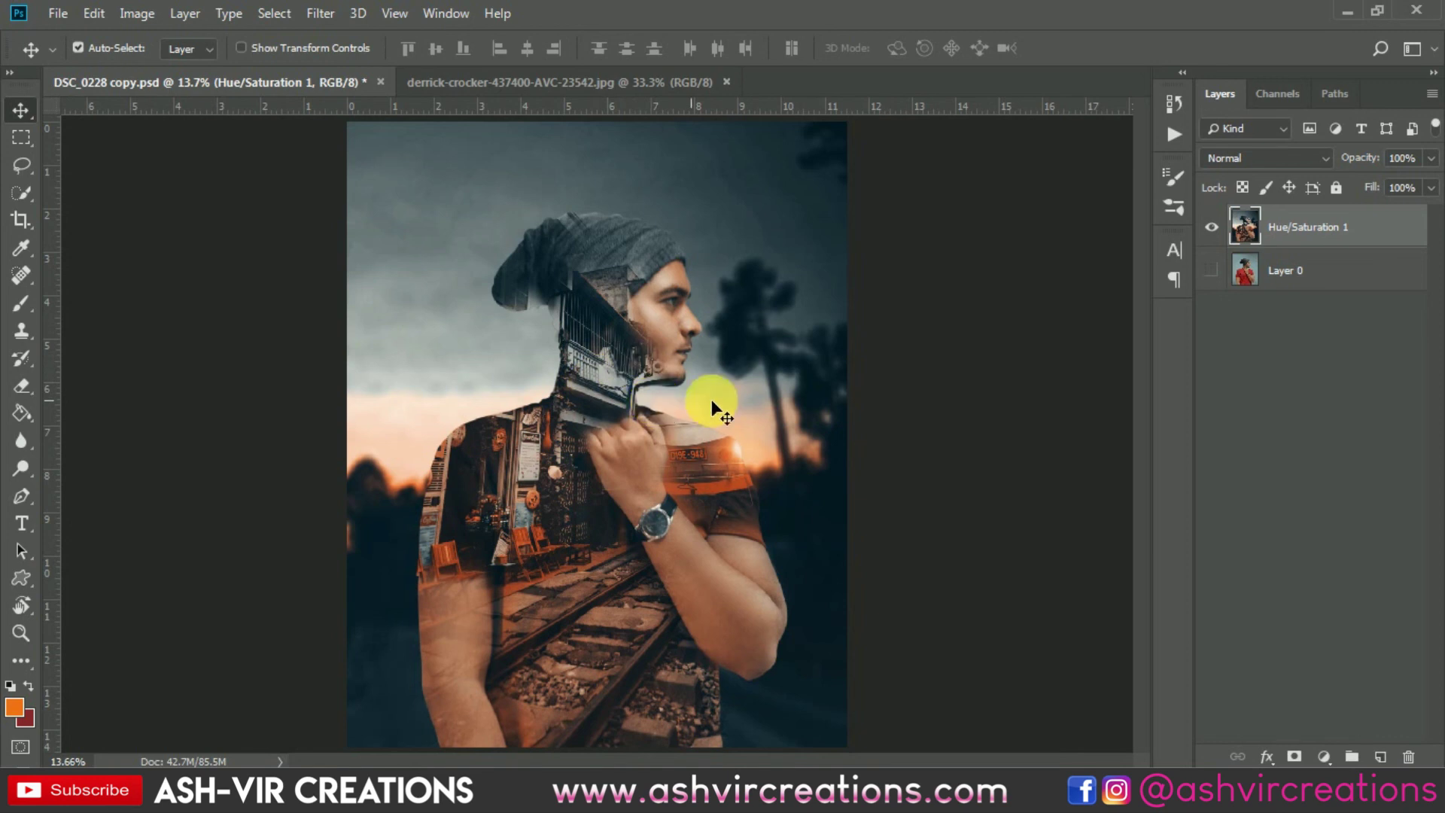
# - Show Layer 0 and toggle the merged layer's visibility to compare the original photo with the finished edit
pyautogui.click(1210, 270)
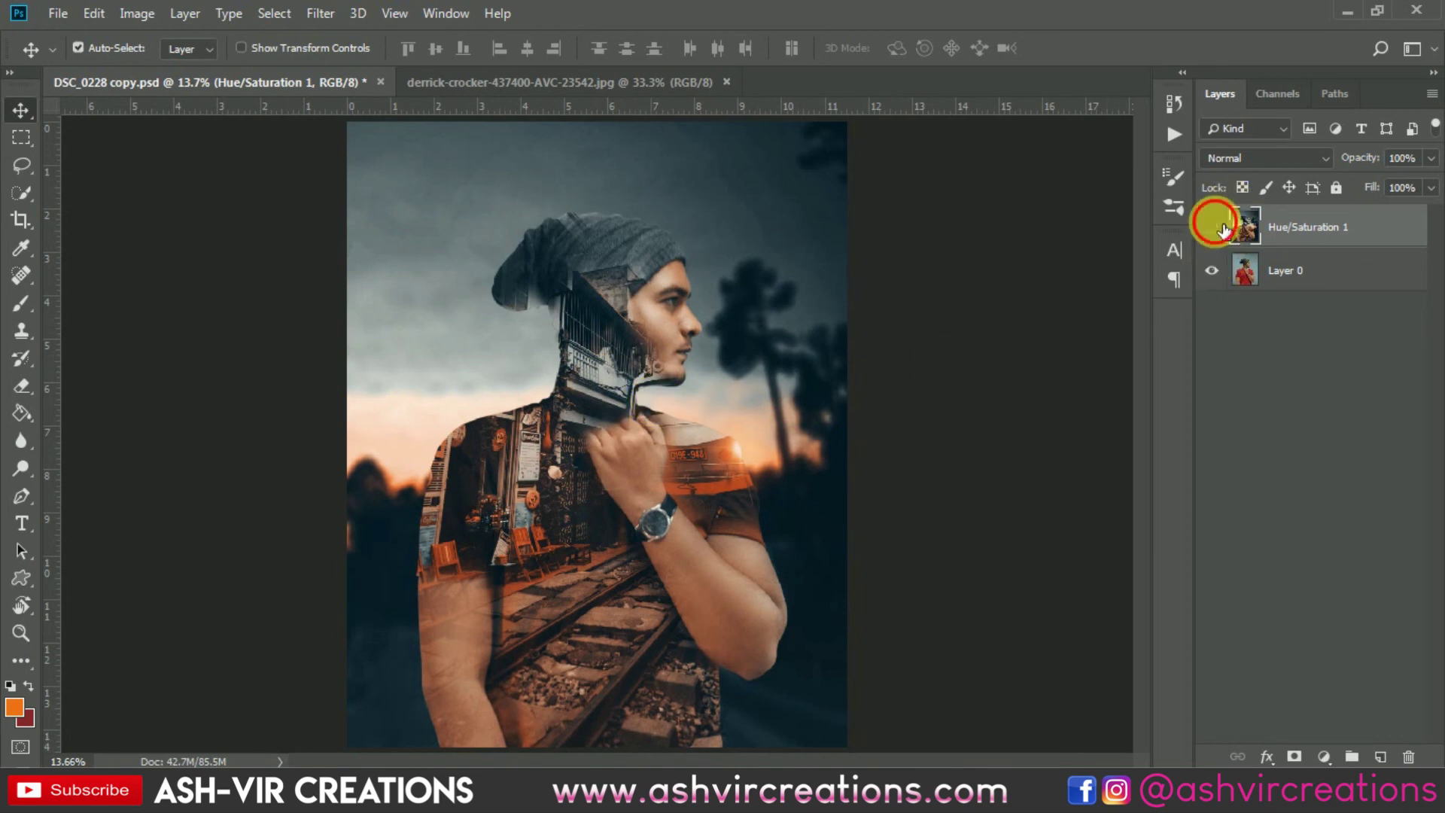
pyautogui.click(1214, 227)
pyautogui.click(1212, 227)
pyautogui.click(1212, 227)
pyautogui.click(1213, 227)
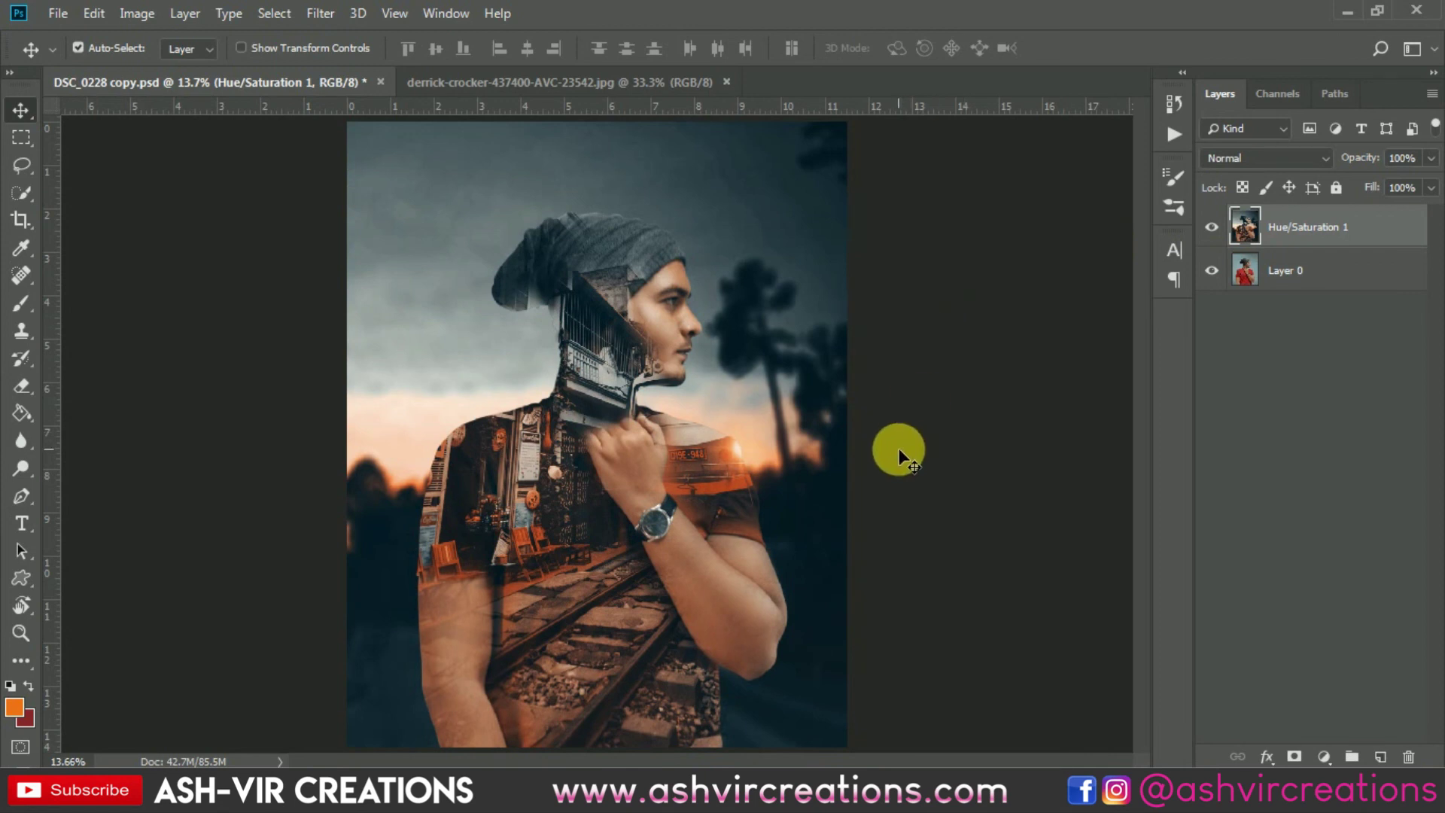
# - Examine the finished double-exposure portrait as a whole and up close around the face, hand and train headlight
pyautogui.scroll(-1, 898, 449)
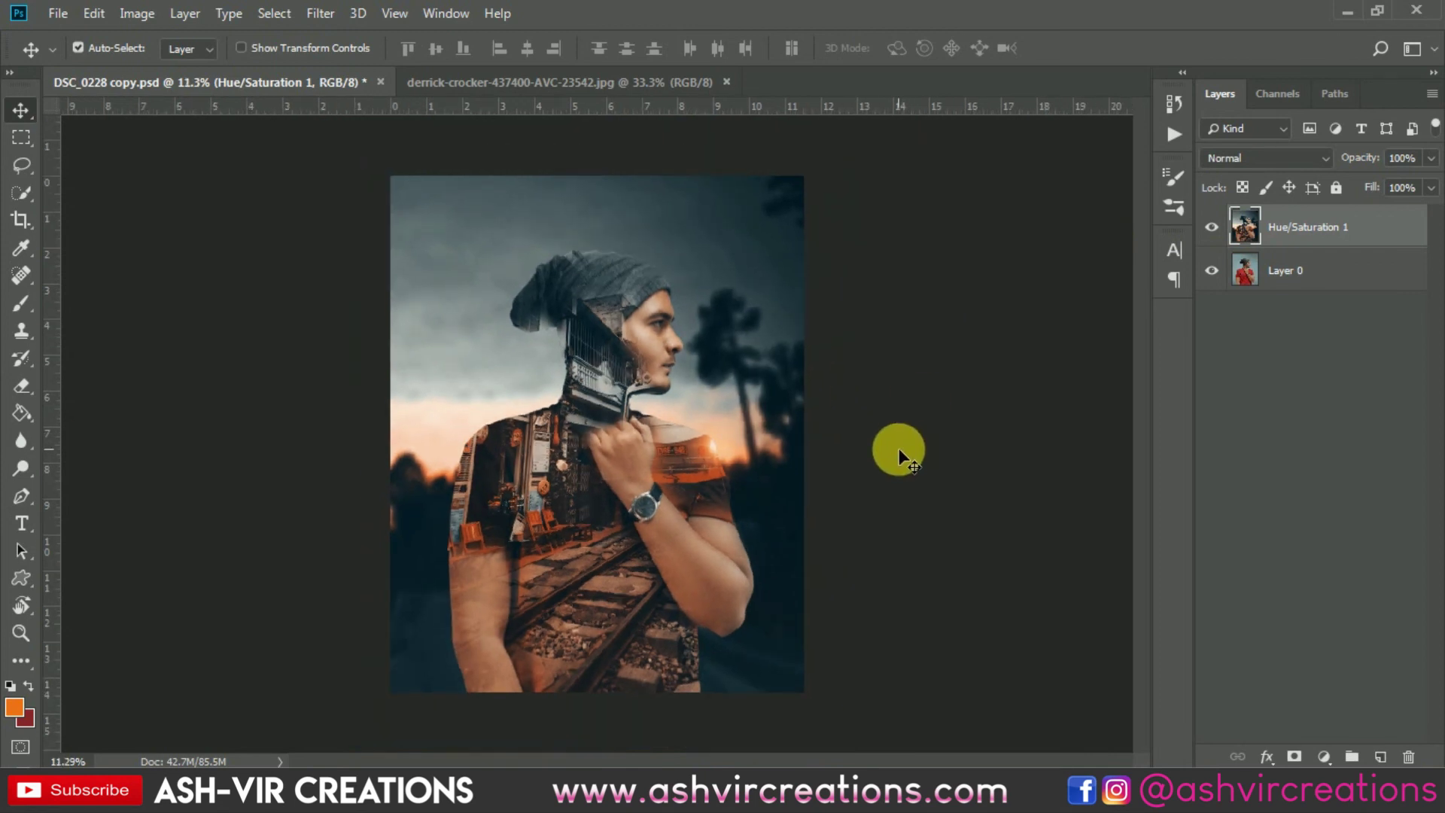
pyautogui.scroll(3, 899, 449)
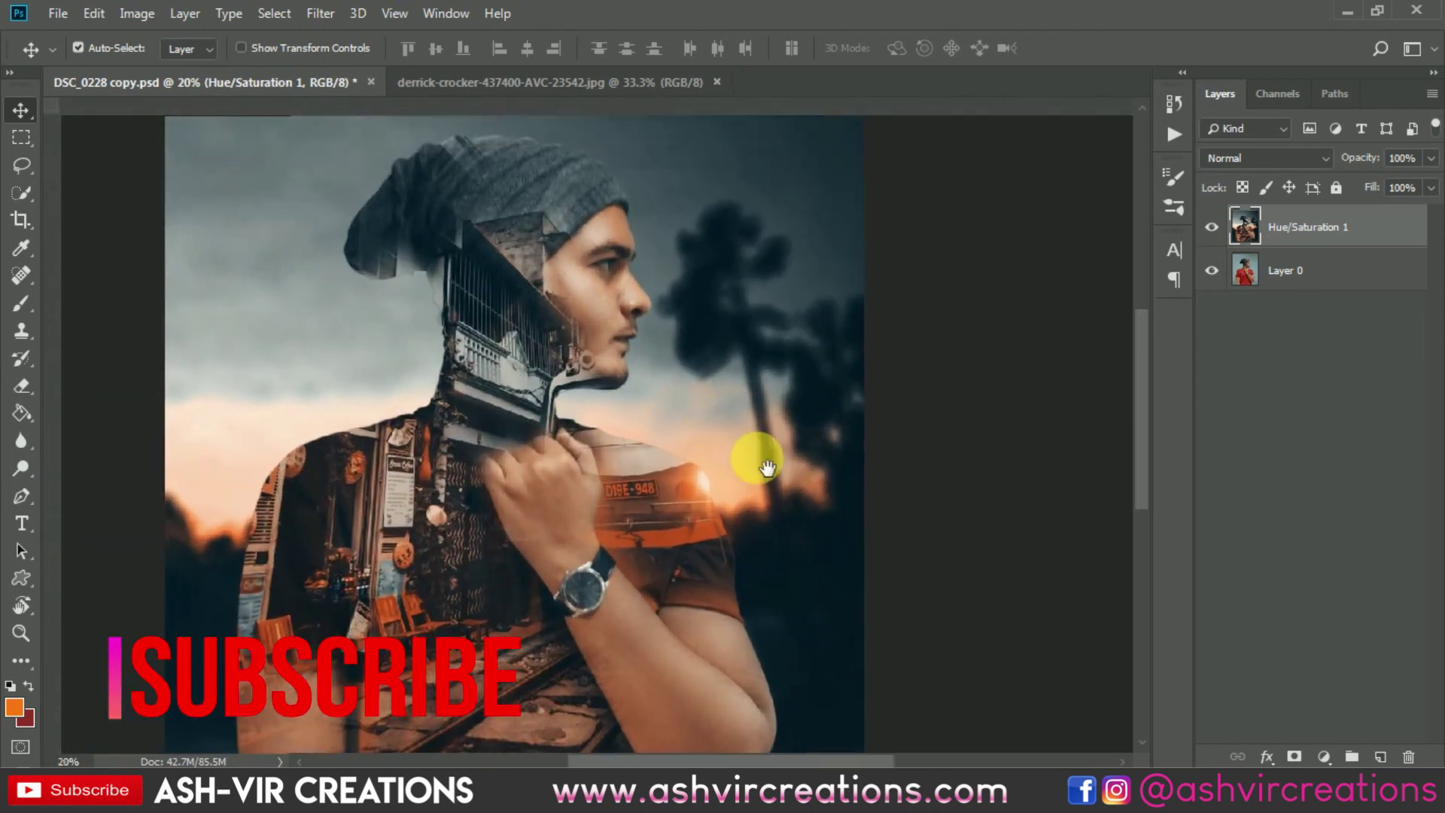
pyautogui.moveTo(757, 457); pyautogui.dragTo(827, 517)
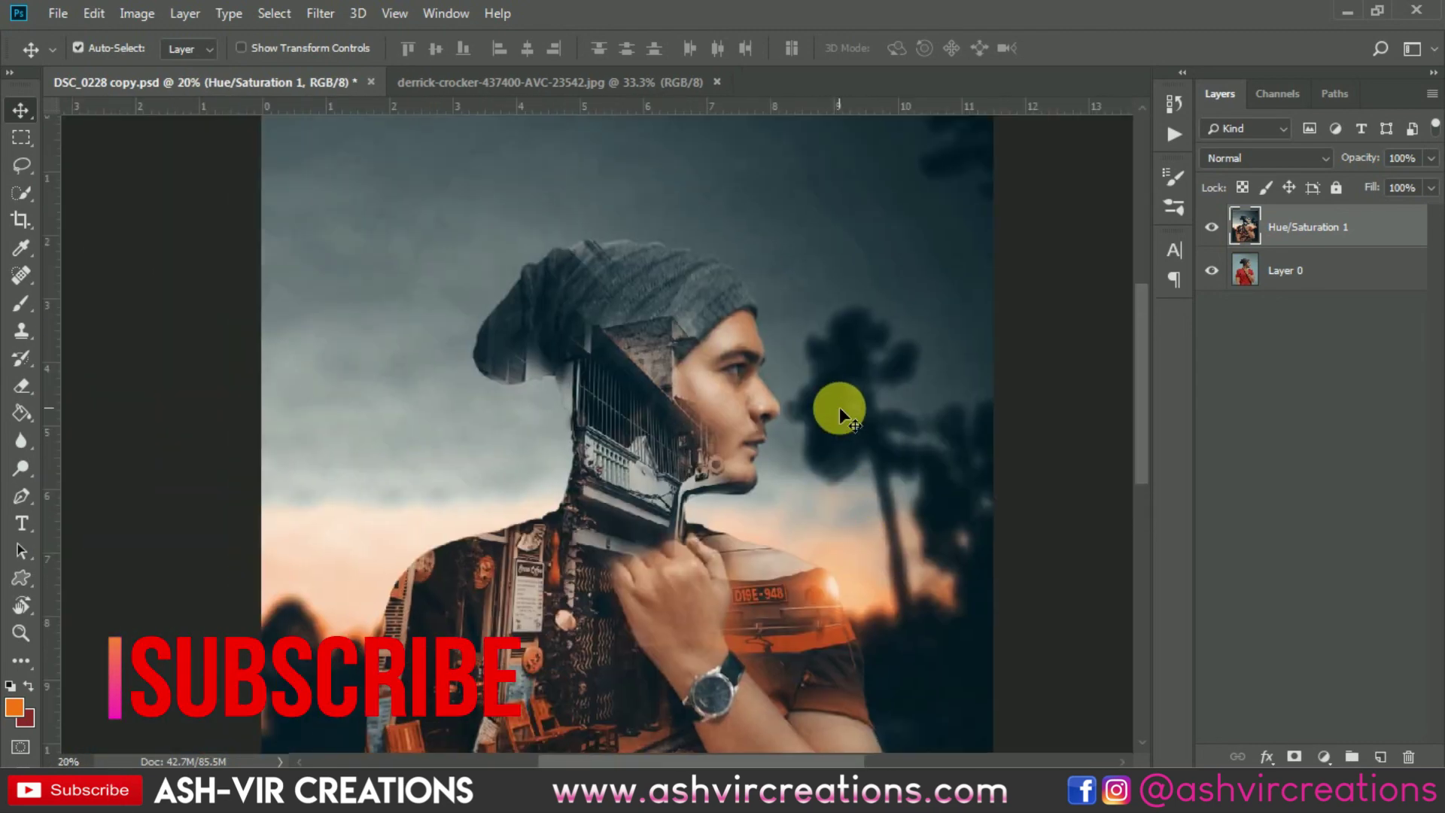
pyautogui.scroll(-5, 839, 413)
pyautogui.scroll(7, 491, 349)
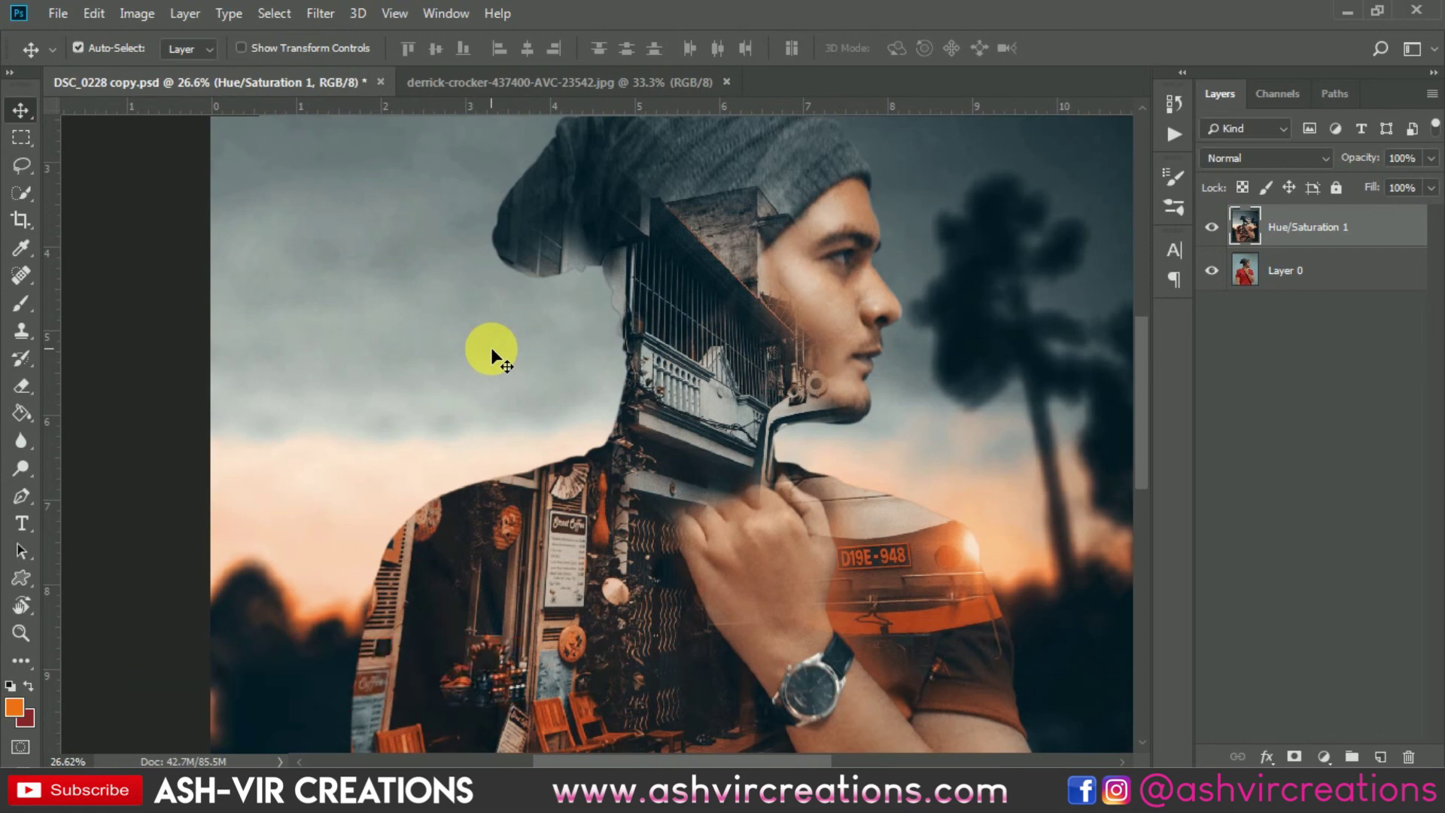
pyautogui.scroll(-5, 491, 346)
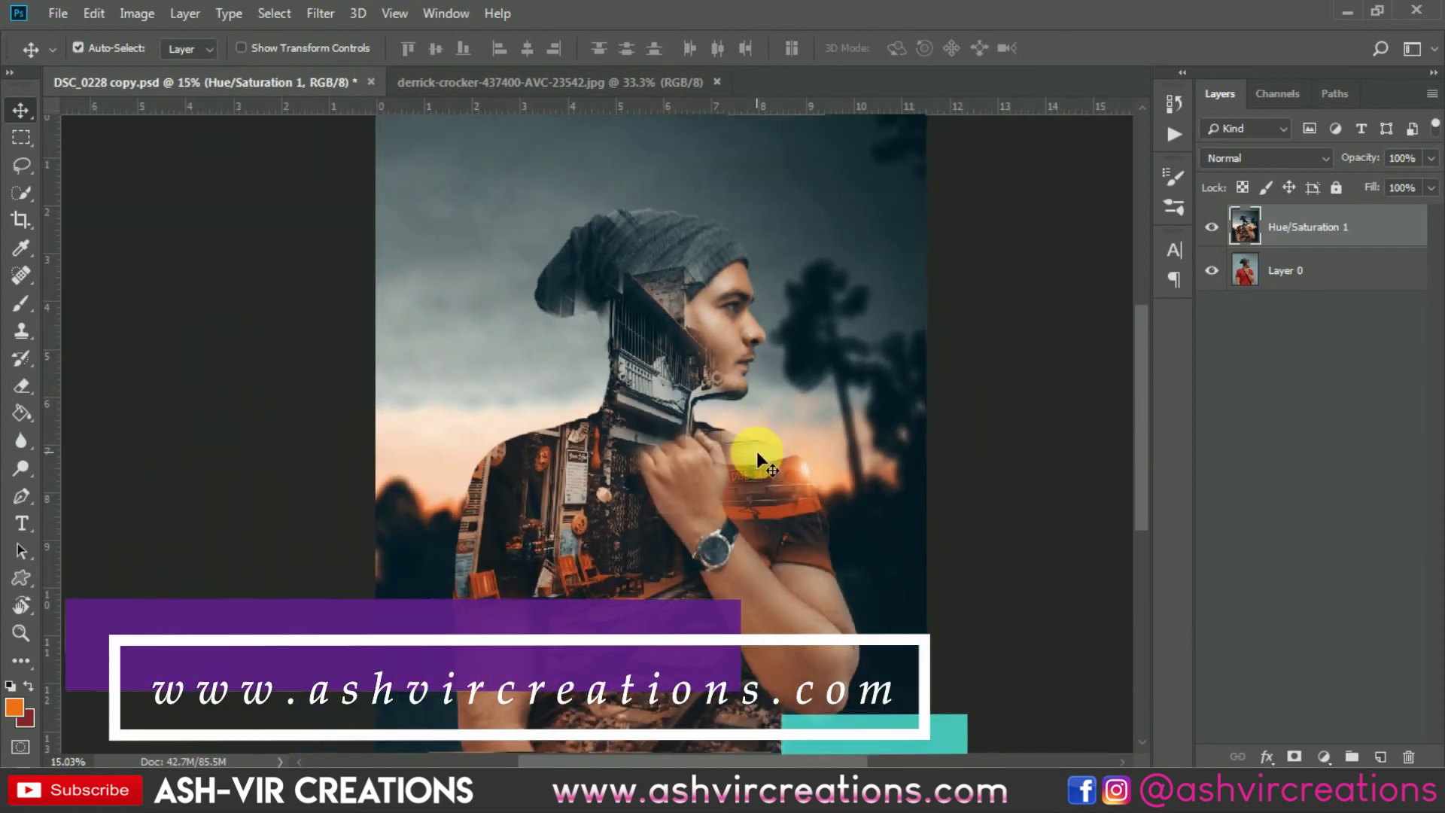
pyautogui.scroll(-2, 756, 452)
pyautogui.scroll(-2, 763, 440)
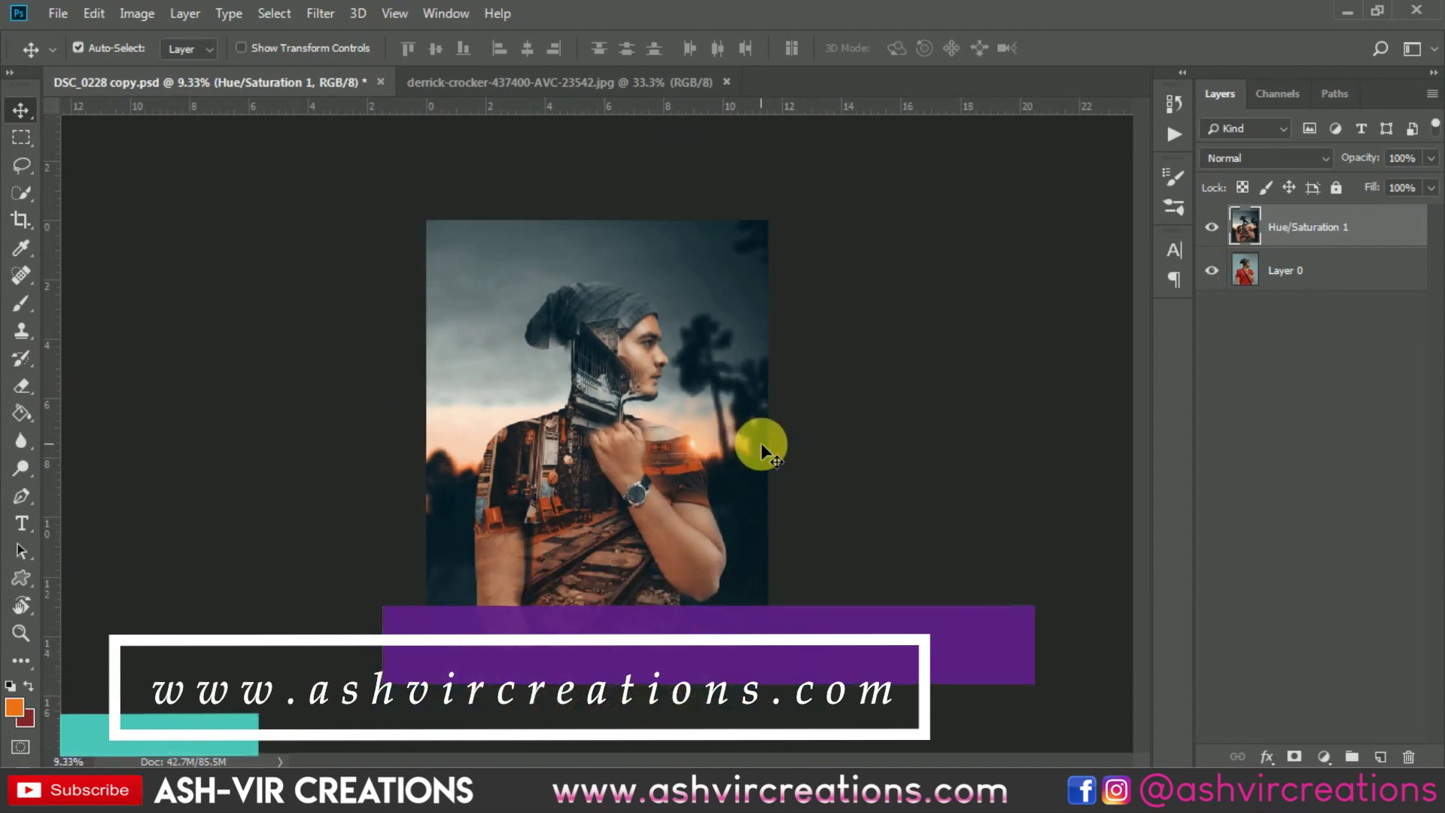
pyautogui.scroll(3, 756, 443)
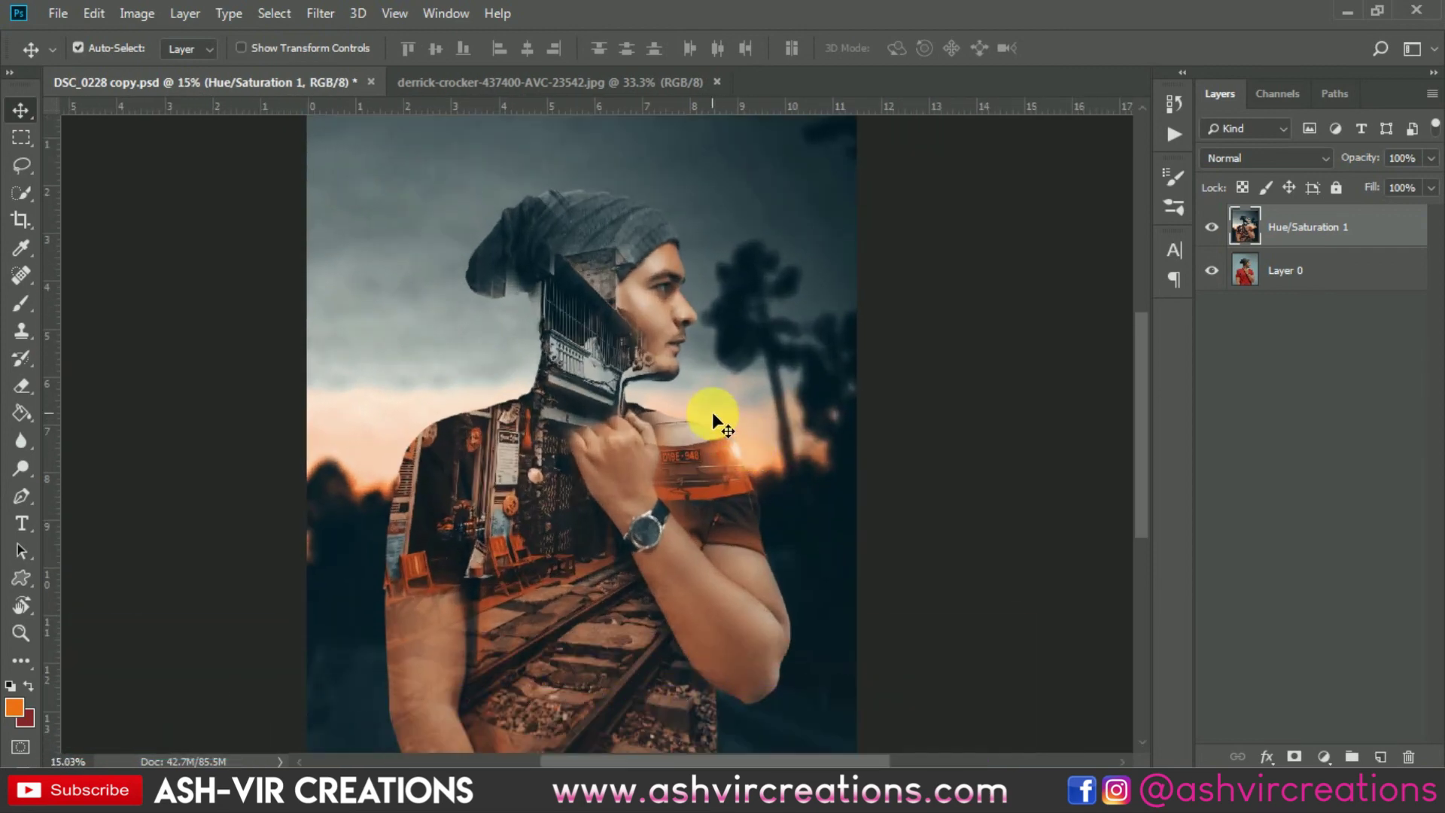